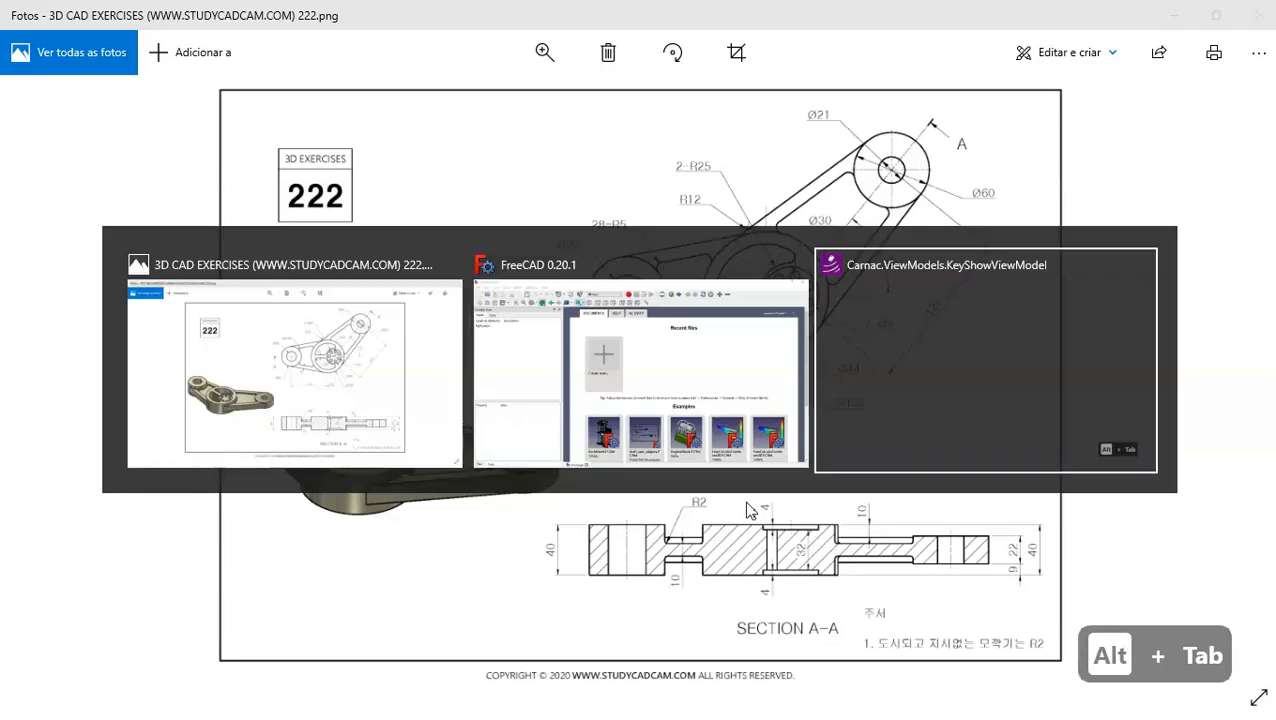
- Switch to FreeCAD, create a new document and activate the Part Design workbench
{"action": "left_click", "coordinate": [598, 388]}
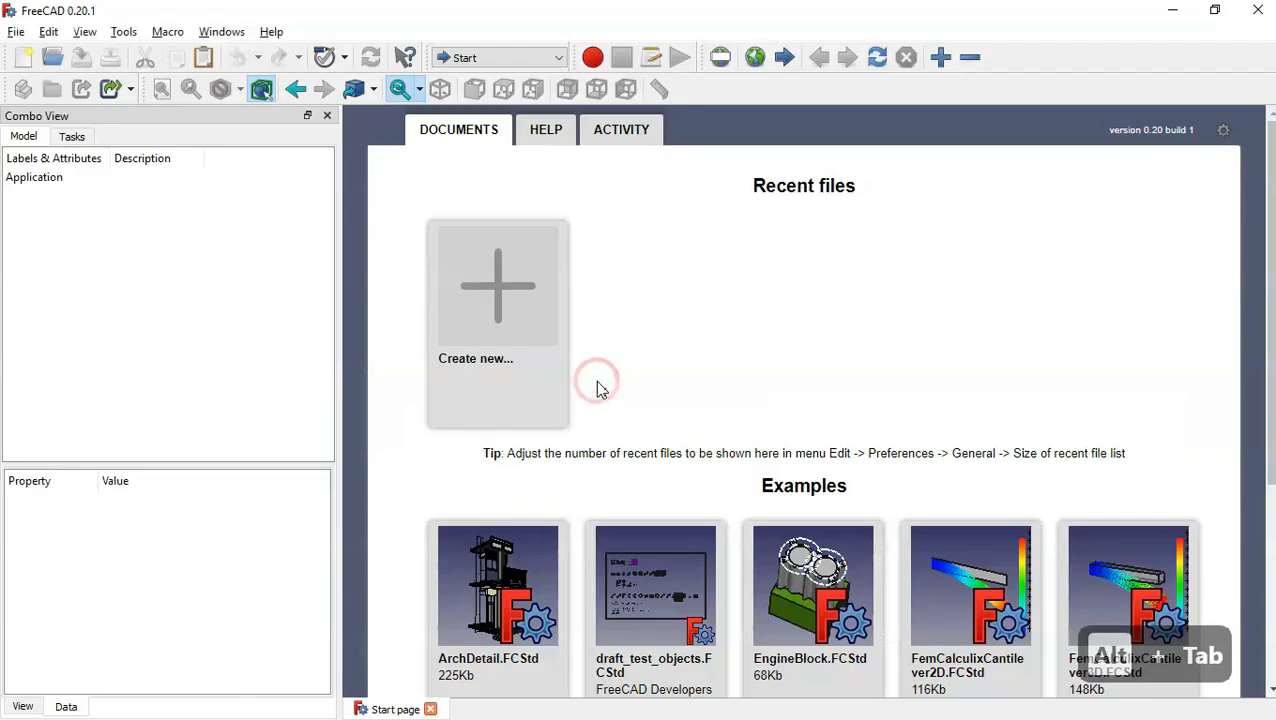
{"action": "left_click", "coordinate": [499, 300]}
{"action": "left_click", "coordinate": [533, 59]}
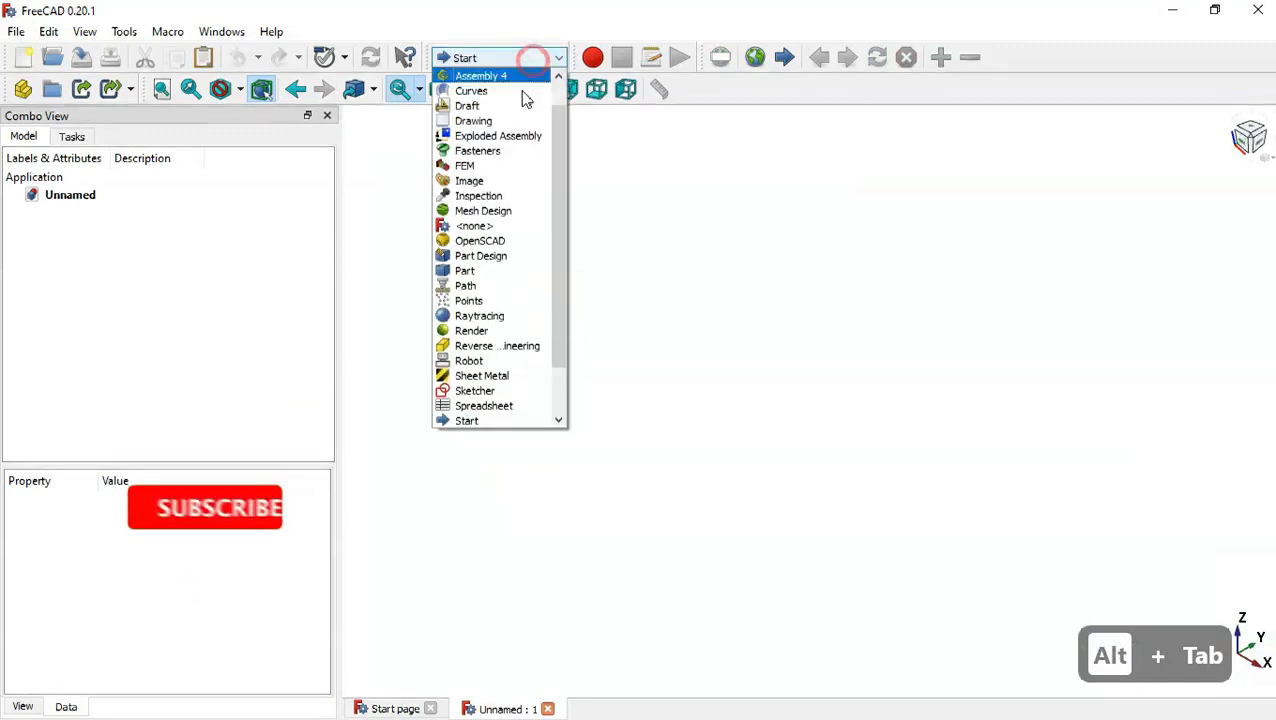
{"action": "left_click", "coordinate": [505, 257]}
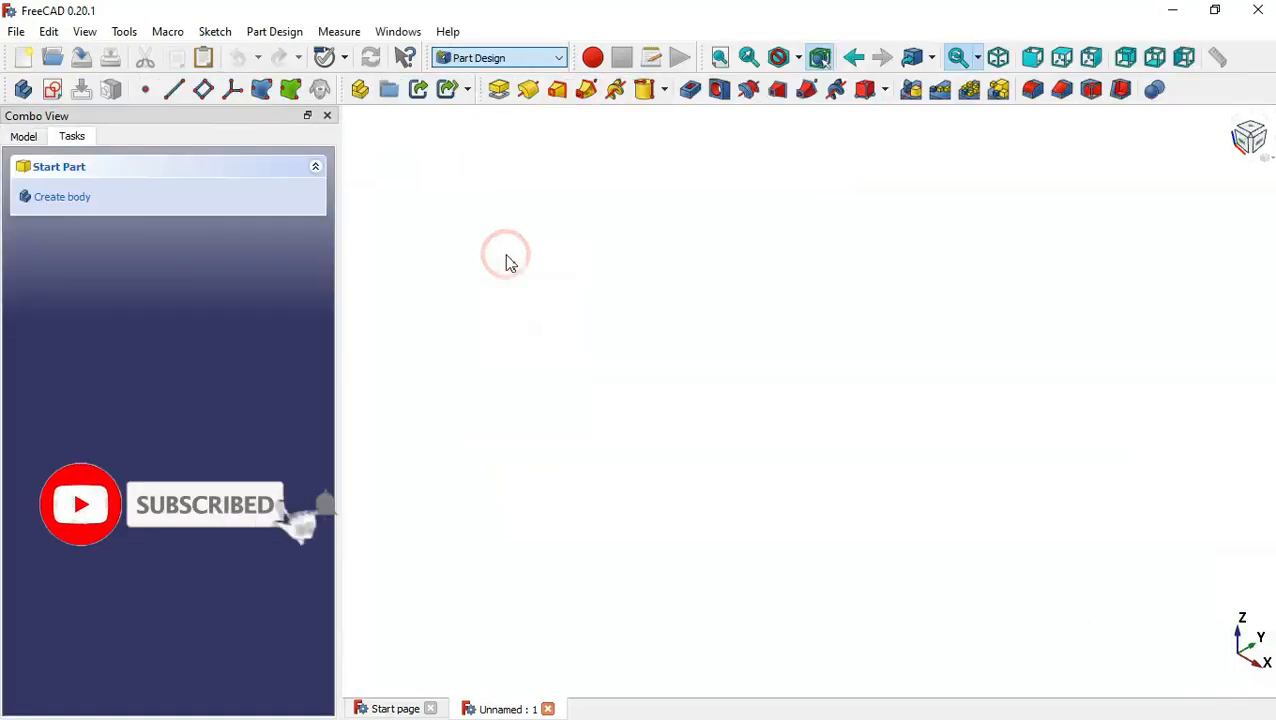
- Create a body and start a new sketch on the XY plane
{"action": "left_click", "coordinate": [127, 197]}
{"action": "left_click", "coordinate": [127, 197]}
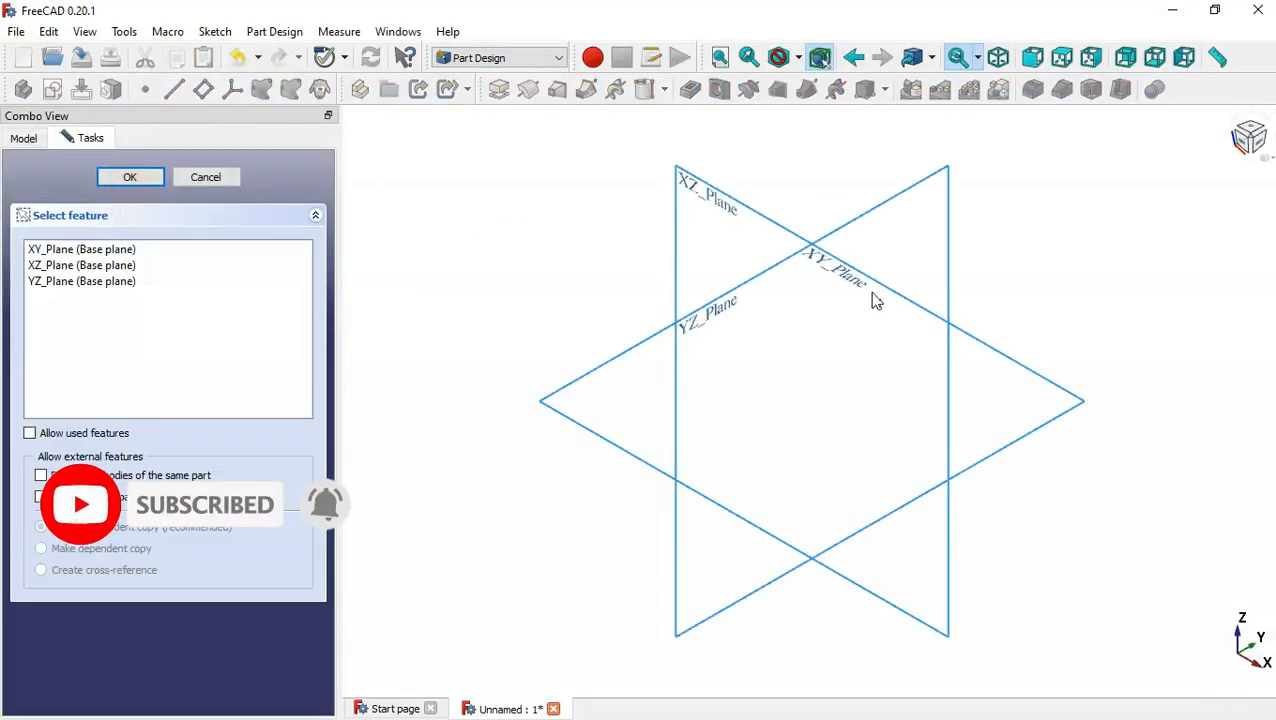
{"action": "left_click", "coordinate": [842, 282]}
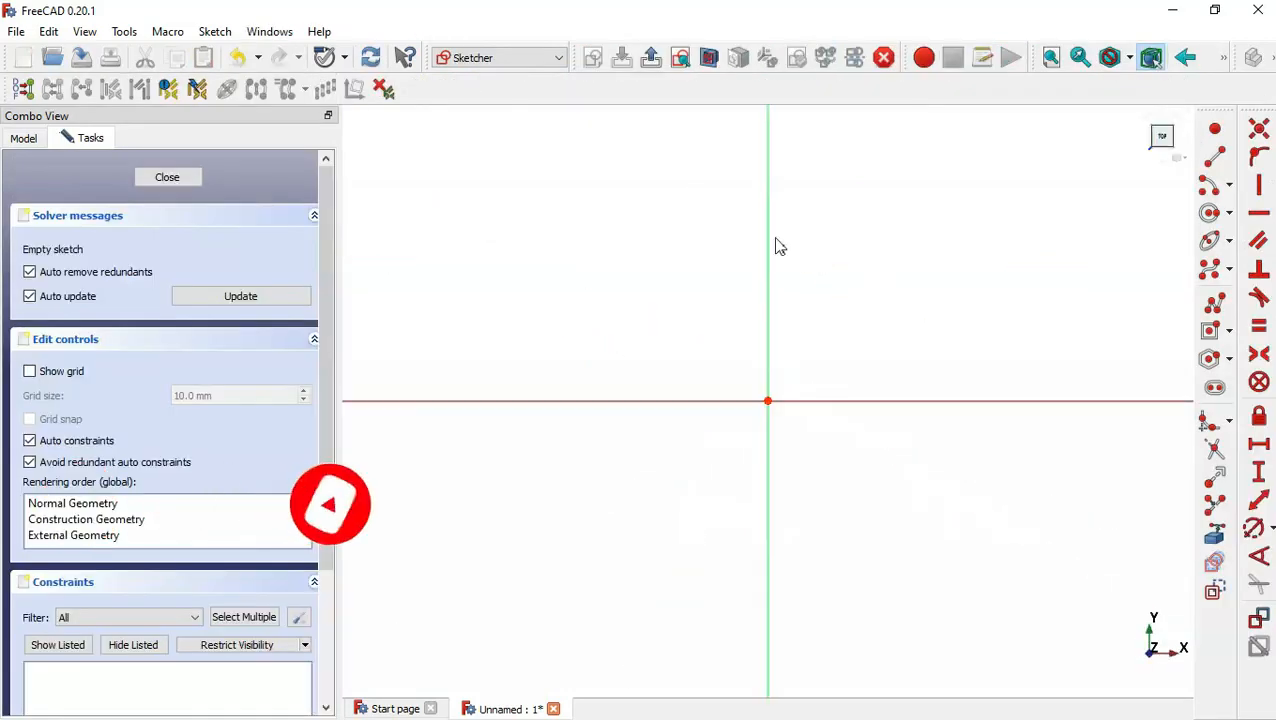
- Sketch three circles: one centred left on the horizontal axis, one about 58 mm in diameter at the origin, one about 60 mm at upper right
{"action": "middle_click_drag", "start_coordinate": [870, 482], "coordinate": [907, 582]}
{"action": "scroll", "coordinate": [765, 330], "scroll_direction": "down", "scroll_amount": 1}
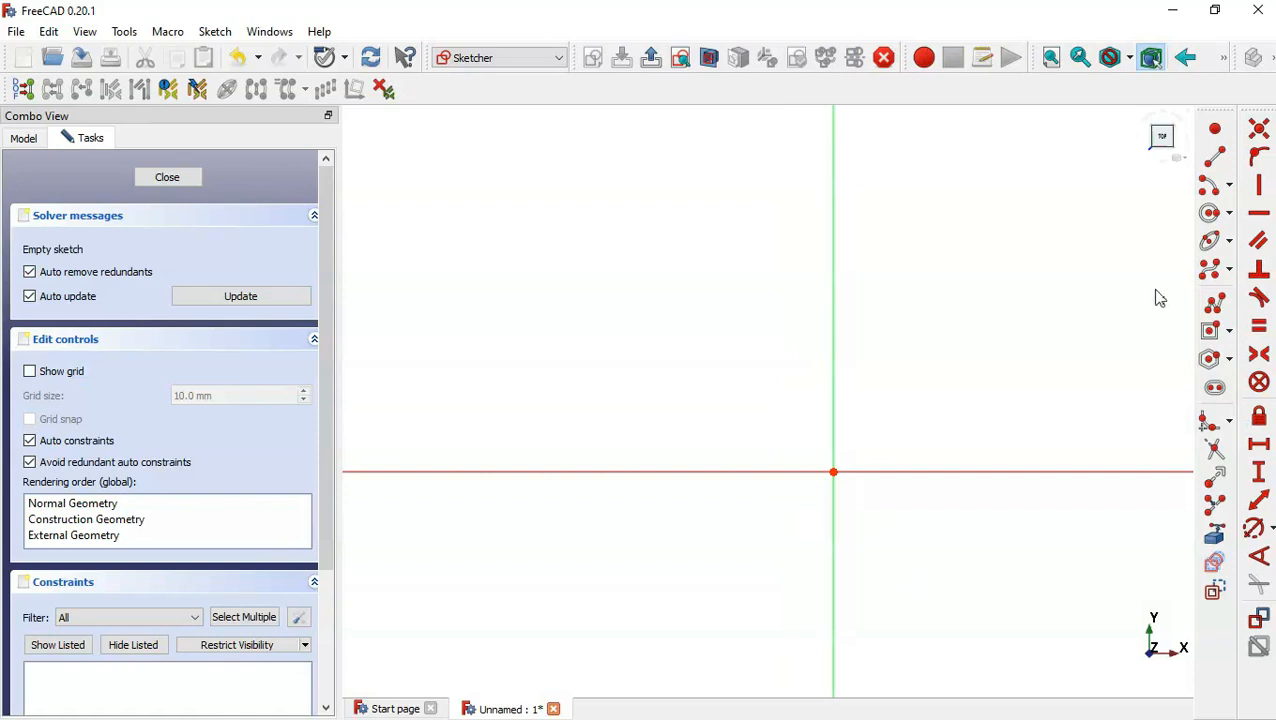
{"action": "left_click", "coordinate": [1211, 212]}
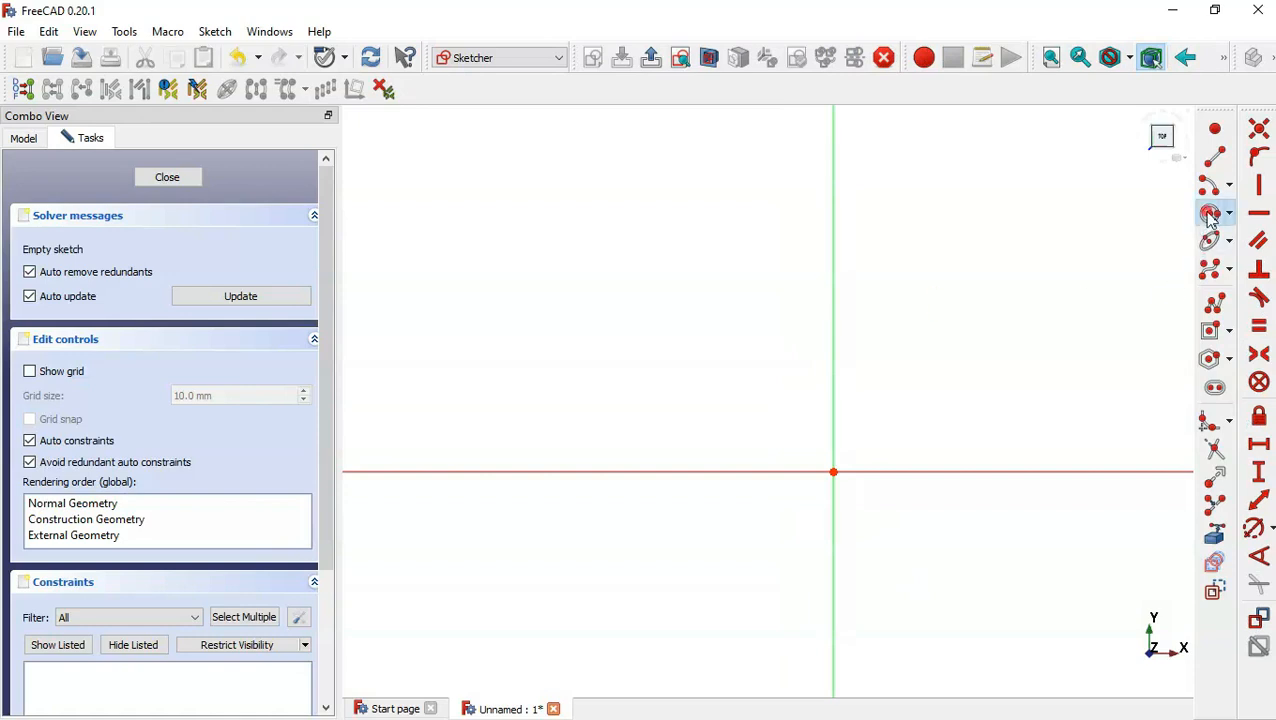
{"action": "left_click", "coordinate": [439, 471]}
{"action": "left_click", "coordinate": [526, 533]}
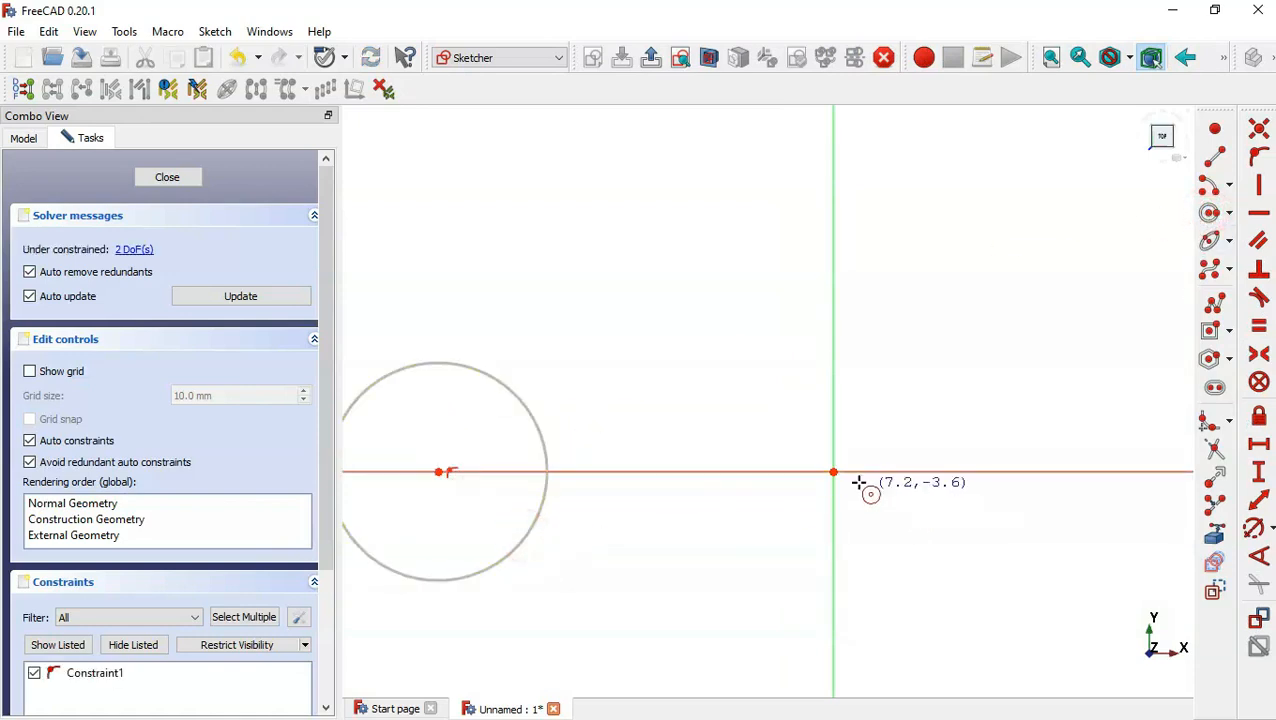
{"action": "left_click", "coordinate": [833, 471]}
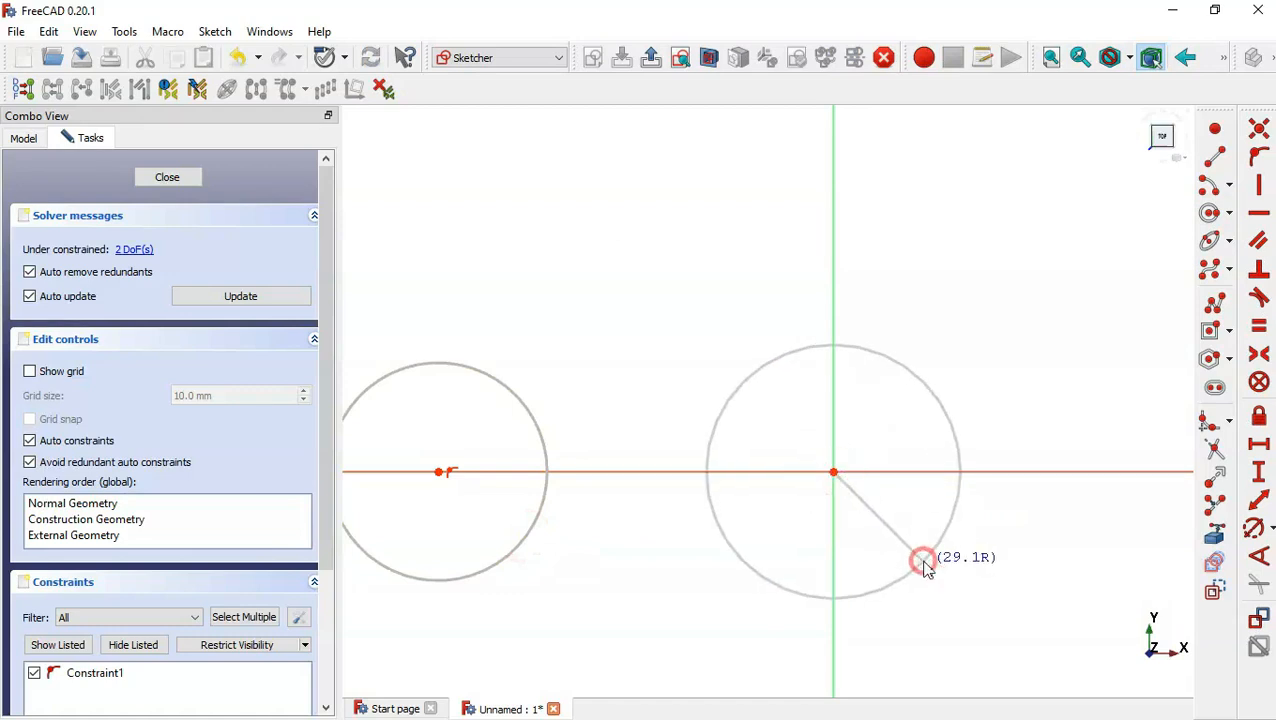
{"action": "left_click", "coordinate": [922, 561]}
{"action": "scroll", "coordinate": [740, 490], "scroll_direction": "down", "scroll_amount": 2}
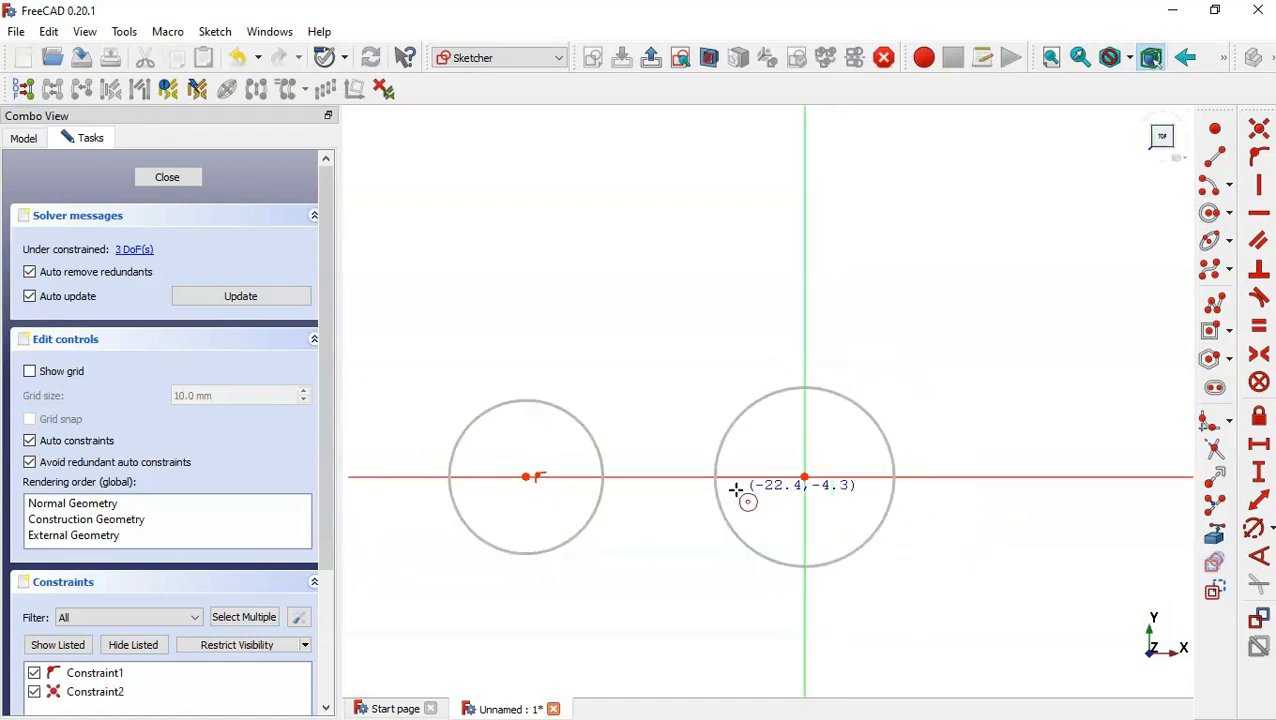
{"action": "left_click", "coordinate": [987, 232]}
{"action": "left_click", "coordinate": [1052, 300]}
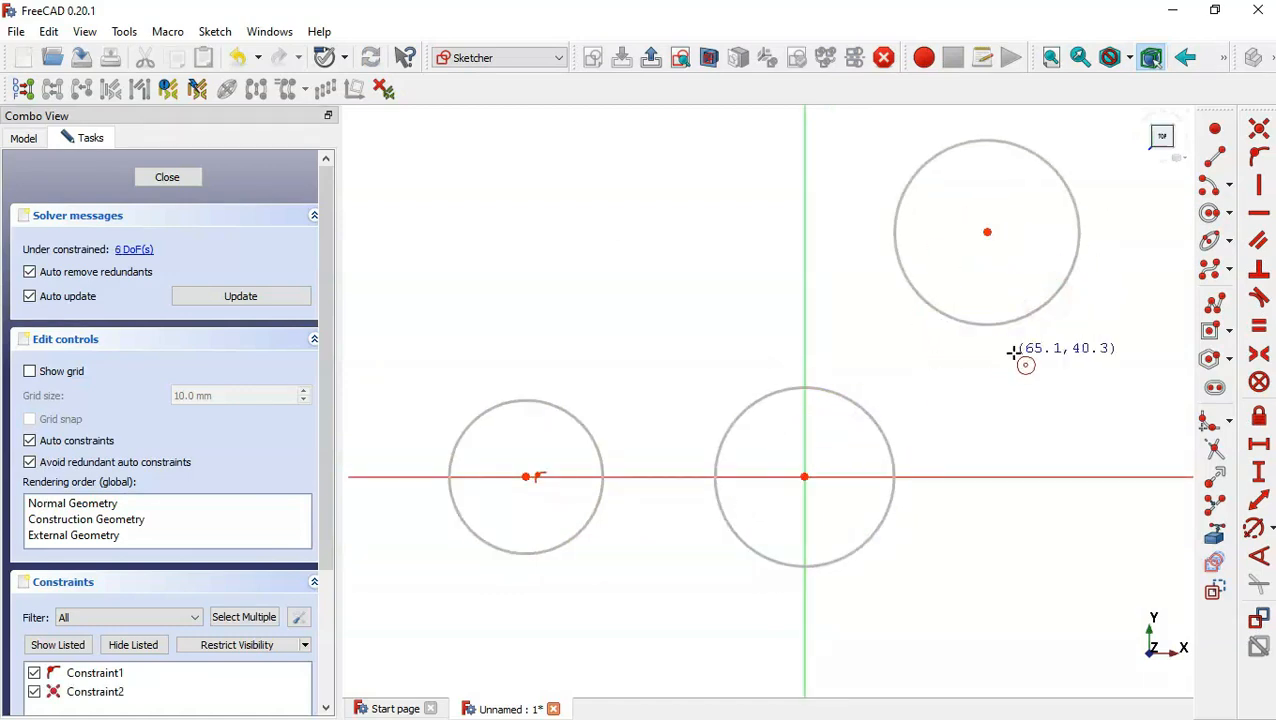
- Check the part's dimensions in the reference drawing in Fotos, and back in FreeCAD constrain the two outer circles to equal size
{"action": "key", "text": "alt+Tab"}
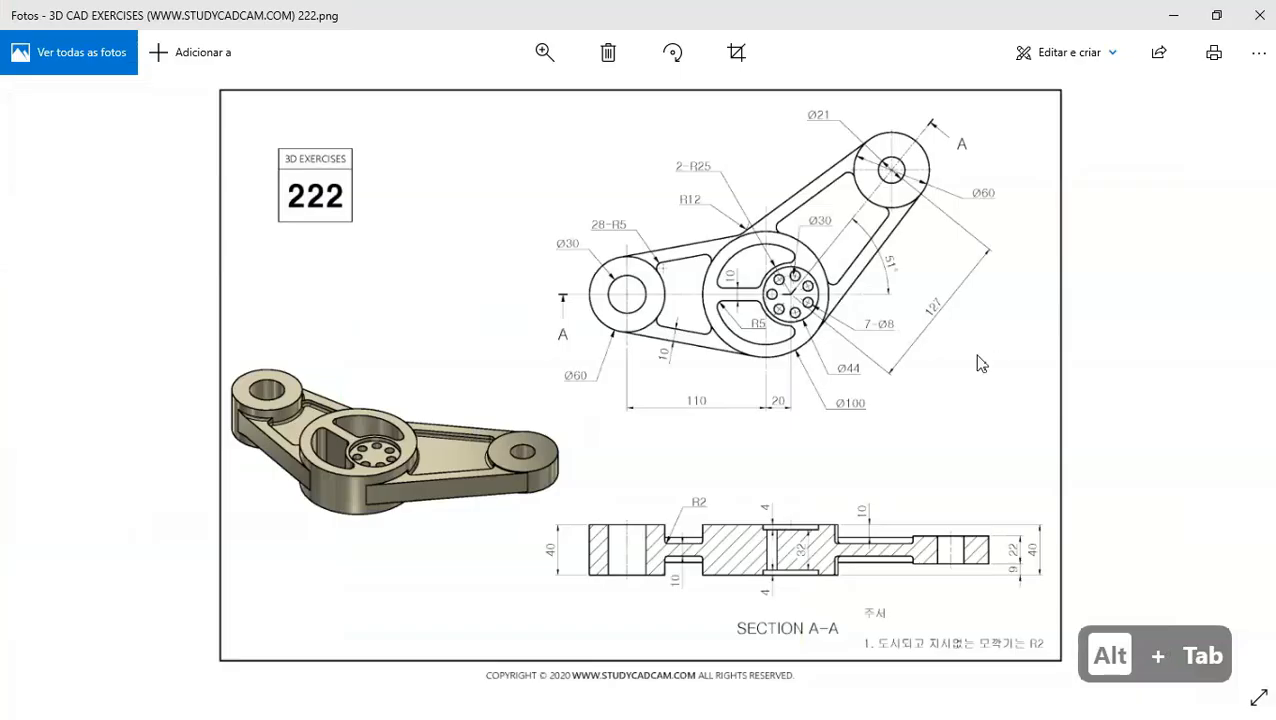
{"action": "double_click", "coordinate": [876, 275]}
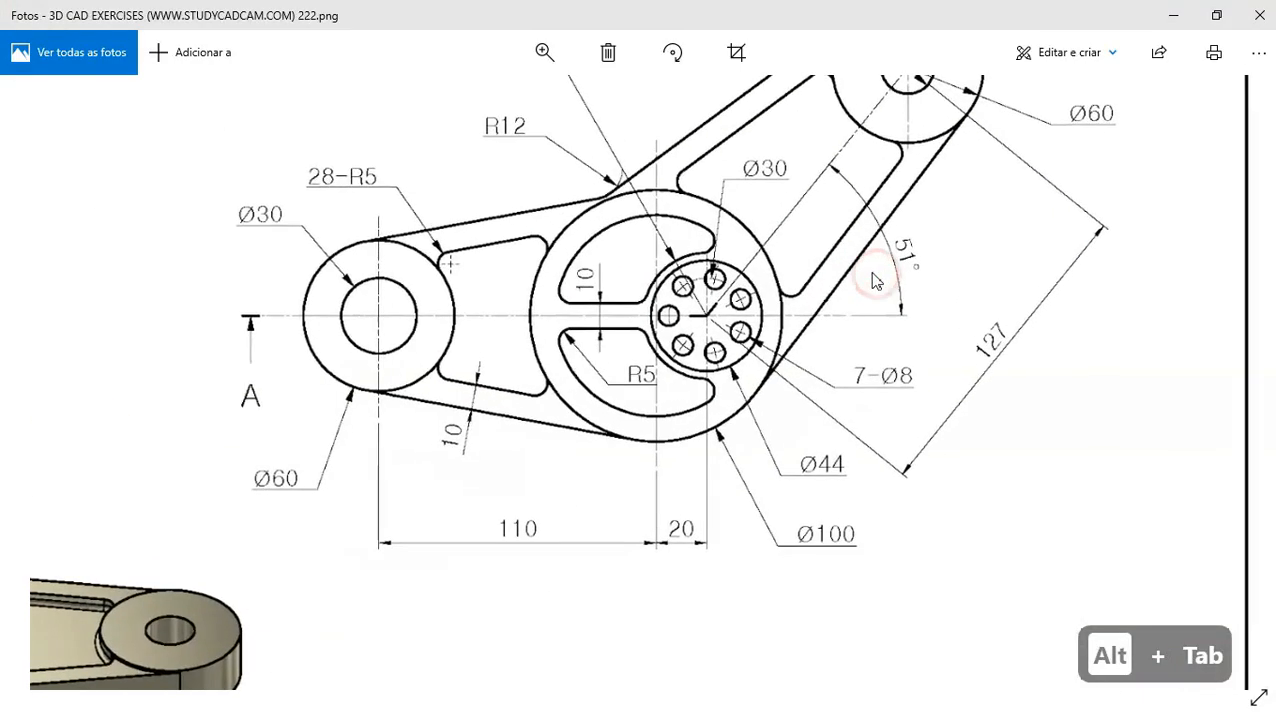
{"action": "mouse_move", "coordinate": [786, 231]}
{"action": "left_mouse_down"}
{"action": "mouse_move", "coordinate": [826, 347]}
{"action": "mouse_move", "coordinate": [795, 358]}
{"action": "mouse_move", "coordinate": [777, 312]}
{"action": "mouse_move", "coordinate": [808, 326]}
{"action": "left_mouse_up"}
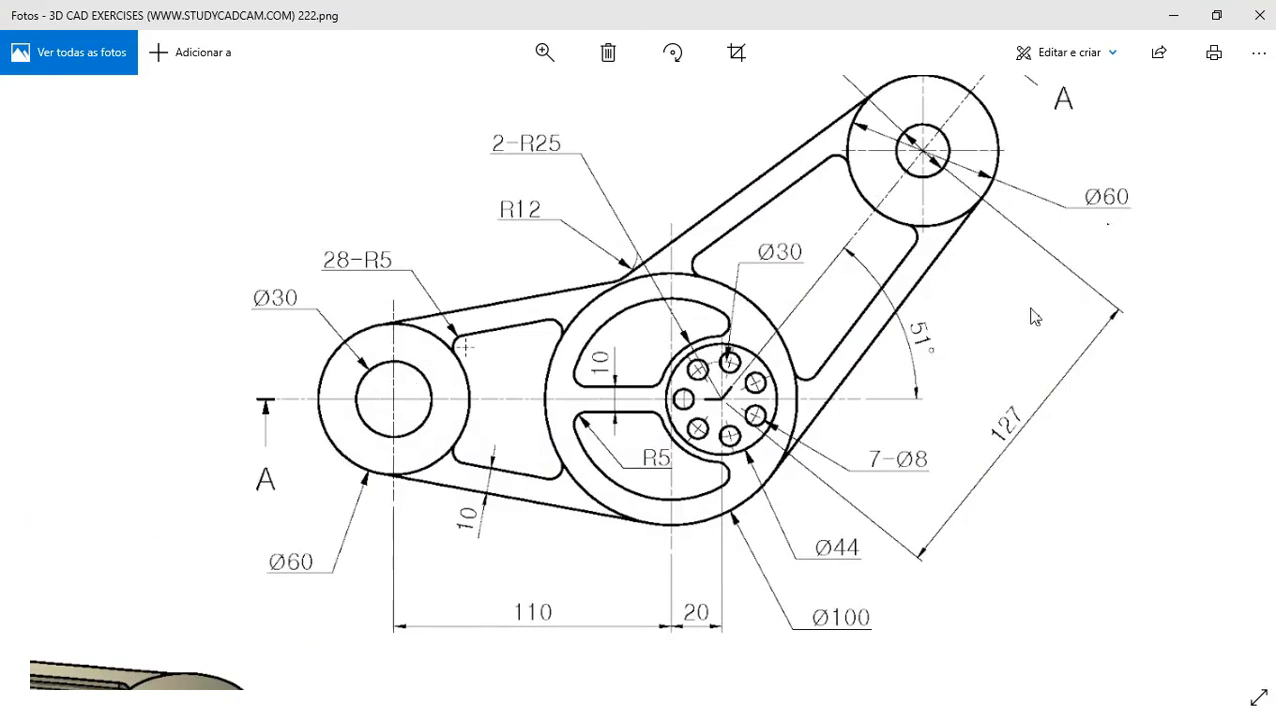
{"action": "key", "text": "alt+Tab"}
{"action": "key", "text": "Escape"}
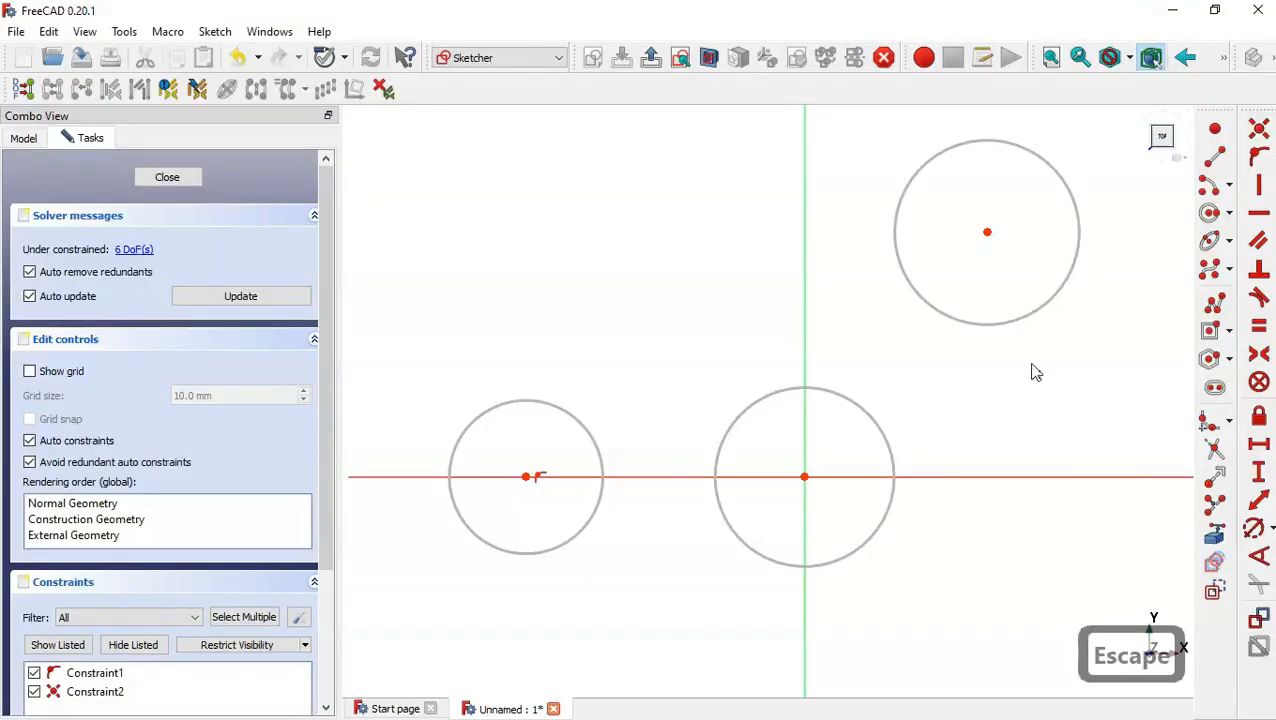
{"action": "left_click", "coordinate": [1033, 322]}
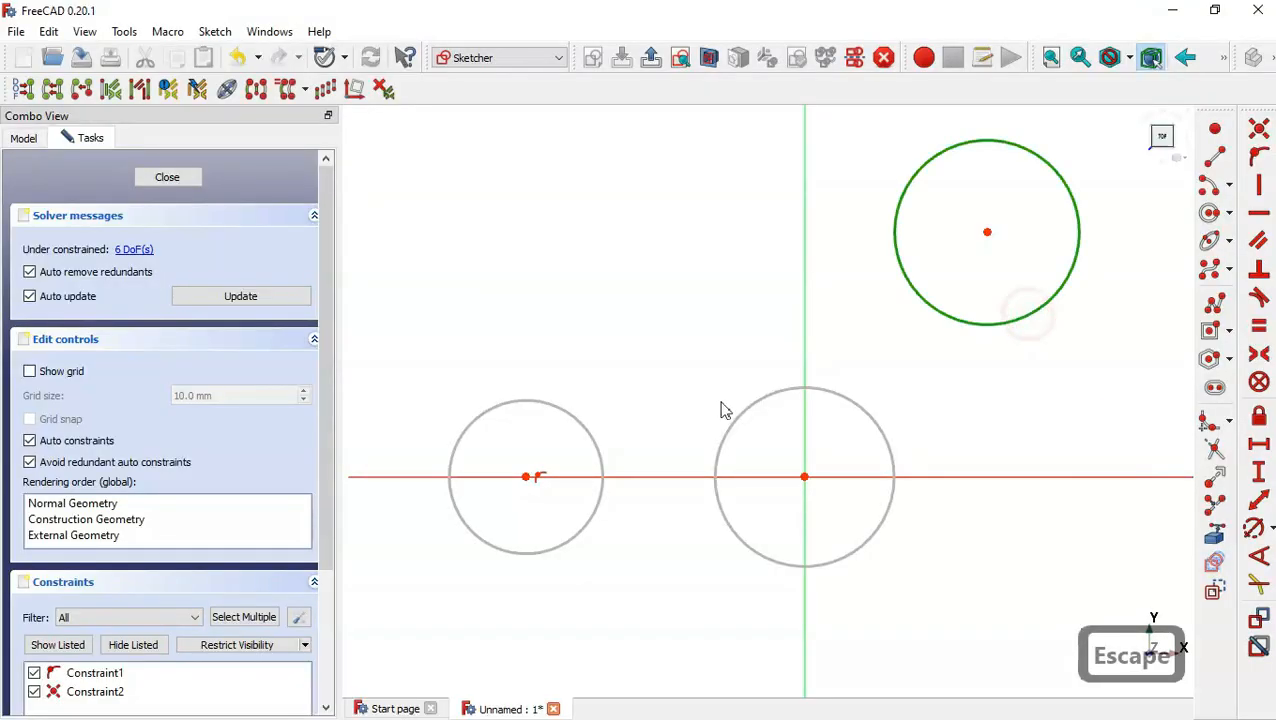
{"action": "left_click", "coordinate": [595, 444]}
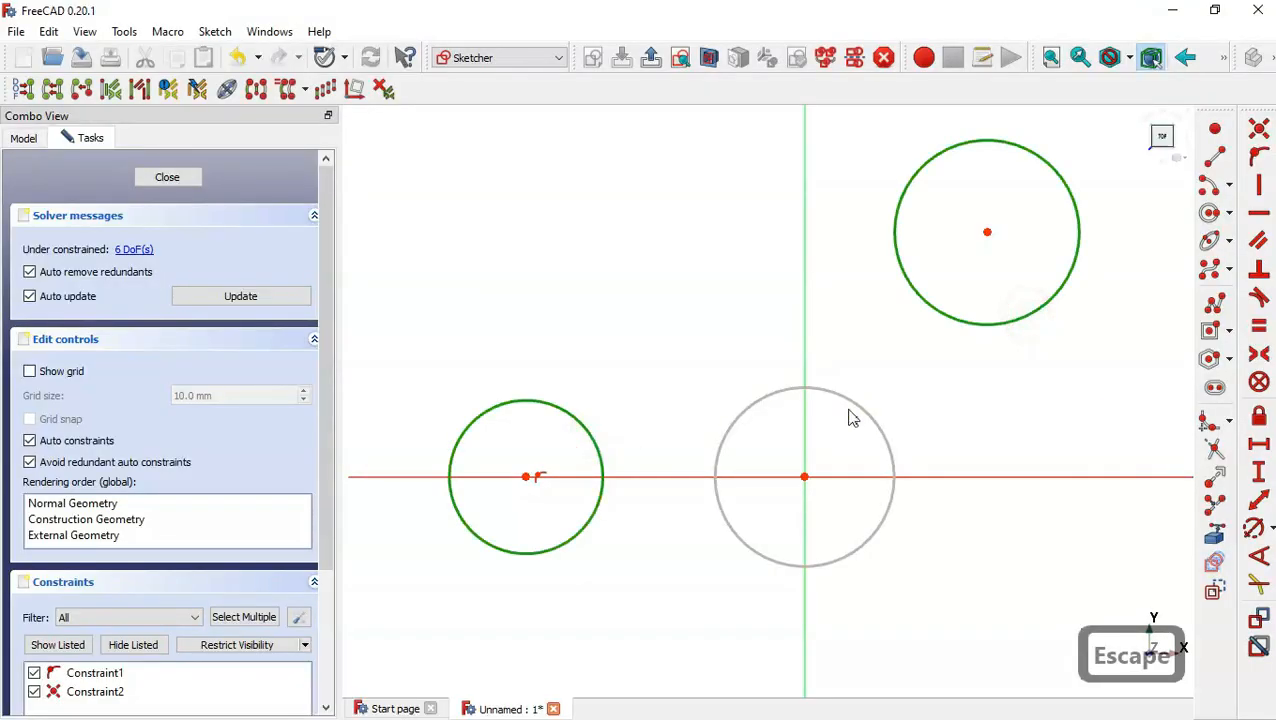
{"action": "left_click", "coordinate": [1261, 329]}
- Check the outer bosses' size in the reference drawing and constrain the upper-right circle's diameter to 60 mm
{"action": "key", "text": "alt+Tab"}
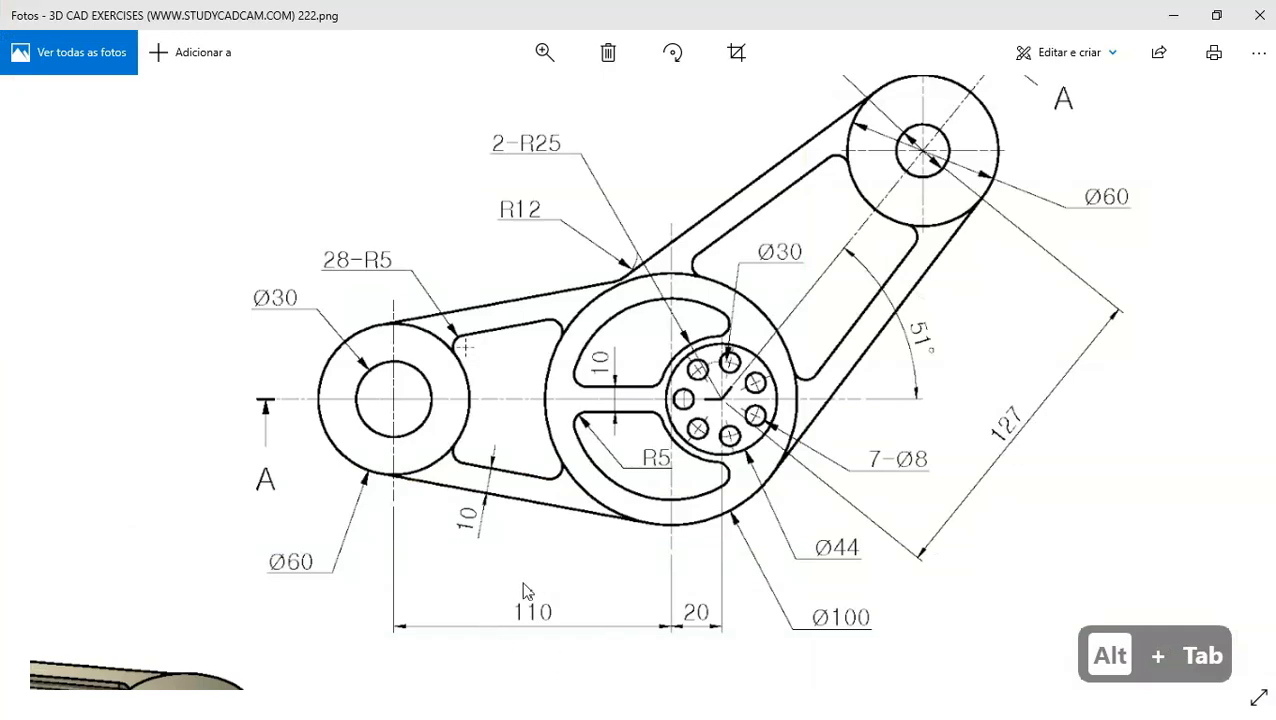
{"action": "key", "text": "alt+Tab"}
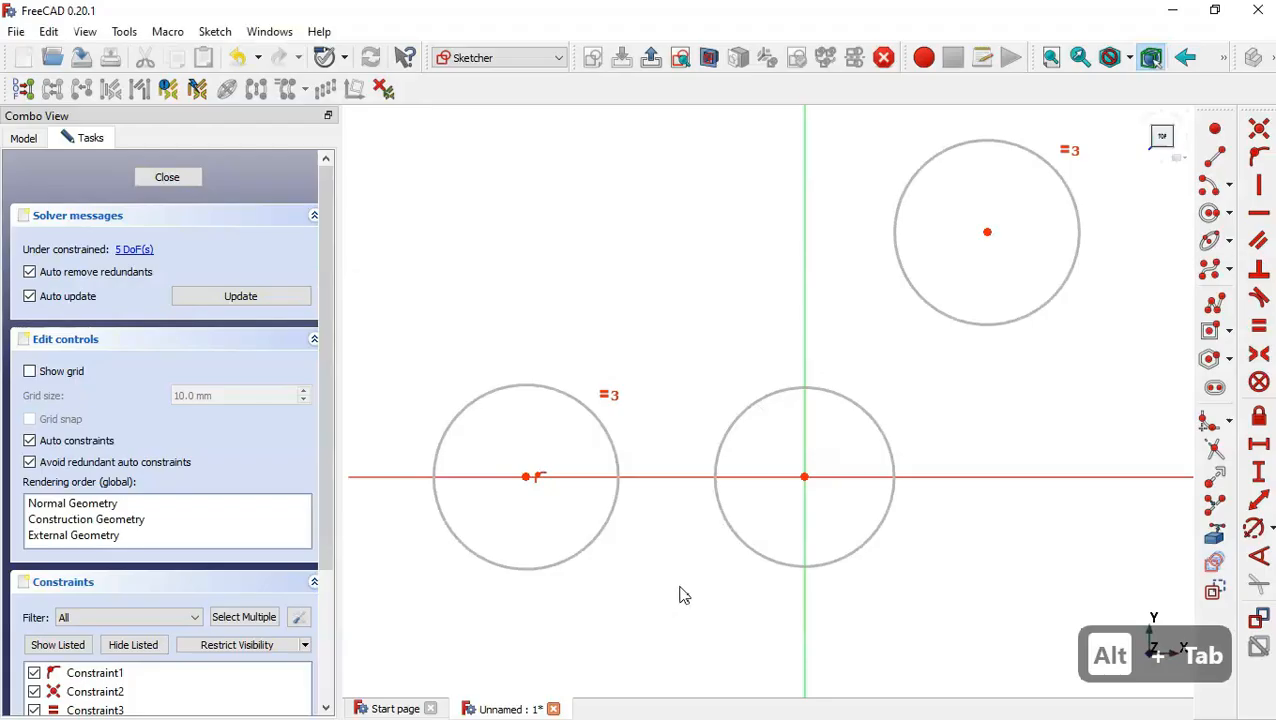
{"action": "left_click", "coordinate": [1253, 528]}
{"action": "left_click", "coordinate": [1052, 295]}
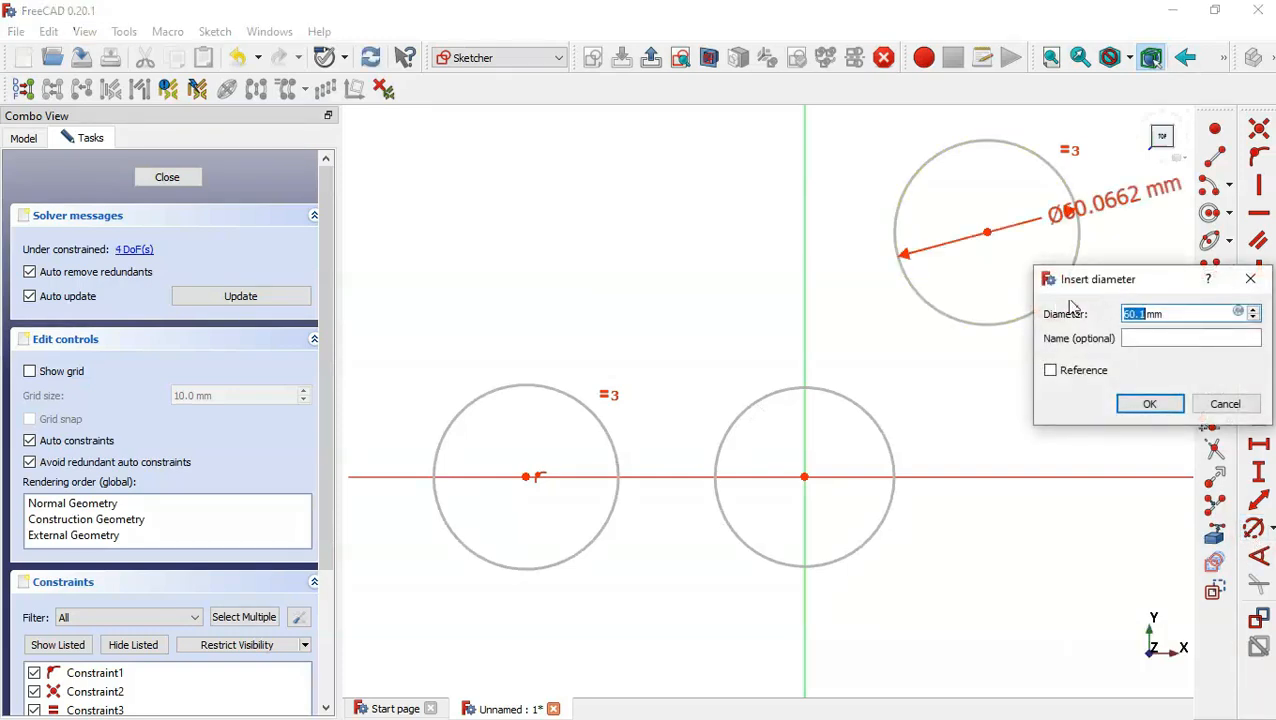
{"action": "type", "text": "60"}
{"action": "key", "text": "Return"}
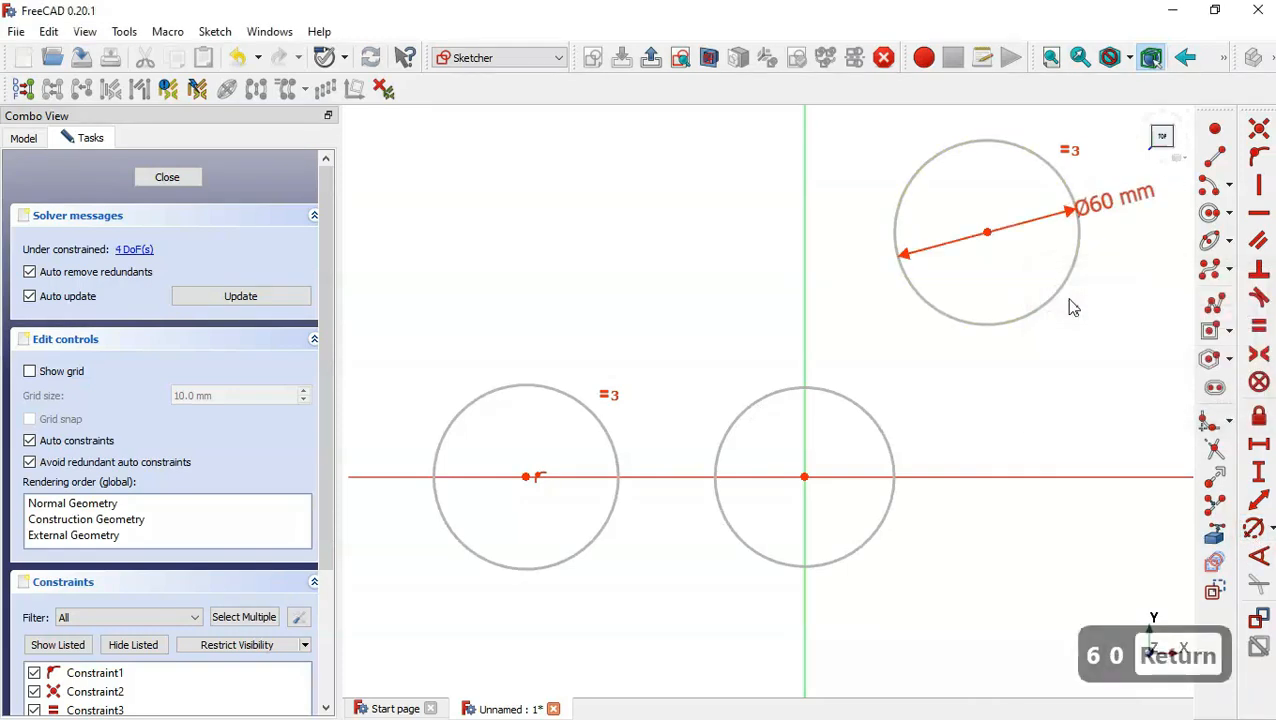
- Constrain the diameter of the circle at the origin to 100 mm, checking the size in the reference drawing
{"action": "left_click", "coordinate": [882, 505]}
{"action": "key", "text": "alt+Tab"}
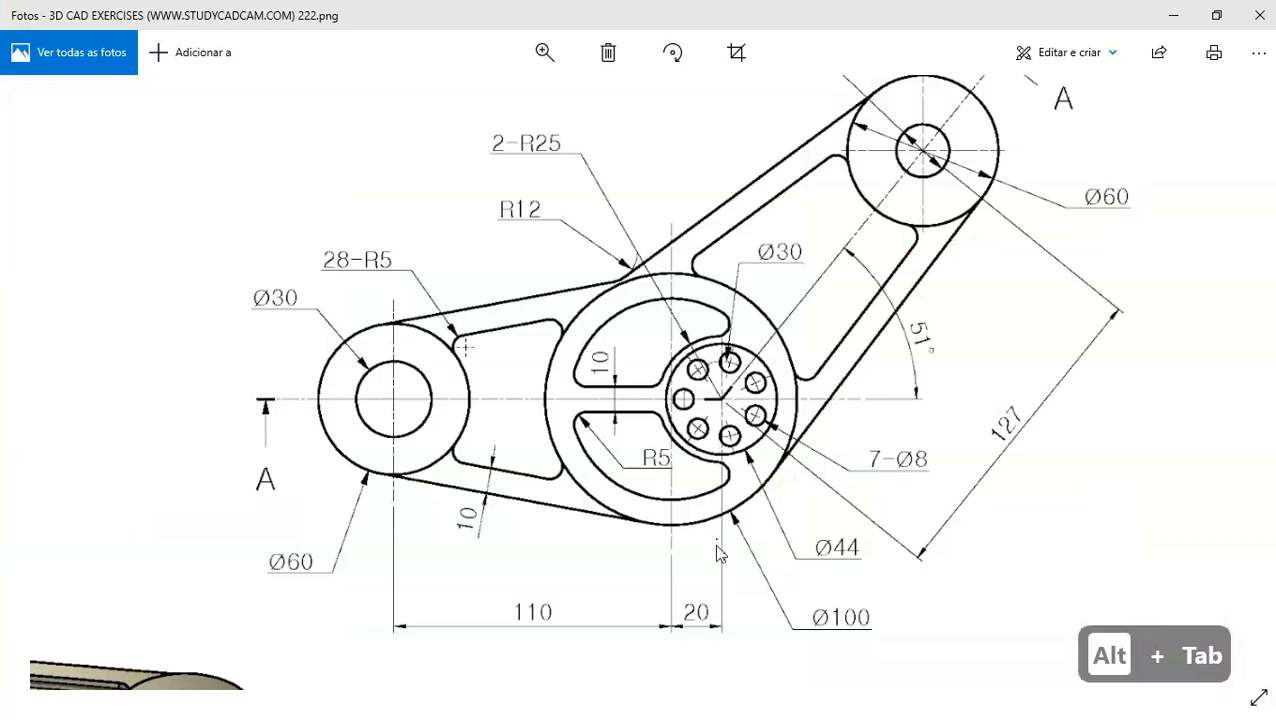
{"action": "key", "text": "alt+Tab"}
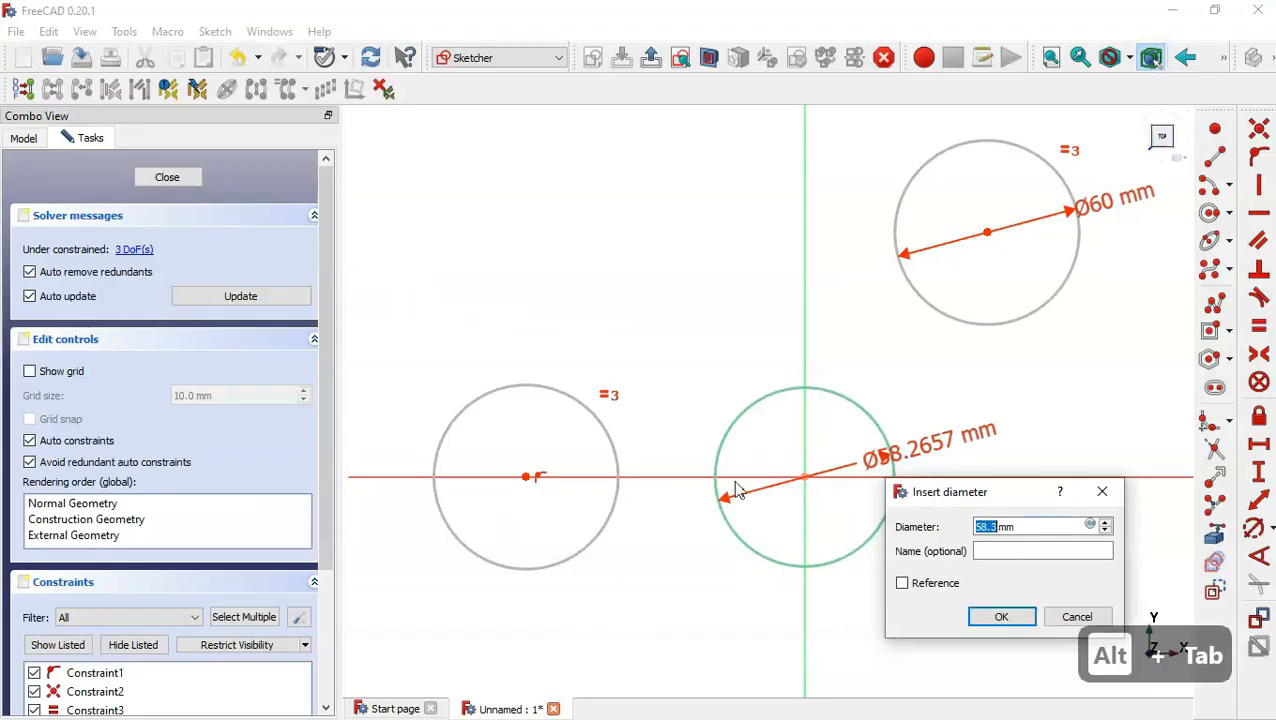
{"action": "type", "text": "100"}
{"action": "key", "text": "Return"}
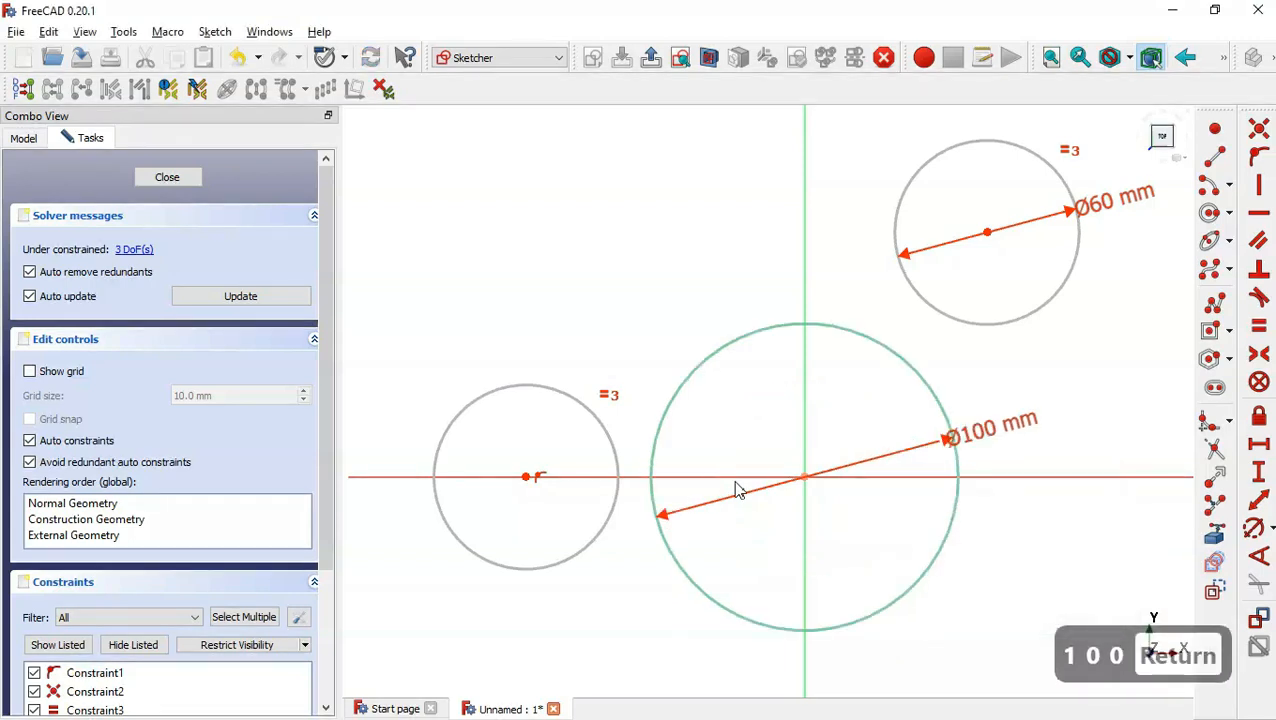
- Constrain the horizontal distance between the left circle's centre and the origin to 110 mm, as given in the reference drawing
{"action": "left_click", "coordinate": [1260, 441]}
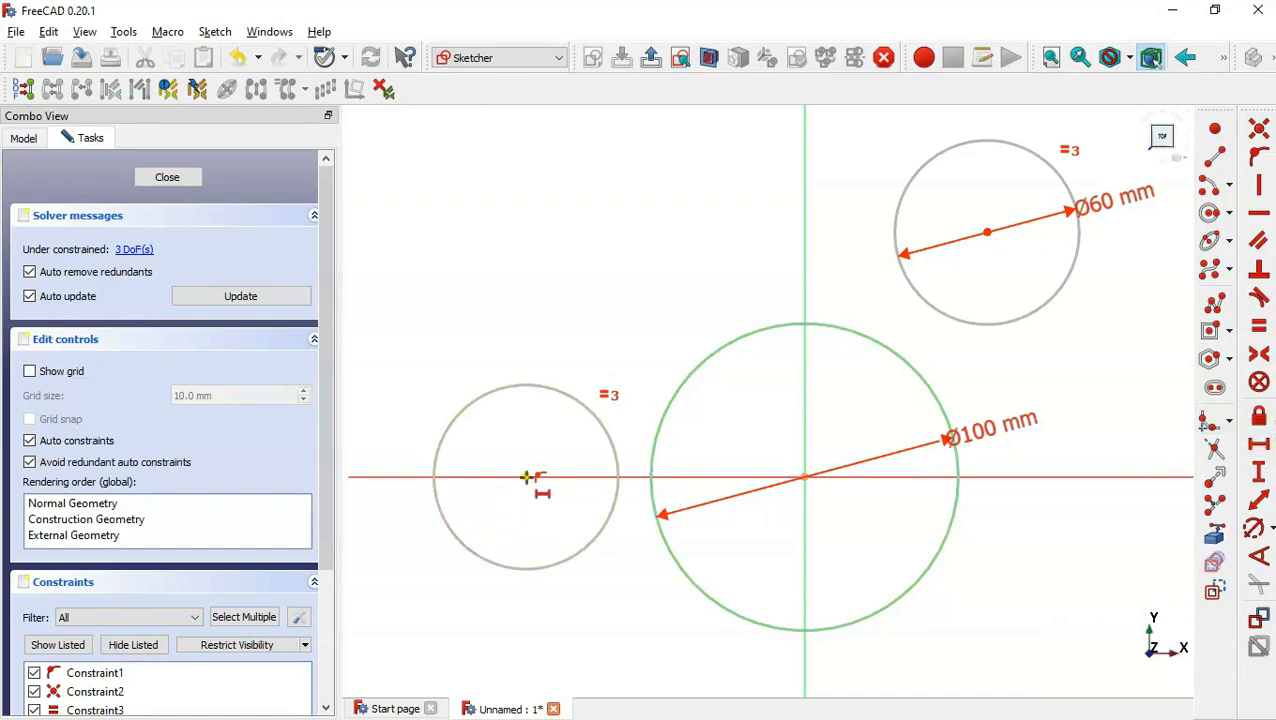
{"action": "left_click", "coordinate": [526, 477]}
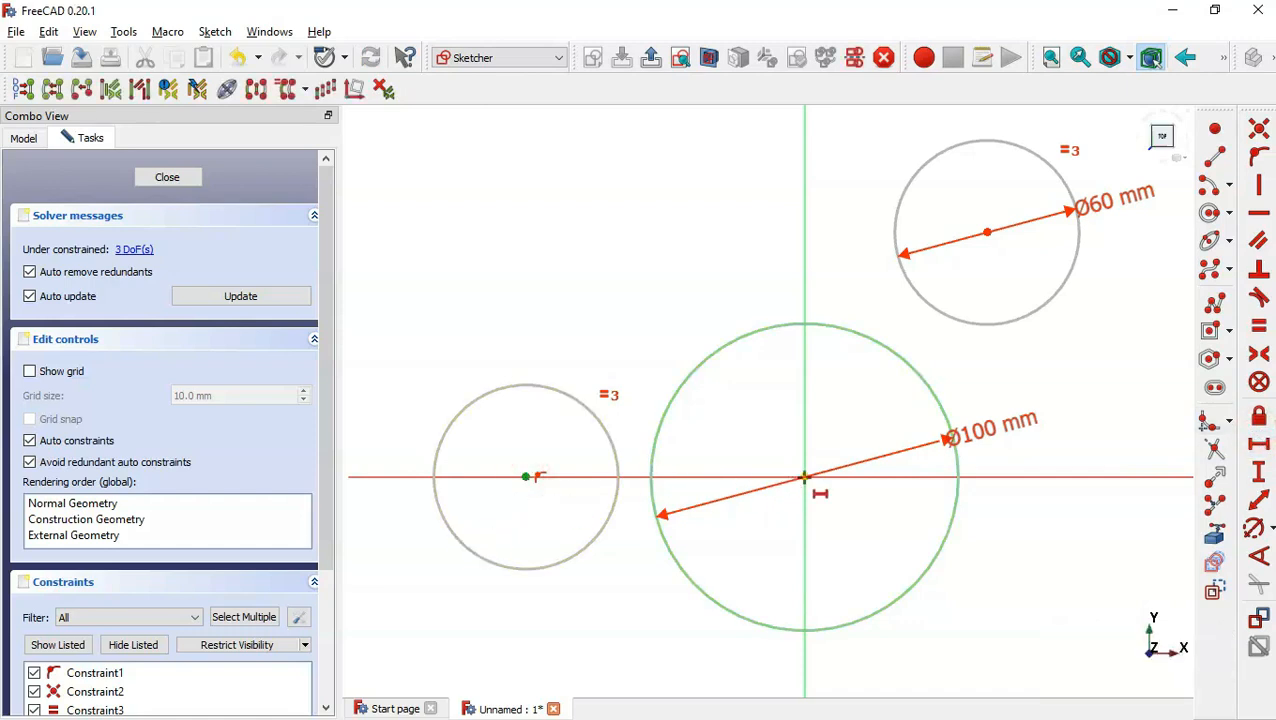
{"action": "left_click", "coordinate": [804, 477]}
{"action": "key", "text": "alt+Tab"}
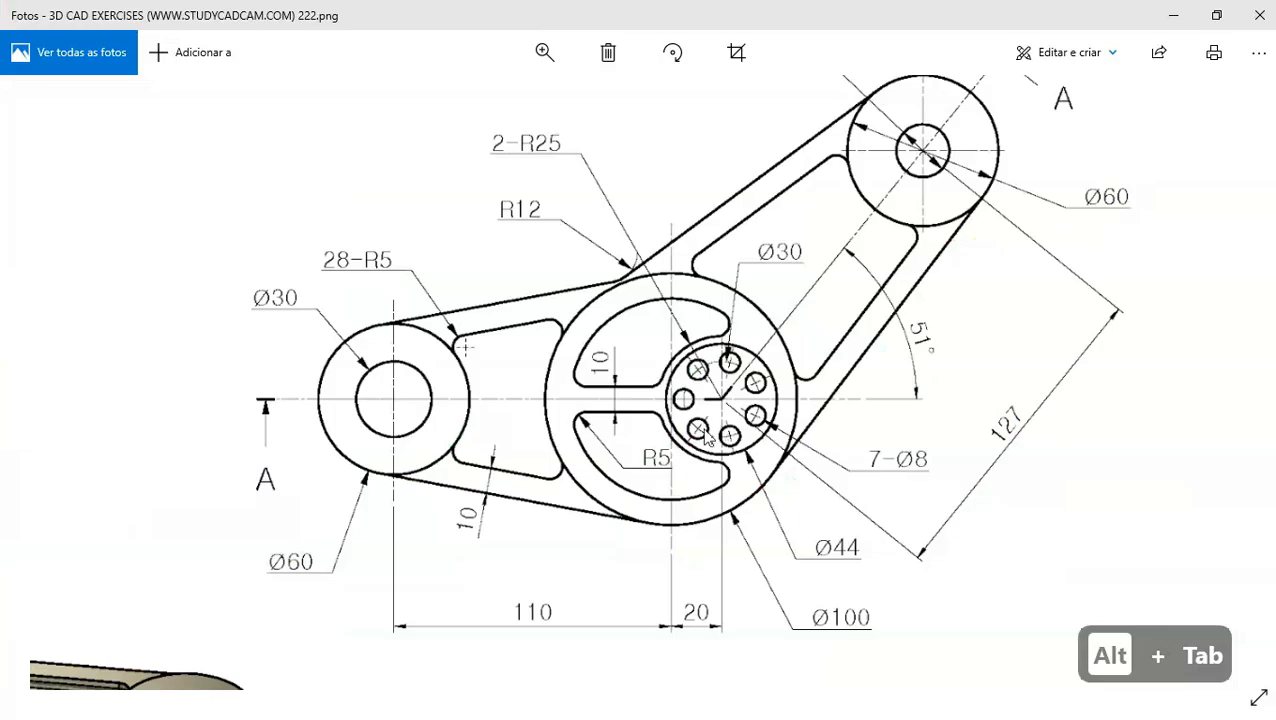
{"action": "key", "text": "alt+Tab"}
{"action": "type", "text": "110"}
{"action": "key", "text": "Return"}
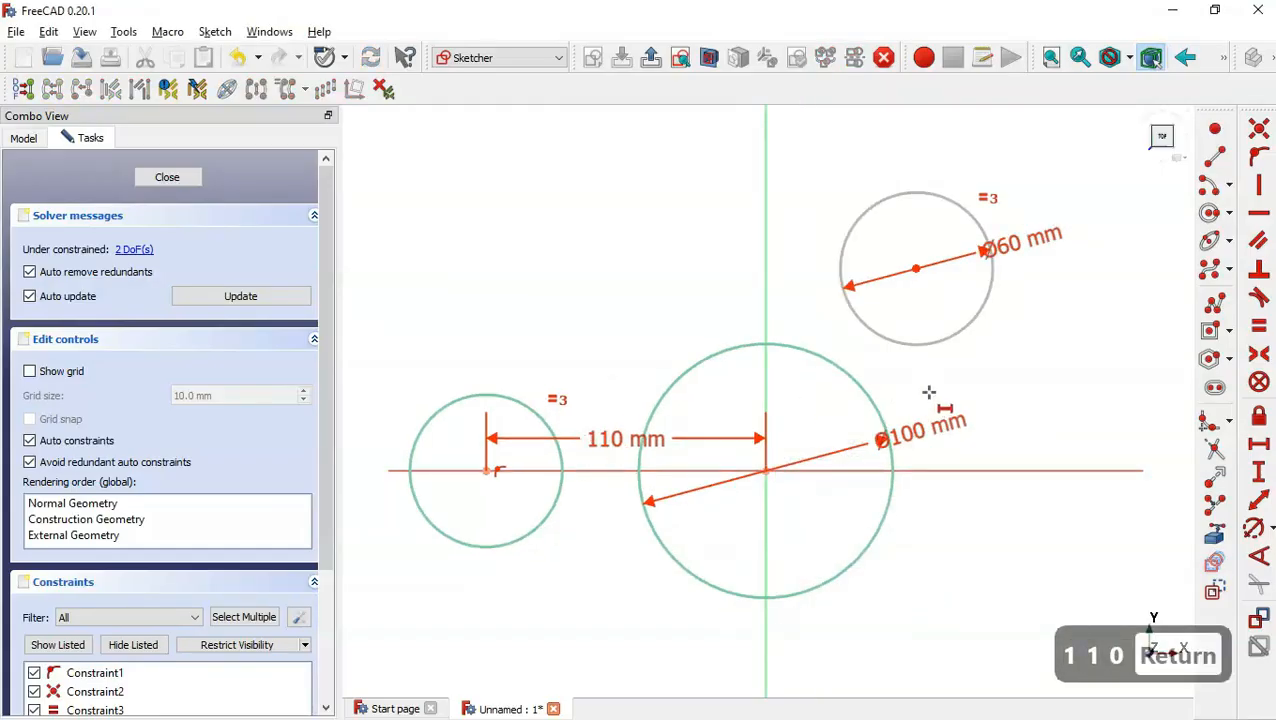
- Draw a line about 99 mm long from the upper-right circle's centre to the origin and convert it to construction geometry
{"action": "left_click", "coordinate": [1215, 157]}
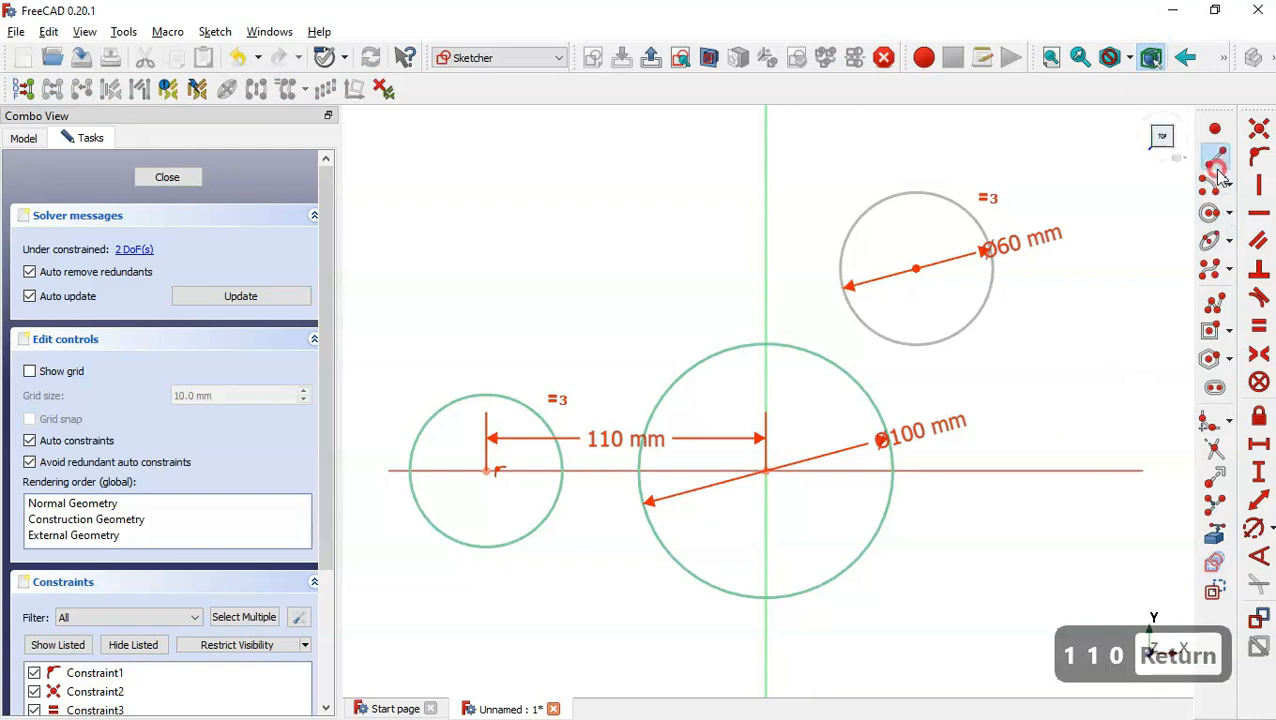
{"action": "left_click", "coordinate": [916, 269]}
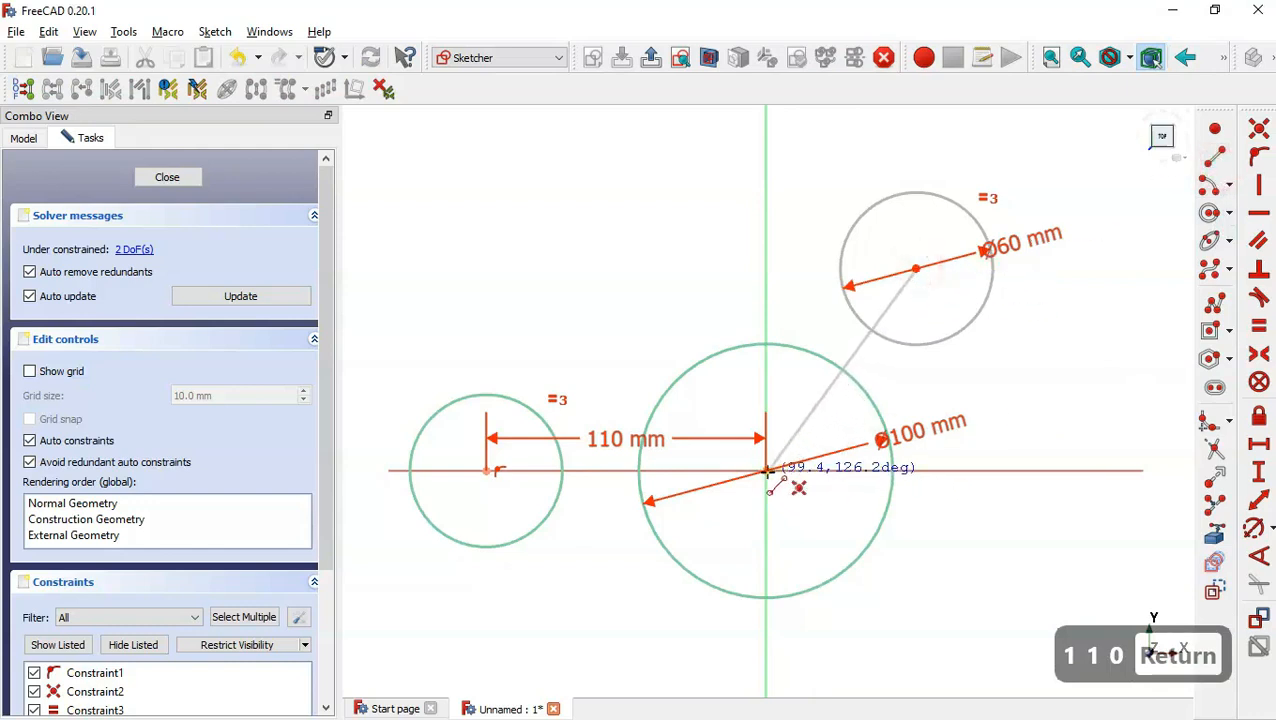
{"action": "left_click", "coordinate": [767, 471]}
{"action": "key", "text": "Escape"}
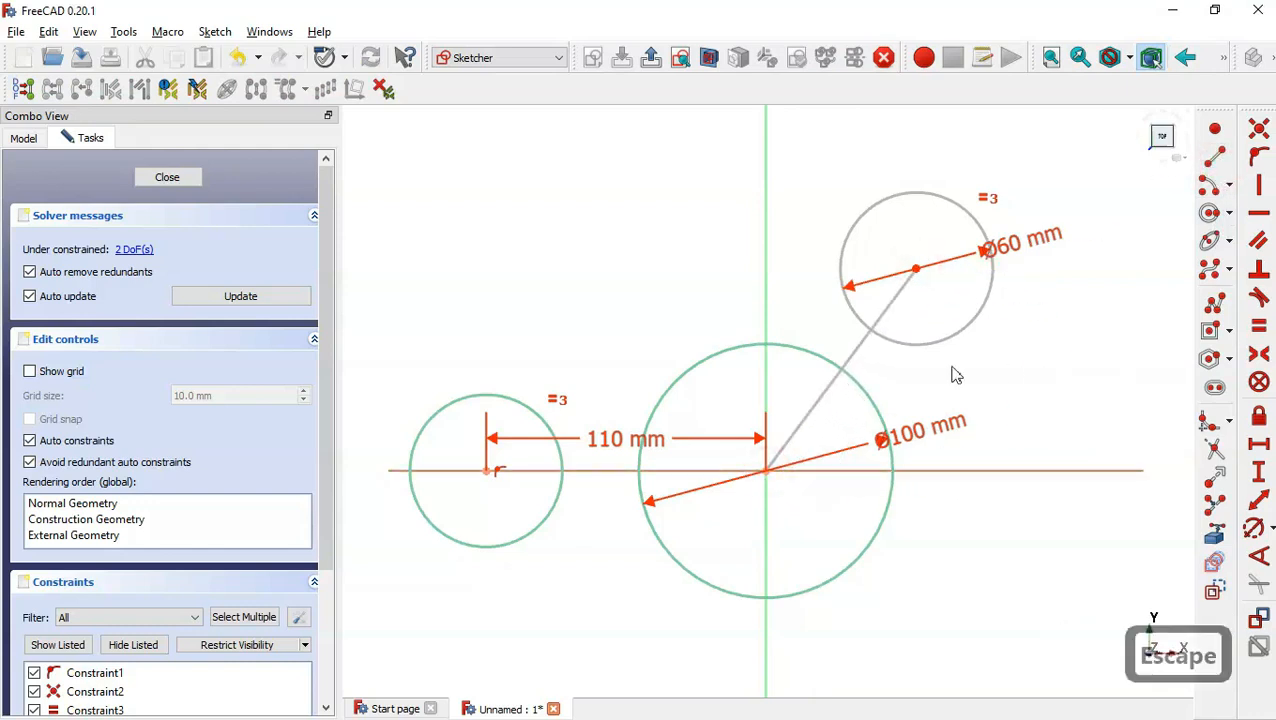
{"action": "left_click", "coordinate": [858, 347]}
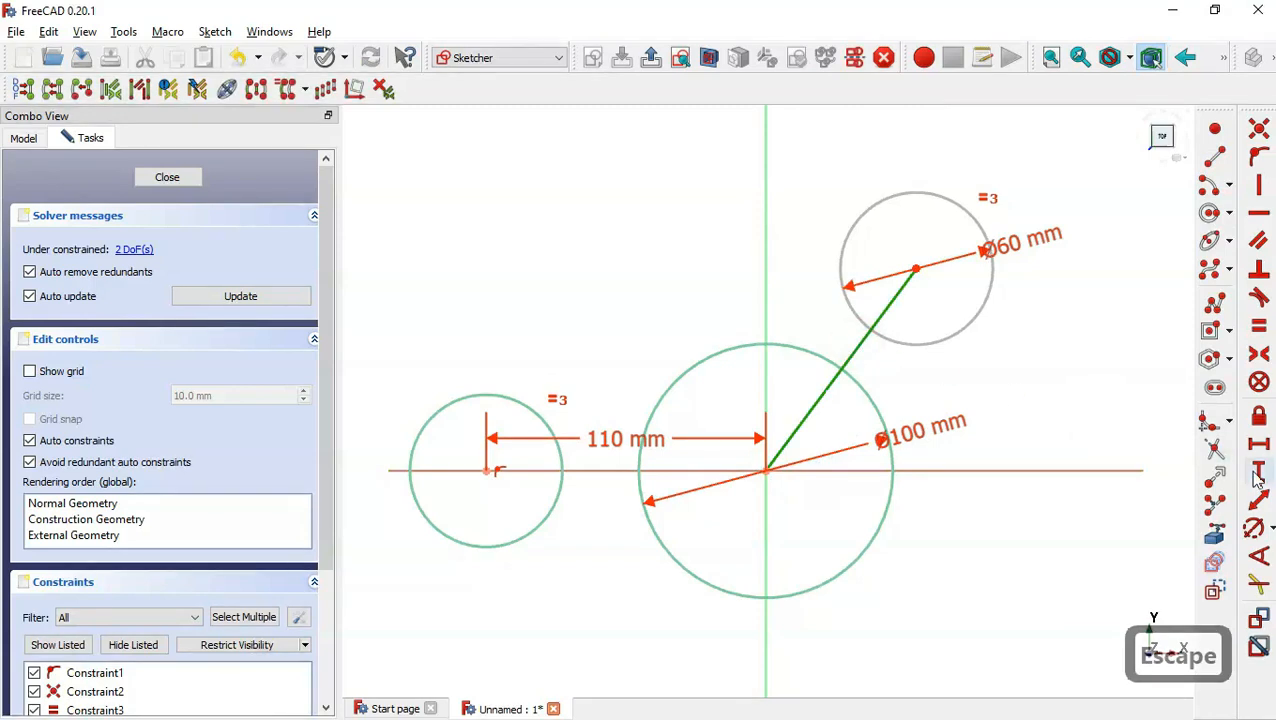
{"action": "left_click", "coordinate": [1218, 590]}
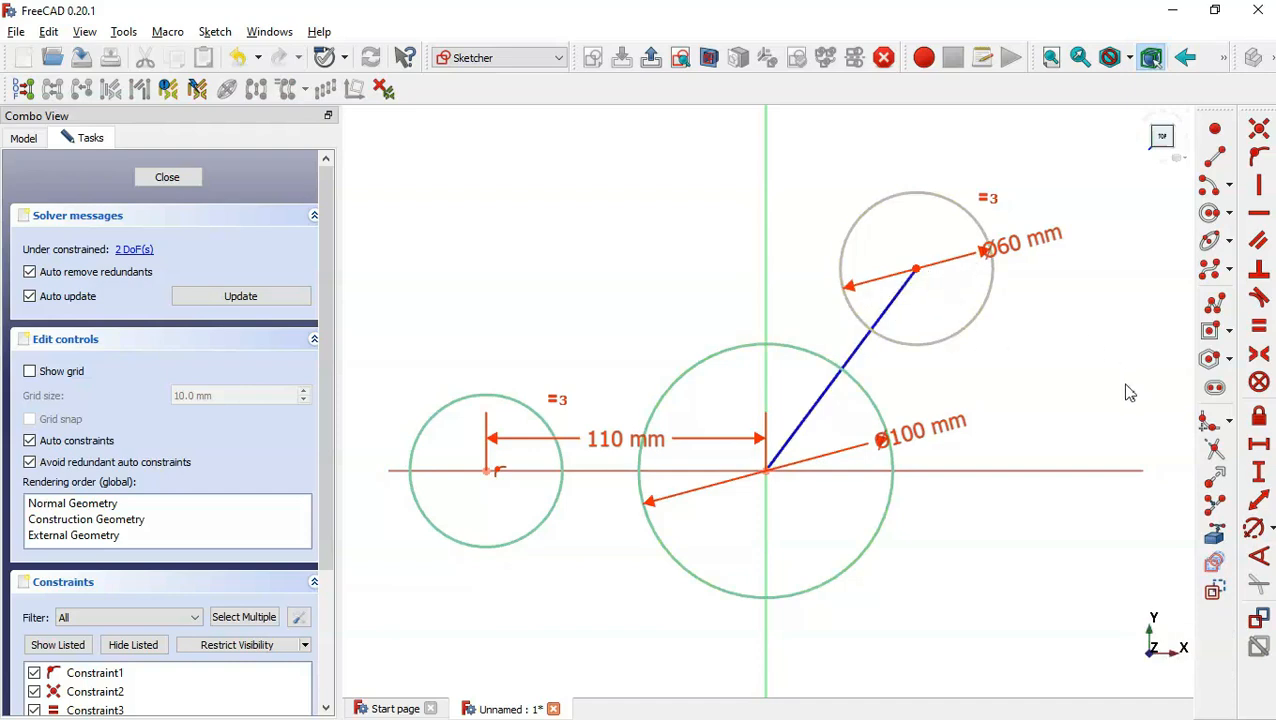
- Constrain the length of the construction line to 127 mm, checking the value in the reference drawing
{"action": "left_click", "coordinate": [1258, 499]}
{"action": "left_click", "coordinate": [856, 341]}
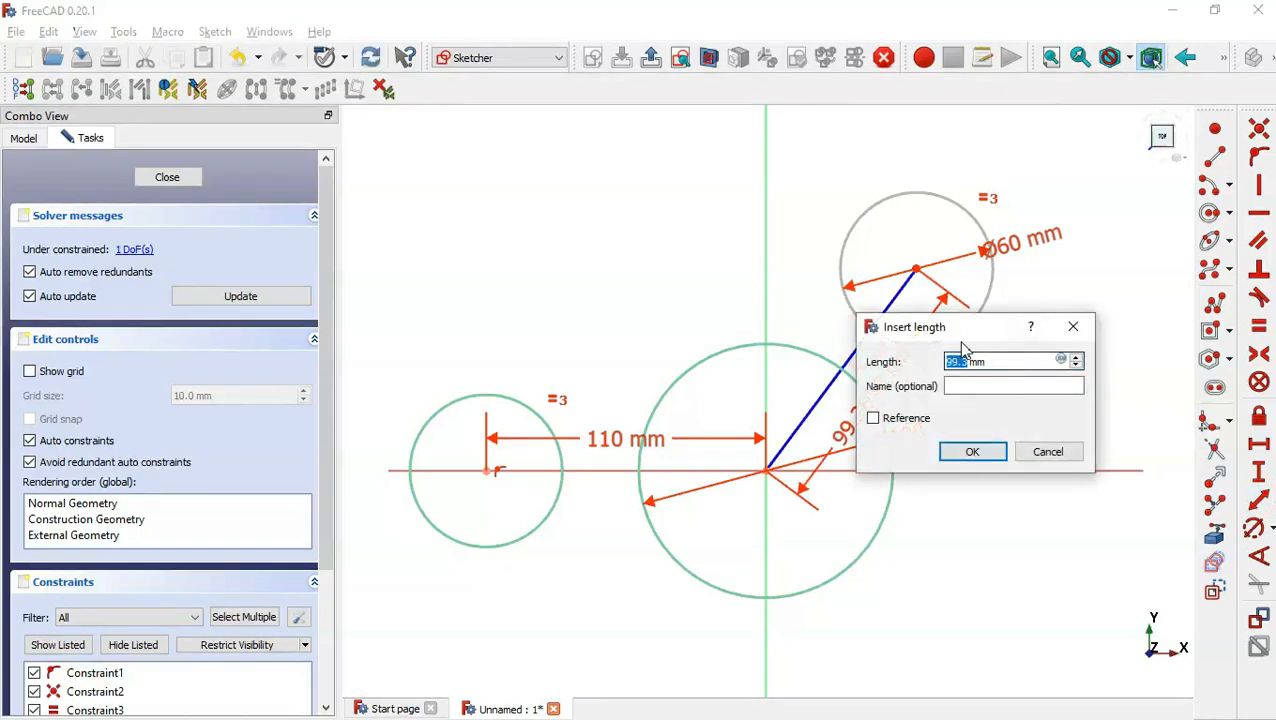
{"action": "key", "text": "alt+Tab"}
{"action": "key", "text": "alt+Tab"}
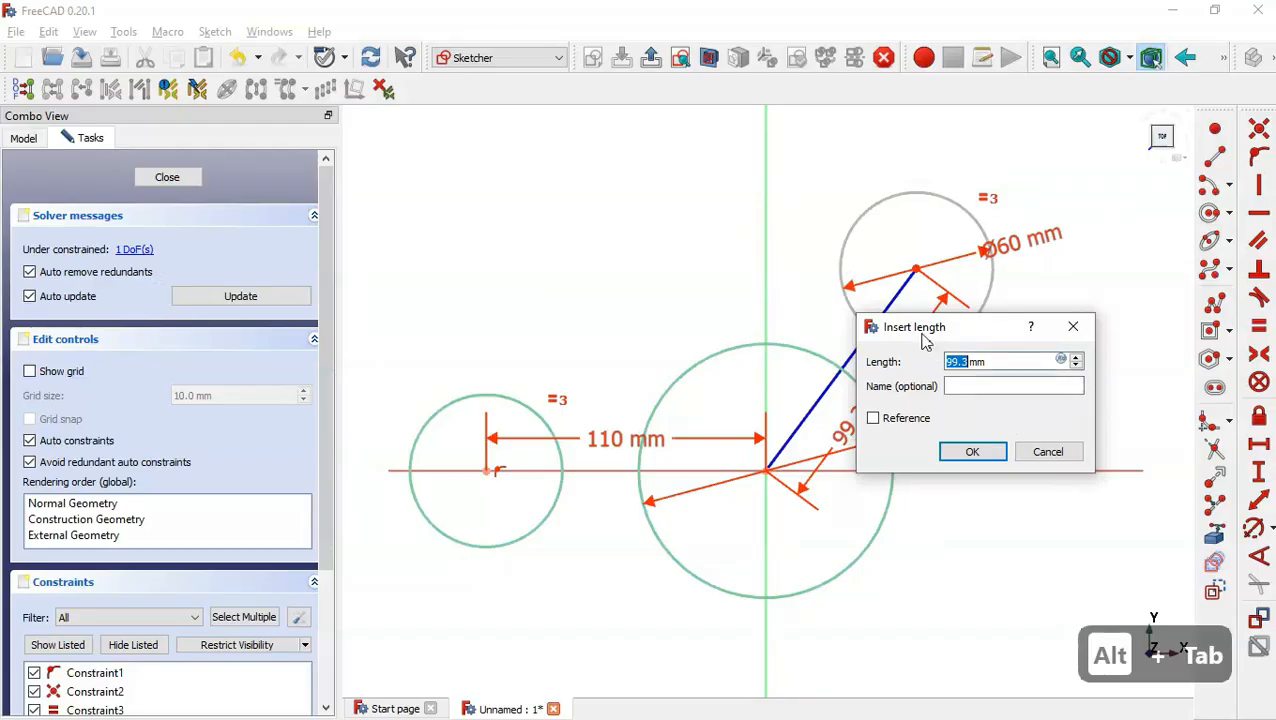
{"action": "type", "text": "127"}
{"action": "key", "text": "Return"}
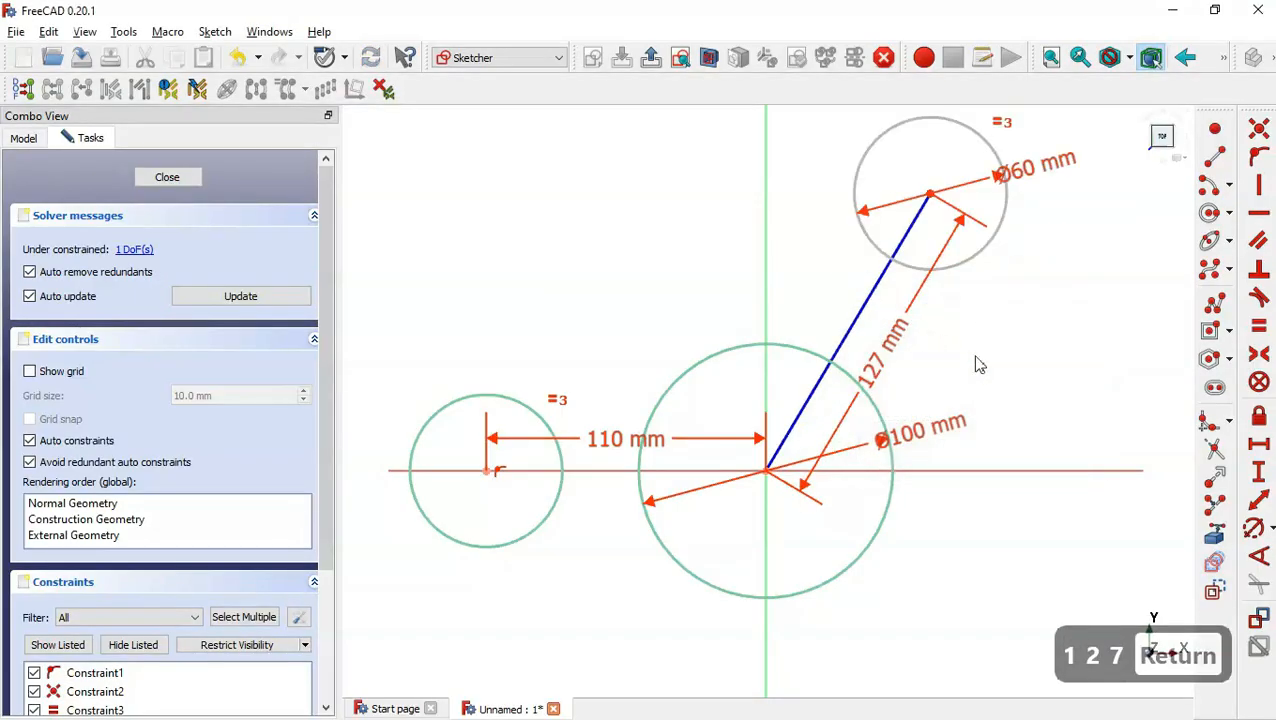
- Constrain the angle between the construction line and the horizontal axis to 51°, as given in the reference drawing
{"action": "left_click", "coordinate": [1258, 555]}
{"action": "left_click", "coordinate": [883, 284]}
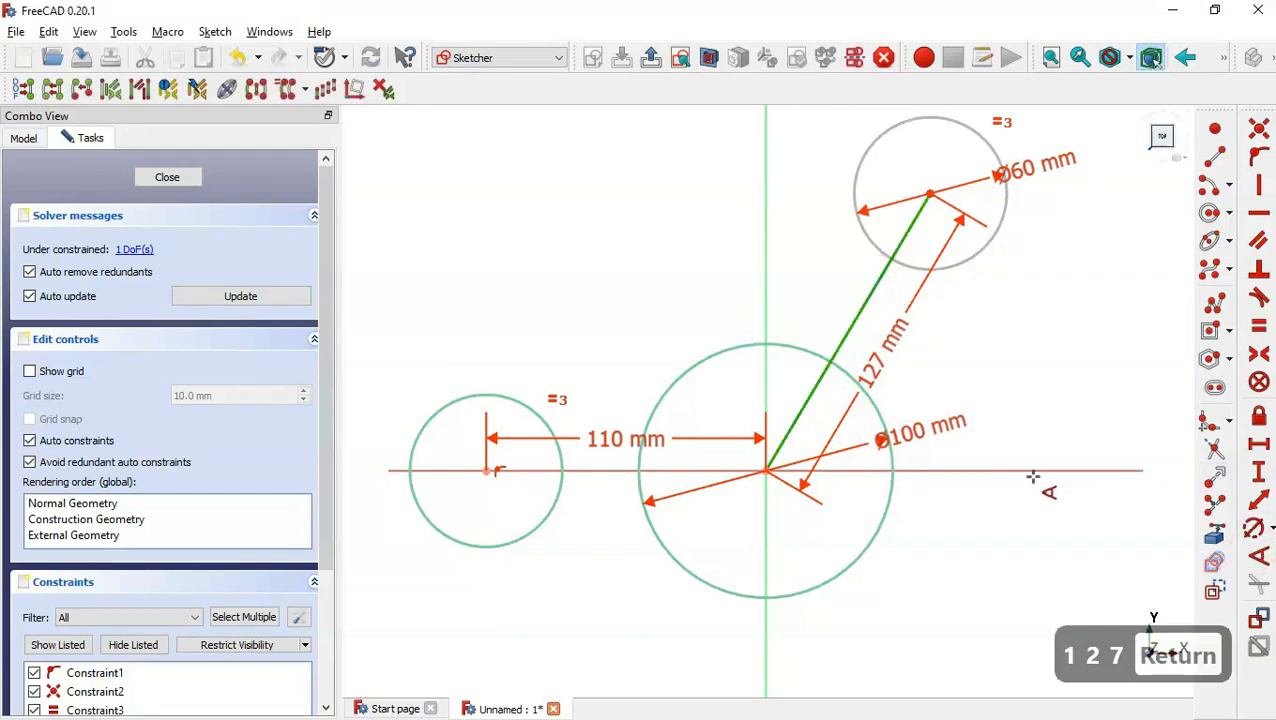
{"action": "left_click", "coordinate": [1032, 474]}
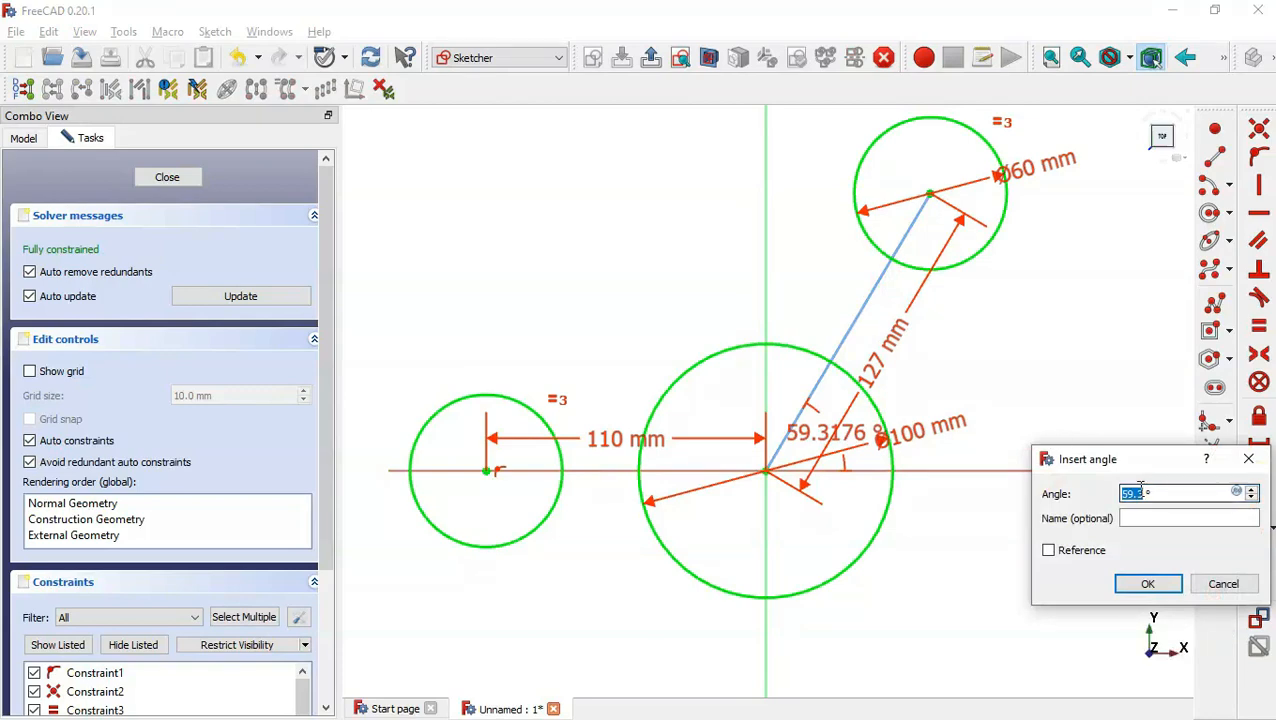
{"action": "key", "text": "alt+Tab"}
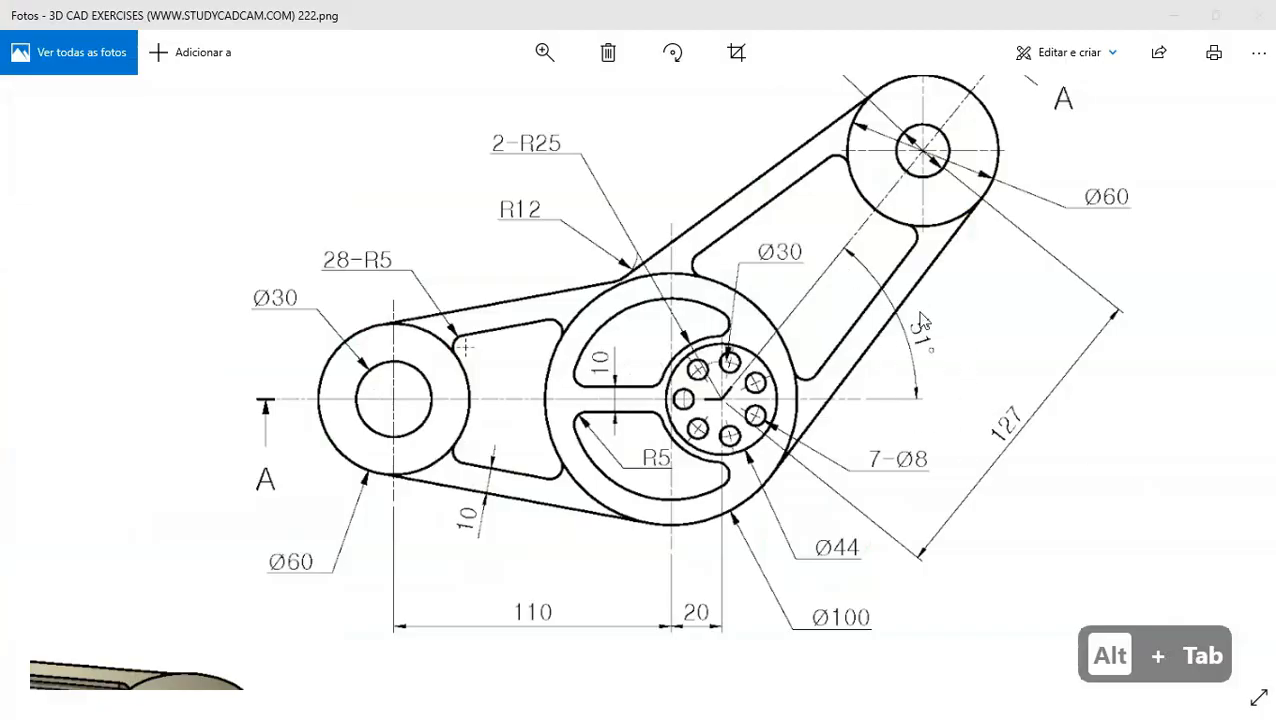
{"action": "key", "text": "alt+Tab"}
{"action": "type", "text": "51"}
{"action": "key", "text": "Return"}
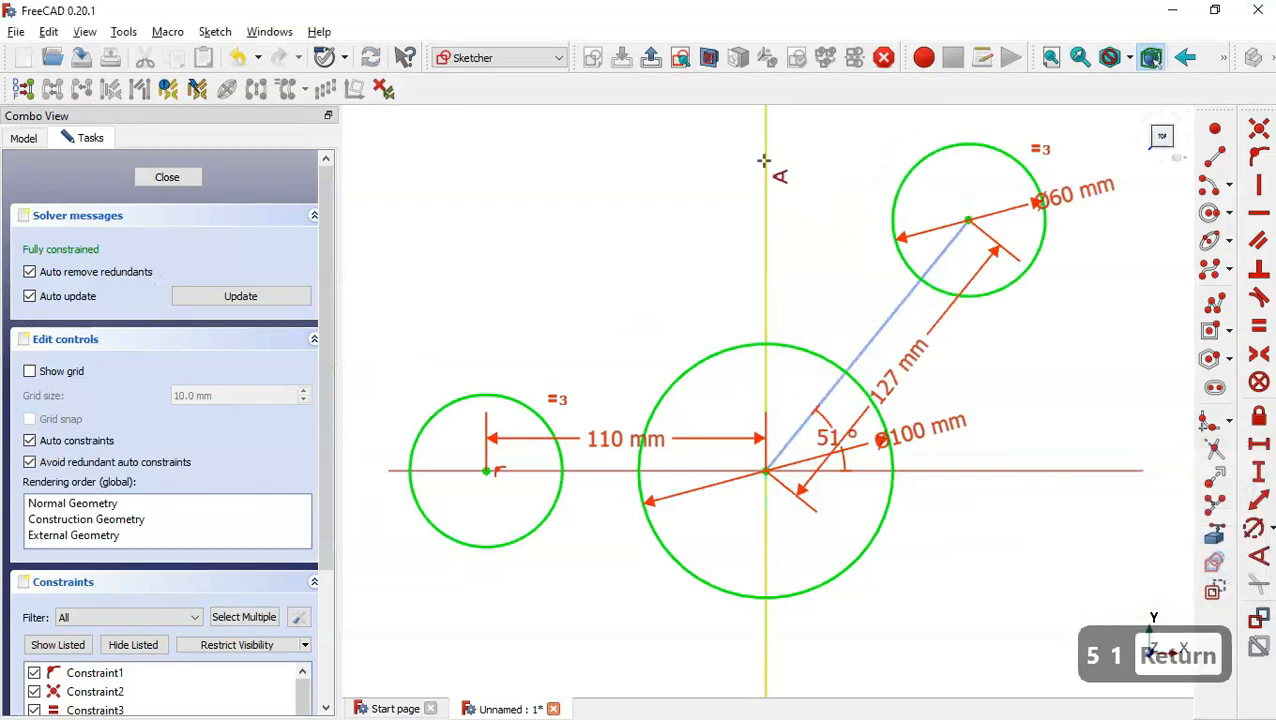
{"action": "scroll", "coordinate": [826, 379], "scroll_direction": "up", "scroll_amount": 3}
{"action": "scroll", "coordinate": [905, 484], "scroll_direction": "down", "scroll_amount": 5}
{"action": "scroll", "coordinate": [803, 430], "scroll_direction": "up", "scroll_amount": 2}
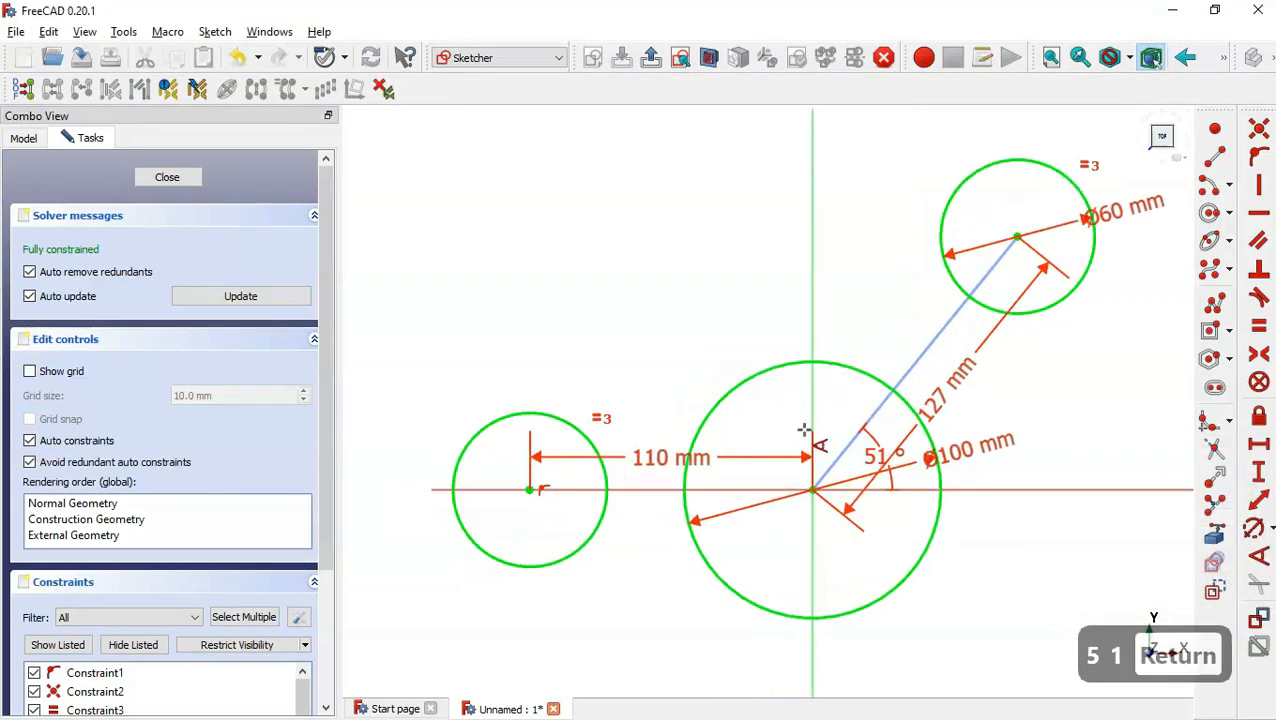
{"action": "key", "text": "Escape"}
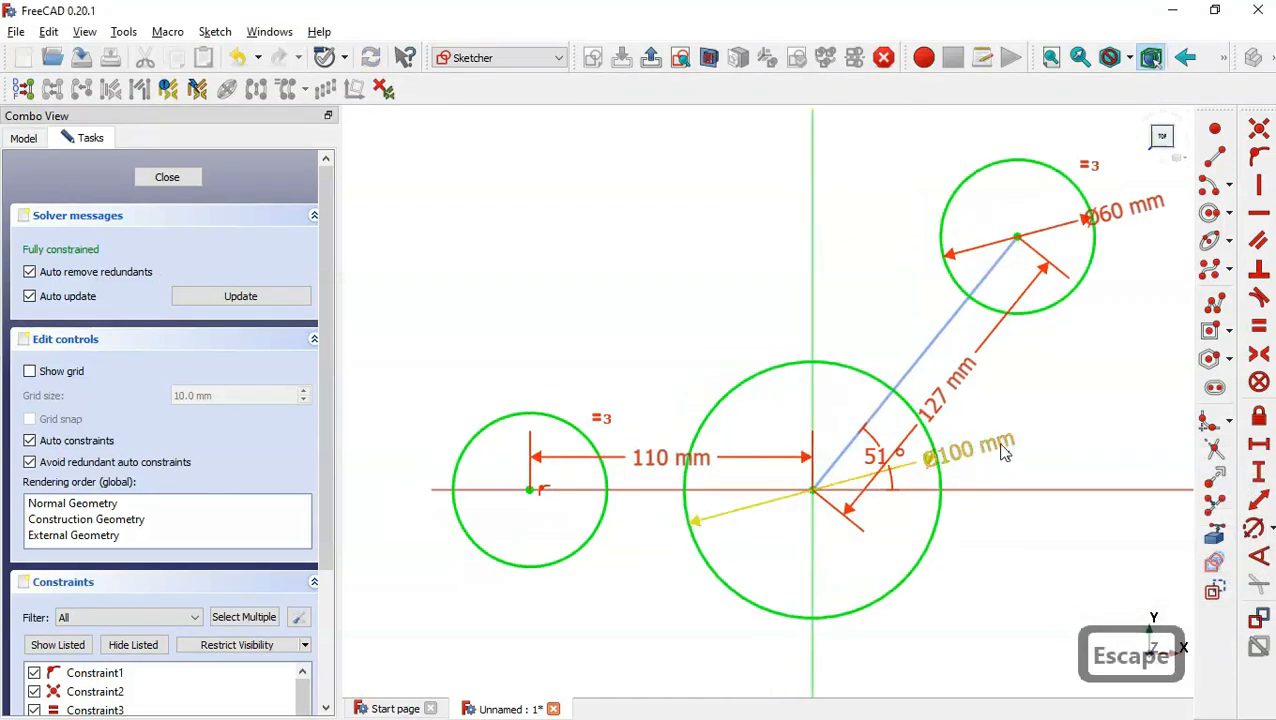
- Move the 100 mm diameter, 127 mm length and 110 mm distance labels clear of the sketch geometry
{"action": "left_click_drag", "start_coordinate": [1004, 452], "coordinate": [1060, 640]}
{"action": "mouse_move", "coordinate": [947, 402]}
{"action": "left_mouse_down"}
{"action": "mouse_move", "coordinate": [1170, 300]}
{"action": "mouse_move", "coordinate": [1115, 465]}
{"action": "left_mouse_up"}
{"action": "left_click_drag", "start_coordinate": [683, 460], "coordinate": [585, 140]}
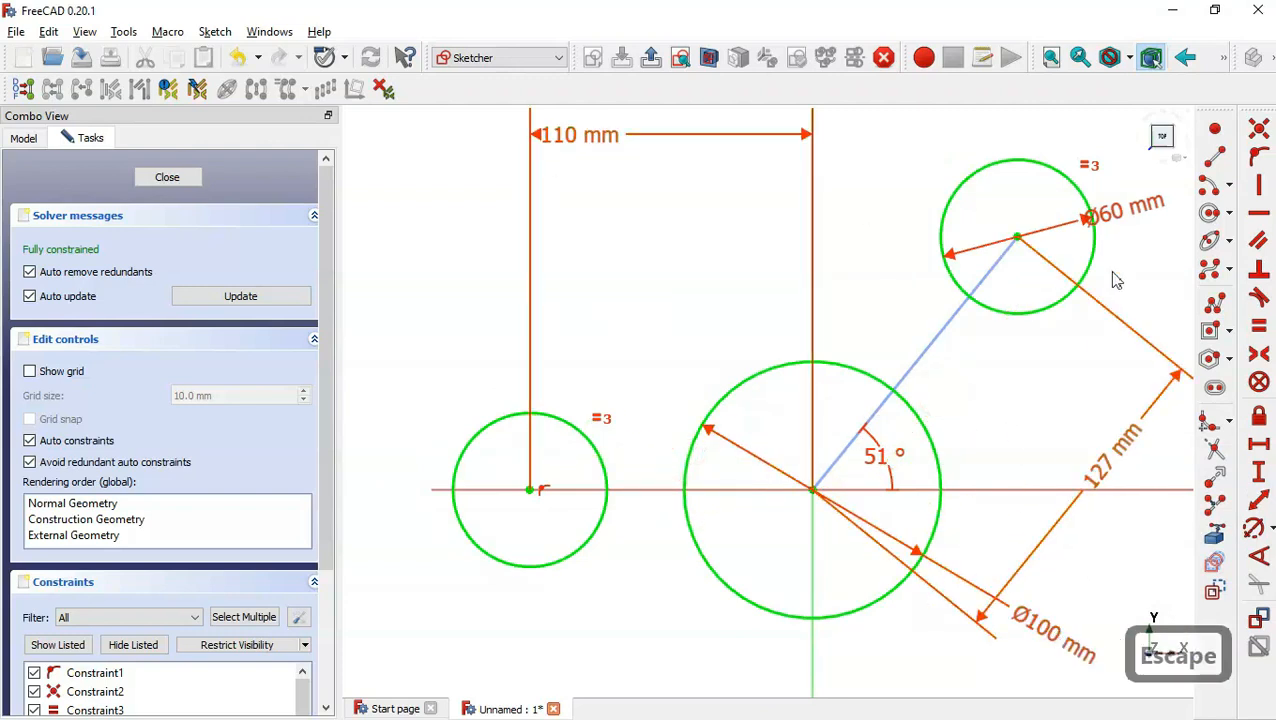
- Draw two lines joining the central circle to the upper-right circle's lower-right side and to the left circle's underside, the latter about 98 mm long
{"action": "left_click", "coordinate": [1214, 157]}
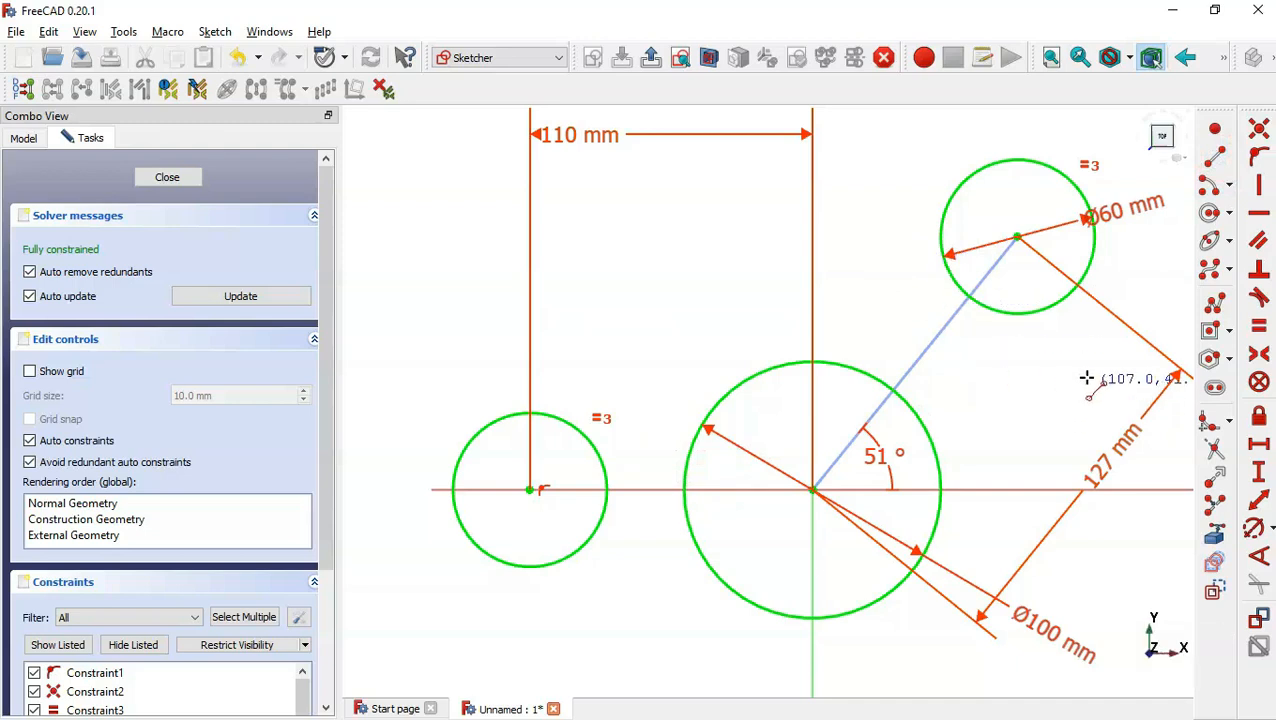
{"action": "left_click", "coordinate": [1062, 302]}
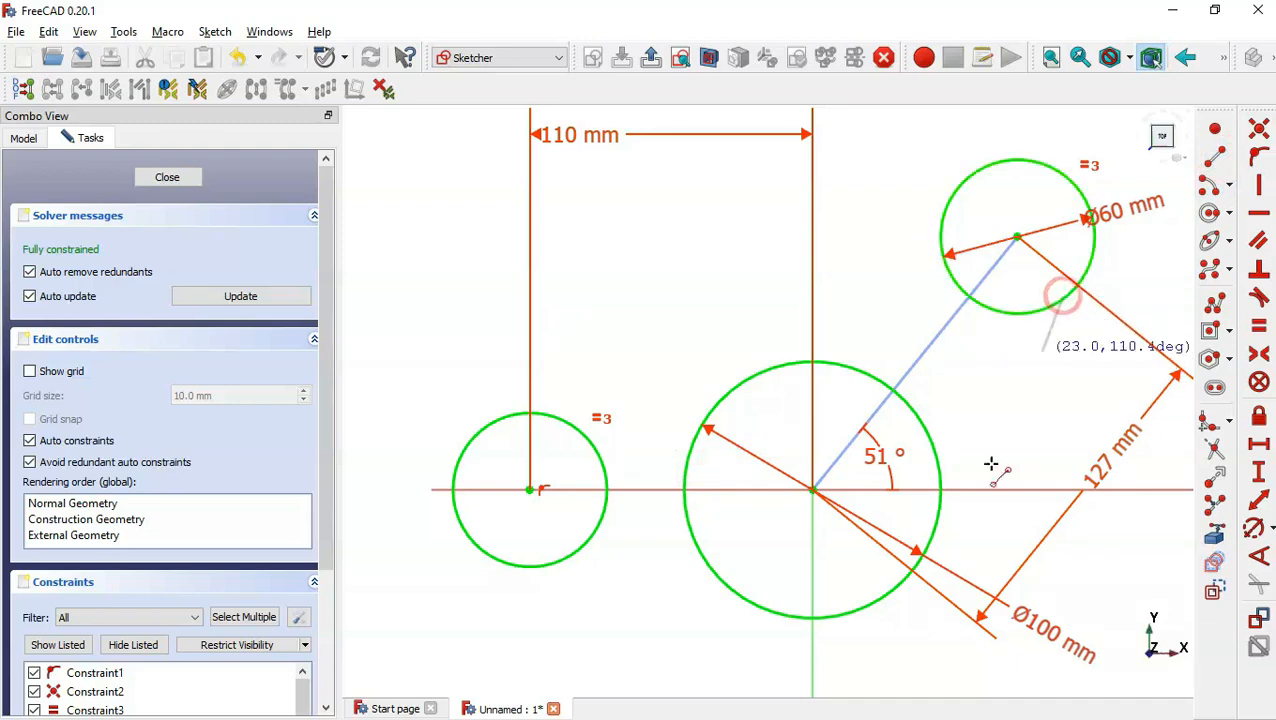
{"action": "left_click", "coordinate": [938, 518]}
{"action": "left_click", "coordinate": [537, 568]}
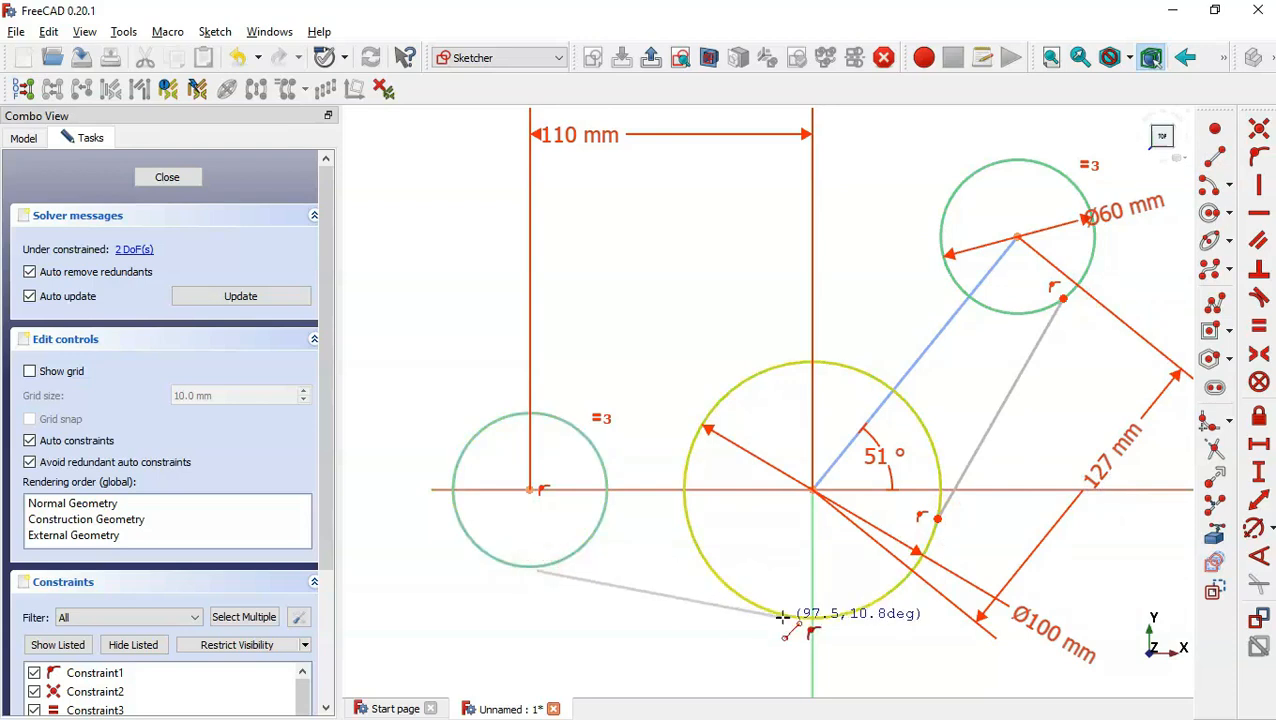
{"action": "left_click", "coordinate": [783, 614]}
- Draw two connected lines from the left circle's upper side to a corner above the central circle and on to the upper-right circle
{"action": "left_click", "coordinate": [532, 411]}
{"action": "left_click", "coordinate": [780, 344]}
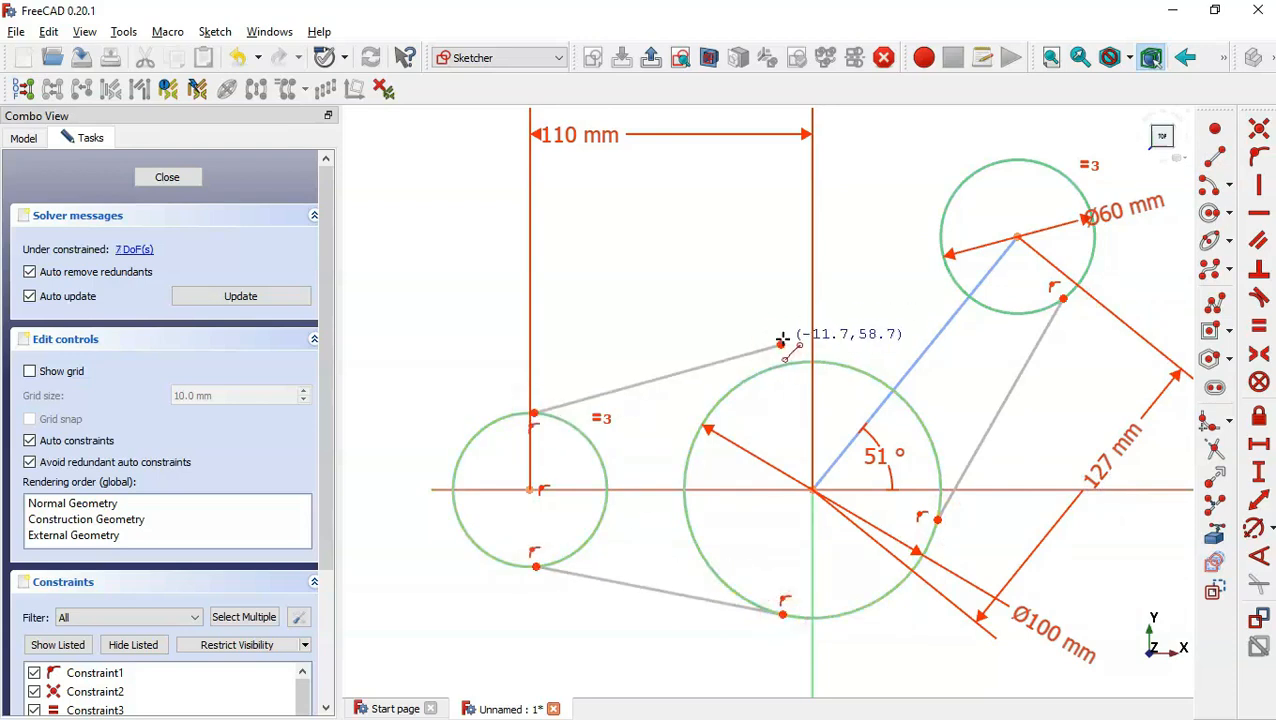
{"action": "left_click", "coordinate": [948, 199]}
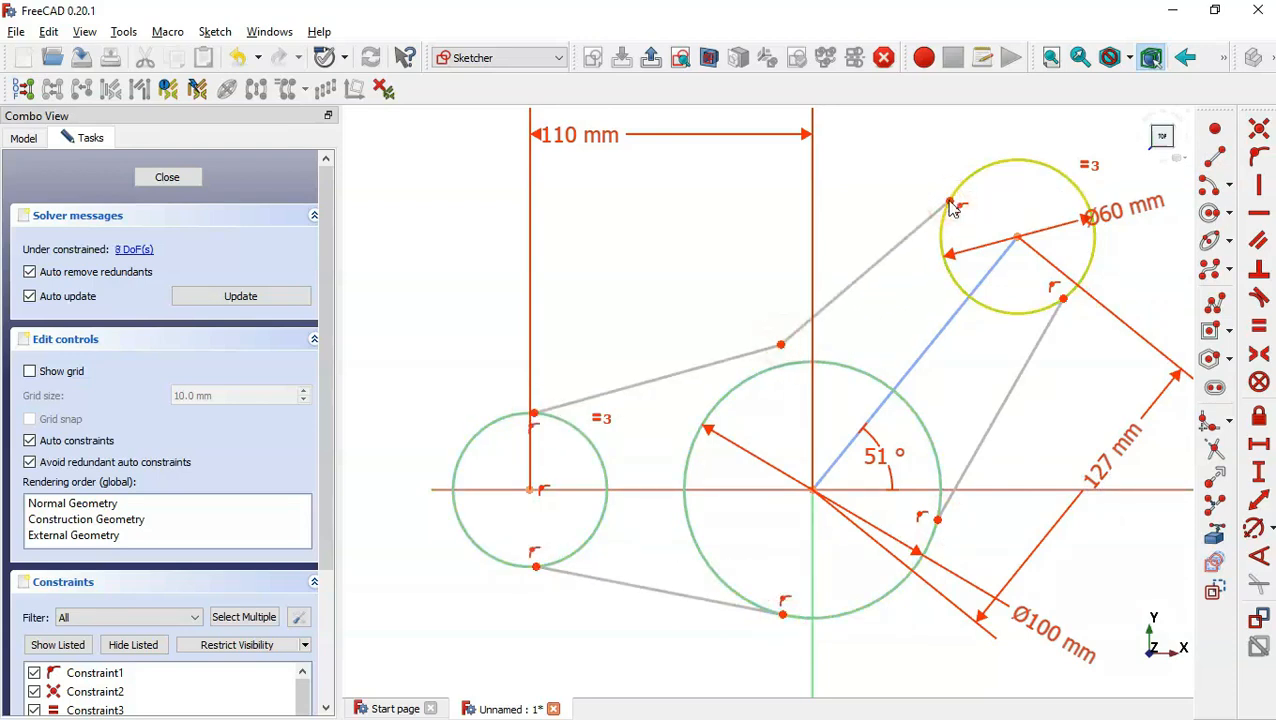
- Make the lower-right line tangent to both the upper-right circle and the central circle
{"action": "left_click", "coordinate": [1259, 303]}
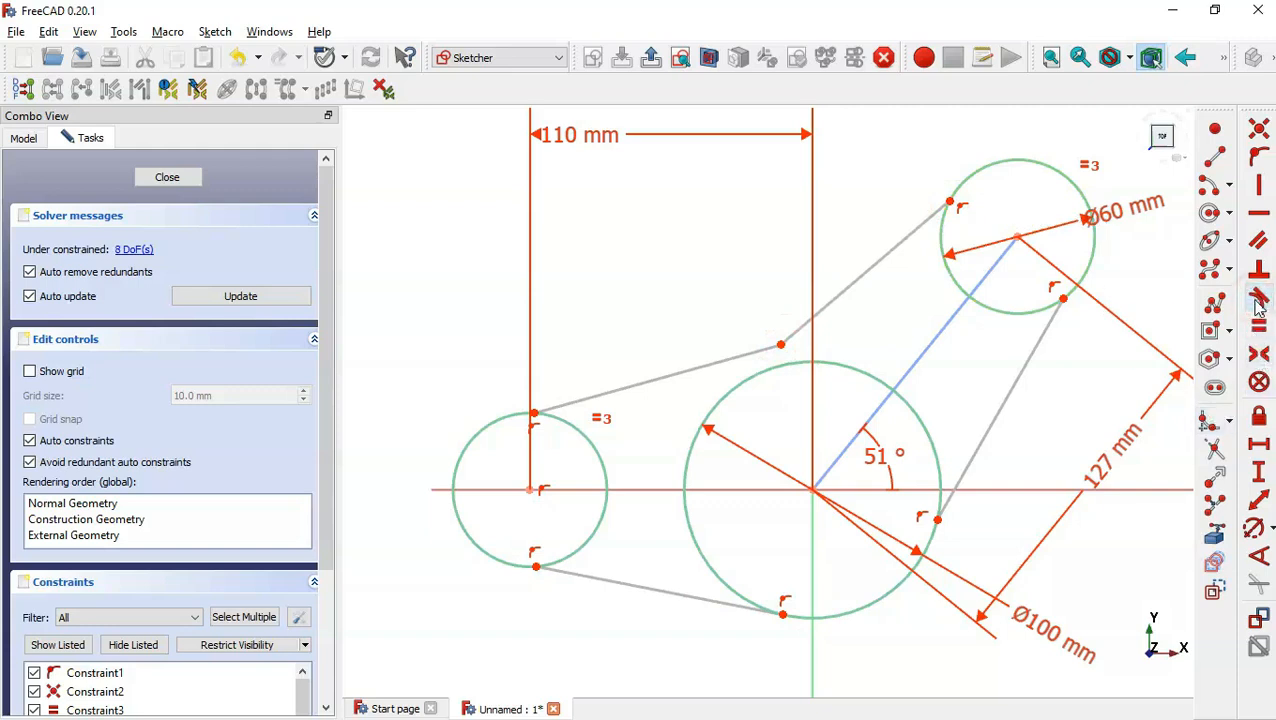
{"action": "left_click", "coordinate": [1090, 264]}
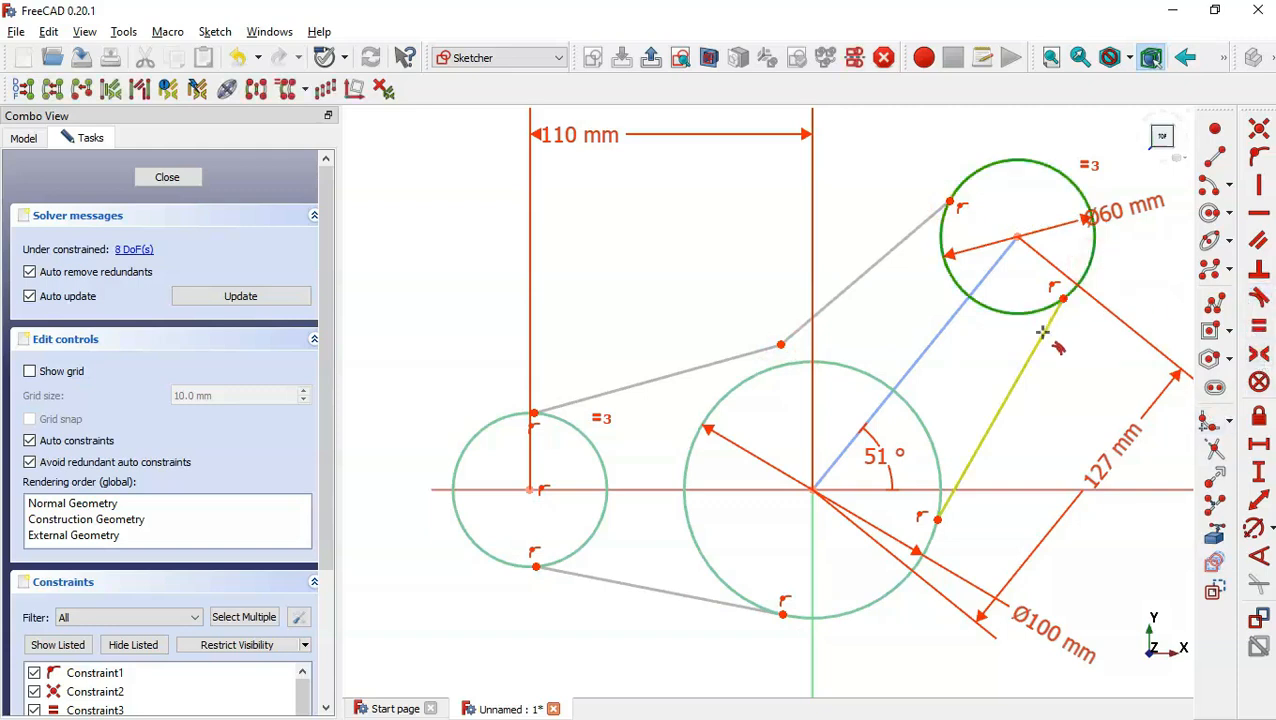
{"action": "left_click", "coordinate": [1042, 331]}
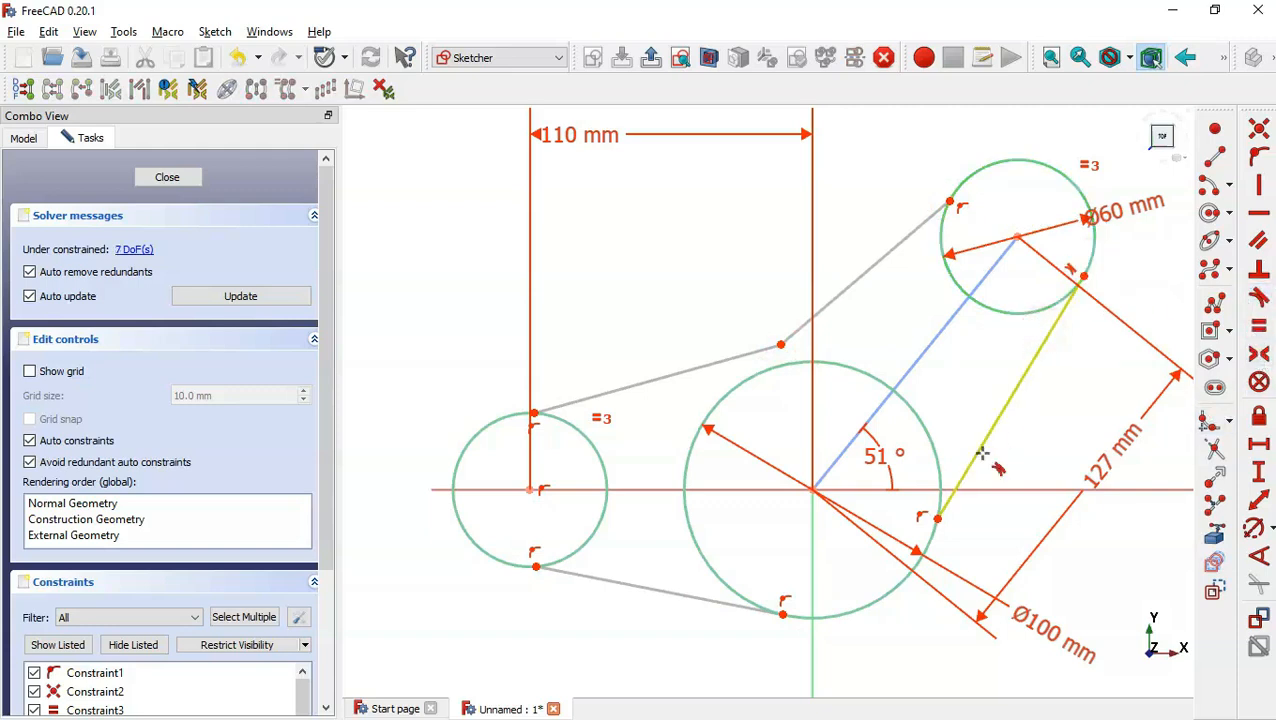
{"action": "left_click", "coordinate": [925, 550]}
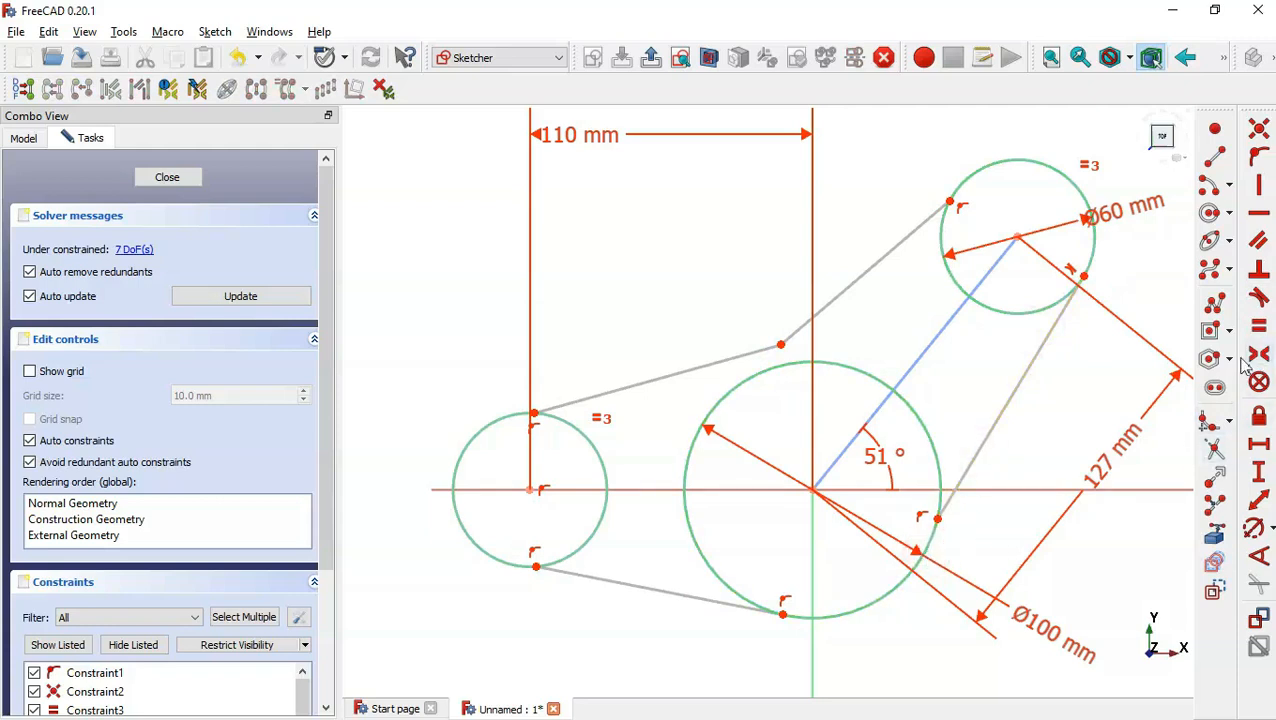
{"action": "left_click", "coordinate": [952, 526]}
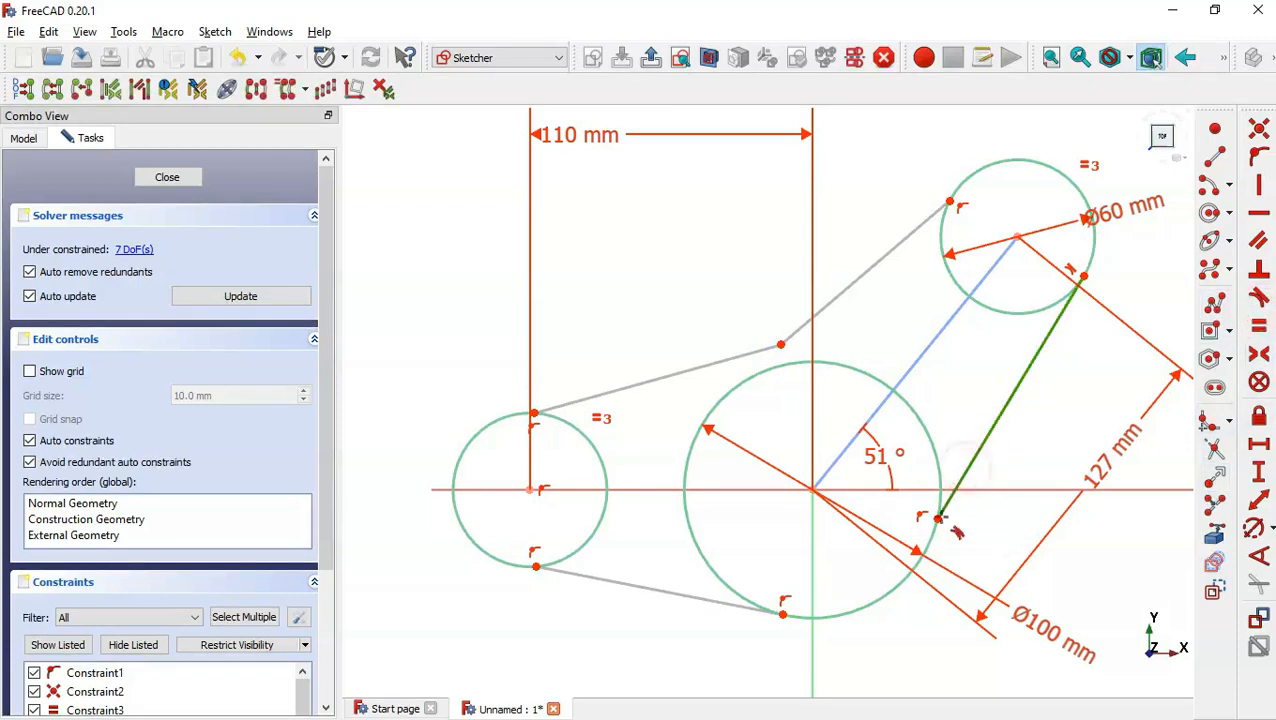
{"action": "left_click", "coordinate": [929, 527]}
- Make the lower-left line tangent to both the central circle and the left circle
{"action": "left_click", "coordinate": [797, 610]}
{"action": "left_click", "coordinate": [746, 607]}
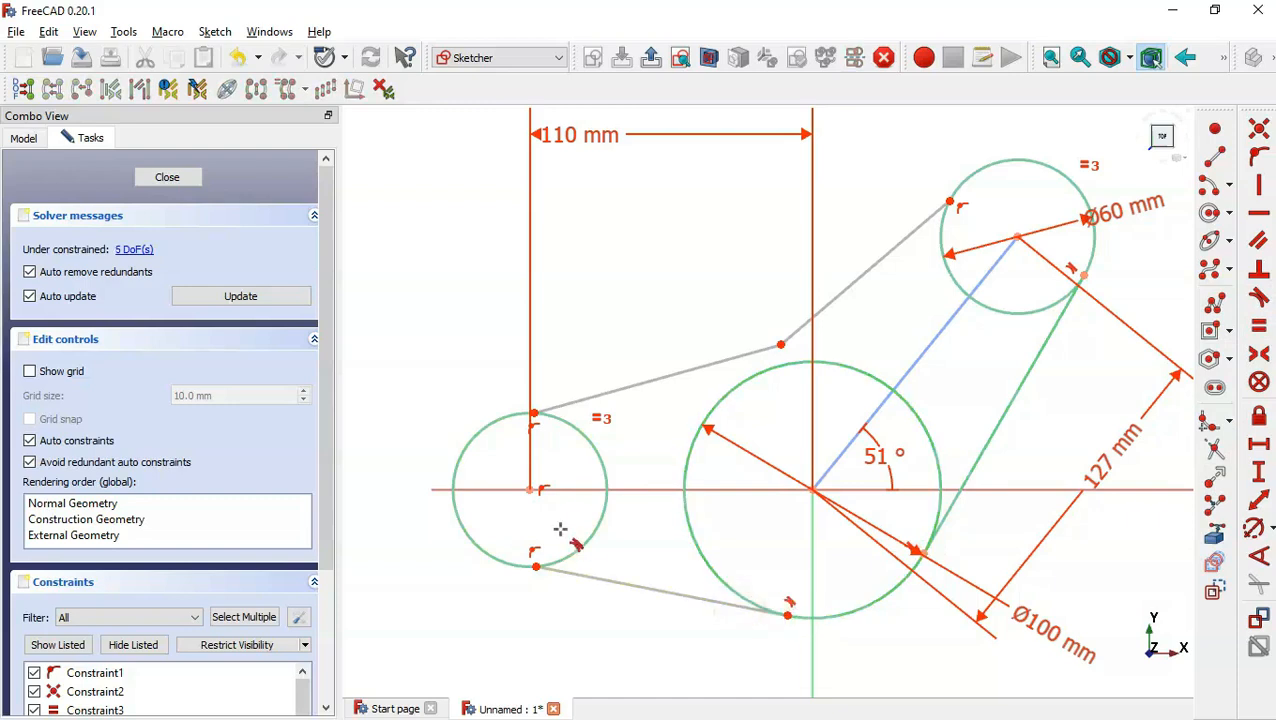
{"action": "left_click", "coordinate": [583, 545]}
{"action": "left_click", "coordinate": [588, 576]}
- Make the two upper lines tangent to the left circle and the upper-right circle respectively
{"action": "left_click", "coordinate": [569, 425]}
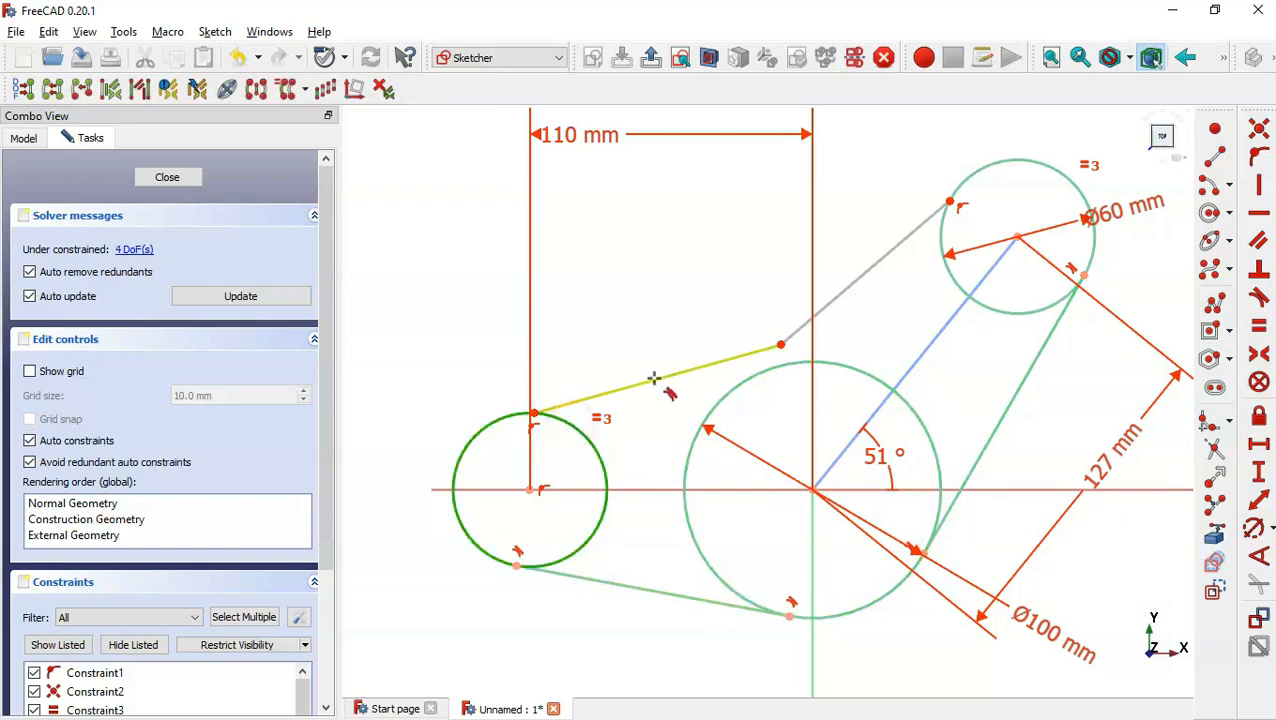
{"action": "left_click", "coordinate": [653, 378]}
{"action": "left_click", "coordinate": [962, 174]}
{"action": "left_click", "coordinate": [926, 216]}
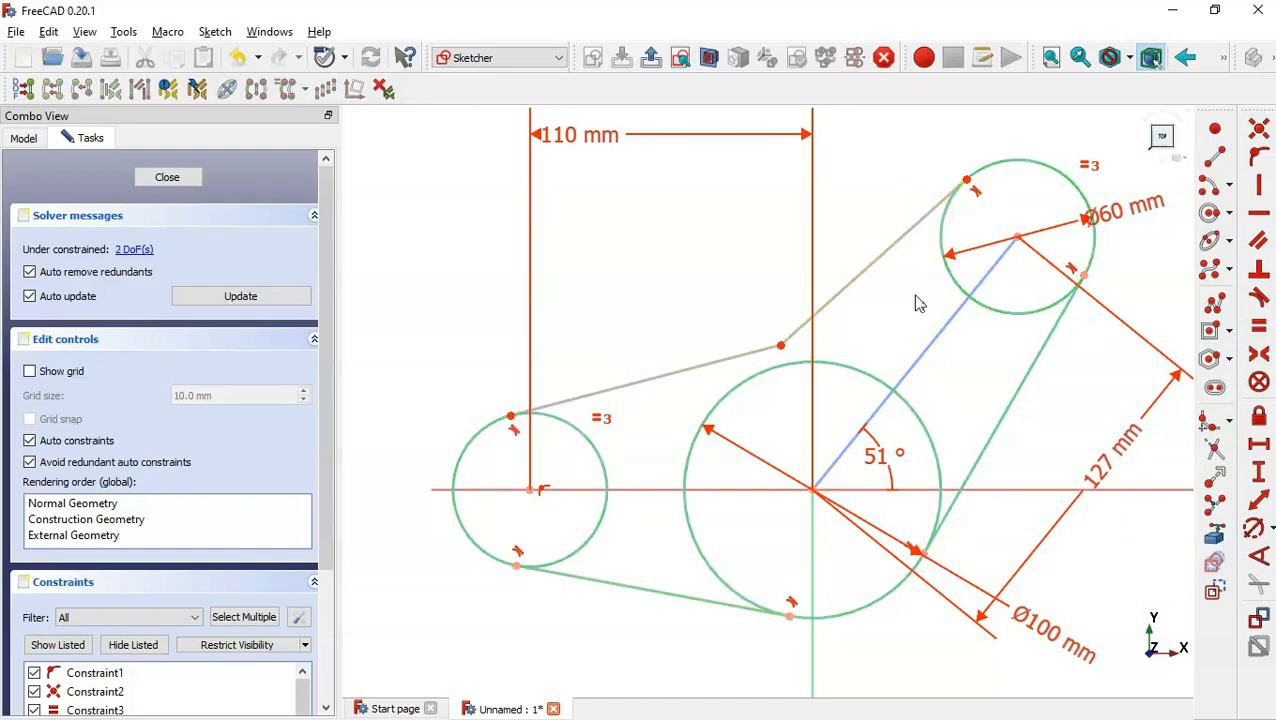
- Check the upper corner in the reference drawing and fillet the corner between the two upper lines
{"action": "key", "text": "alt+Tab"}
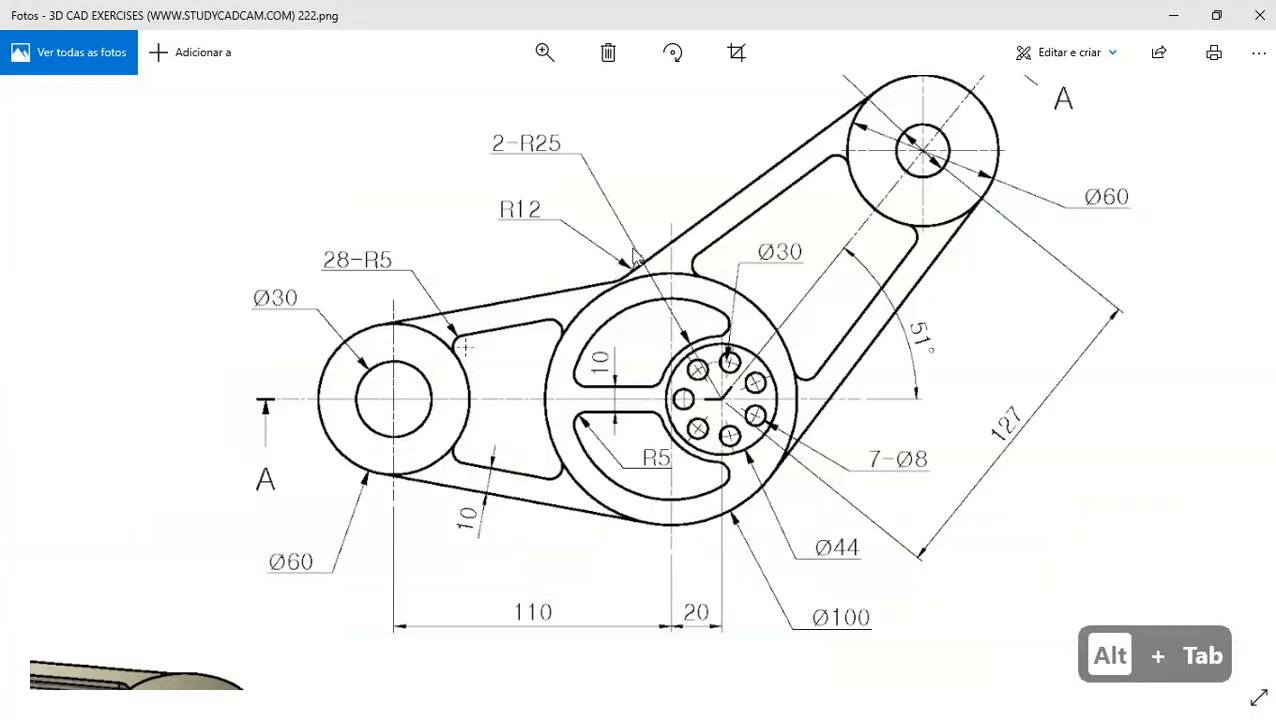
{"action": "key", "text": "alt+Tab"}
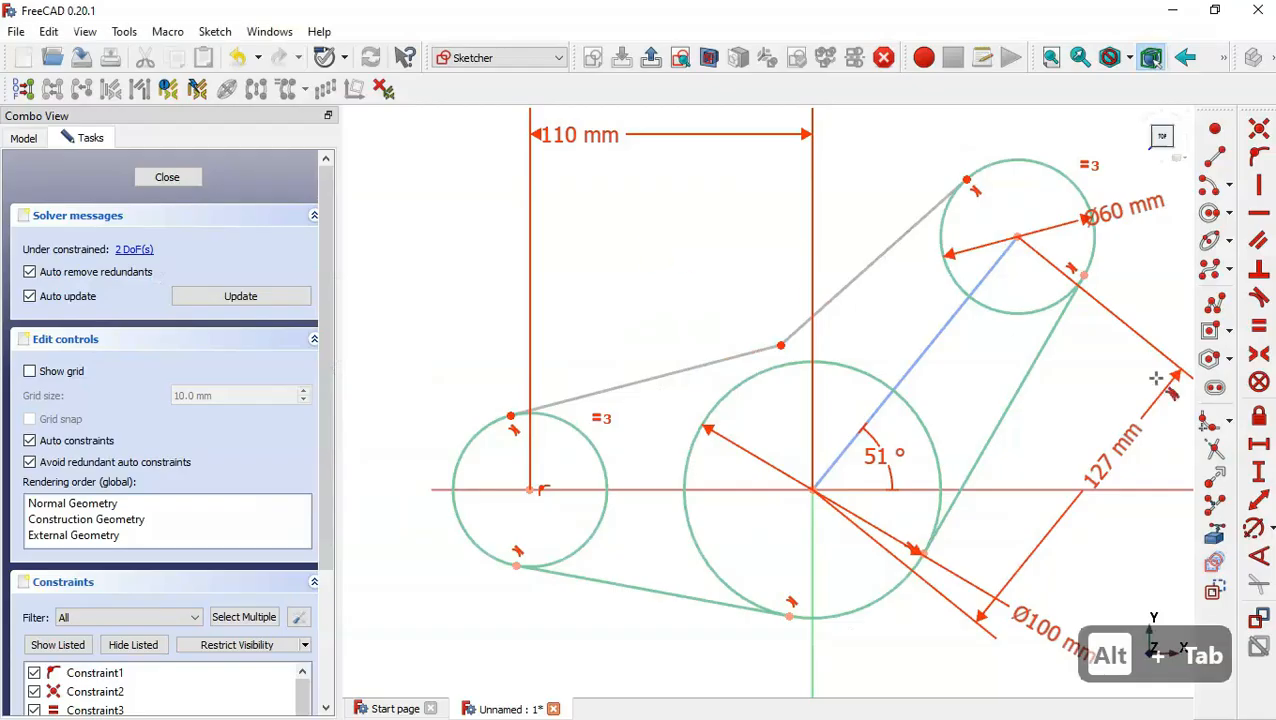
{"action": "left_click", "coordinate": [1205, 422]}
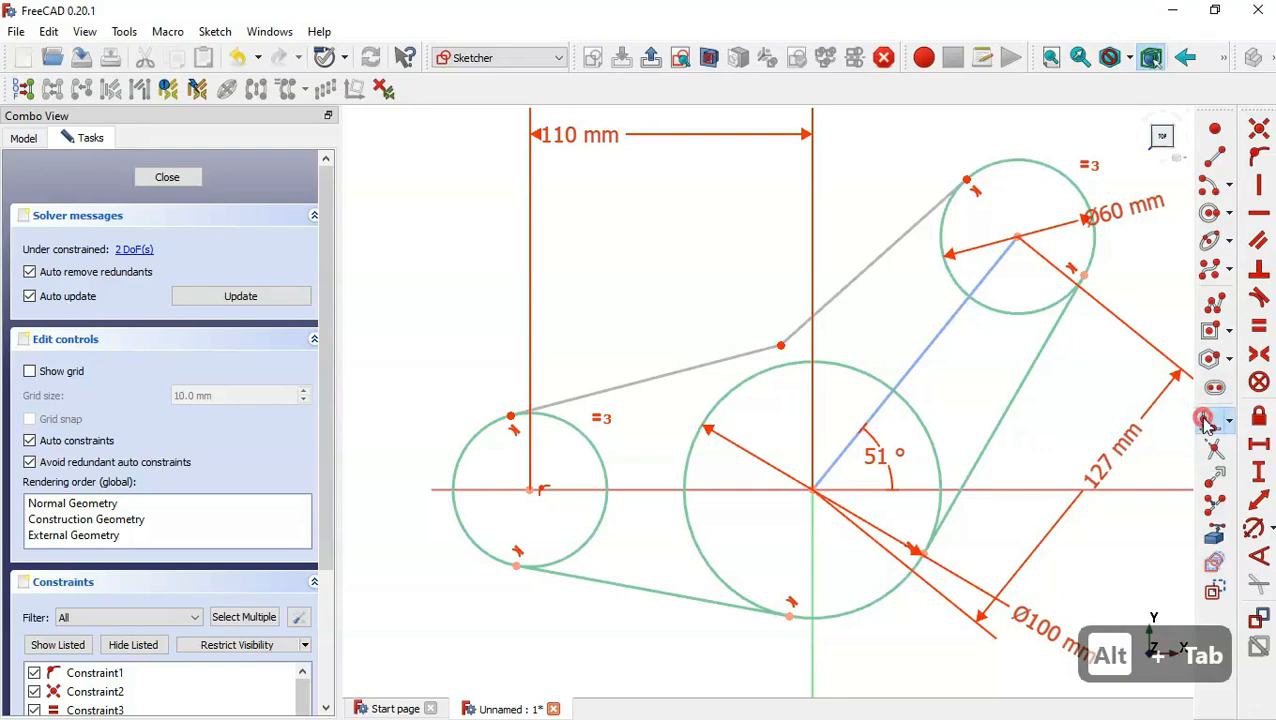
{"action": "left_click", "coordinate": [835, 298]}
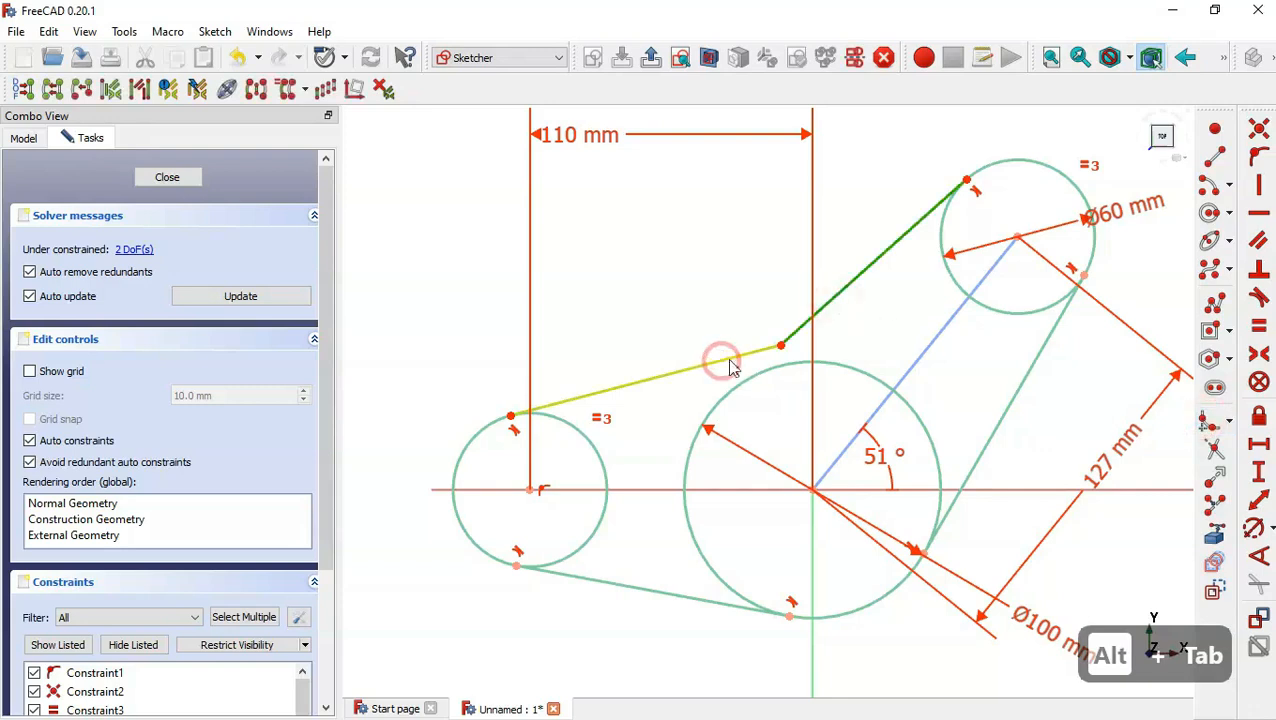
{"action": "left_click", "coordinate": [726, 360]}
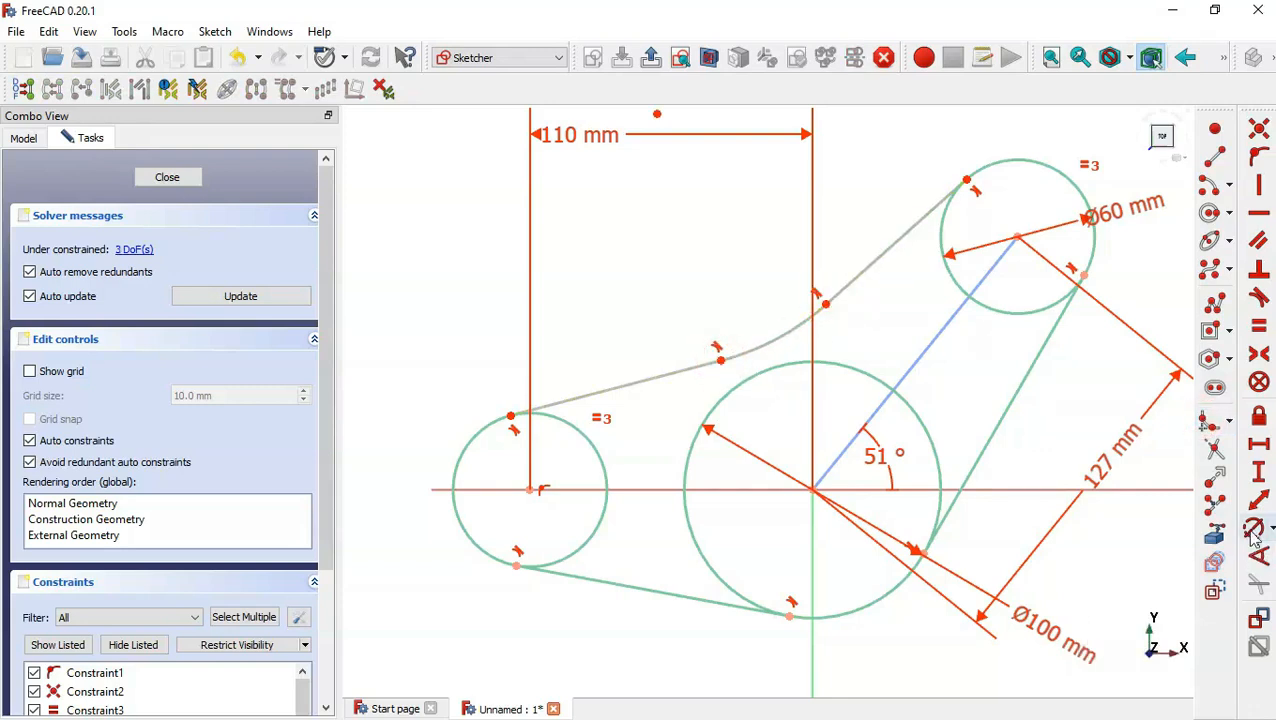
- Constrain the fillet's radius to 12 mm per the reference drawing and reposition its arc just above the central circle
{"action": "left_click", "coordinate": [770, 340]}
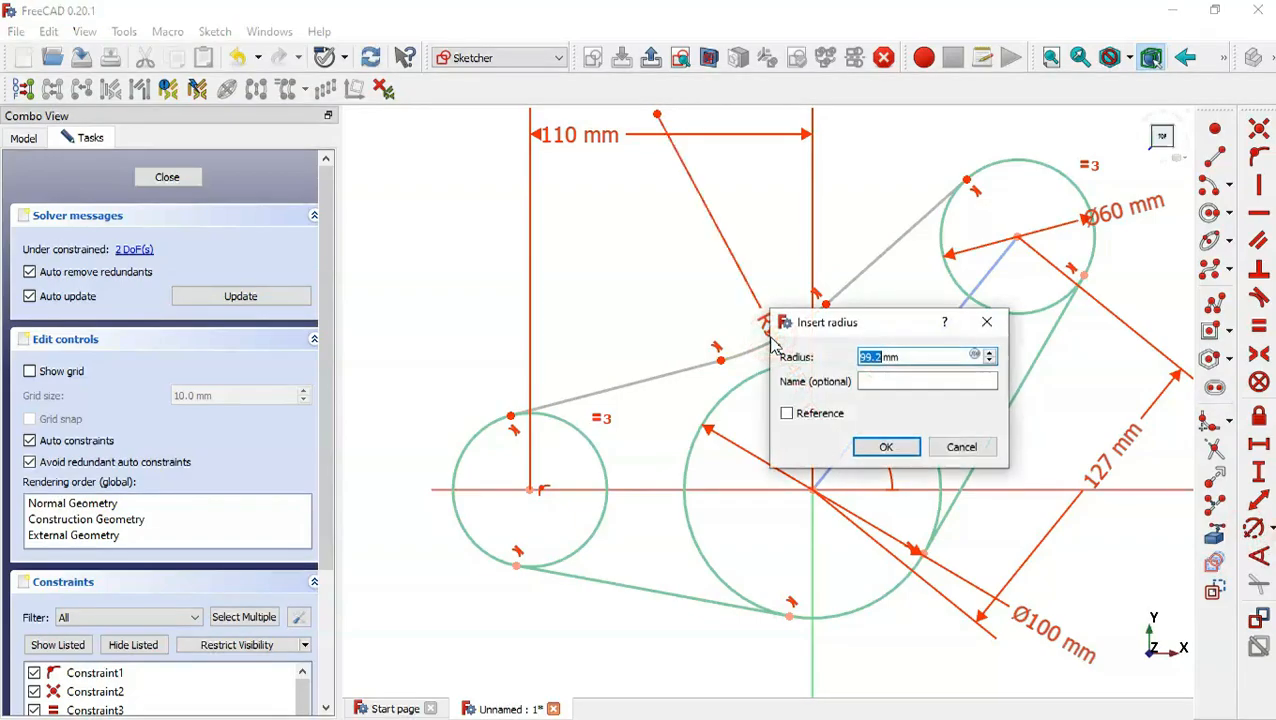
{"action": "key", "text": "alt+Tab"}
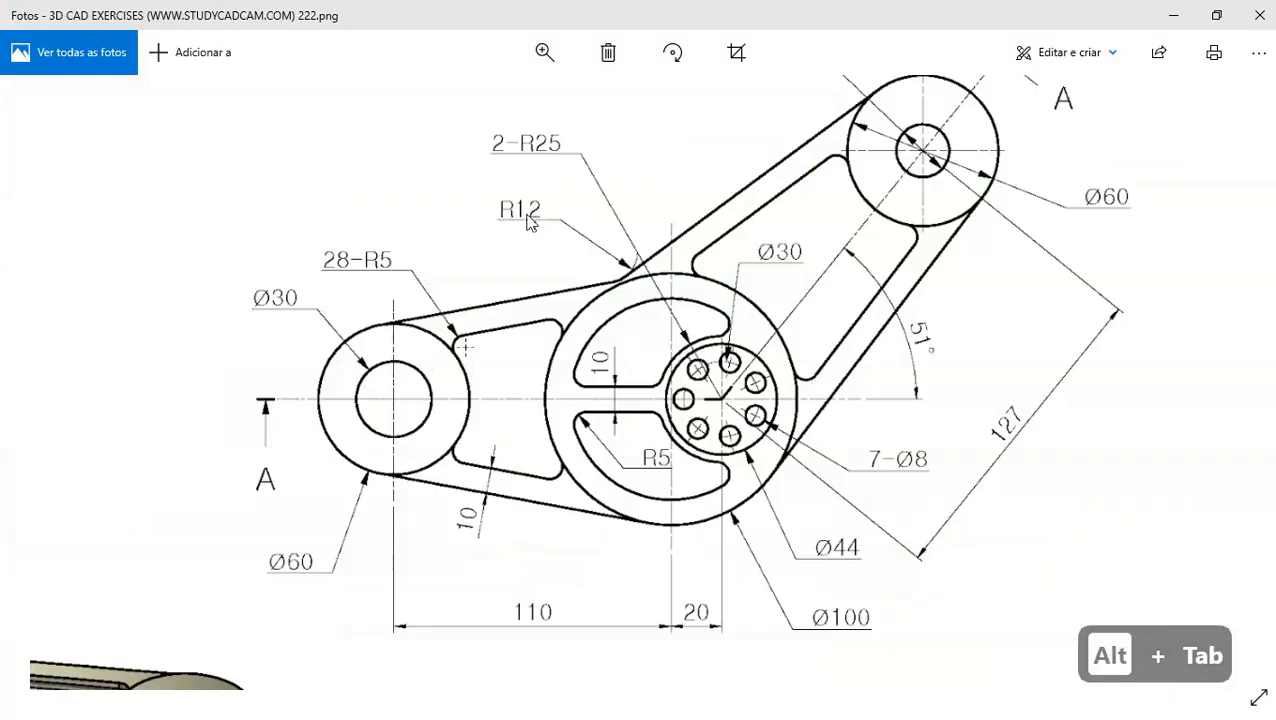
{"action": "key", "text": "alt+Tab"}
{"action": "type", "text": "12"}
{"action": "key", "text": "Return"}
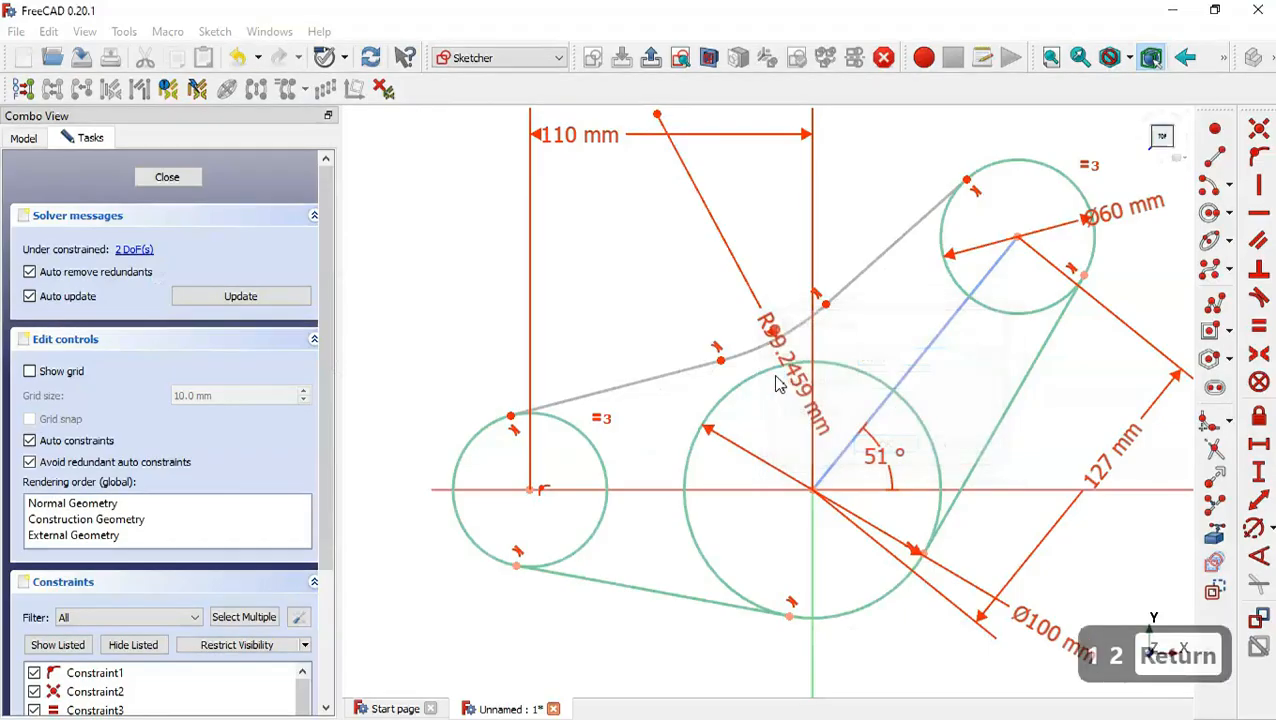
{"action": "key", "text": "Escape"}
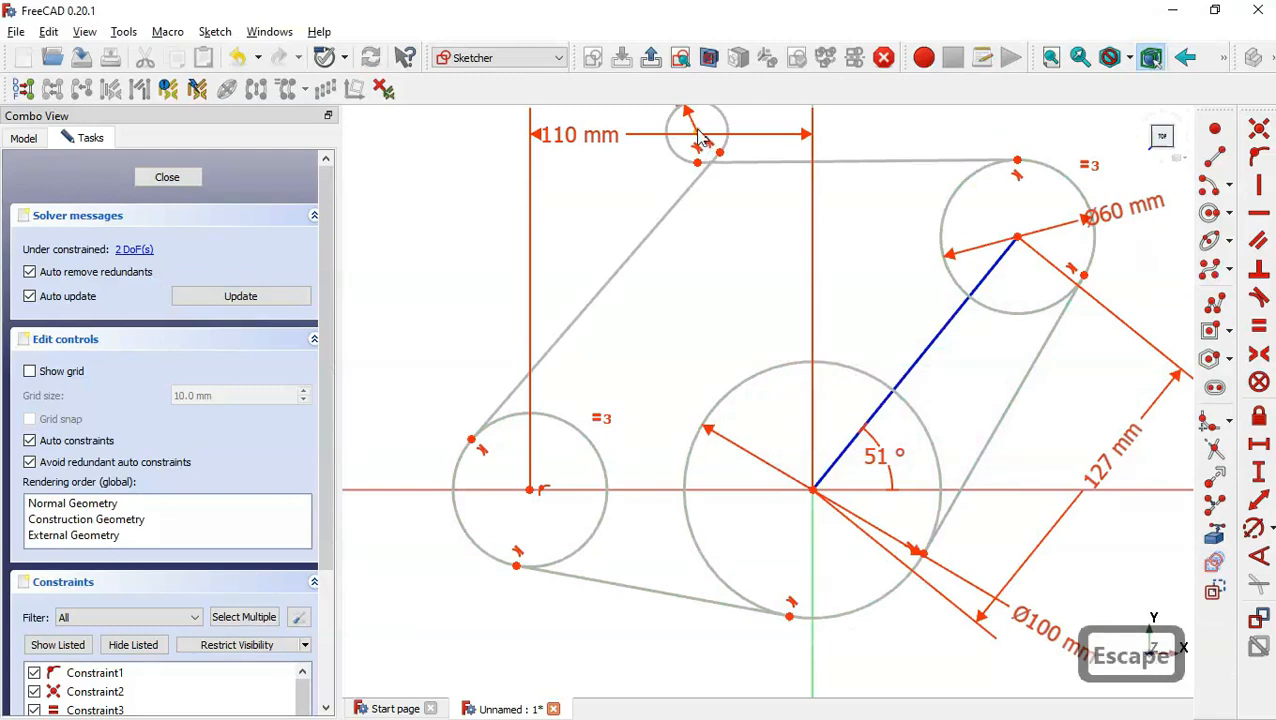
{"action": "left_click_drag", "start_coordinate": [700, 136], "coordinate": [748, 330]}
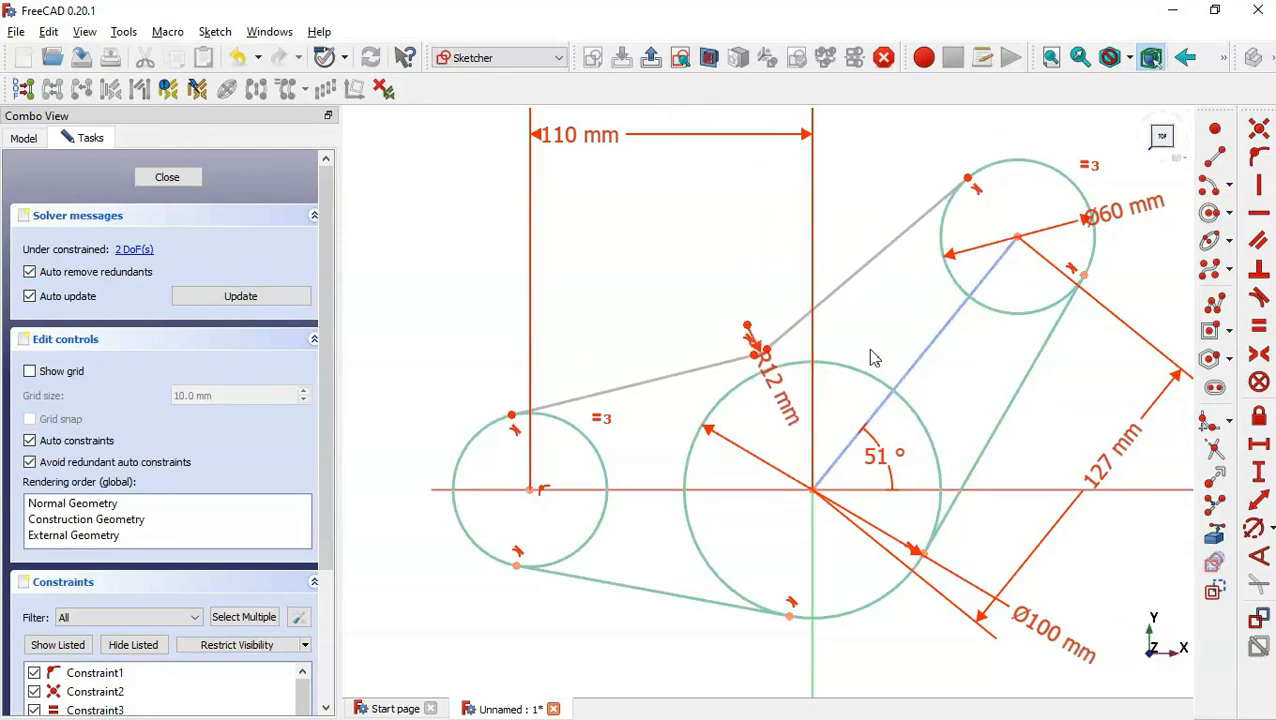
- Trim the inner arcs of the upper-right, central and left circles so that only the outer profile remains
{"action": "left_click", "coordinate": [1214, 446]}
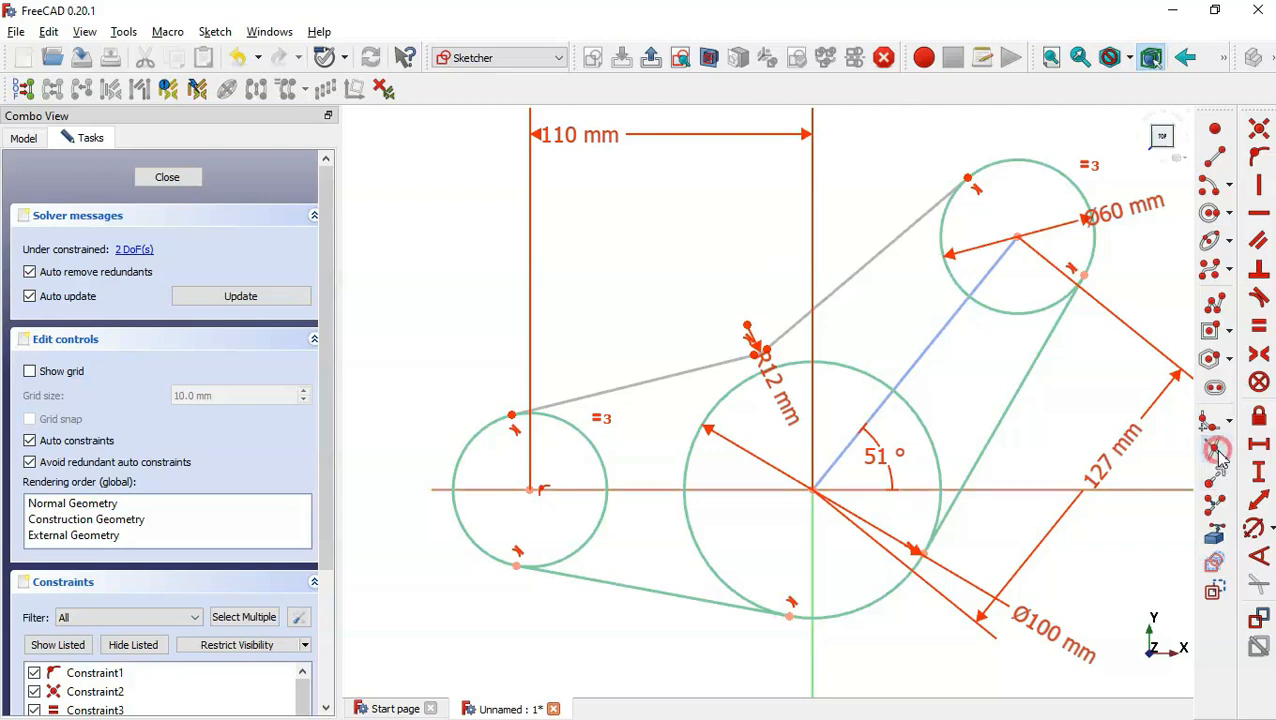
{"action": "left_click", "coordinate": [1017, 313]}
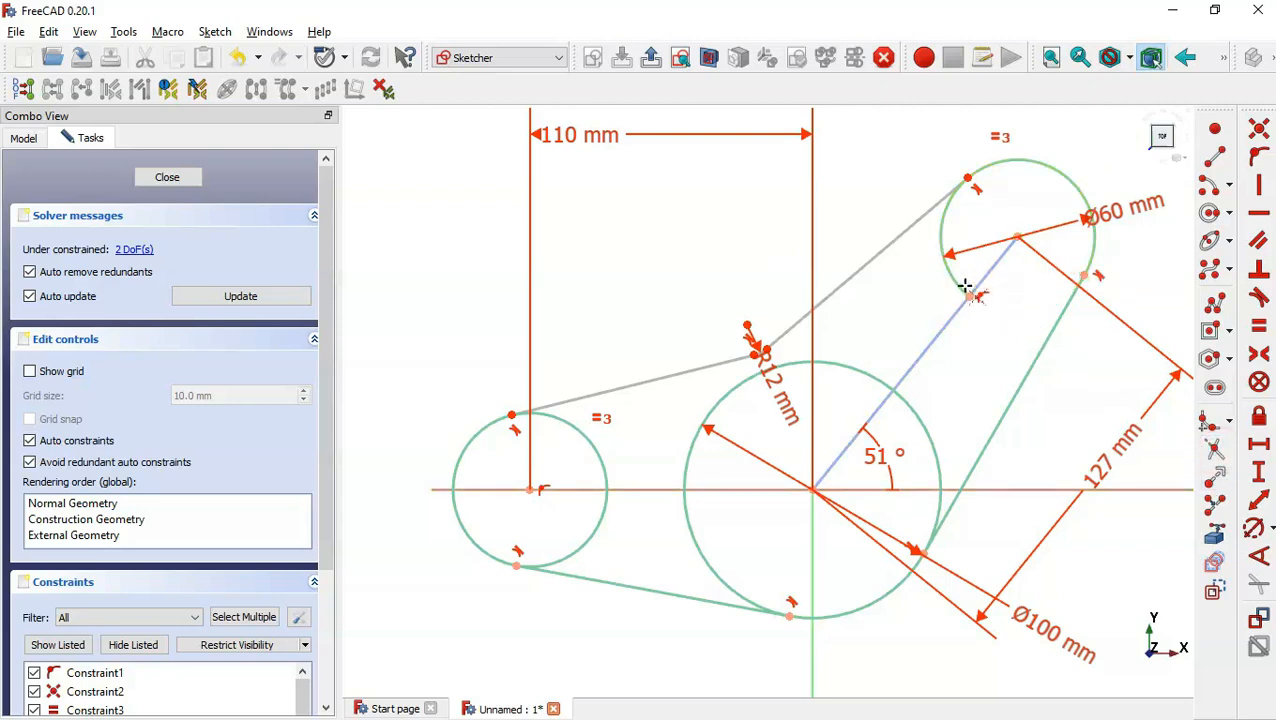
{"action": "left_click", "coordinate": [959, 284]}
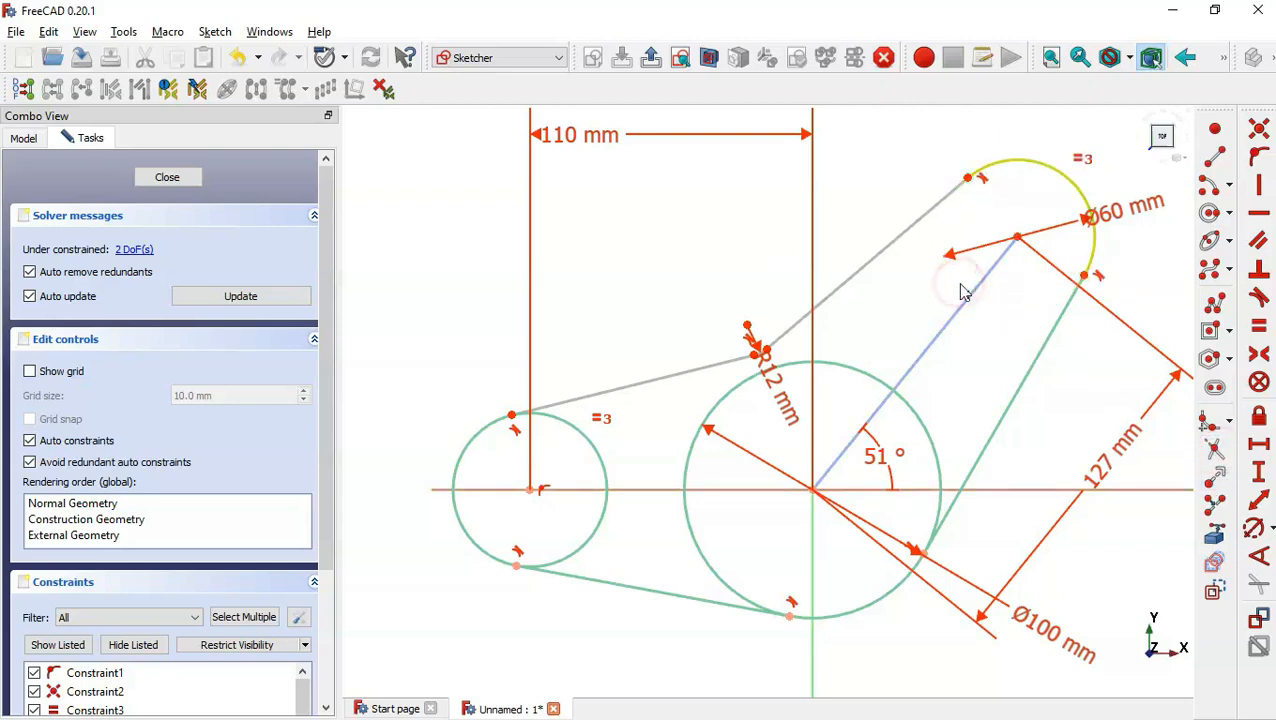
{"action": "left_click", "coordinate": [862, 374]}
{"action": "left_click", "coordinate": [933, 450]}
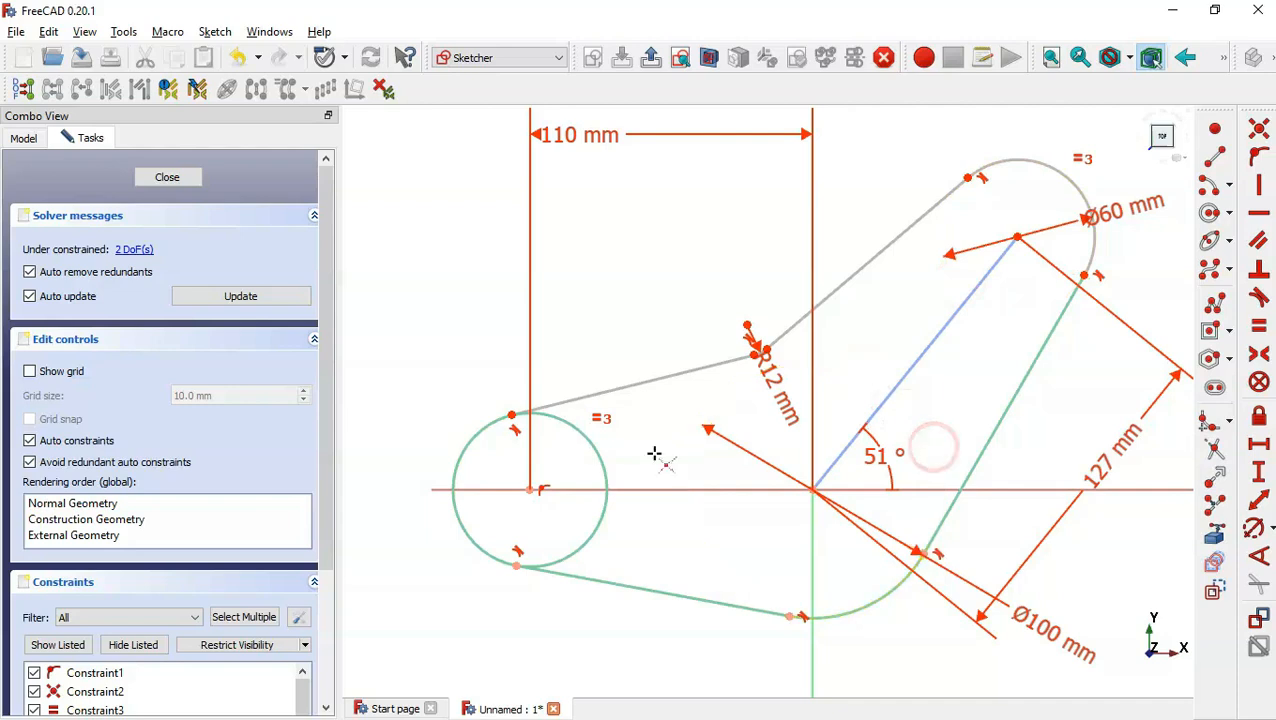
{"action": "left_click", "coordinate": [596, 443]}
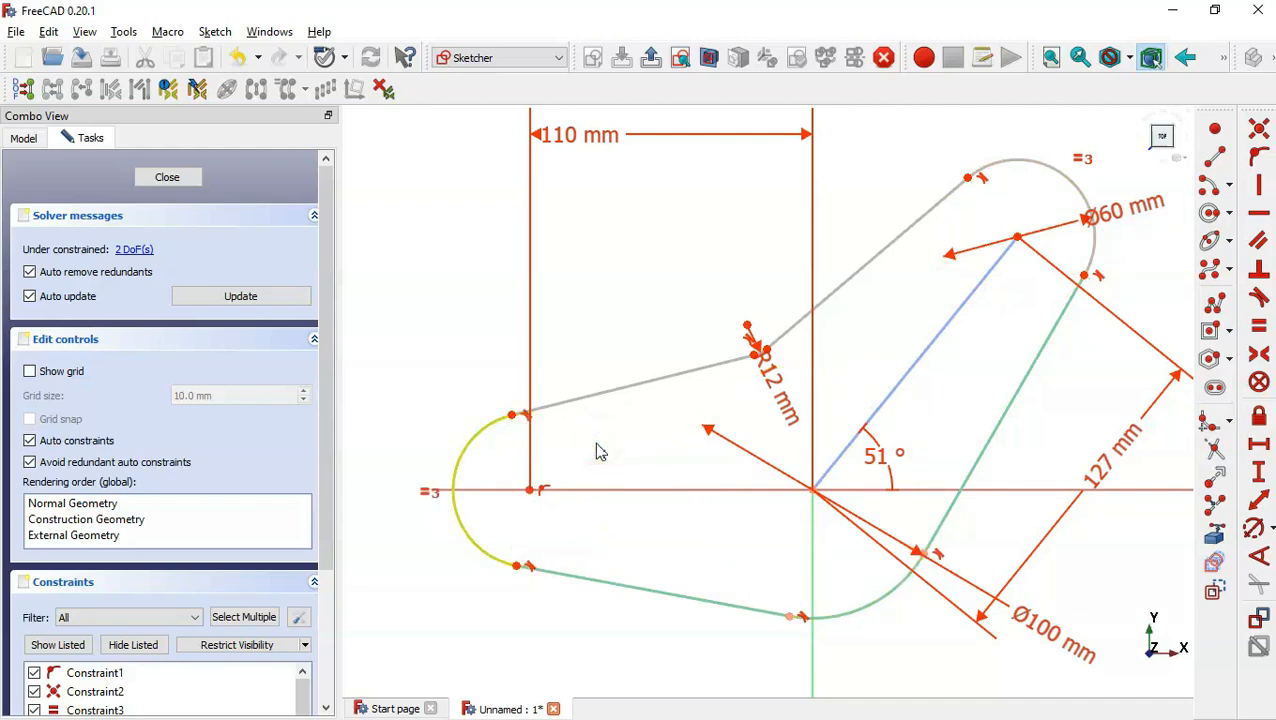
{"action": "key", "text": "Escape"}
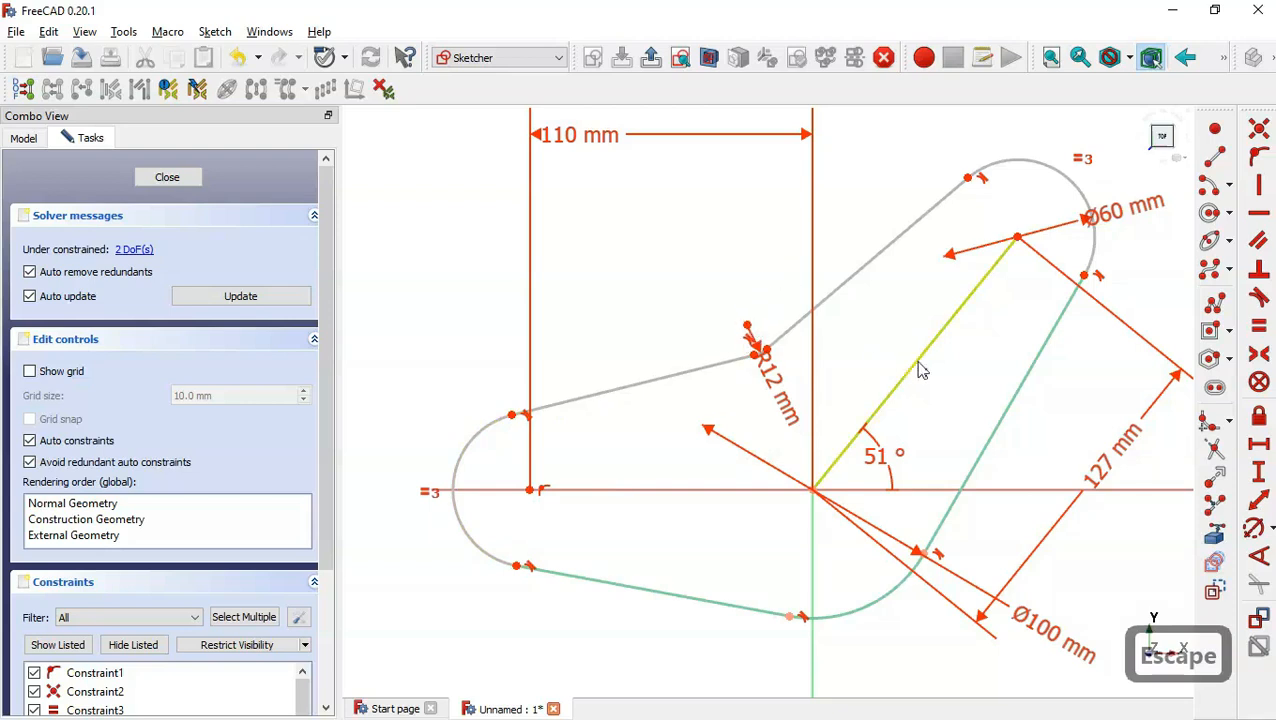
- Constrain the fillet arc's centre 62 mm above and 27 mm to the left of the origin, and close the sketch
{"action": "left_click", "coordinate": [1259, 472]}
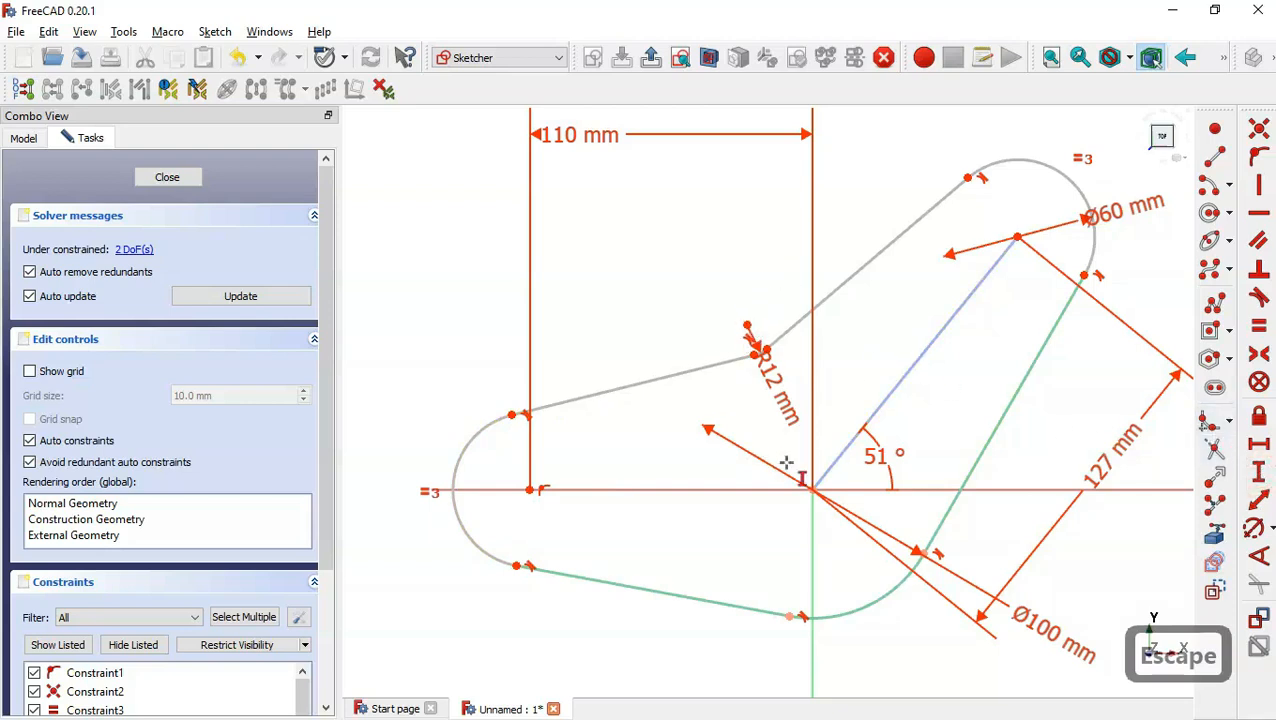
{"action": "left_click", "coordinate": [812, 490]}
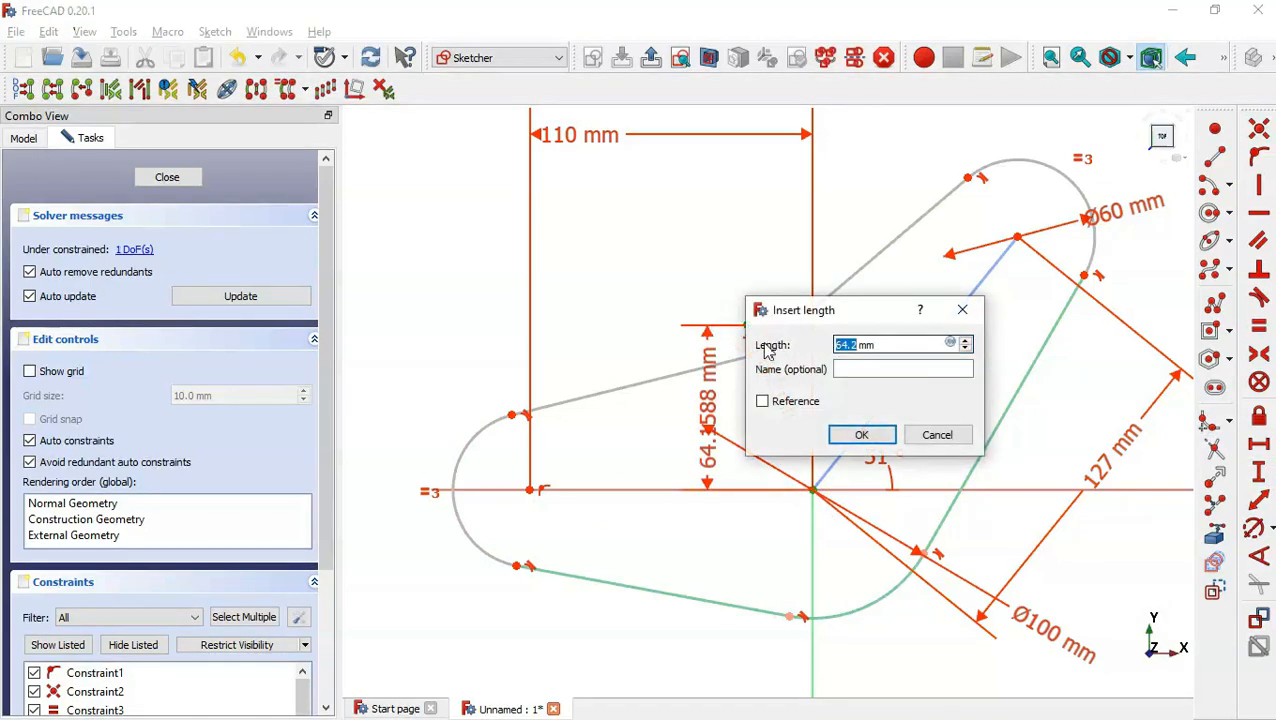
{"action": "type", "text": "62"}
{"action": "key", "text": "Return"}
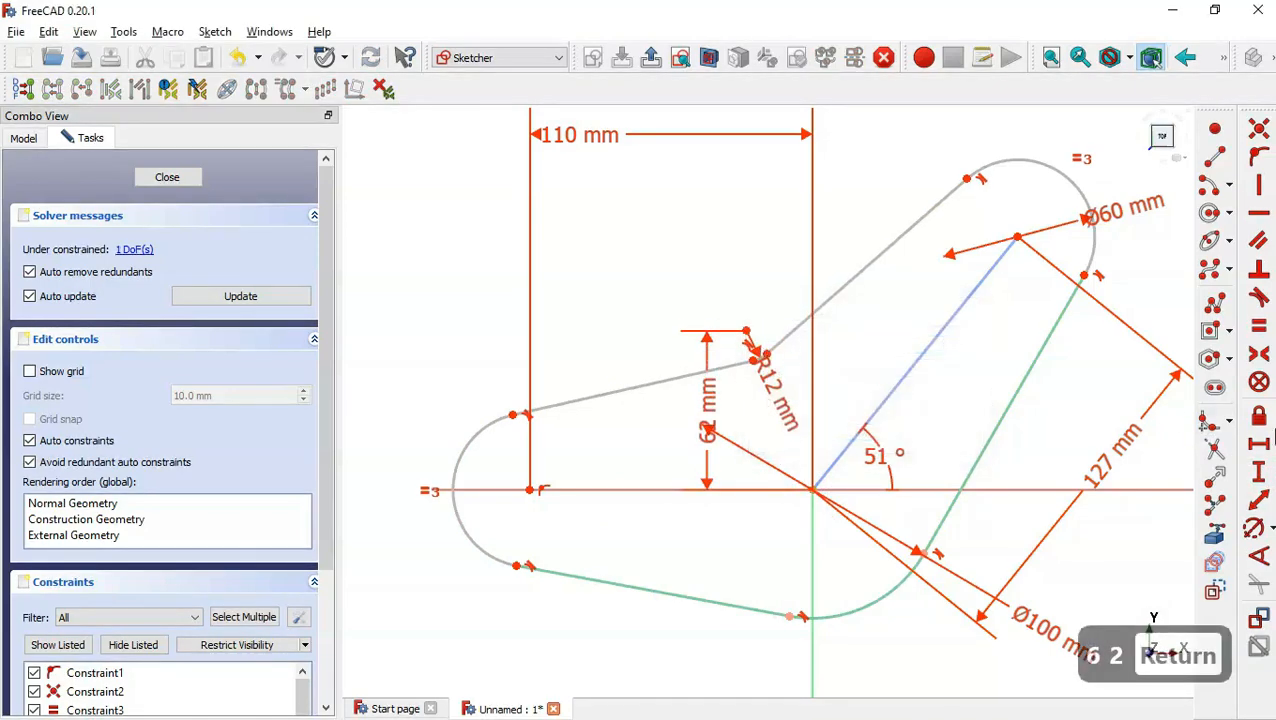
{"action": "left_click", "coordinate": [745, 330]}
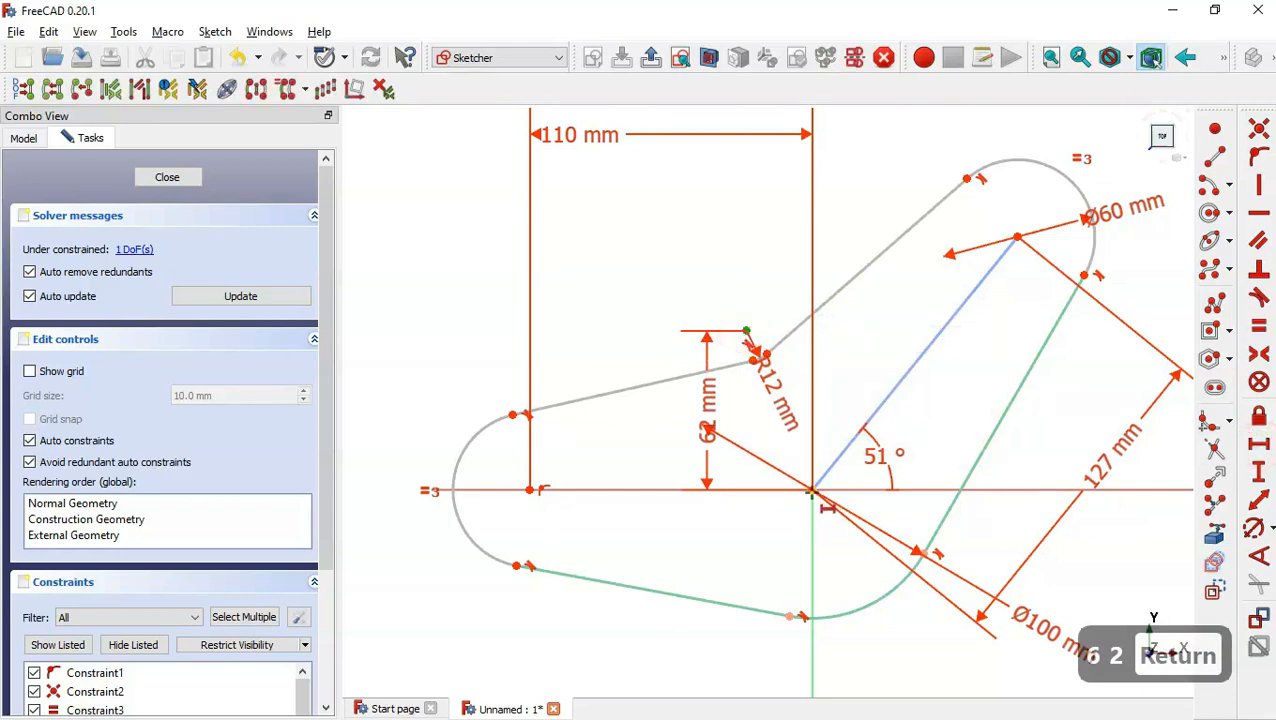
{"action": "left_click", "coordinate": [812, 491]}
{"action": "type", "text": "27"}
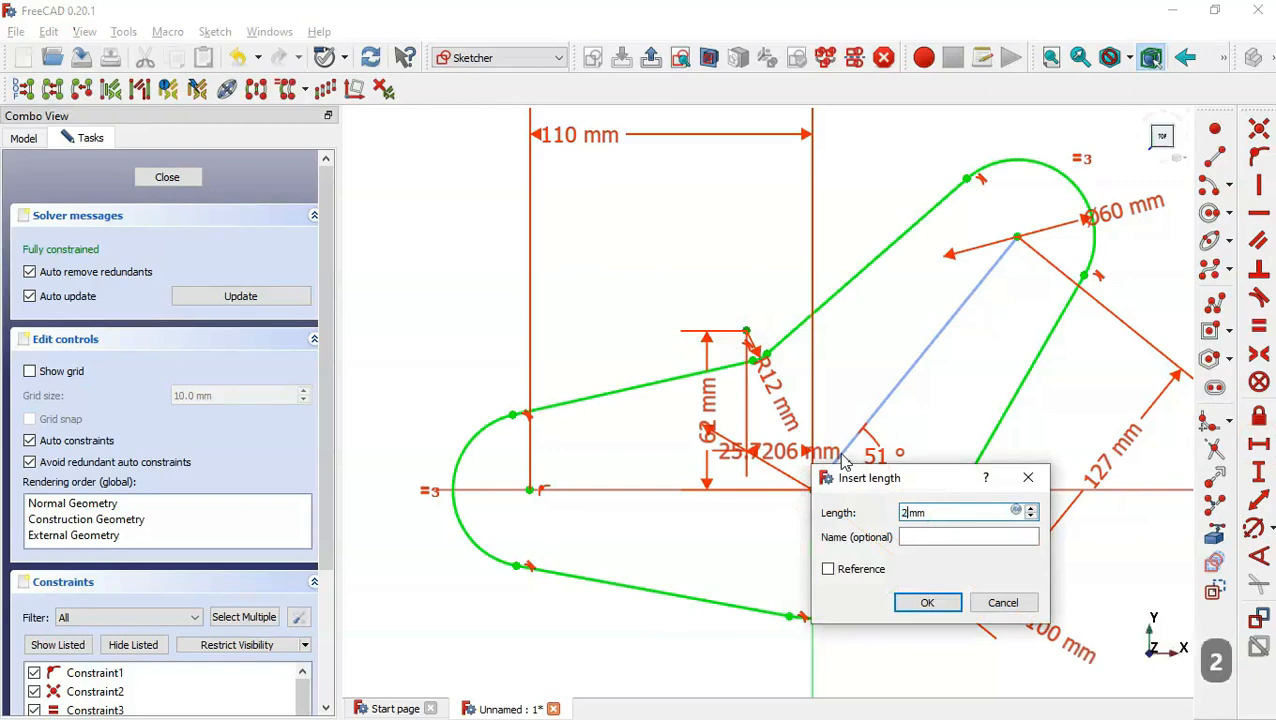
{"action": "key", "text": "Return"}
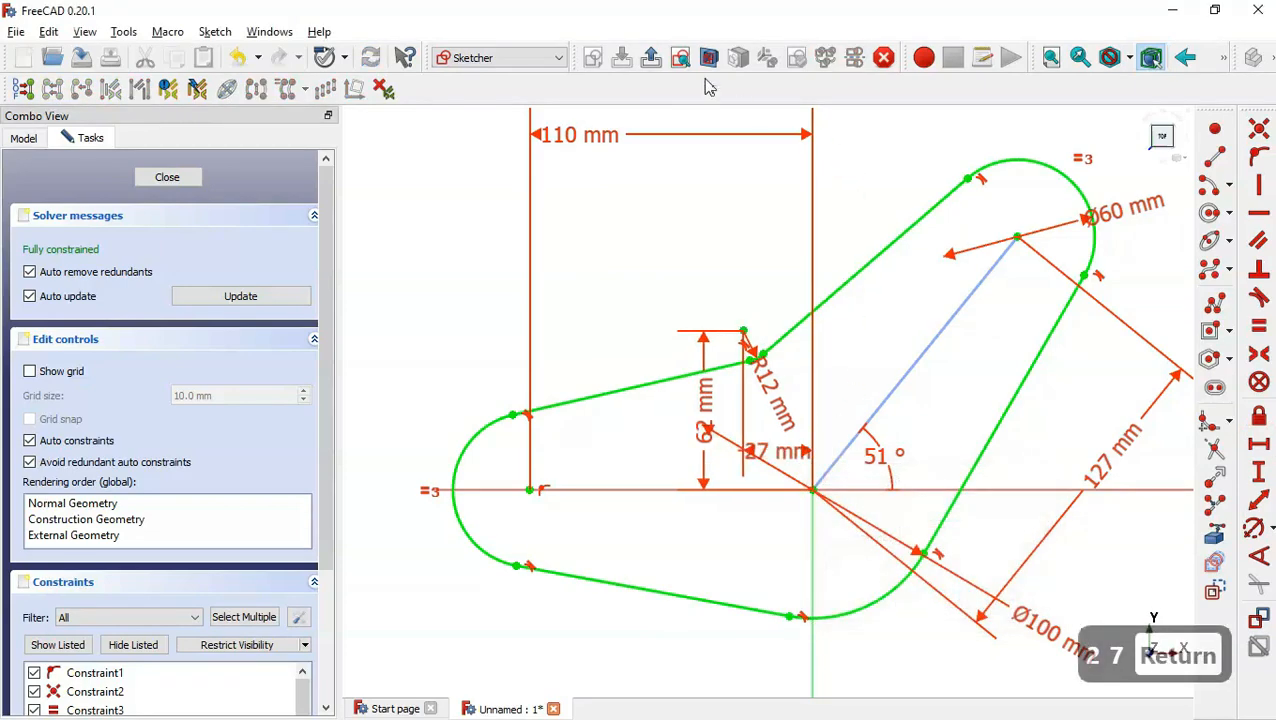
{"action": "left_click", "coordinate": [651, 57]}
- Check the thickness in the reference drawing's section view and pad the profile 22 mm symmetric to the sketch plane
{"action": "key", "text": "Home"}
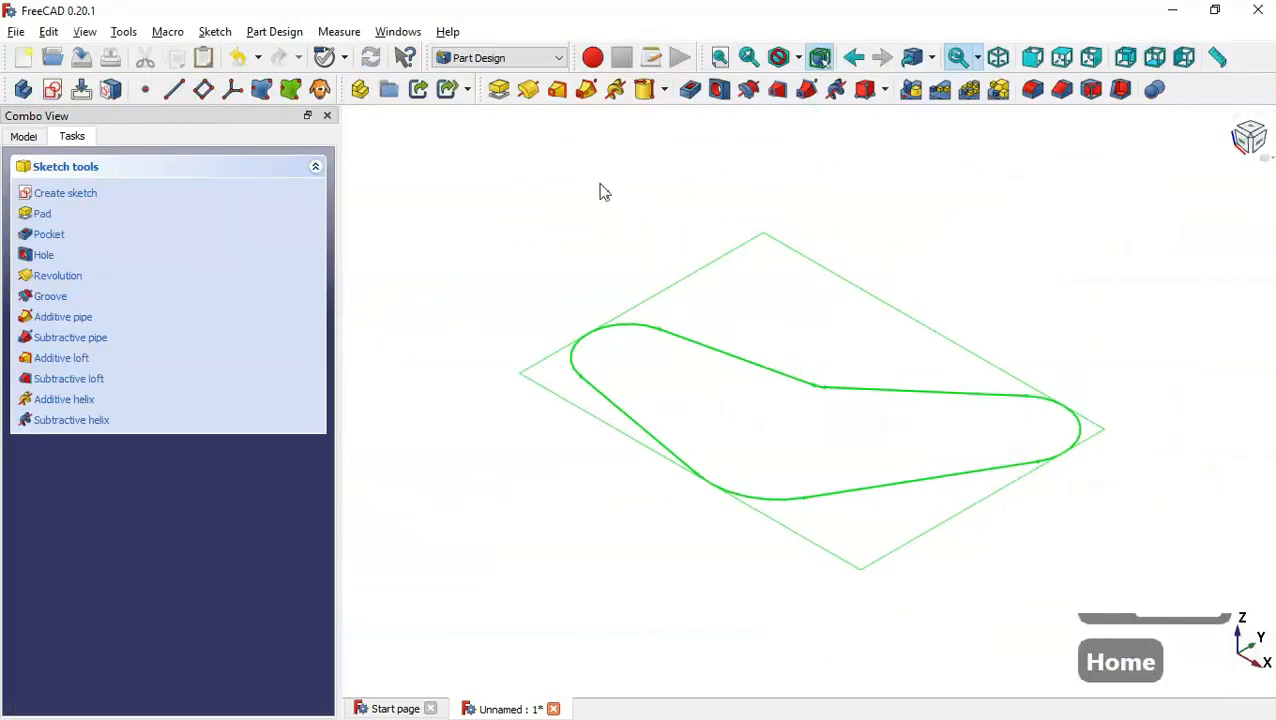
{"action": "left_click", "coordinate": [498, 89]}
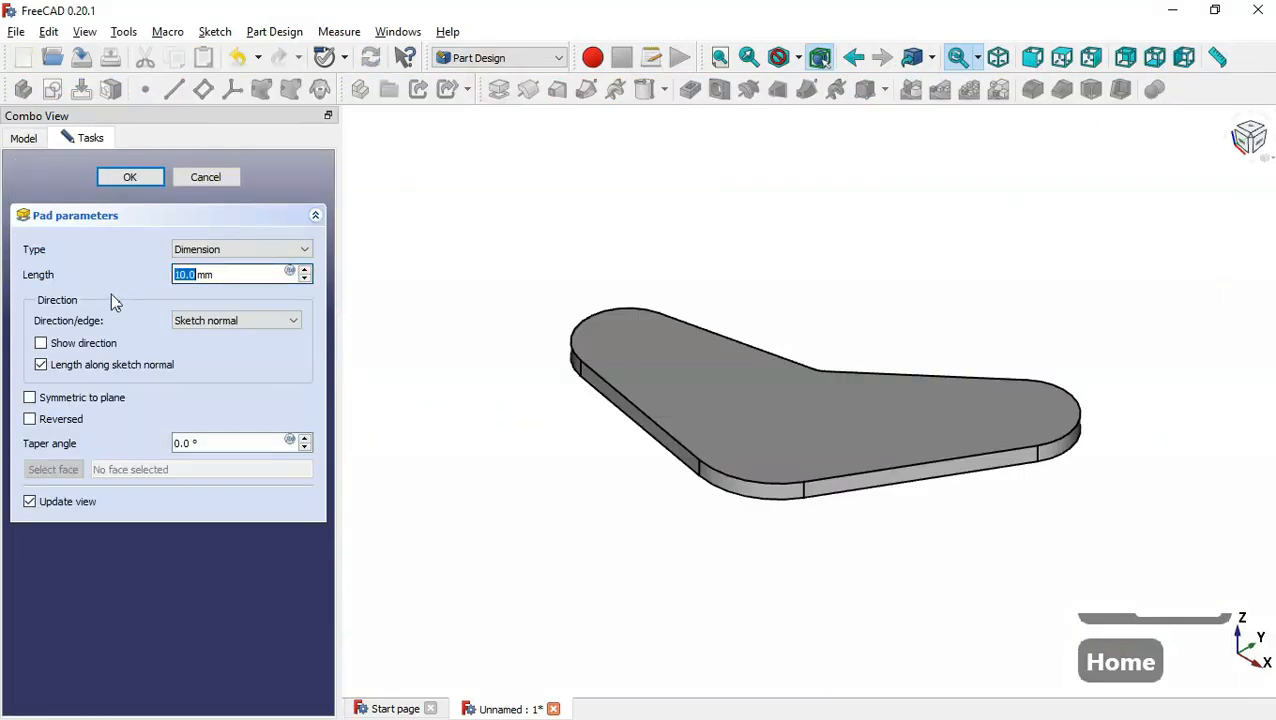
{"action": "left_click", "coordinate": [82, 398]}
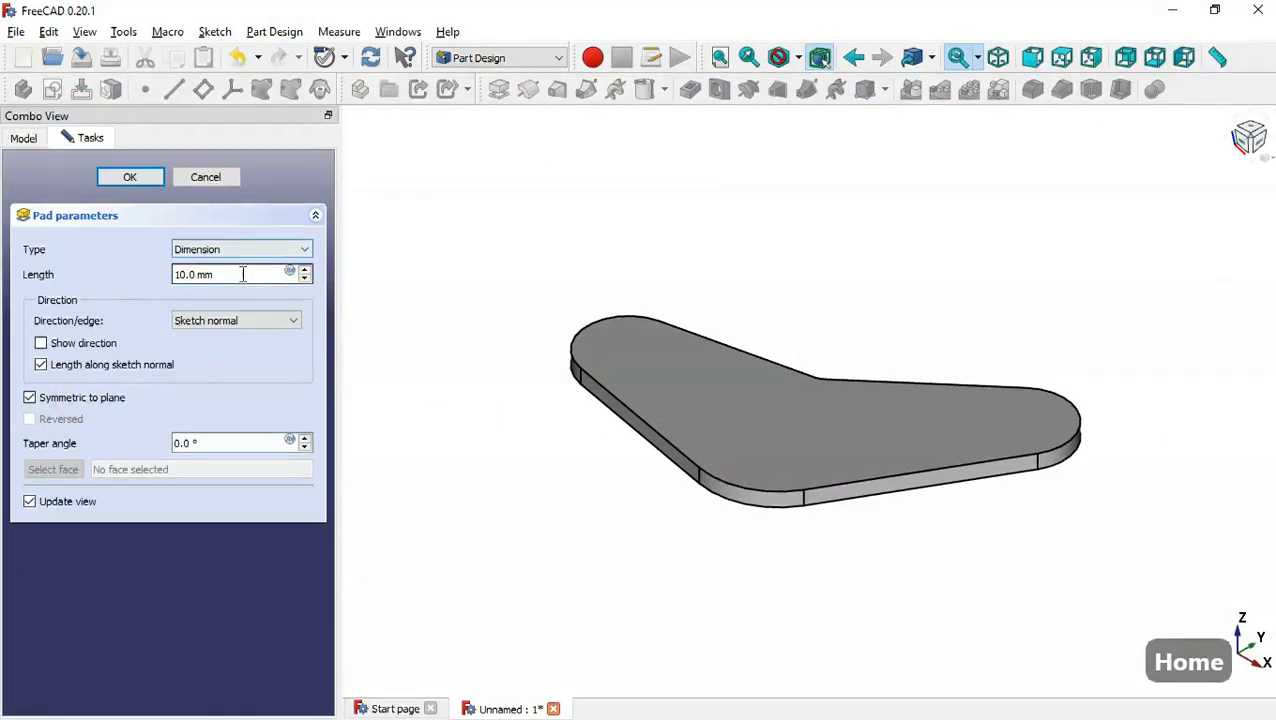
{"action": "left_click_drag", "start_coordinate": [242, 273], "coordinate": [143, 274]}
{"action": "key", "text": "alt+Tab"}
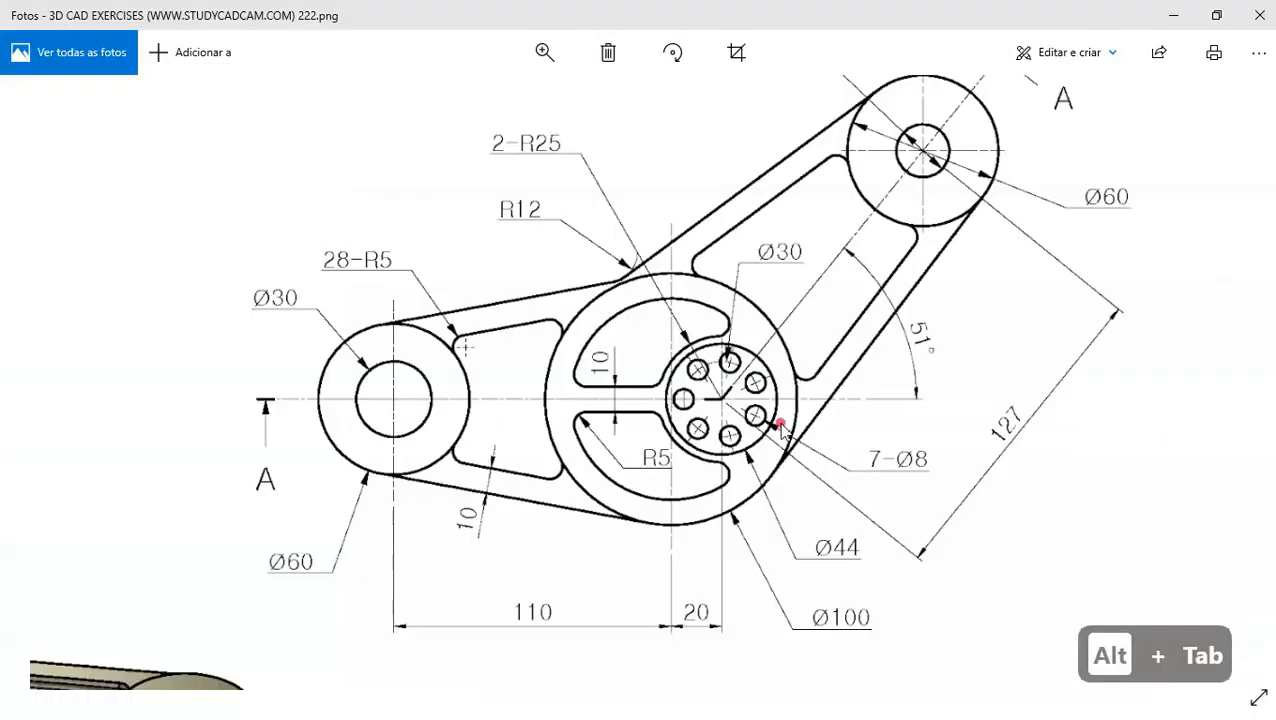
{"action": "key", "text": "Down"}
{"action": "key", "text": "Down"}
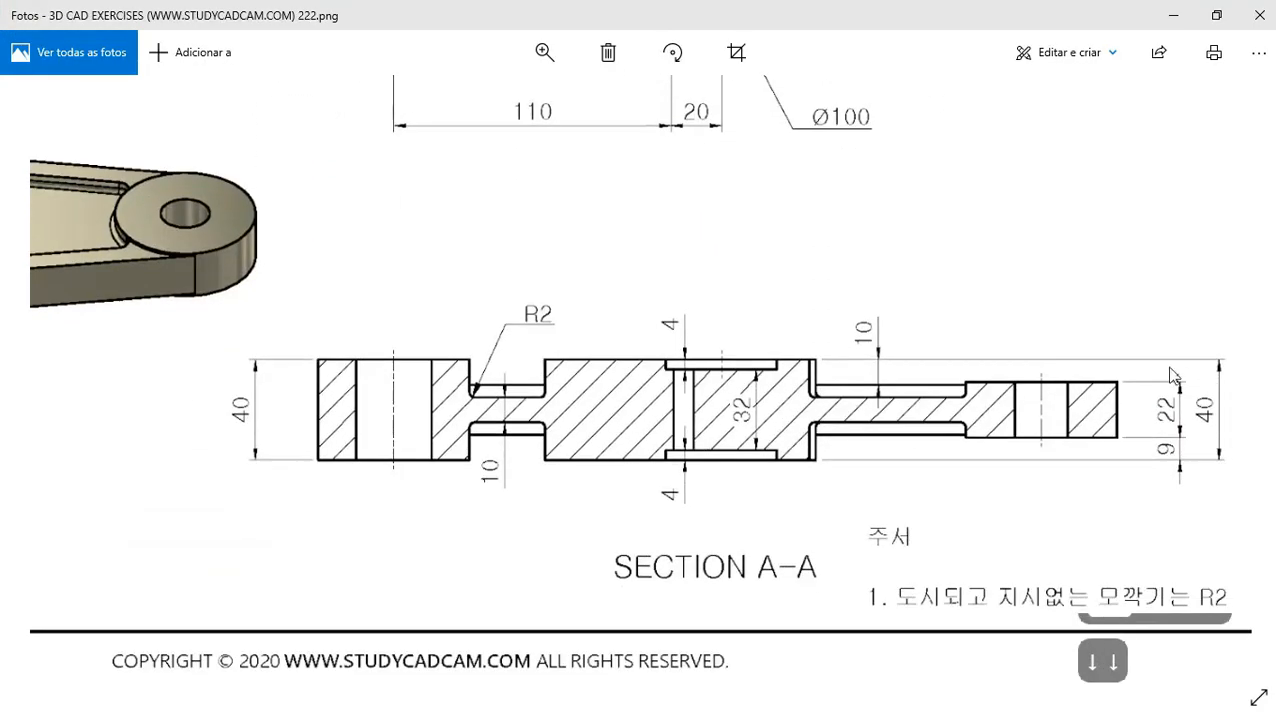
{"action": "key", "text": "alt+Tab"}
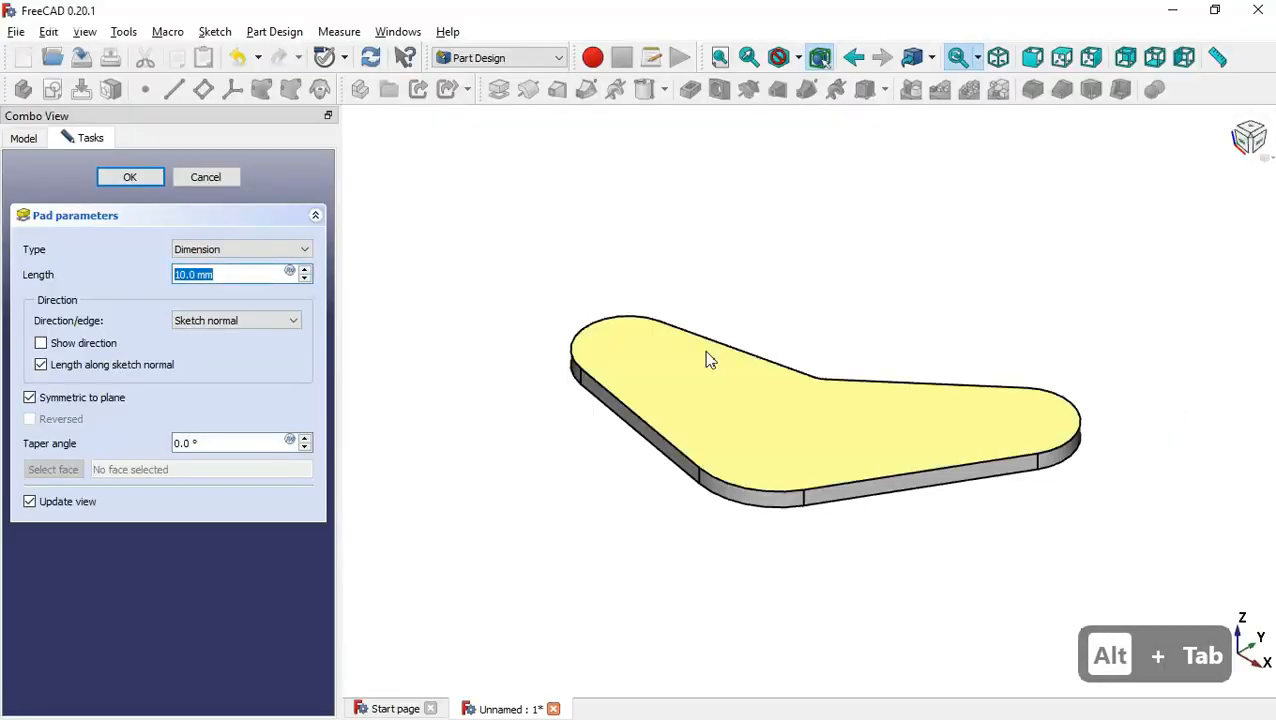
{"action": "type", "text": "22"}
{"action": "key", "text": "Return"}
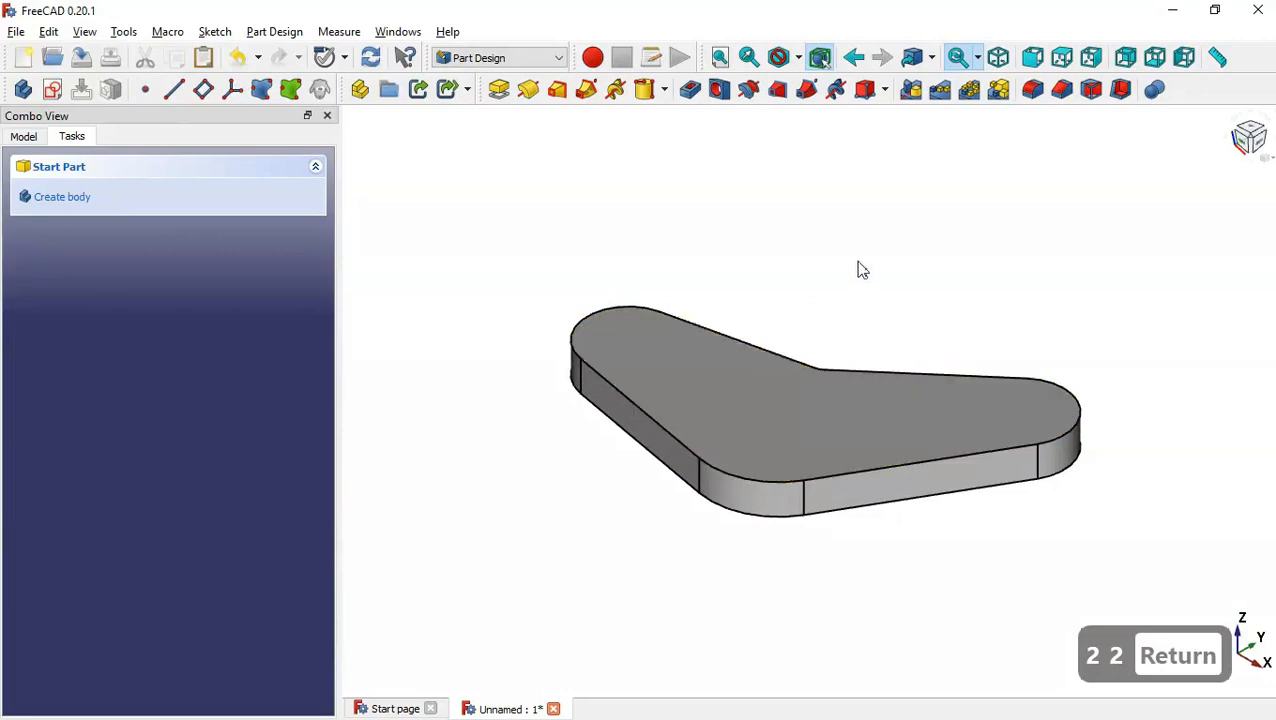
- Create a sketch on the XY plane, project the body's bottom and left arcs as external geometry, and cut the view at the sketch plane
{"action": "left_click", "coordinate": [62, 94]}
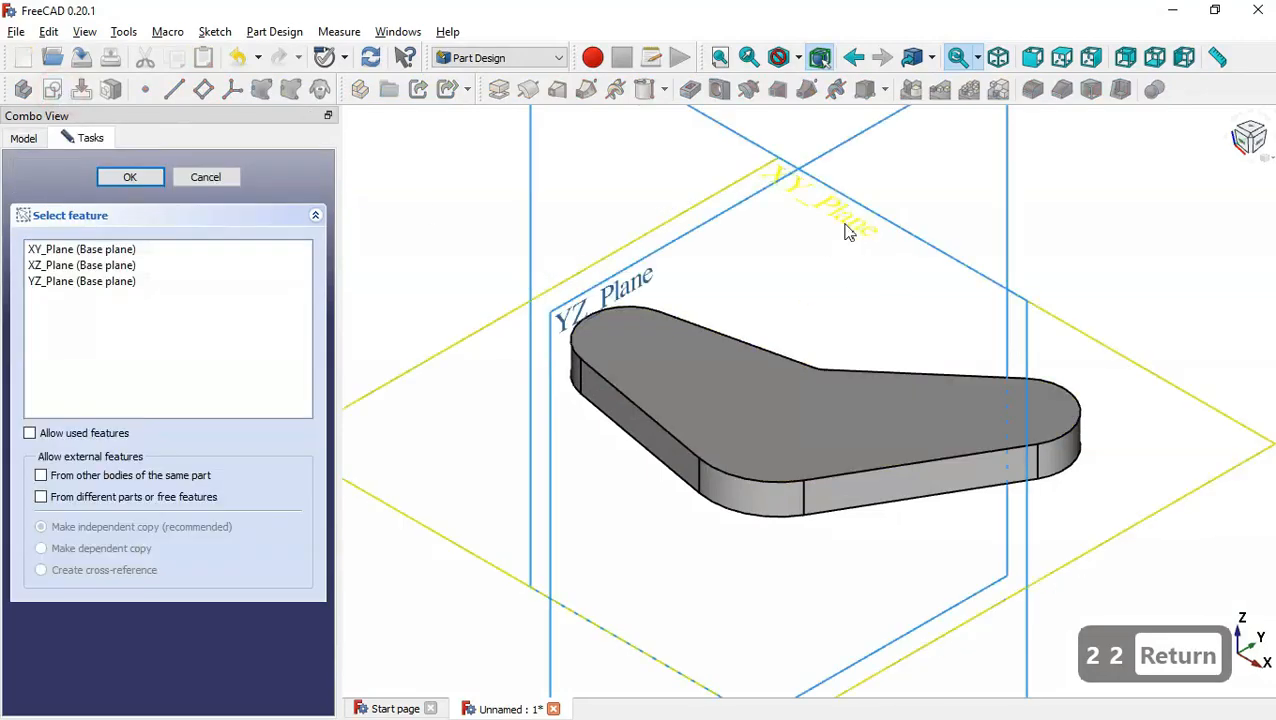
{"action": "left_click", "coordinate": [845, 232]}
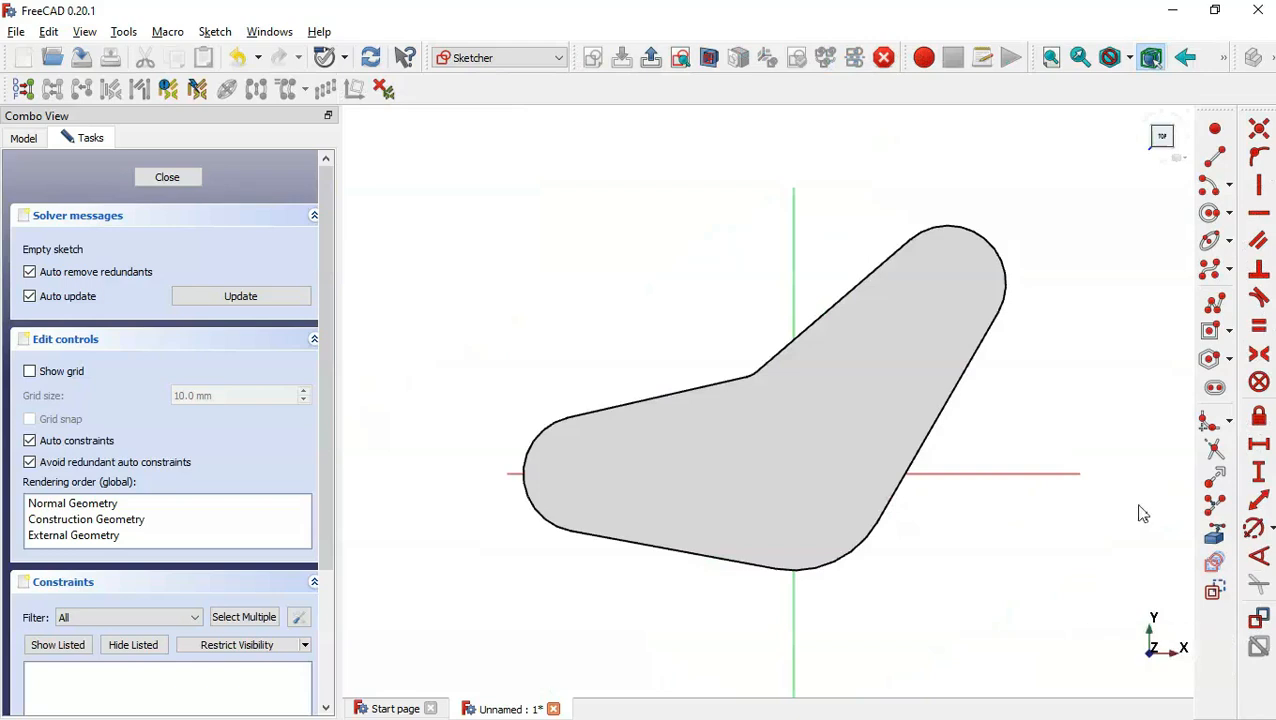
{"action": "left_click", "coordinate": [1215, 540]}
{"action": "left_click", "coordinate": [868, 550]}
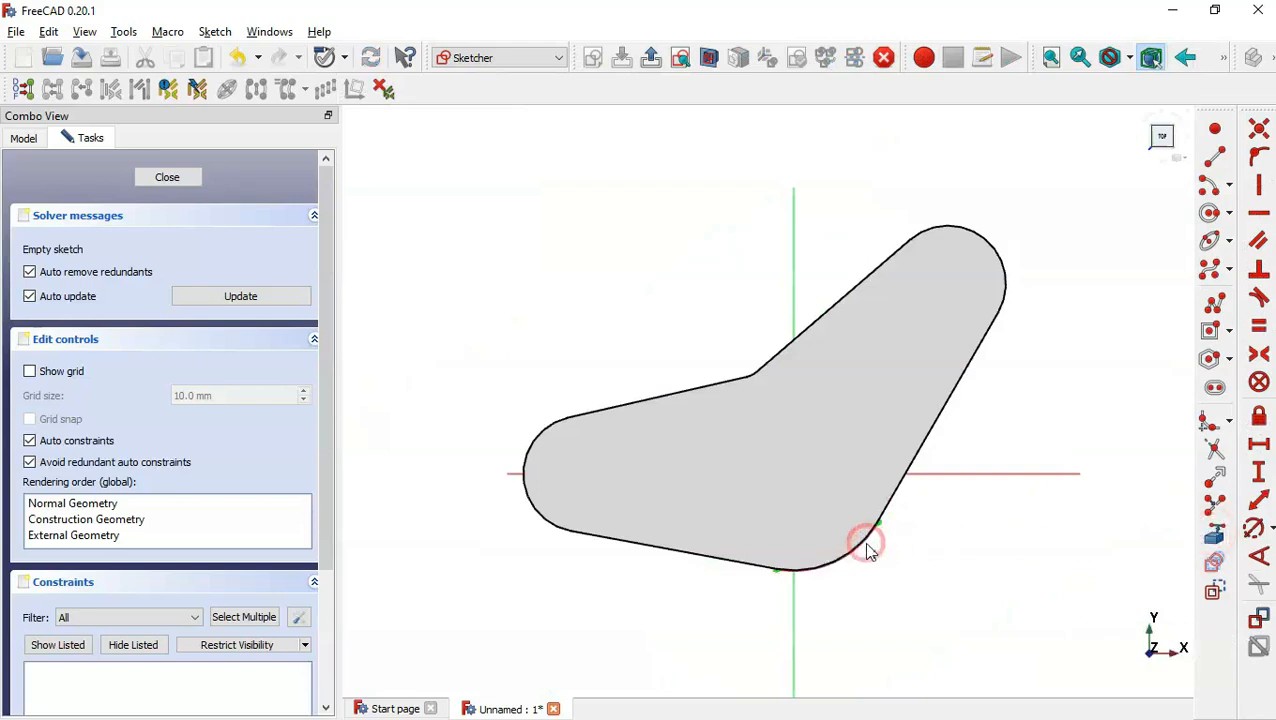
{"action": "left_click", "coordinate": [535, 511]}
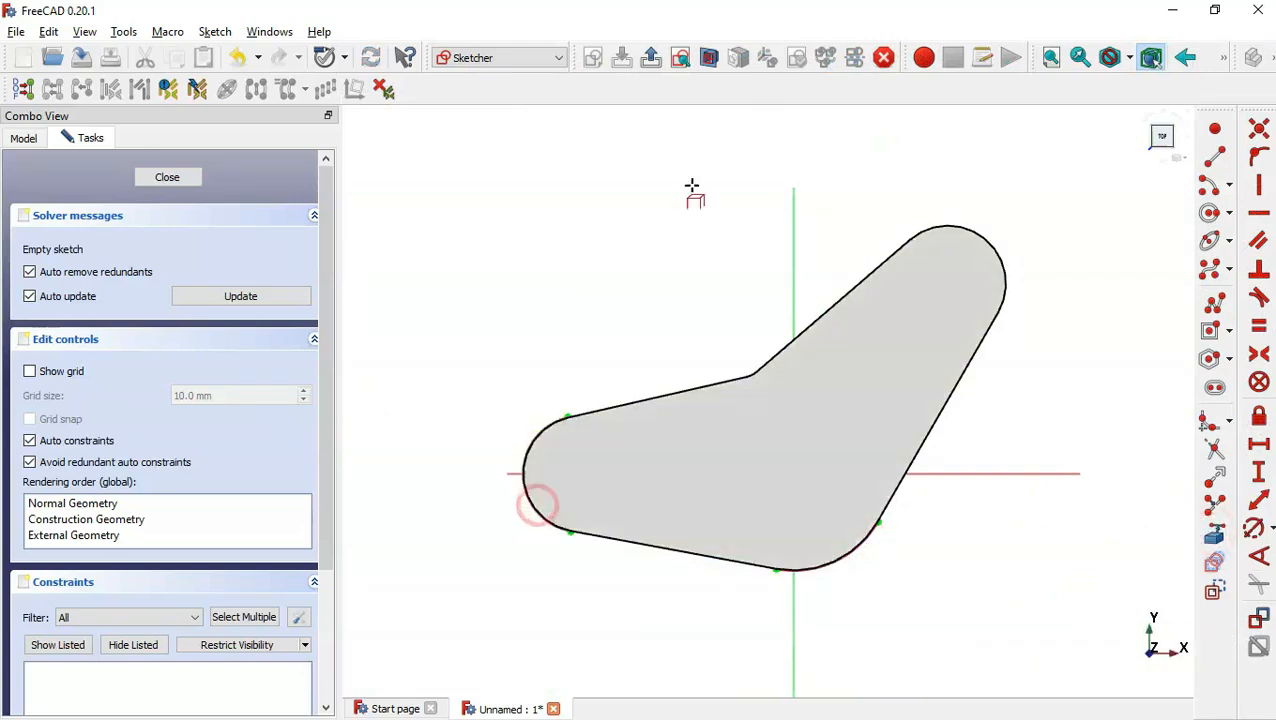
{"action": "left_click", "coordinate": [707, 60]}
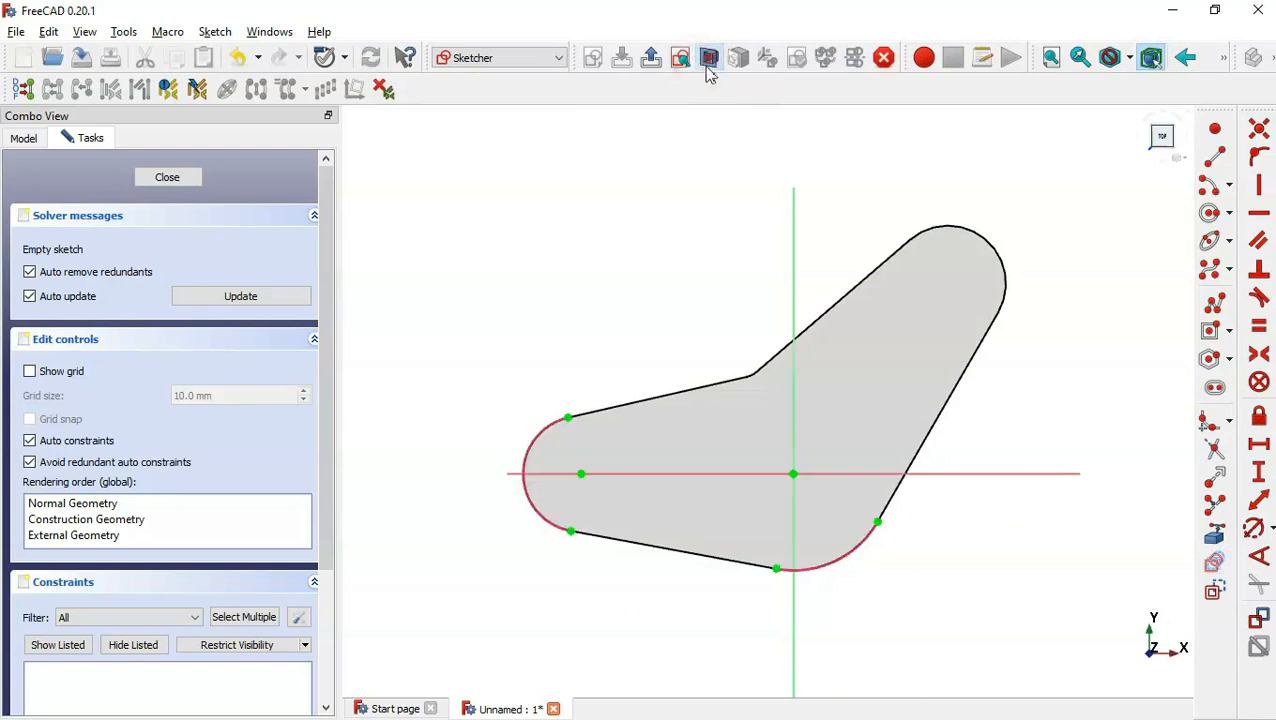
- Draw a circle centred on the origin through the right endpoint of the projected bottom arc
{"action": "left_click", "coordinate": [1211, 216]}
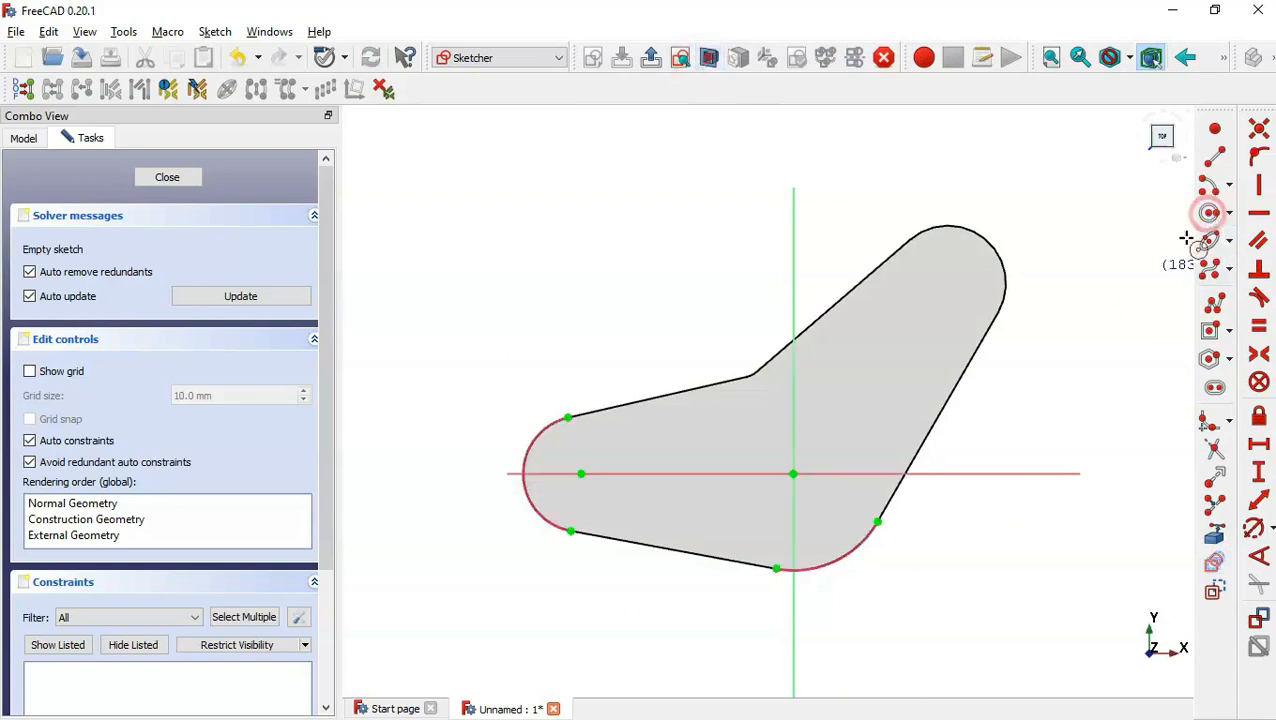
{"action": "left_click", "coordinate": [792, 473]}
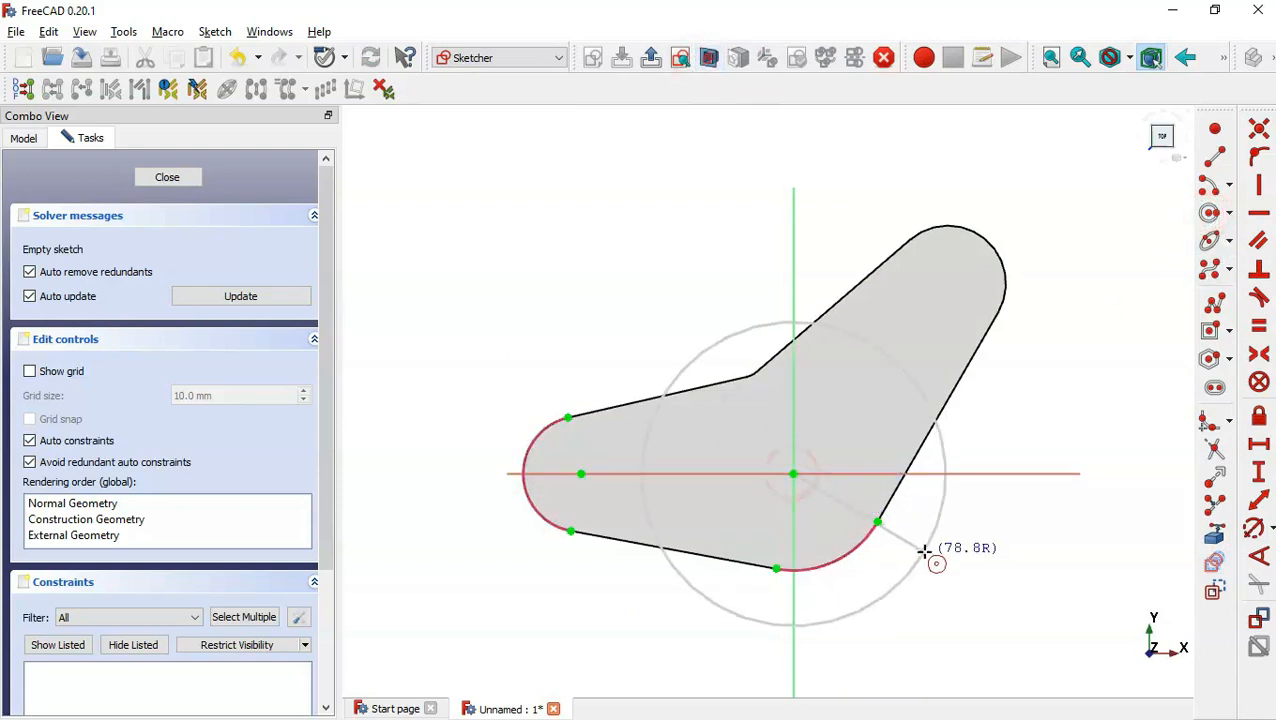
{"action": "left_click", "coordinate": [877, 522]}
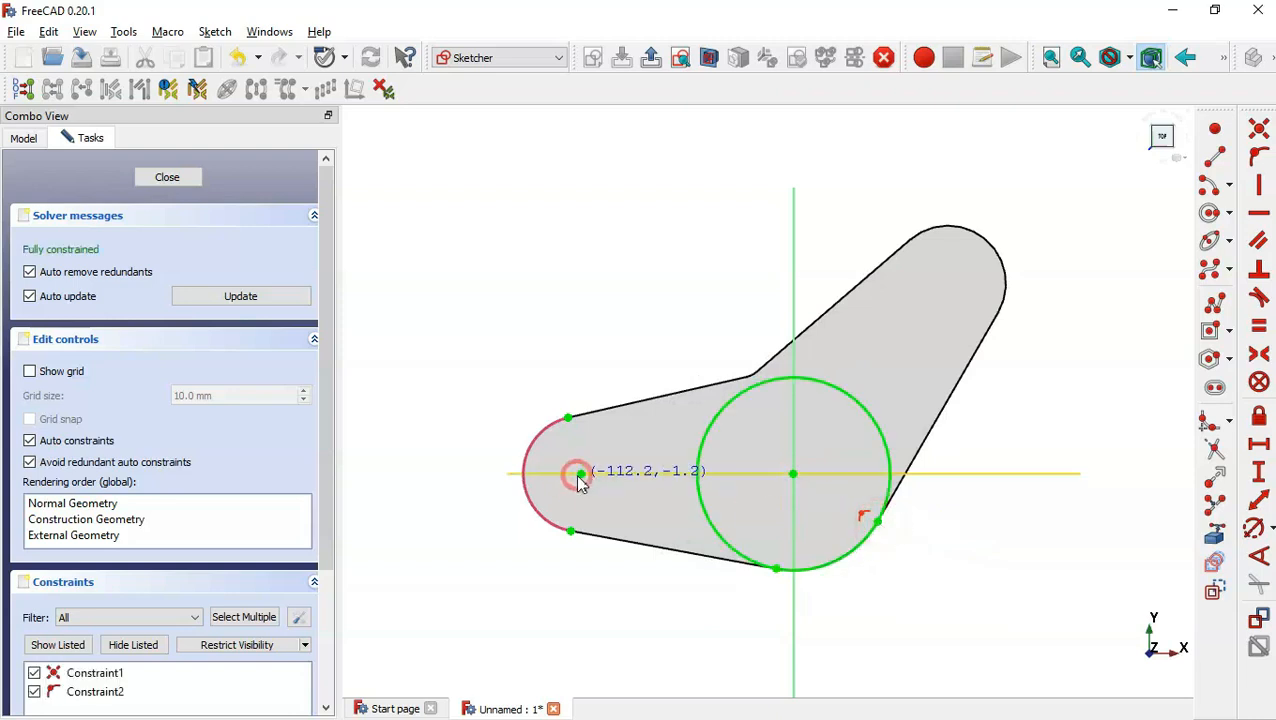
{"action": "left_click", "coordinate": [581, 473]}
{"action": "key", "text": "Escape"}
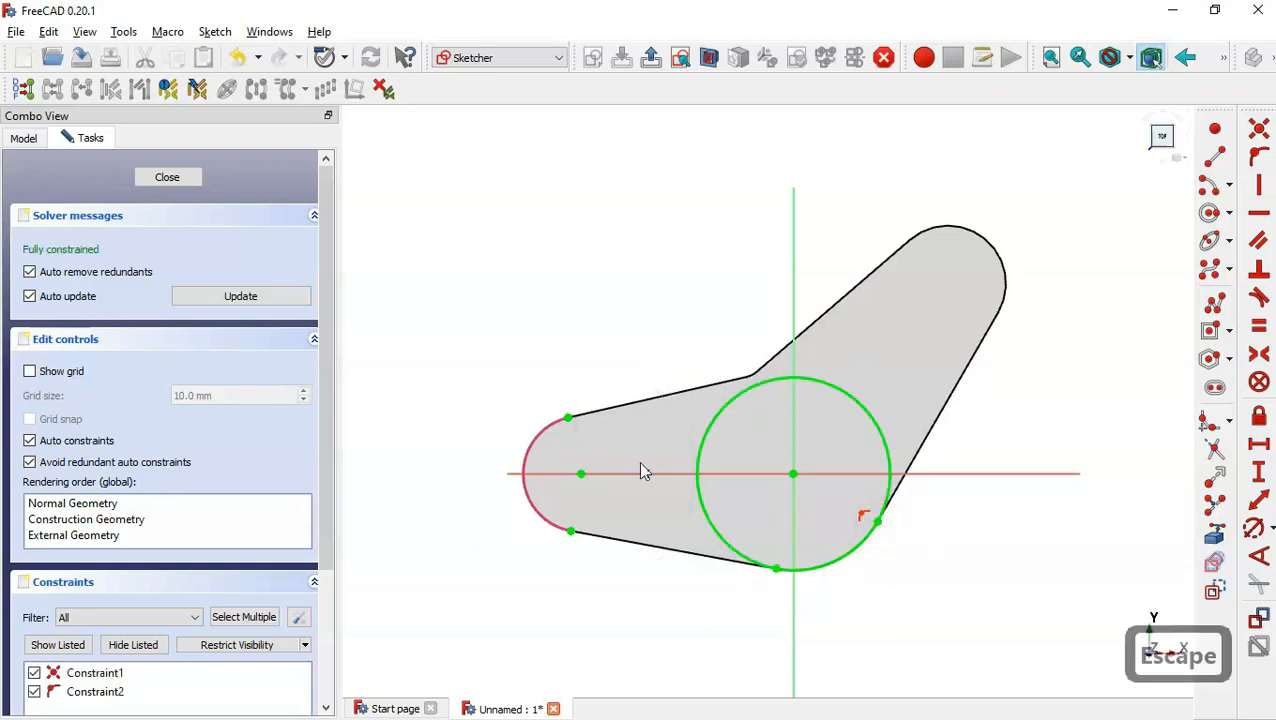
- Draw a circle from the projected left arc's centre through its upper endpoint, and close the sketch
{"action": "left_click", "coordinate": [1212, 218]}
{"action": "left_click", "coordinate": [581, 473]}
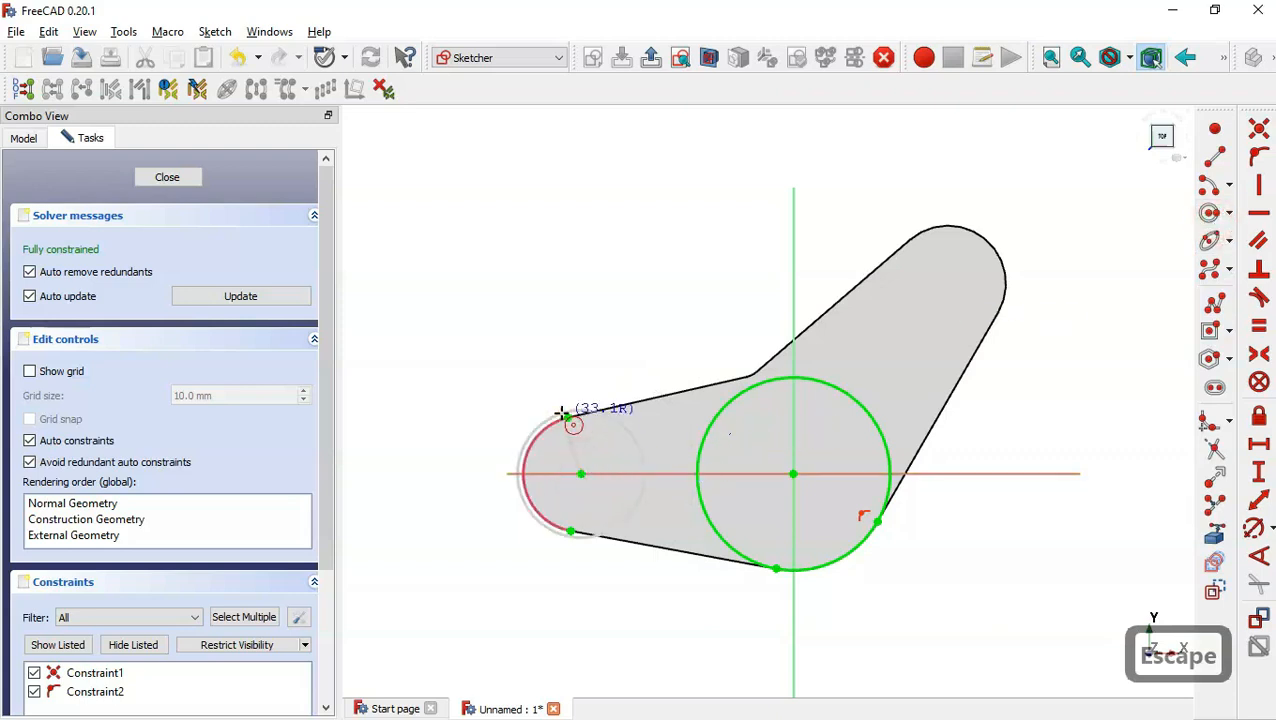
{"action": "left_click", "coordinate": [568, 418]}
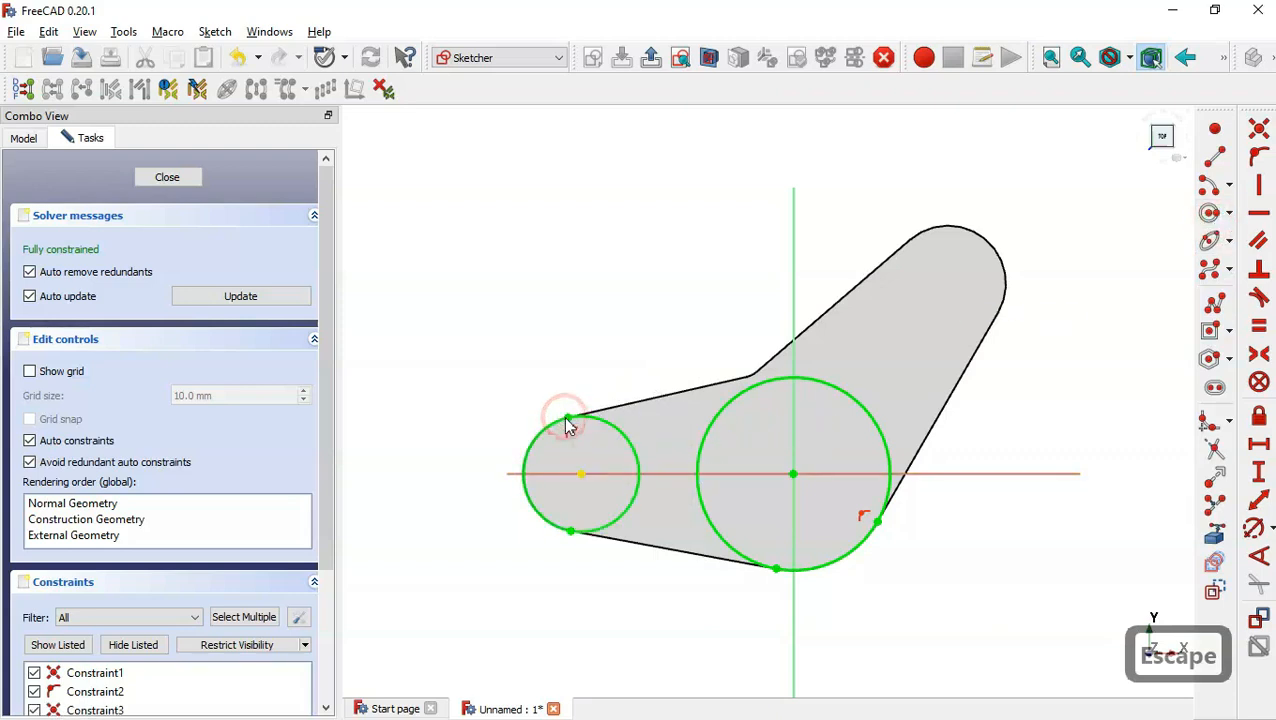
{"action": "left_click", "coordinate": [653, 55]}
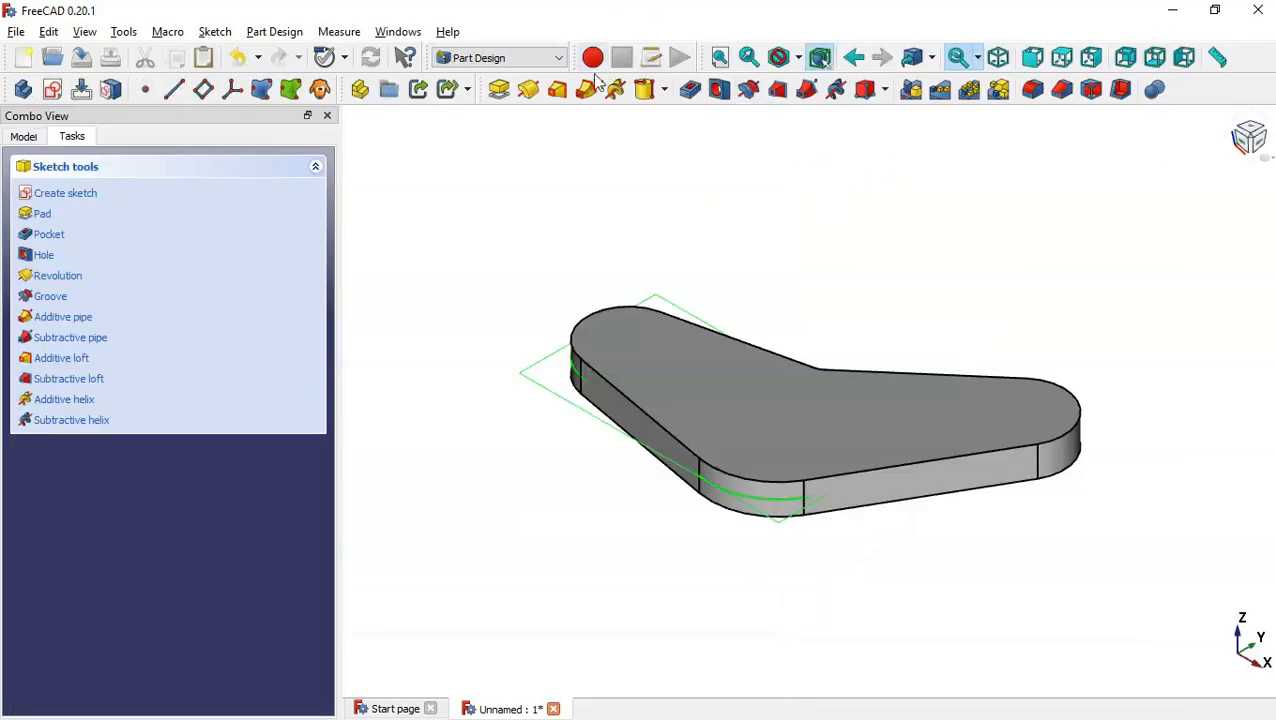
- Pad the two circles 40 mm symmetric to the sketch plane, checking the boss height in the reference section view
{"action": "left_click", "coordinate": [498, 89]}
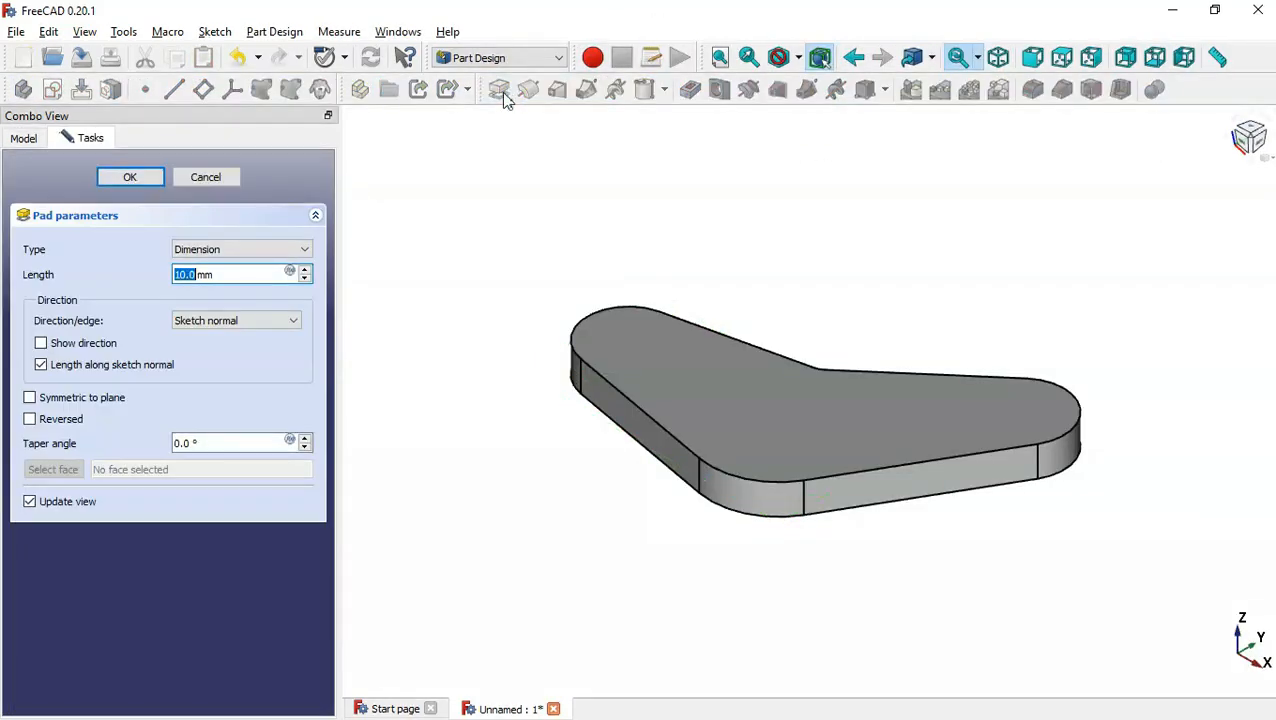
{"action": "left_click", "coordinate": [98, 400]}
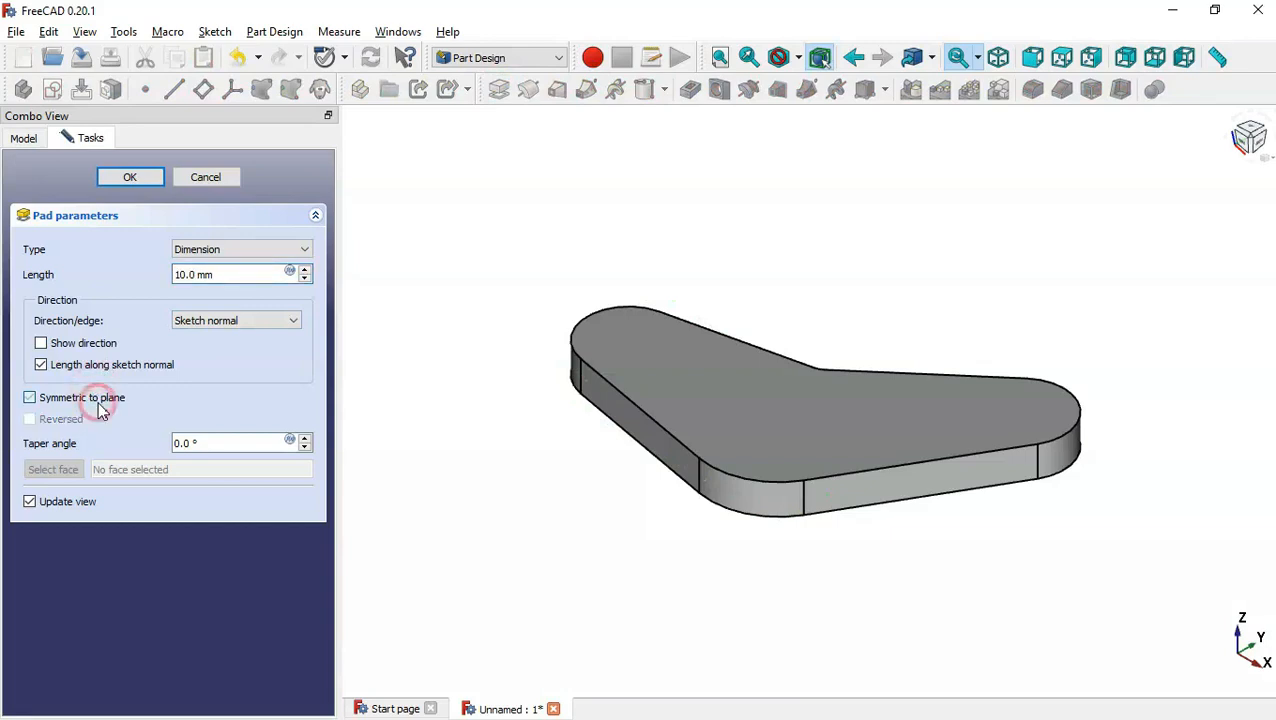
{"action": "double_click", "coordinate": [234, 272]}
{"action": "key", "text": "alt+Tab"}
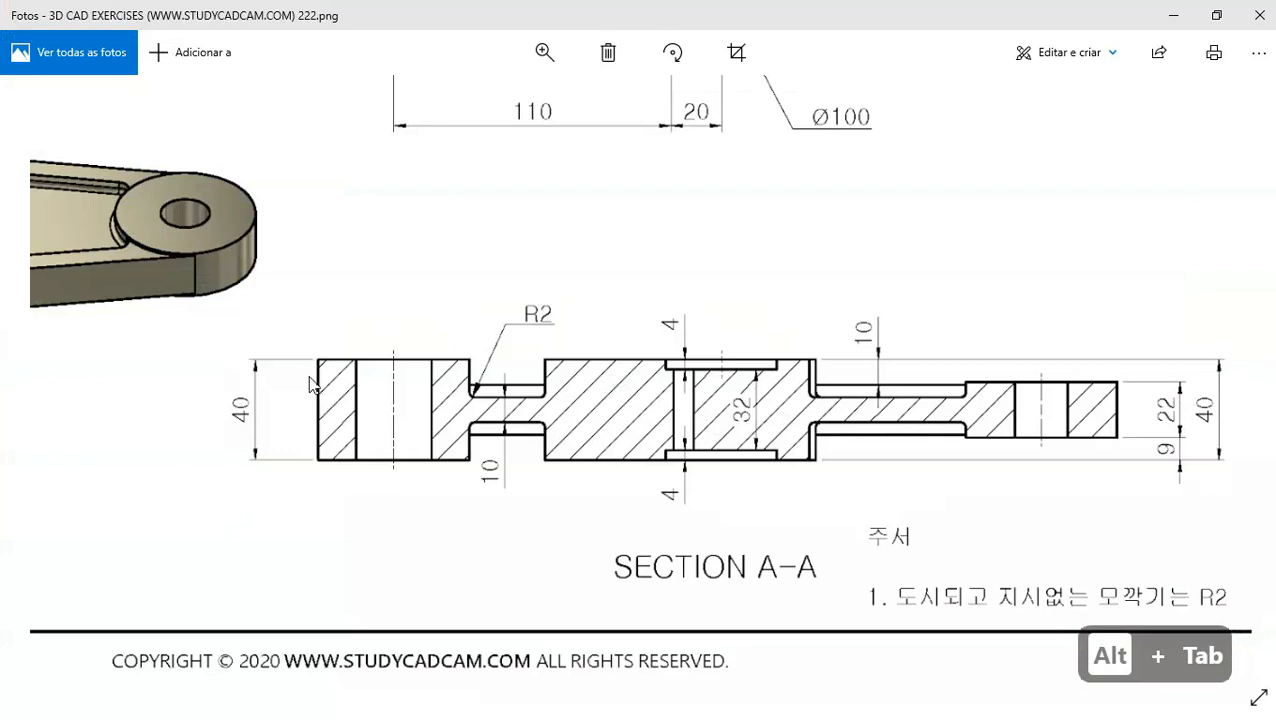
{"action": "key", "text": "alt+Tab"}
{"action": "type", "text": "40"}
{"action": "key", "text": "Return"}
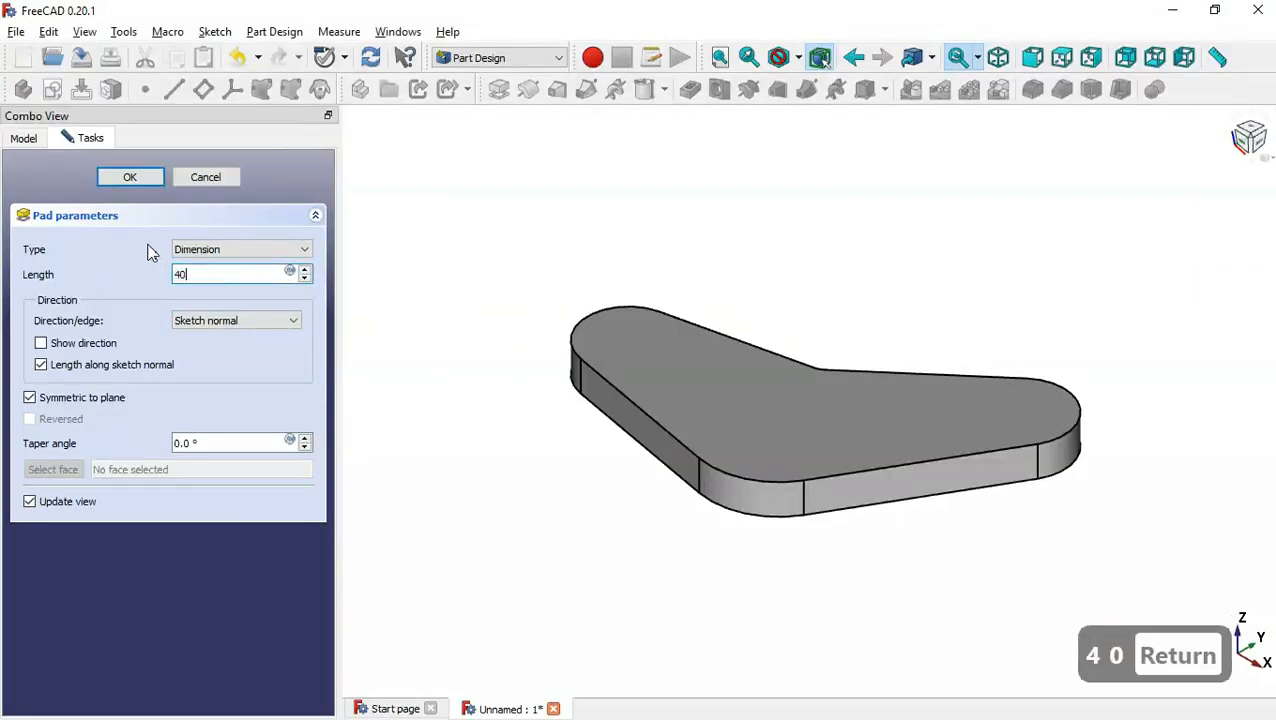
- Create a sketch on the left boss's upper face and project both boss circles and the upper-right arm's end arc as external geometry
{"action": "left_click", "coordinate": [672, 208]}
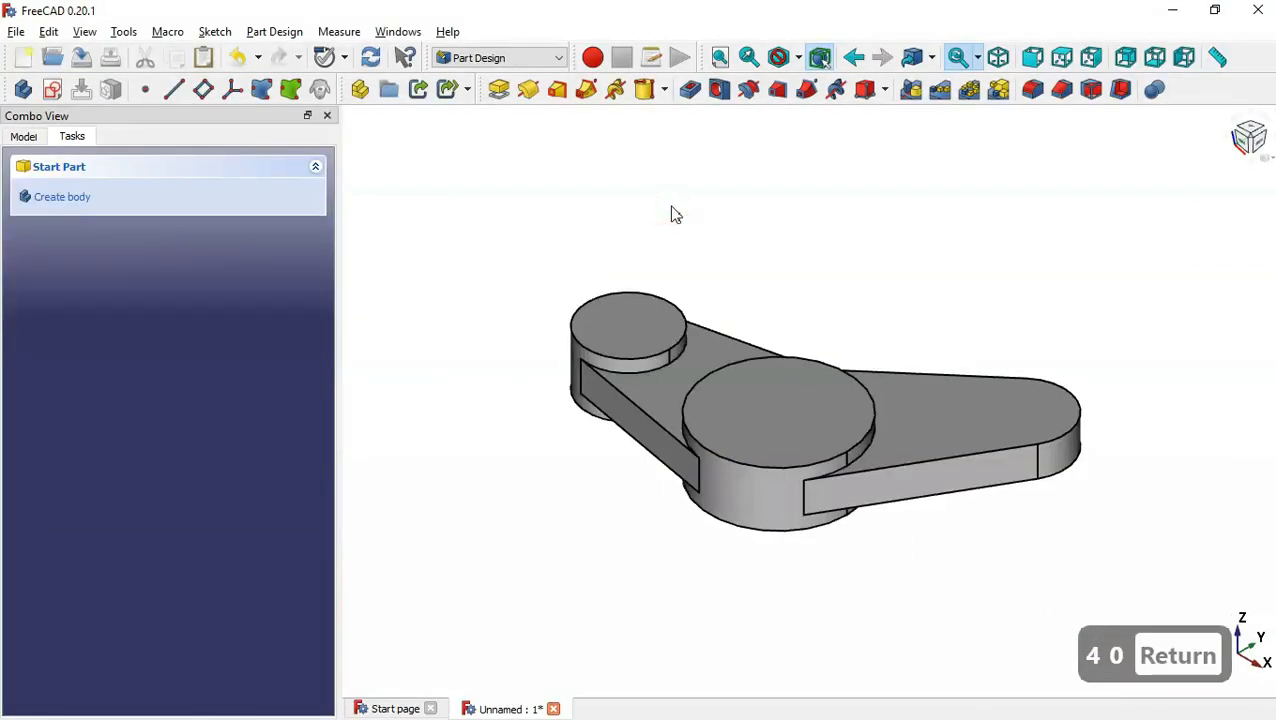
{"action": "left_click", "coordinate": [596, 340]}
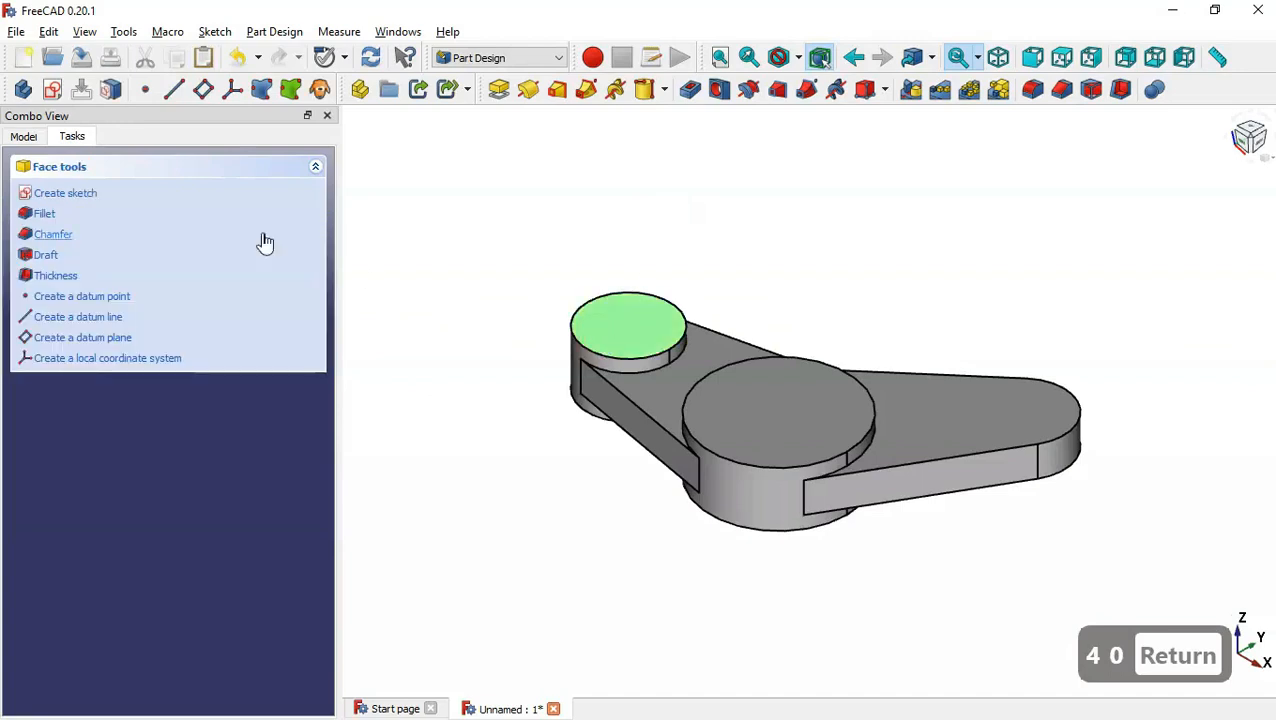
{"action": "left_click", "coordinate": [54, 90]}
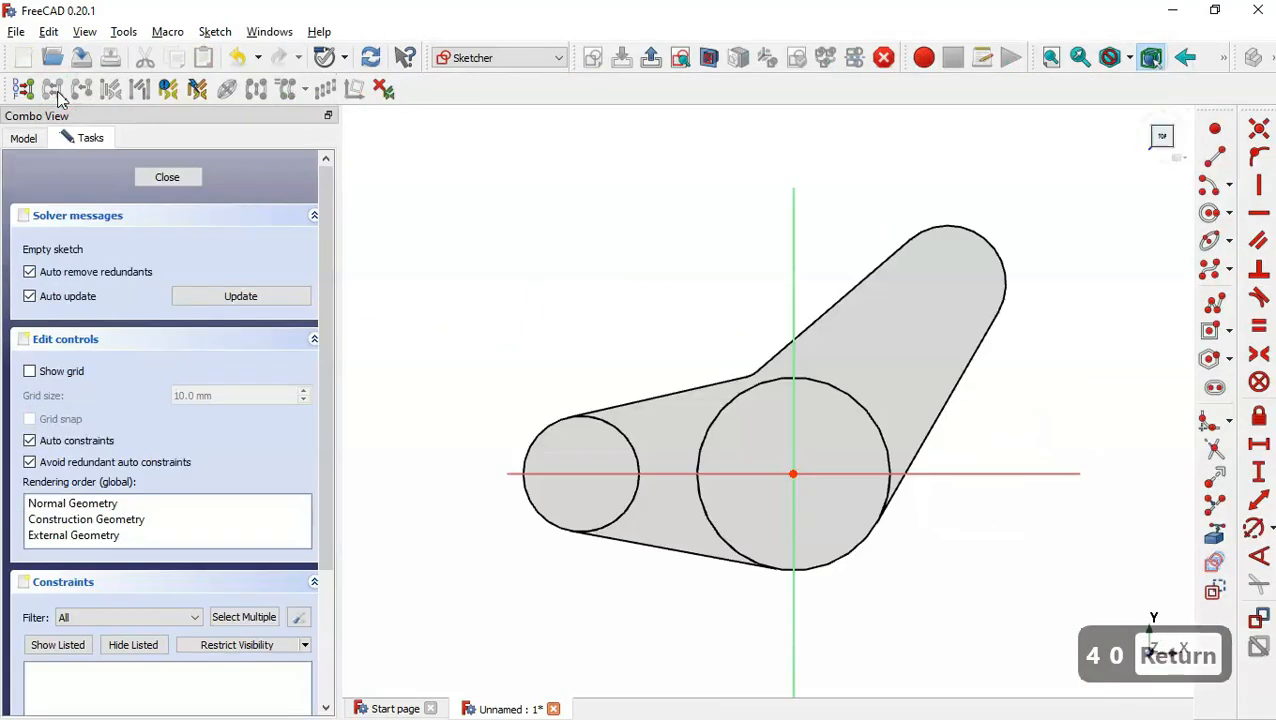
{"action": "left_click", "coordinate": [1213, 538]}
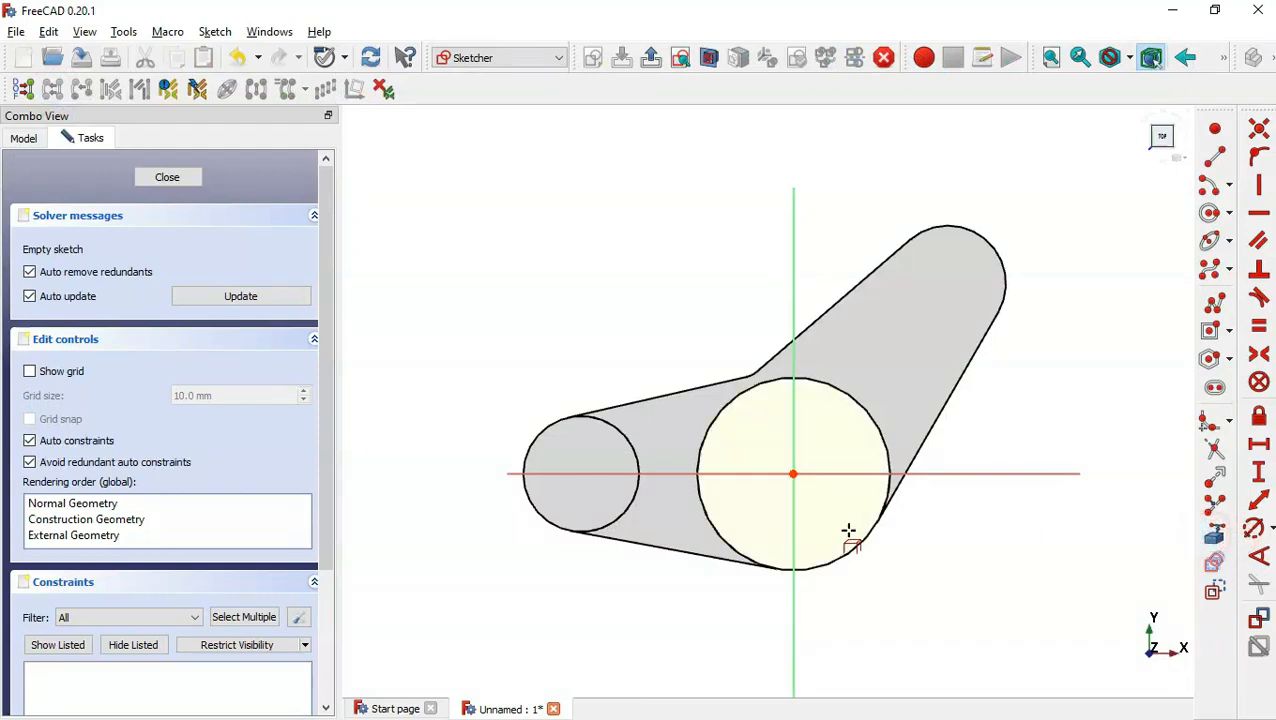
{"action": "left_click", "coordinate": [857, 543]}
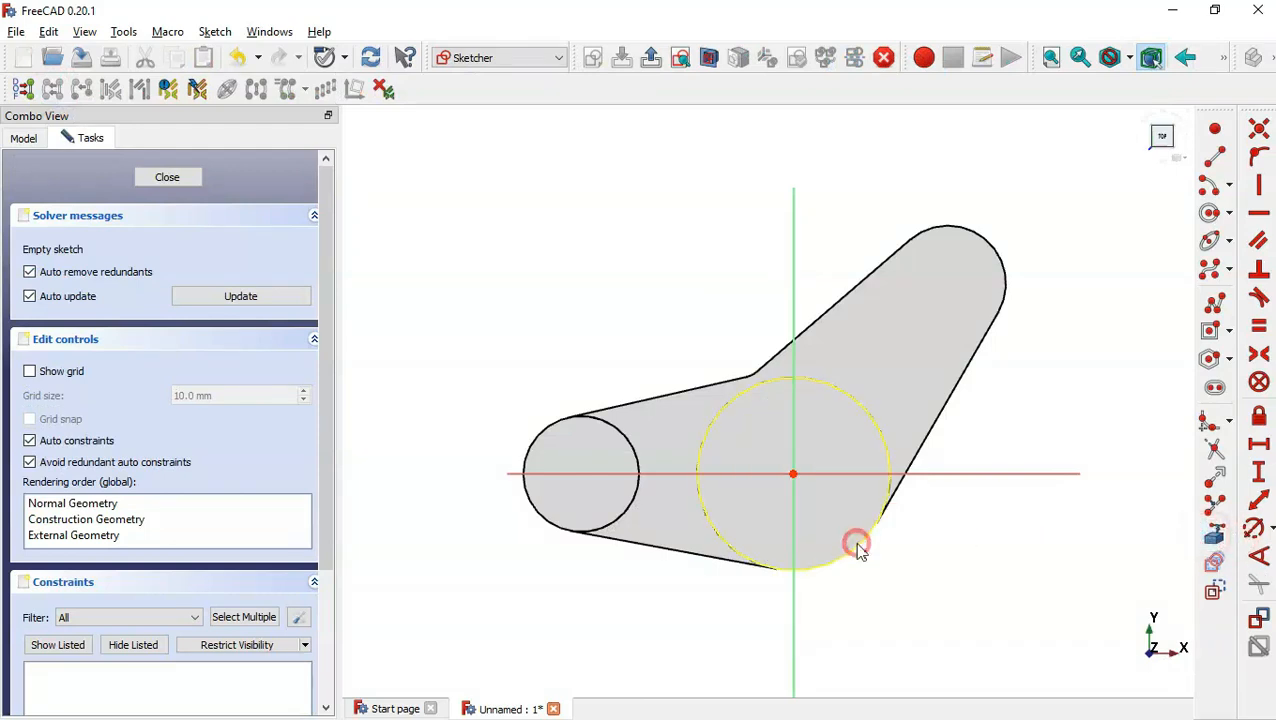
{"action": "left_click", "coordinate": [628, 503]}
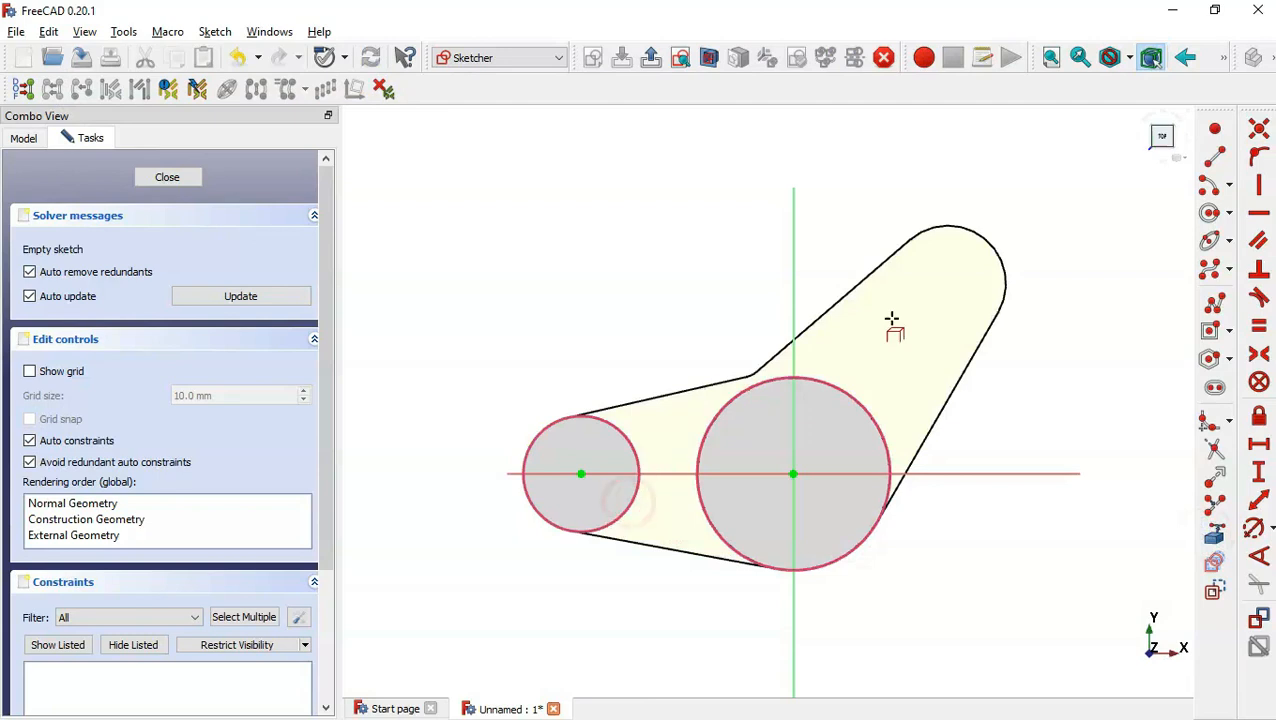
{"action": "left_click", "coordinate": [980, 239]}
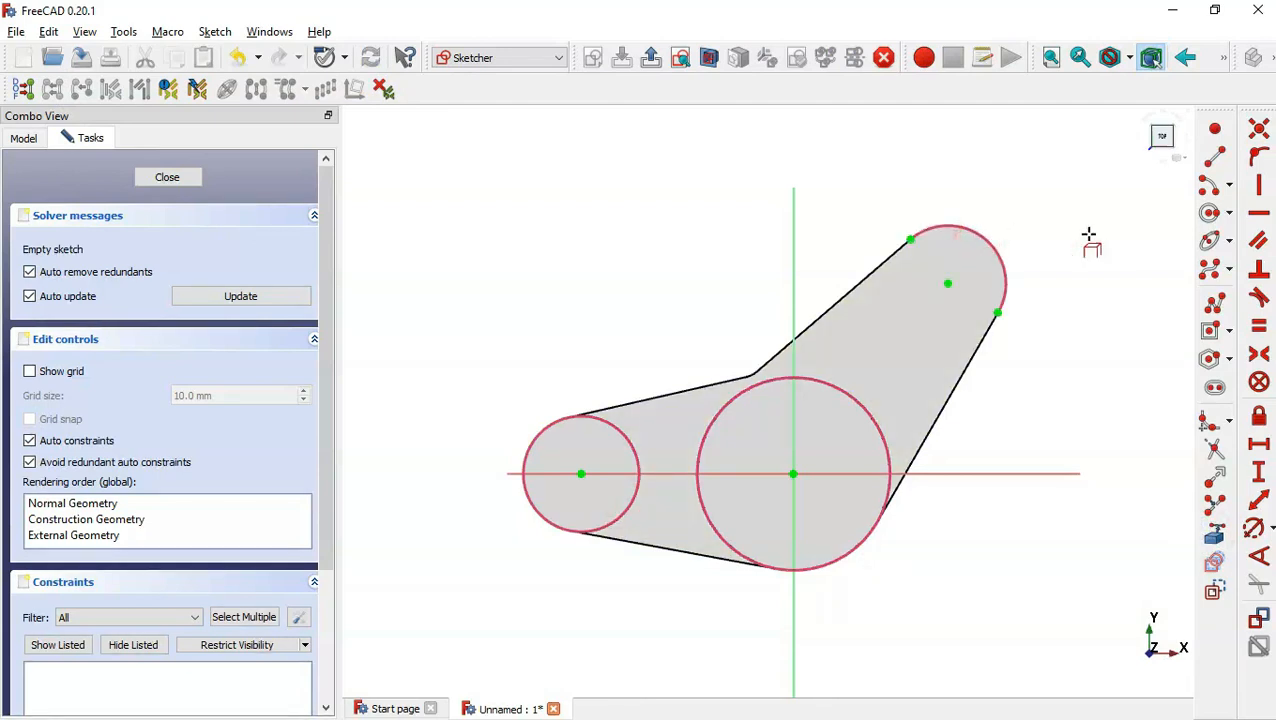
- Draw a smaller concentric circle inside each of the three projected ends, plus a fourth centred on the horizontal axis overlapping the central one
{"action": "left_click", "coordinate": [1211, 216]}
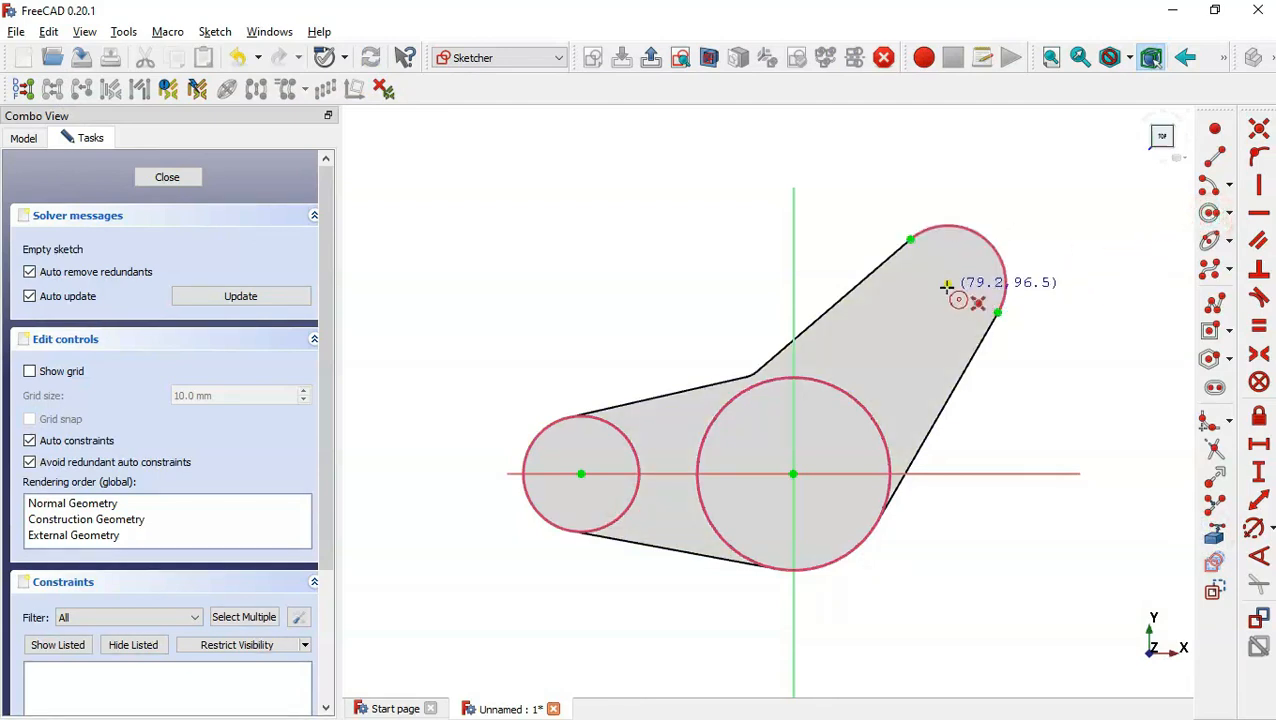
{"action": "left_click", "coordinate": [948, 285]}
{"action": "left_click", "coordinate": [957, 321]}
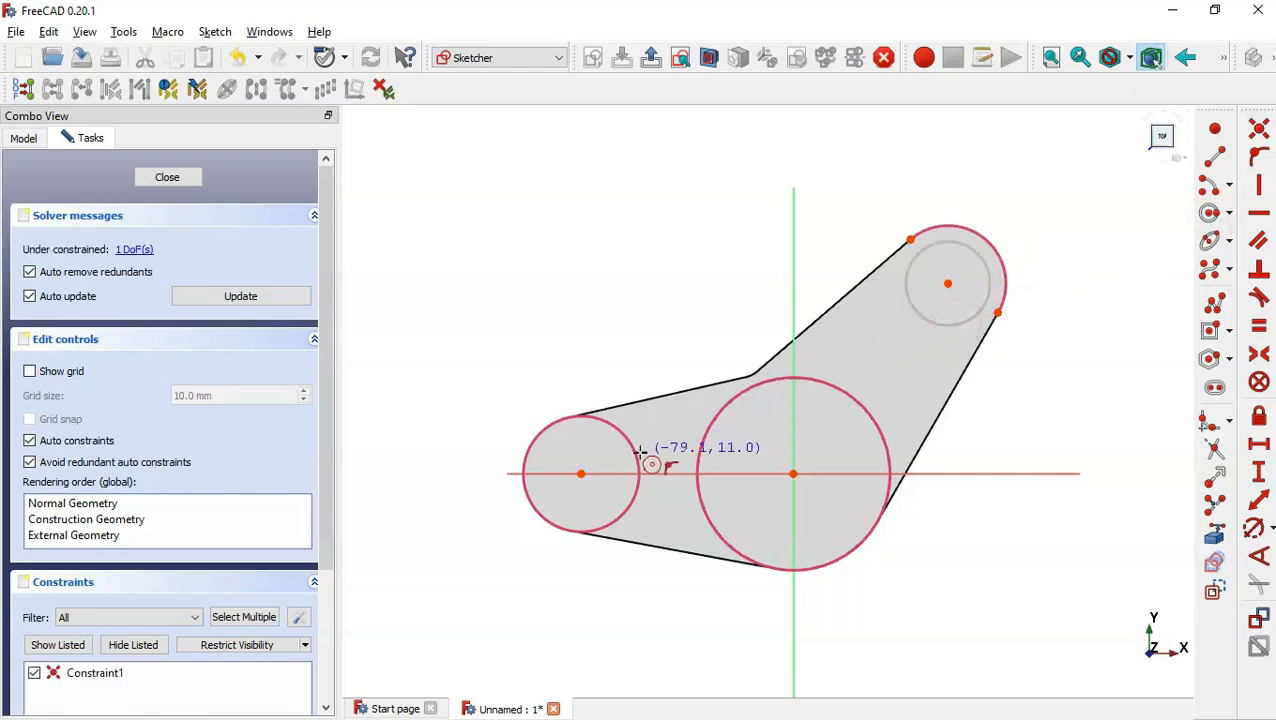
{"action": "left_click", "coordinate": [581, 474]}
{"action": "left_click", "coordinate": [598, 506]}
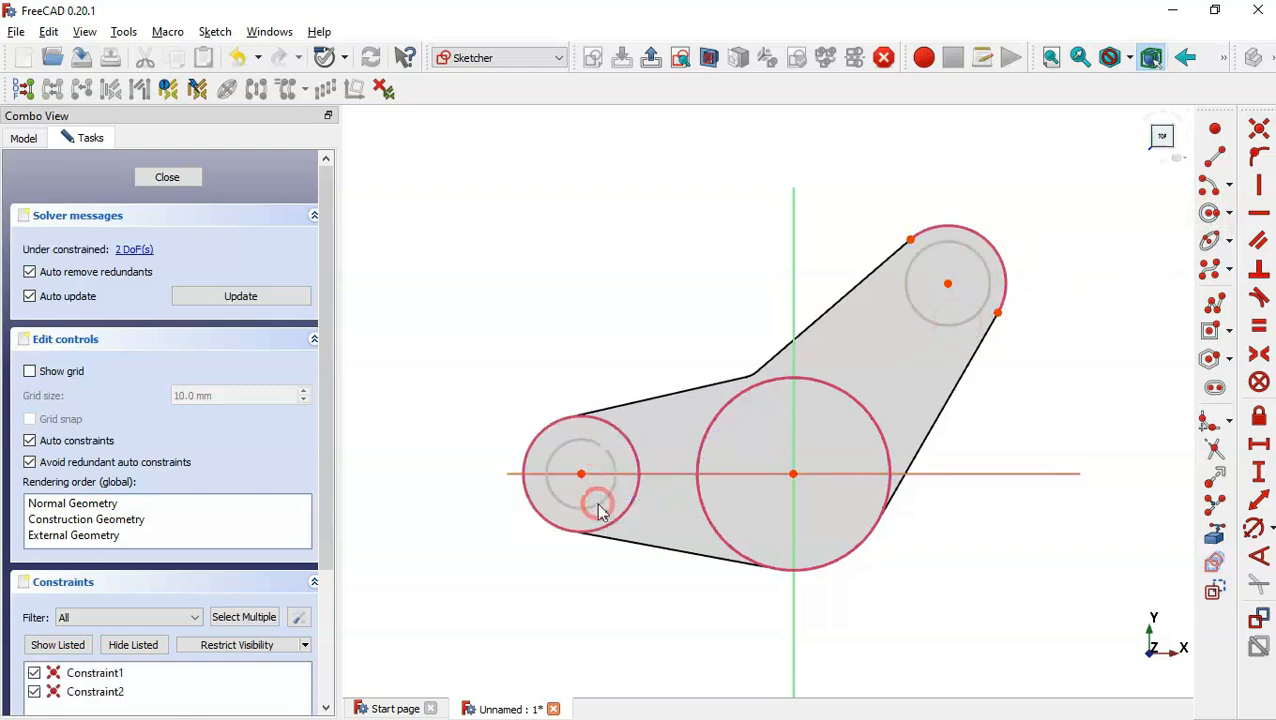
{"action": "left_click", "coordinate": [793, 474]}
{"action": "left_click", "coordinate": [844, 518]}
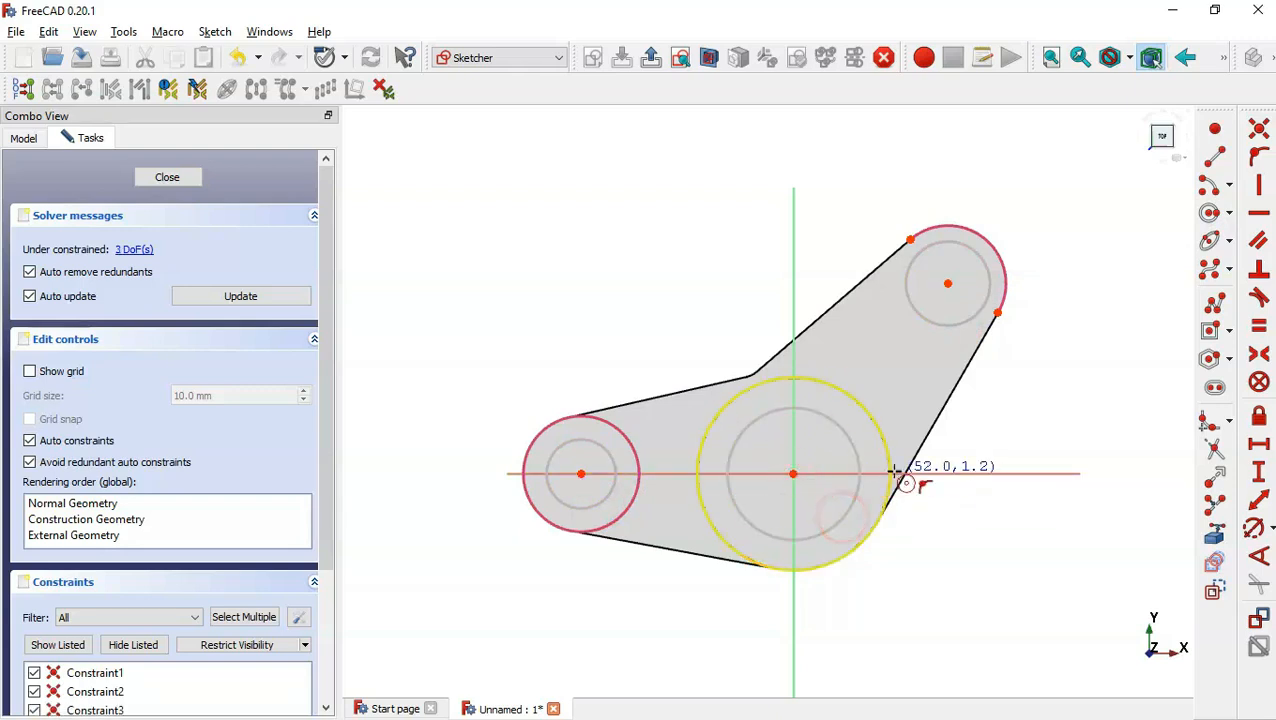
{"action": "left_click", "coordinate": [866, 473]}
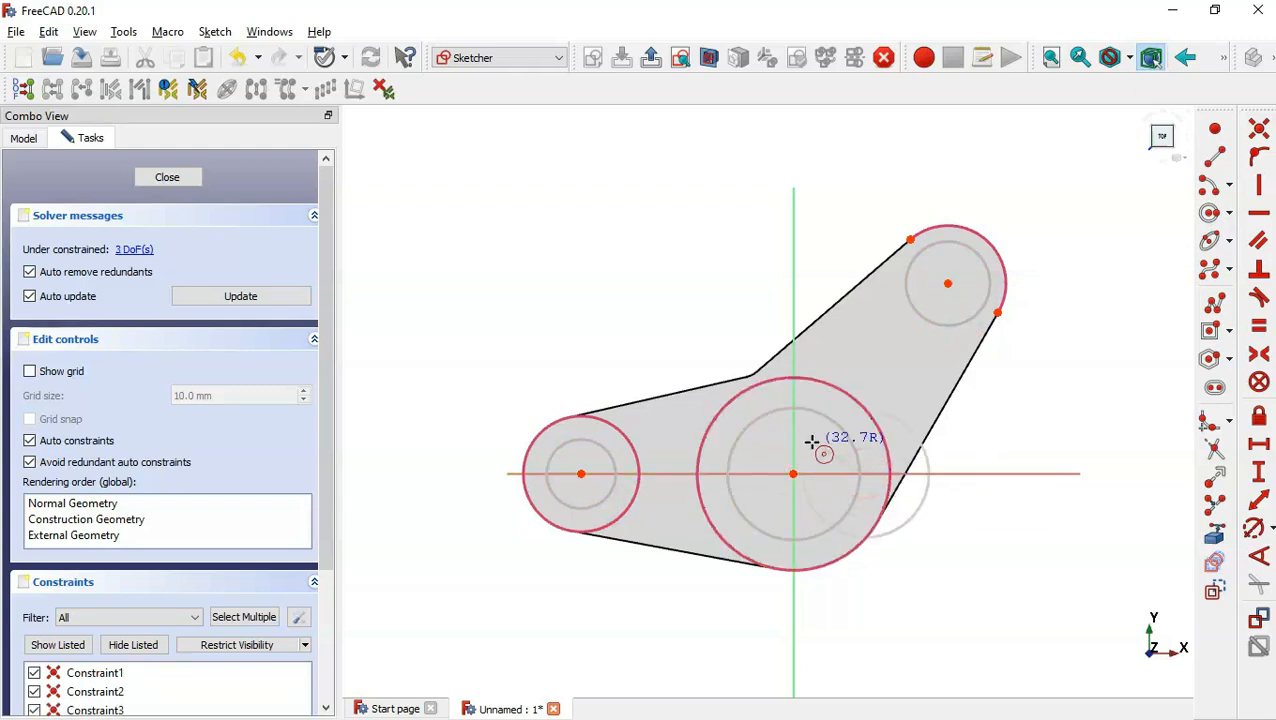
{"action": "left_click", "coordinate": [826, 466]}
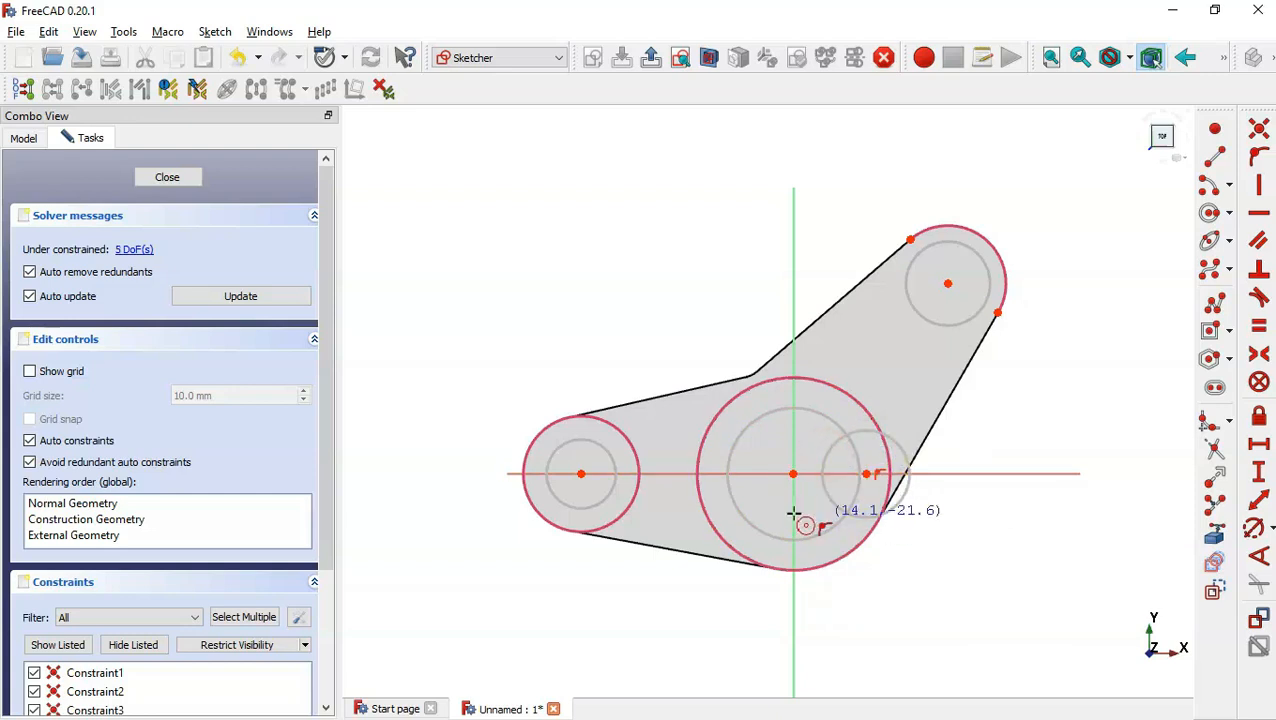
- Draw two horizontal lines, above and below the horizontal axis, from the central inner circle's left side to the overlapping circle
{"action": "scroll", "coordinate": [806, 496], "scroll_direction": "up", "scroll_amount": 1}
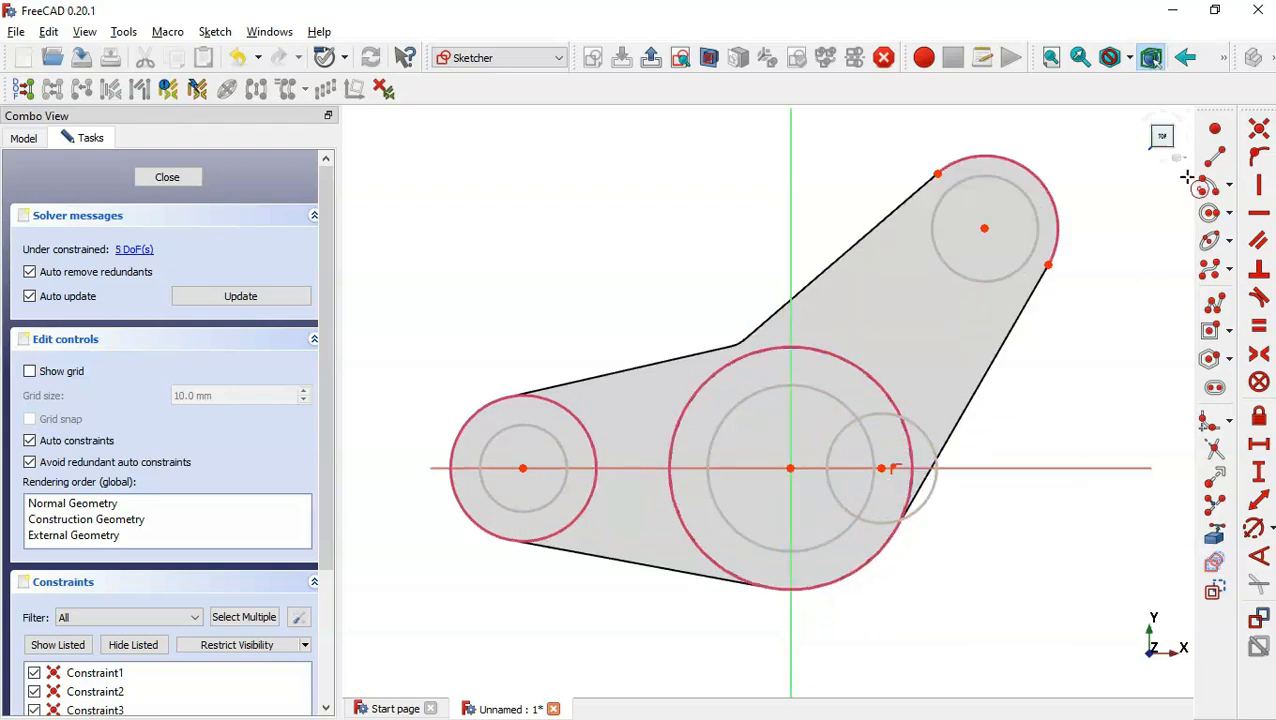
{"action": "left_click", "coordinate": [790, 468]}
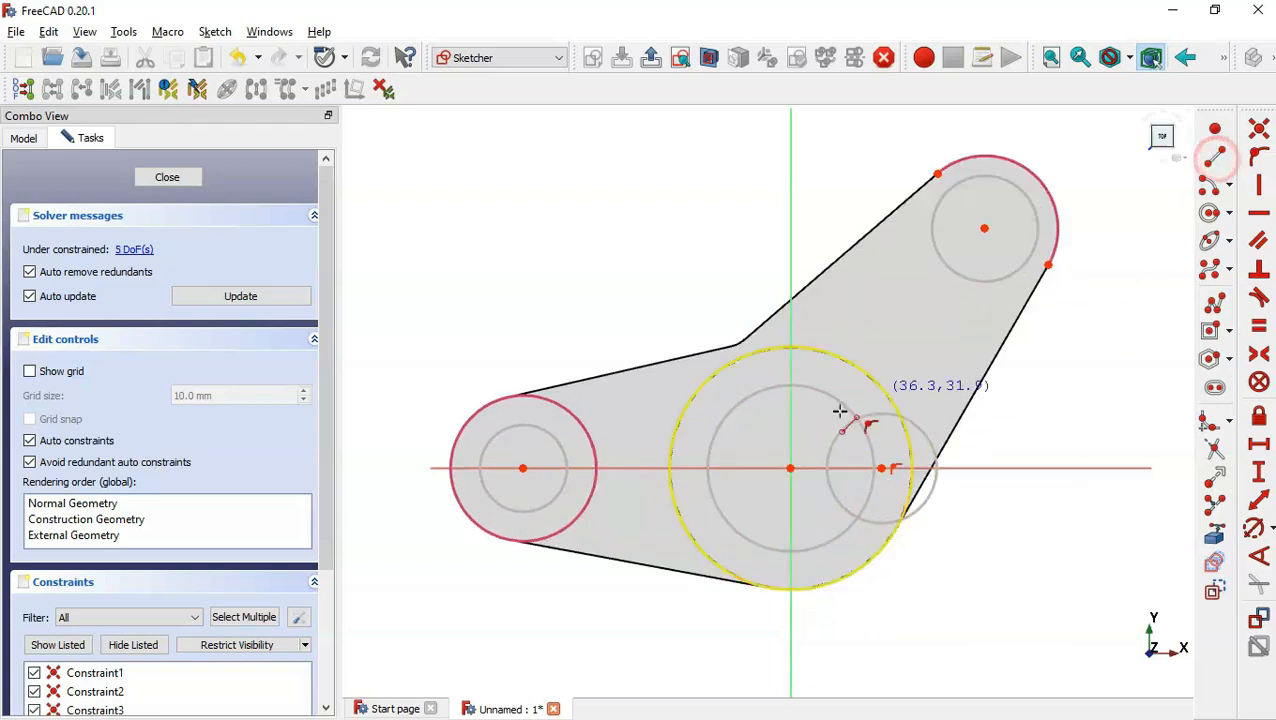
{"action": "left_click", "coordinate": [712, 444]}
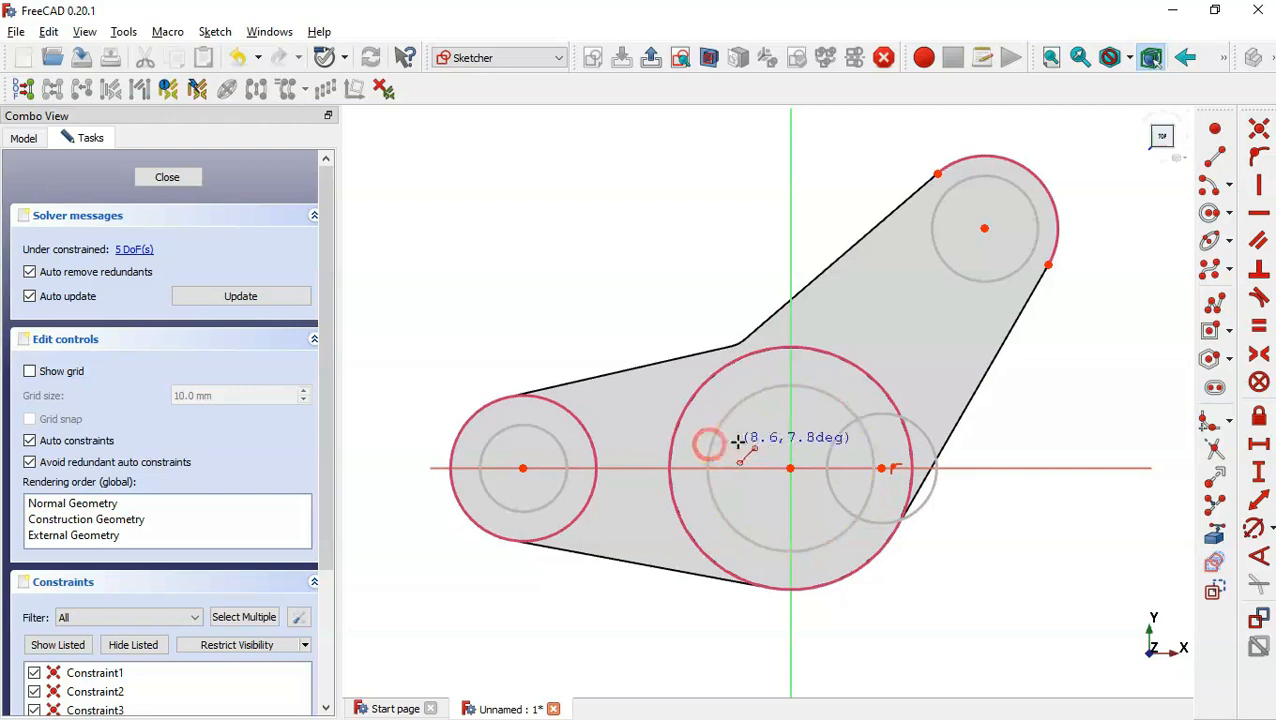
{"action": "left_click", "coordinate": [834, 446]}
{"action": "left_click", "coordinate": [709, 446]}
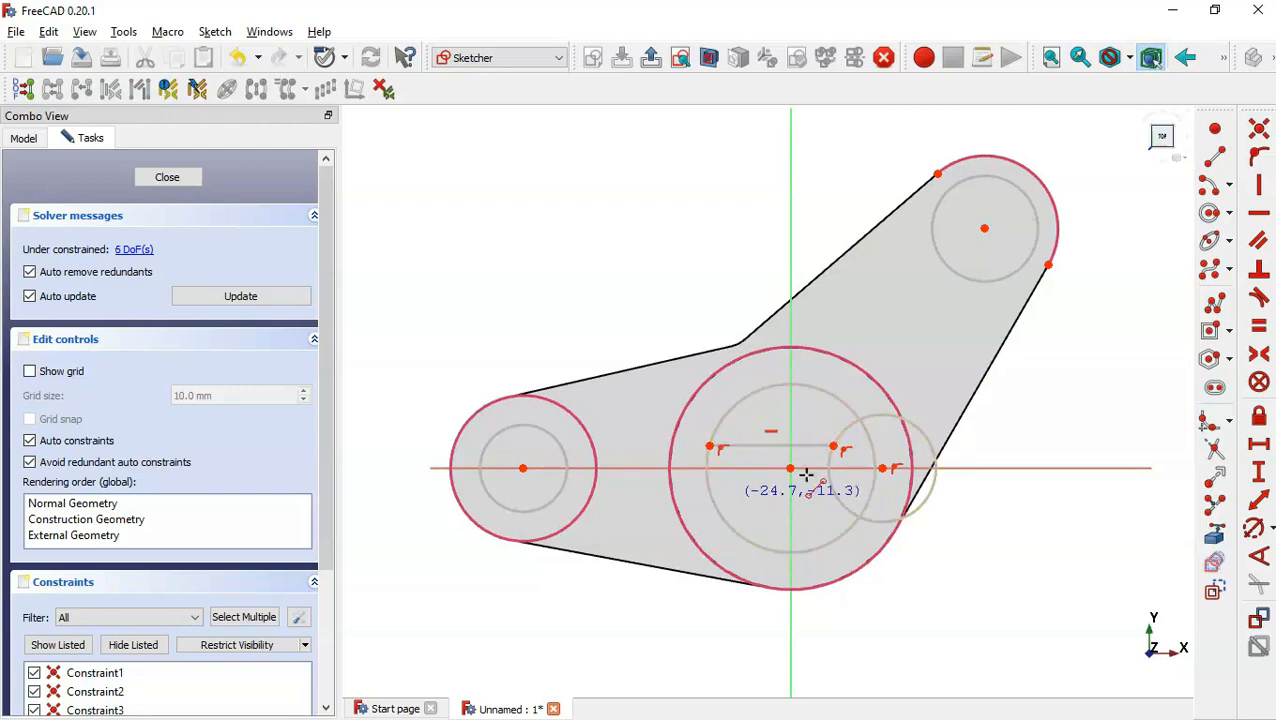
{"action": "left_click", "coordinate": [715, 494]}
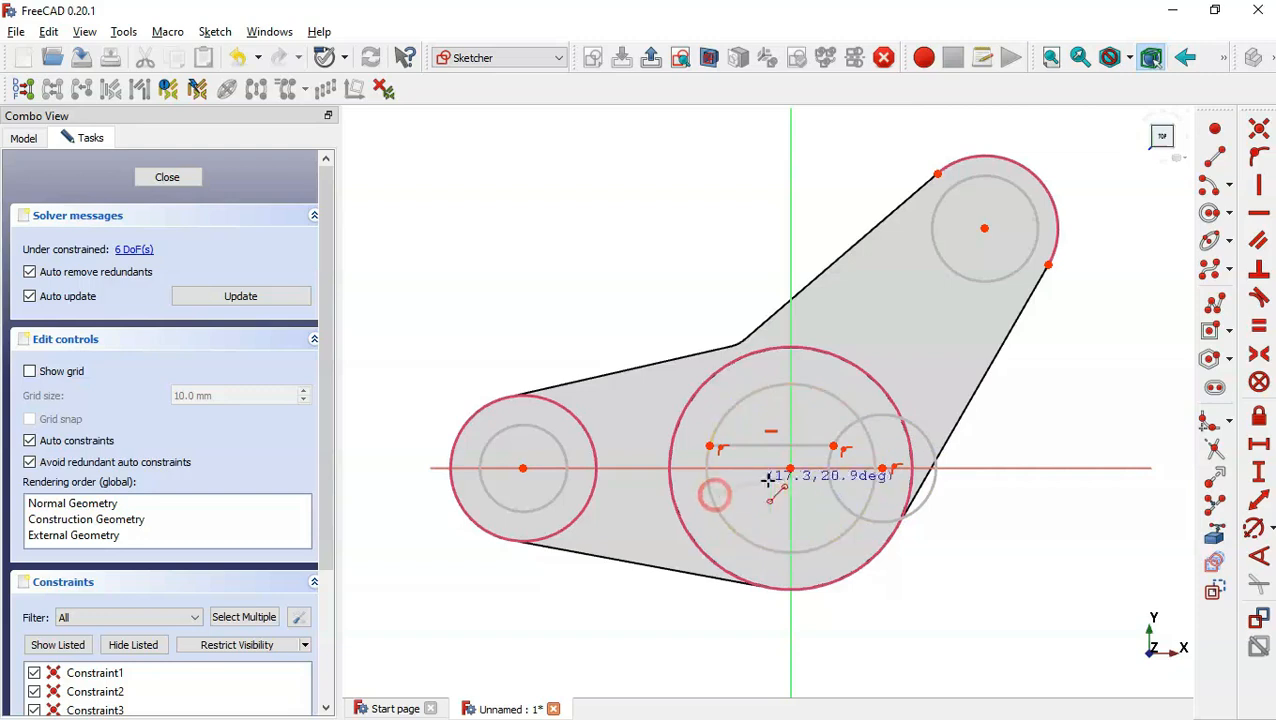
{"action": "left_click", "coordinate": [833, 493]}
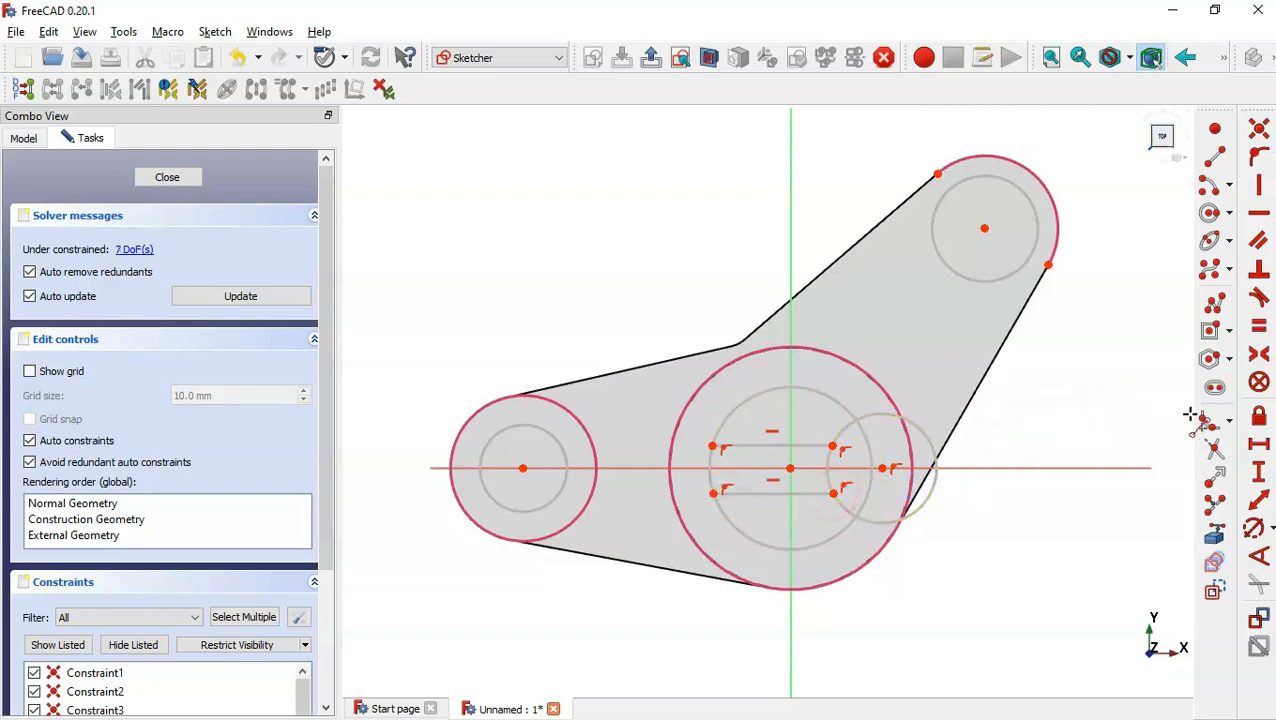
- Trim the central inner circle and the overlapping circle into two closed pocket outlines above and below the axis, and delete the leftover right arc
{"action": "left_click", "coordinate": [1216, 455]}
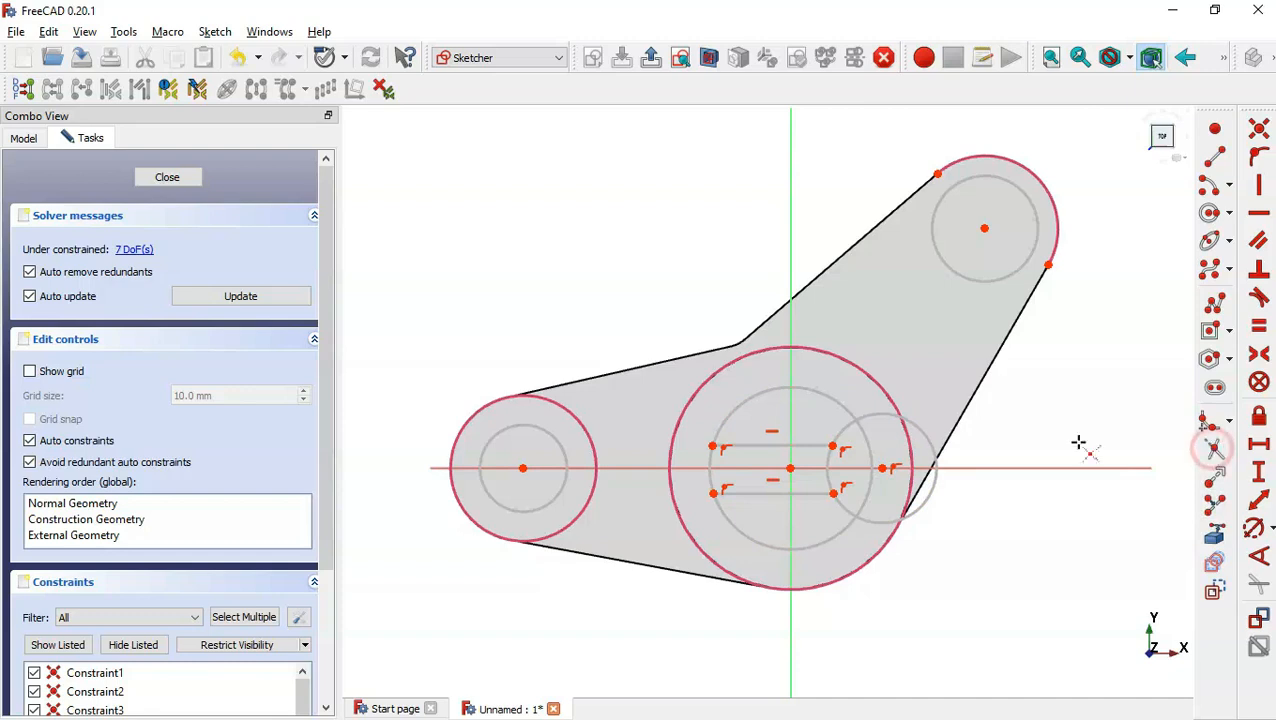
{"action": "left_click", "coordinate": [875, 415]}
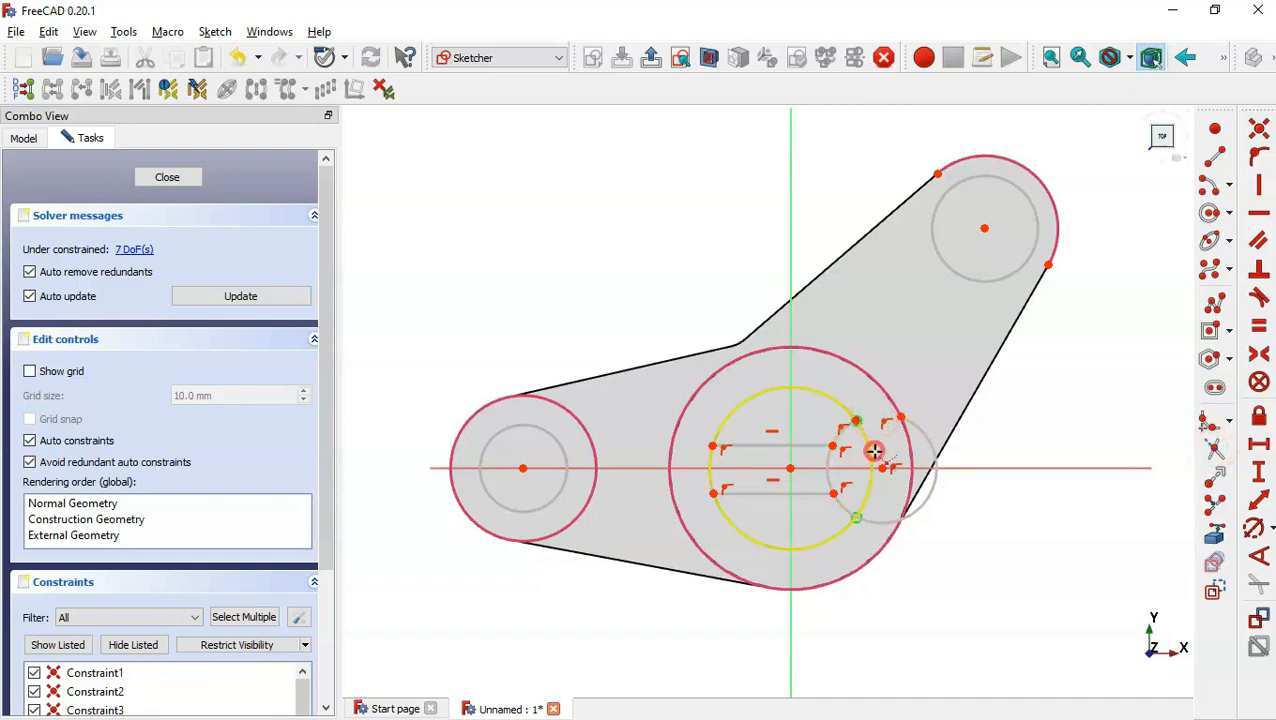
{"action": "left_click", "coordinate": [874, 451]}
{"action": "left_click", "coordinate": [887, 515]}
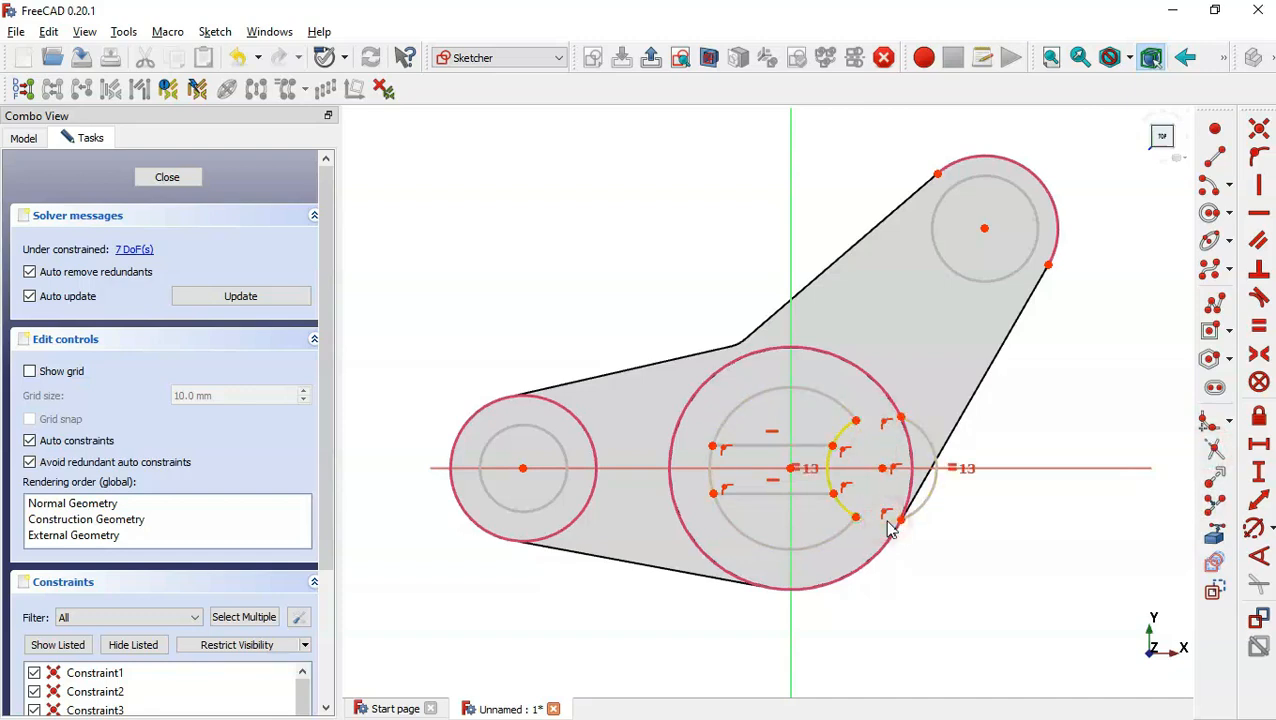
{"action": "left_click", "coordinate": [746, 540]}
{"action": "key", "text": "ctrl+z"}
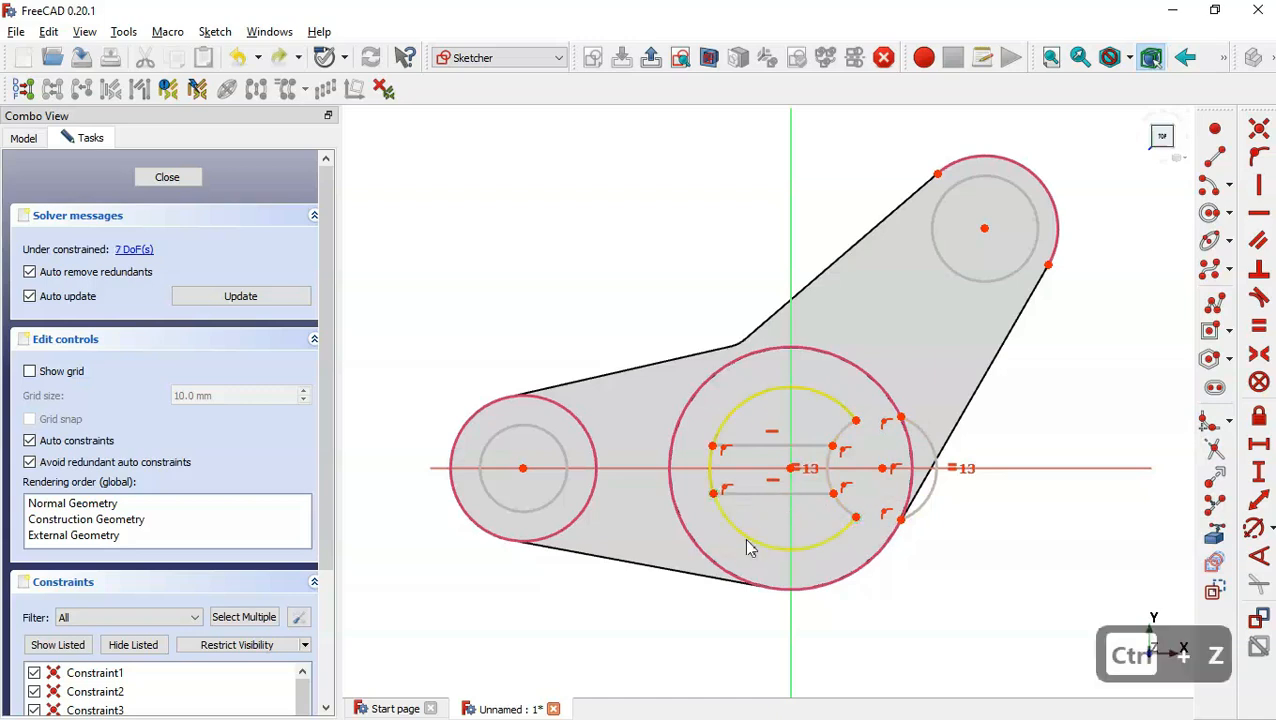
{"action": "left_click", "coordinate": [706, 476]}
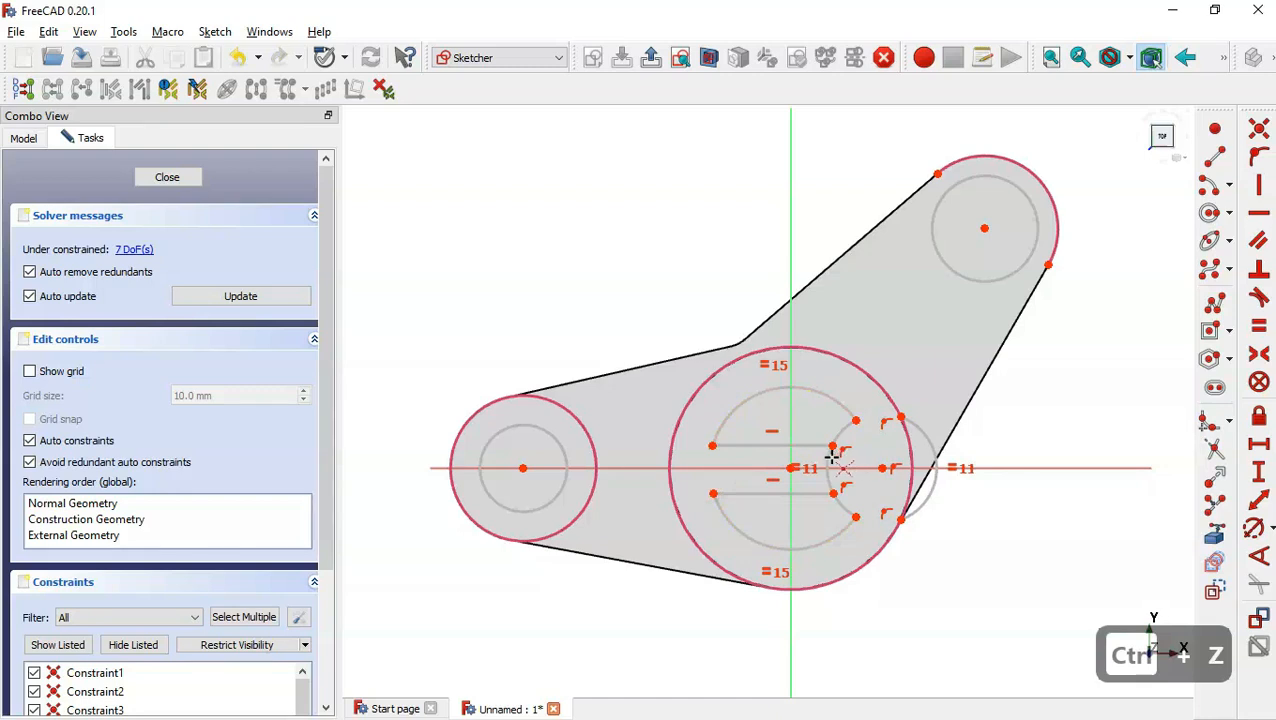
{"action": "left_click", "coordinate": [828, 454]}
{"action": "key", "text": "Escape"}
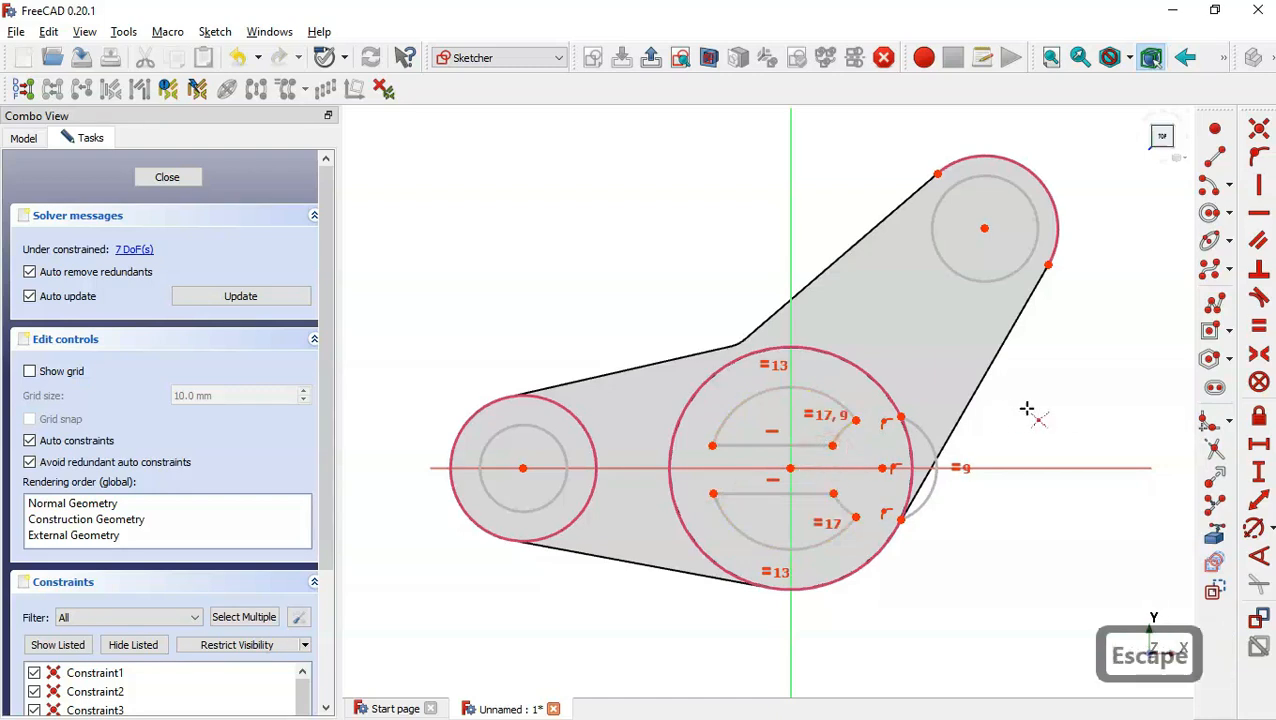
{"action": "left_click", "coordinate": [932, 449]}
{"action": "key", "text": "Delete"}
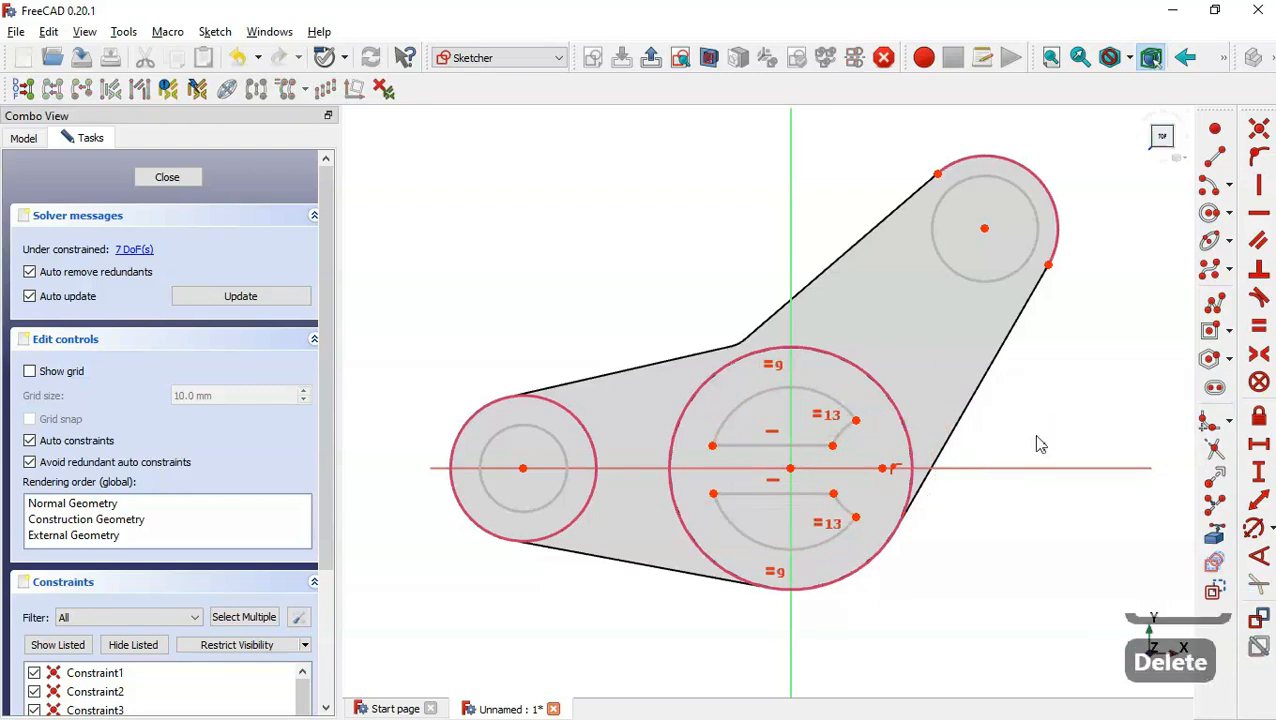
- Check the pocket corners in the reference drawing's plan view, and fillet the three corners of the lower pocket outline
{"action": "key", "text": "alt+Tab"}
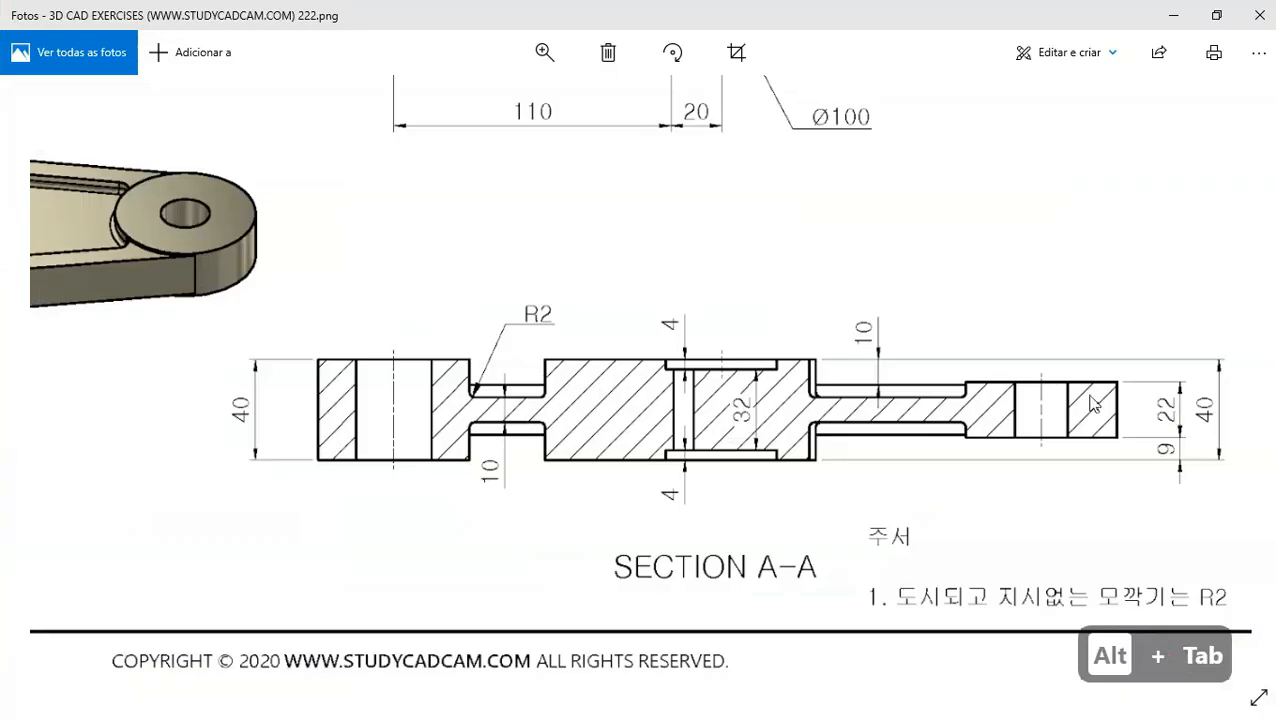
{"action": "scroll", "coordinate": [800, 388], "scroll_direction": "up", "scroll_amount": 5}
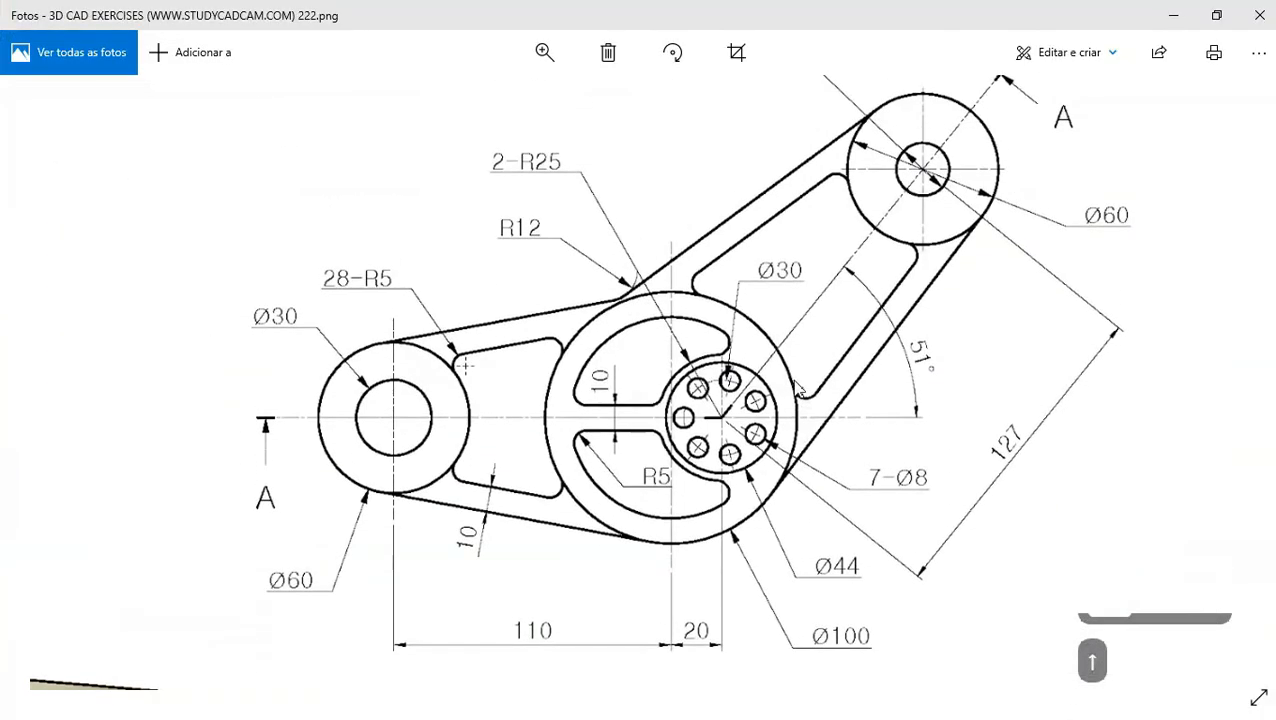
{"action": "key", "text": "alt+Tab"}
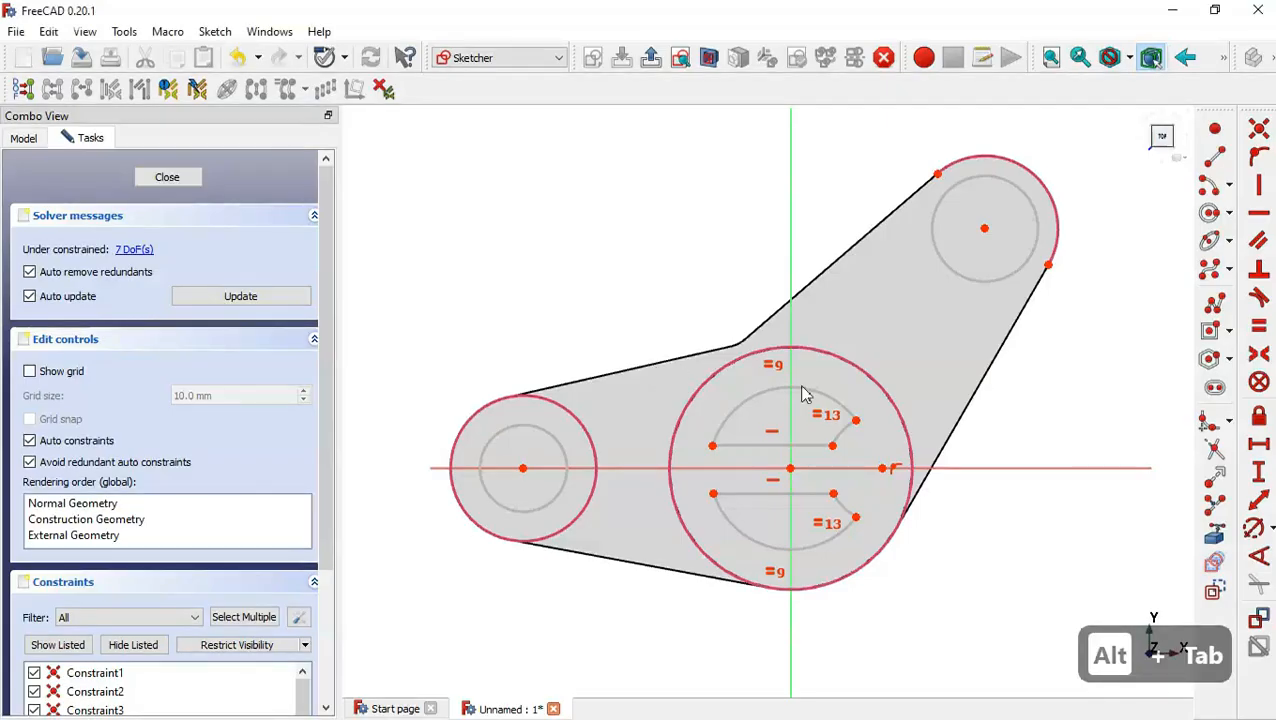
{"action": "left_click", "coordinate": [1212, 420]}
{"action": "scroll", "coordinate": [822, 500], "scroll_direction": "up", "scroll_amount": 4}
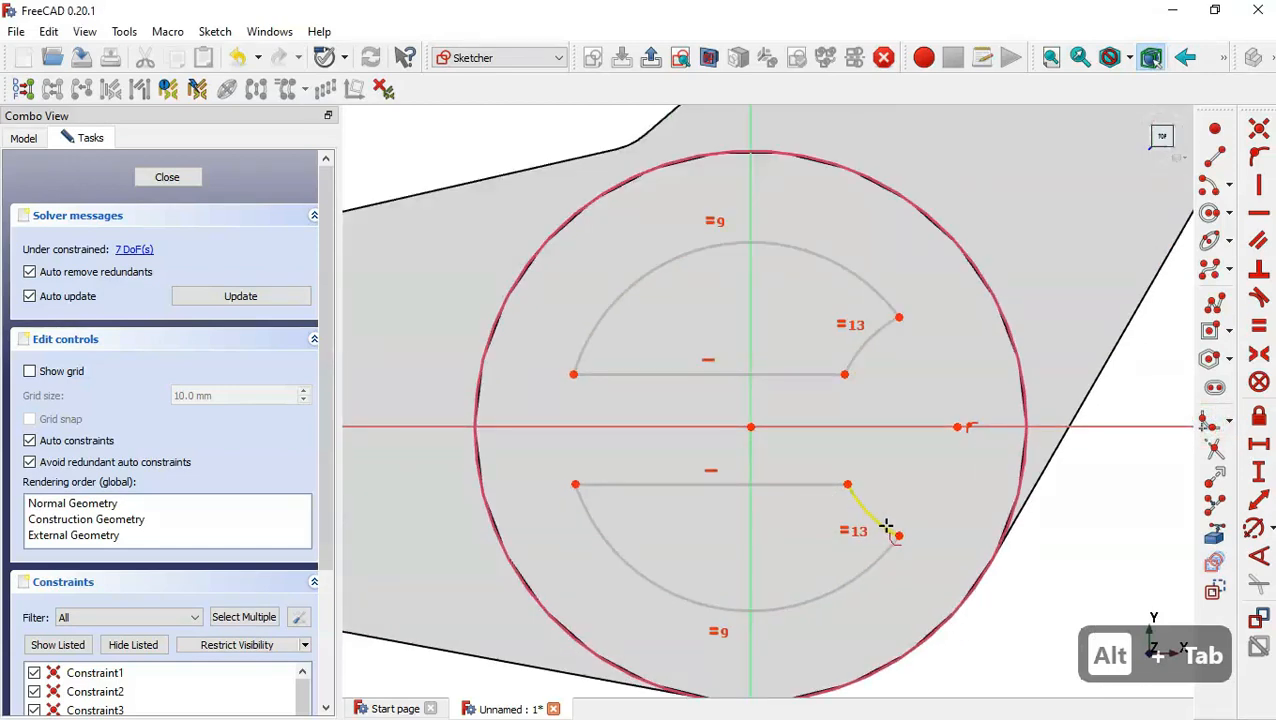
{"action": "left_click", "coordinate": [886, 526]}
{"action": "left_click", "coordinate": [883, 549]}
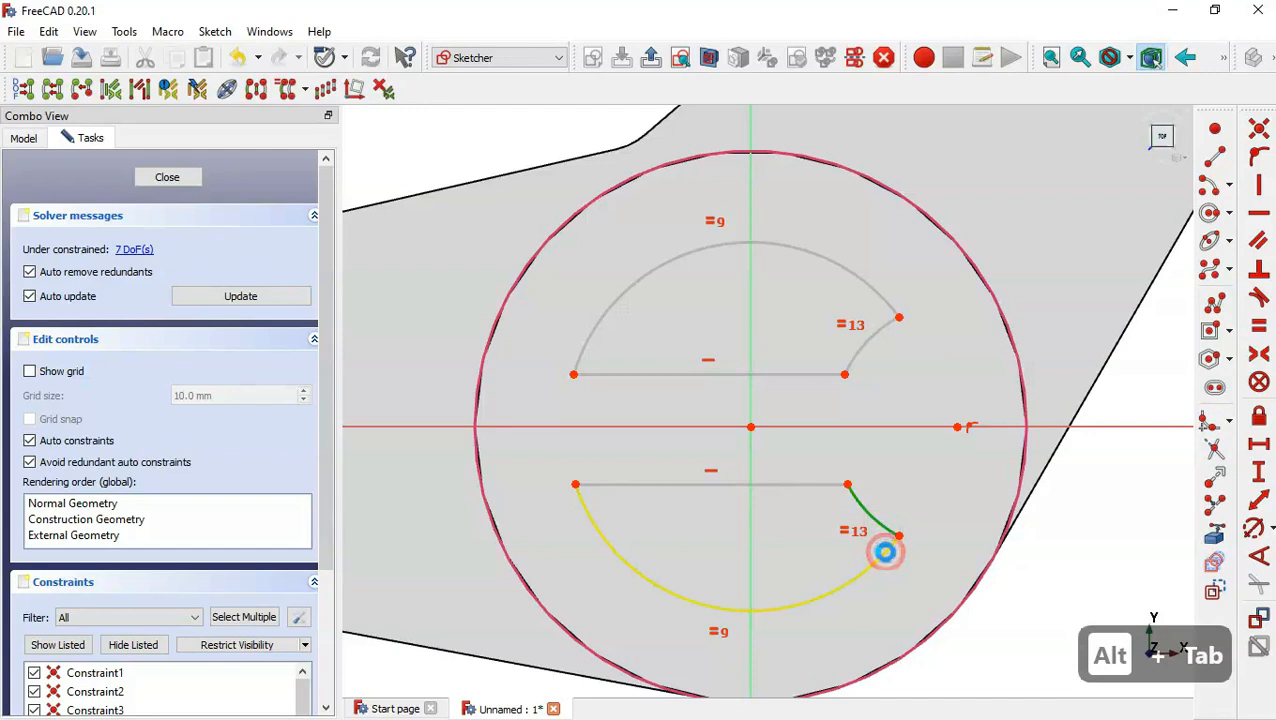
{"action": "left_click", "coordinate": [858, 503]}
{"action": "left_click", "coordinate": [832, 485]}
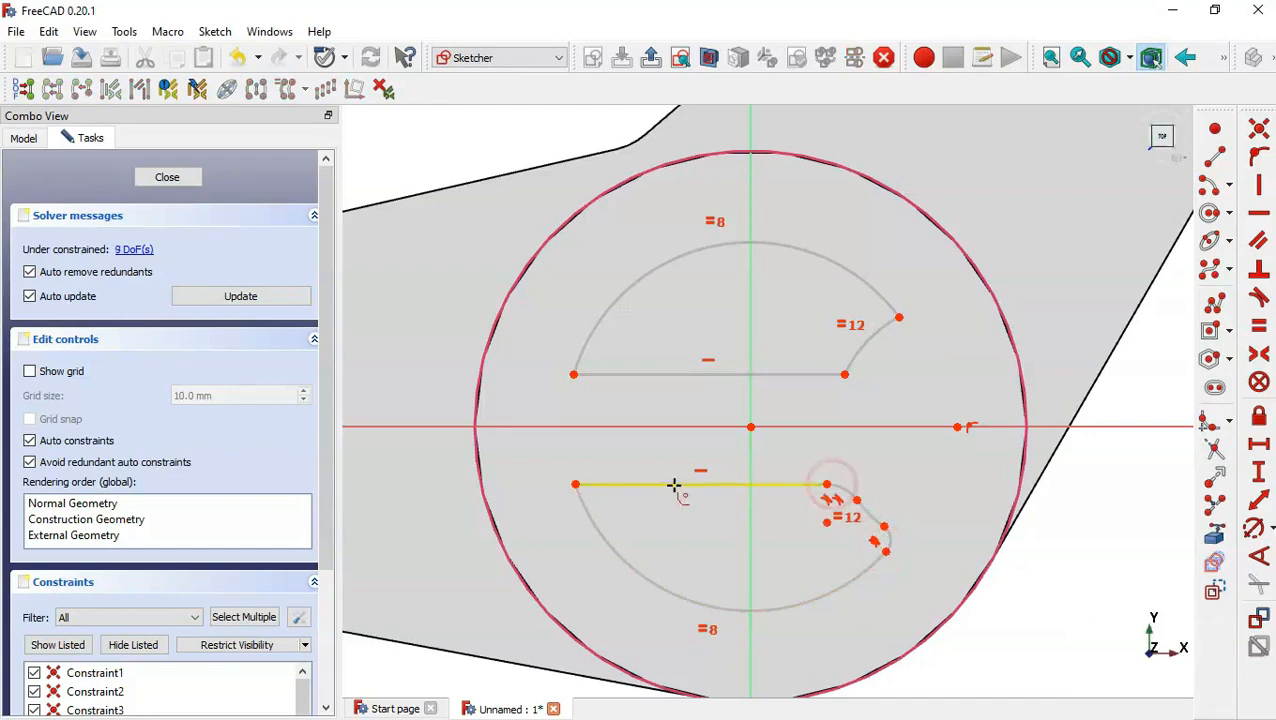
{"action": "left_click", "coordinate": [632, 484]}
{"action": "left_click", "coordinate": [598, 530]}
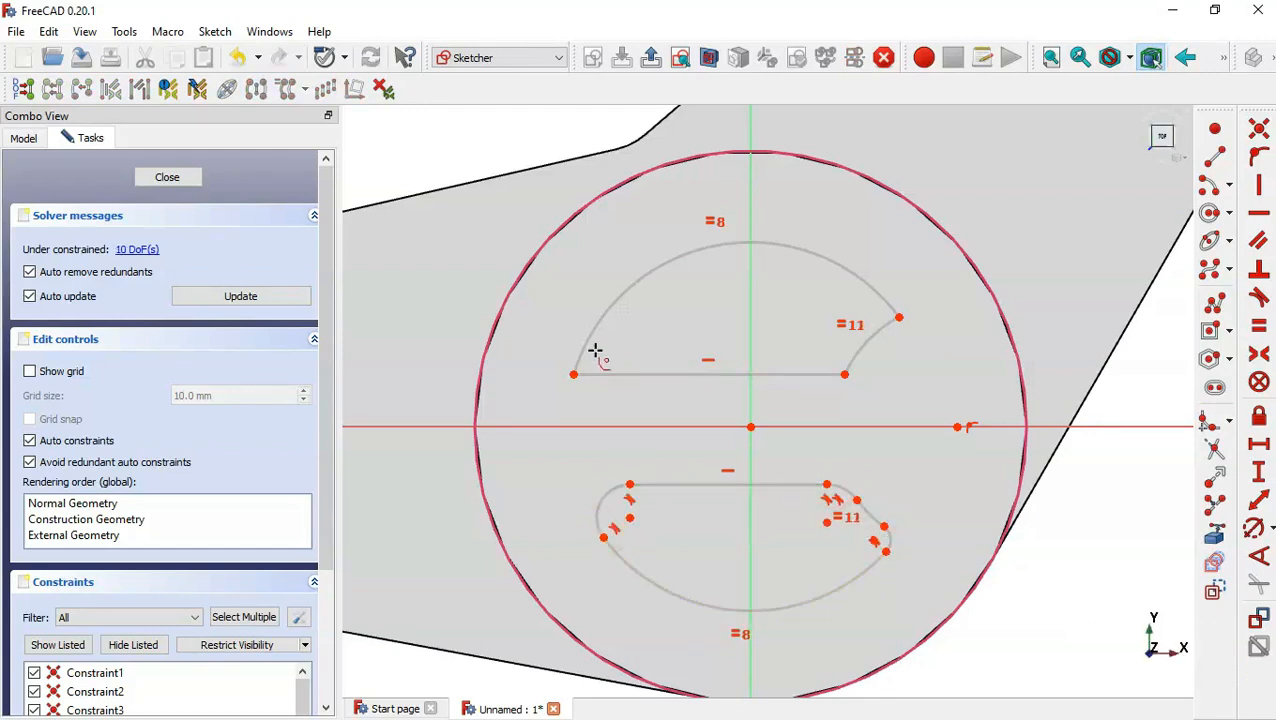
- Fillet the three corners of the upper pocket outline and compare the result with the reference drawing's plan view
{"action": "left_click", "coordinate": [591, 343]}
{"action": "left_click", "coordinate": [628, 375]}
{"action": "left_click", "coordinate": [884, 302]}
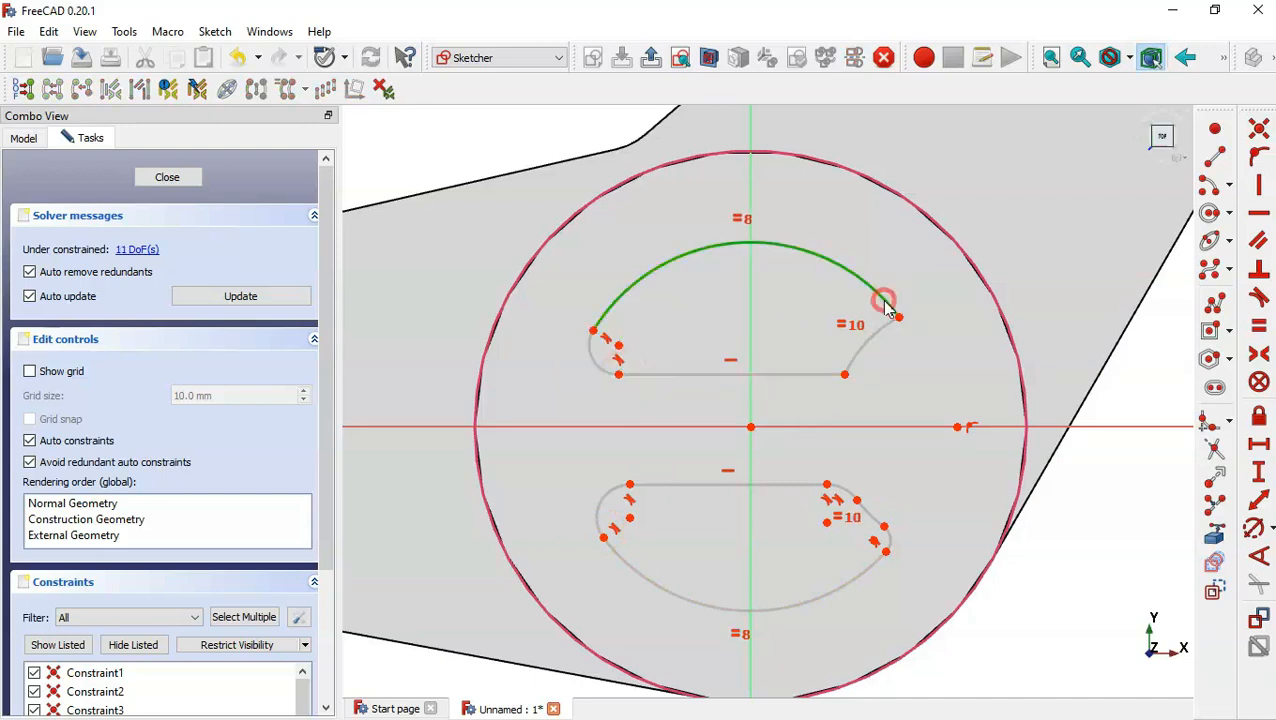
{"action": "left_click", "coordinate": [876, 336]}
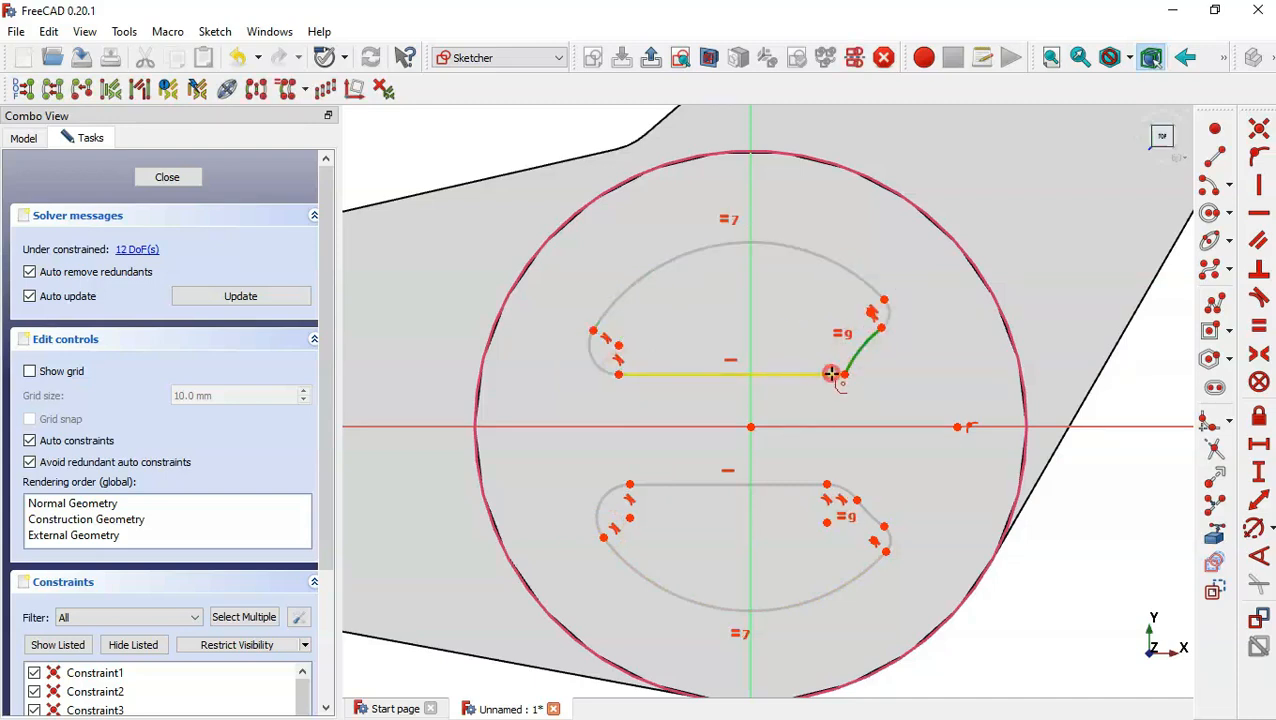
{"action": "left_click", "coordinate": [831, 374]}
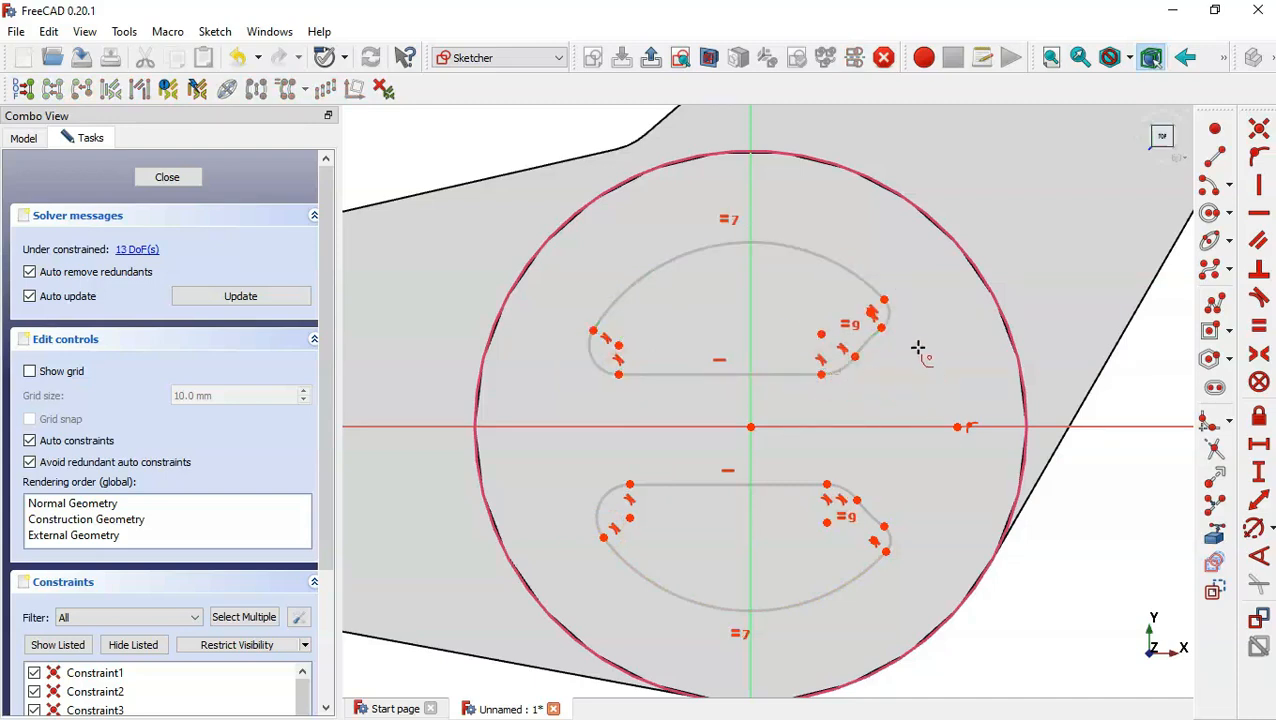
{"action": "key", "text": "Escape"}
{"action": "key", "text": "alt+Tab"}
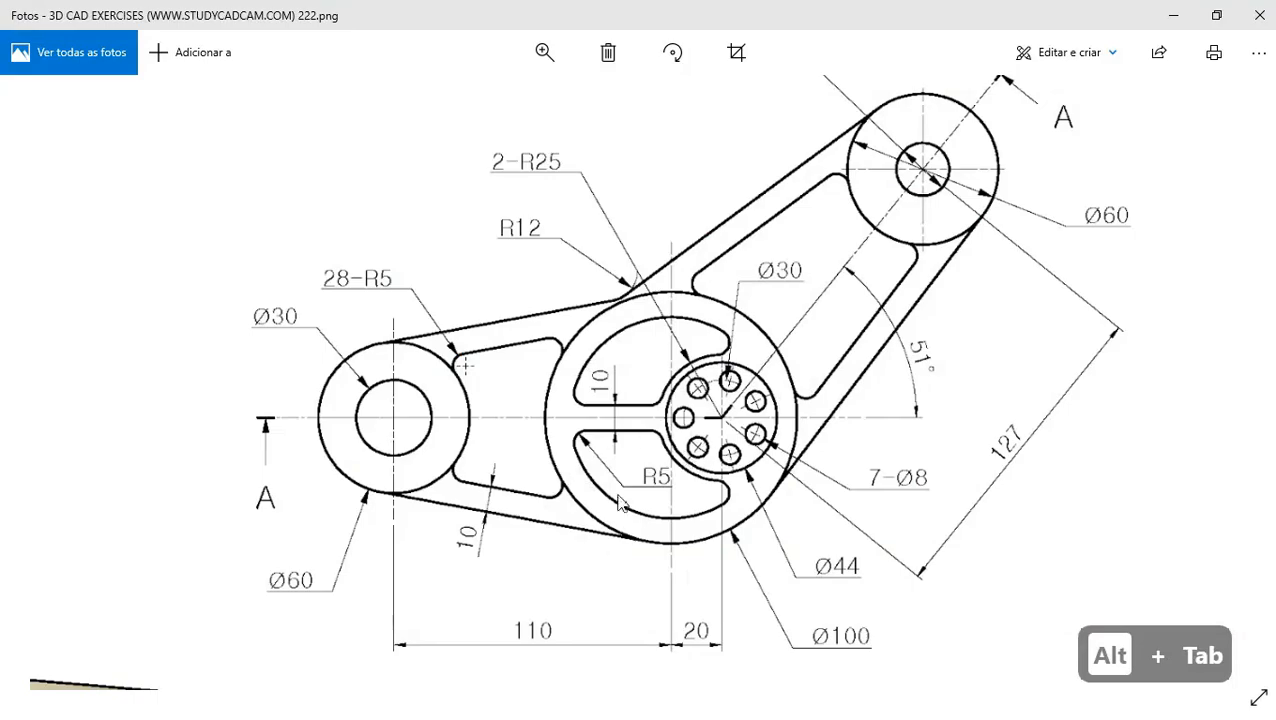
{"action": "key", "text": "alt+Tab"}
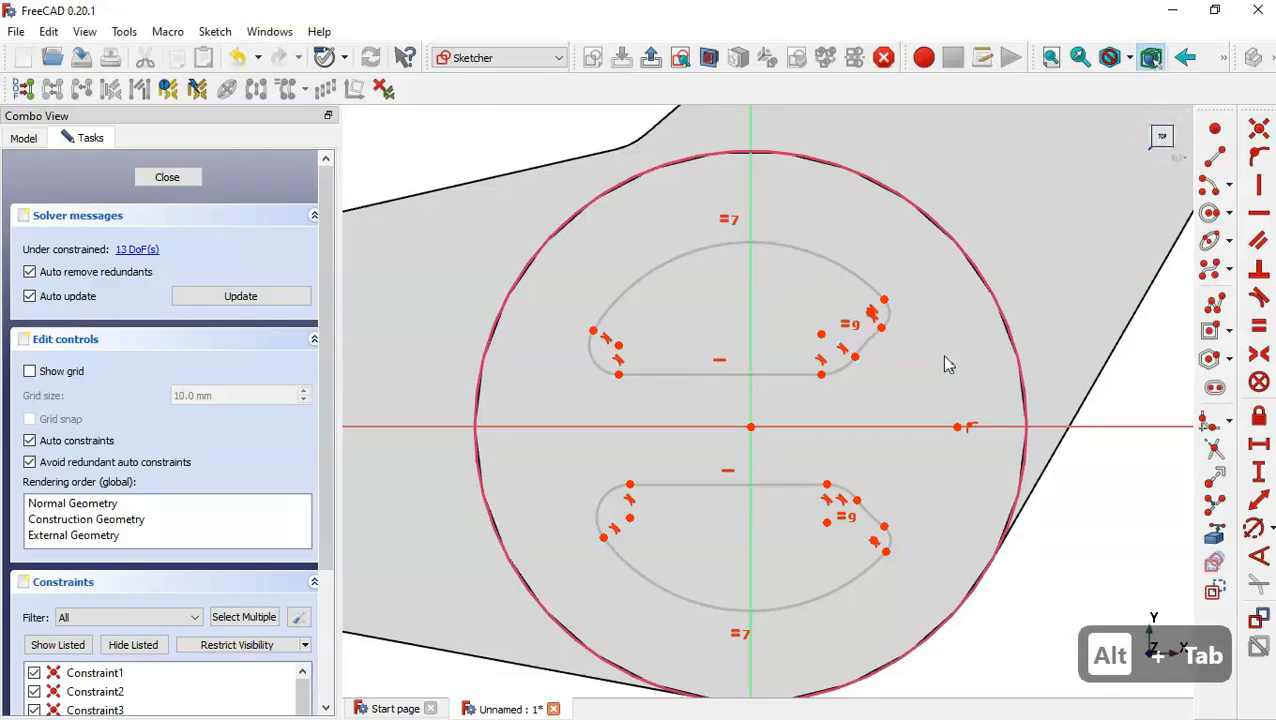
- Leave the pocket sketch and reopen it for editing
{"action": "key", "text": "Escape"}
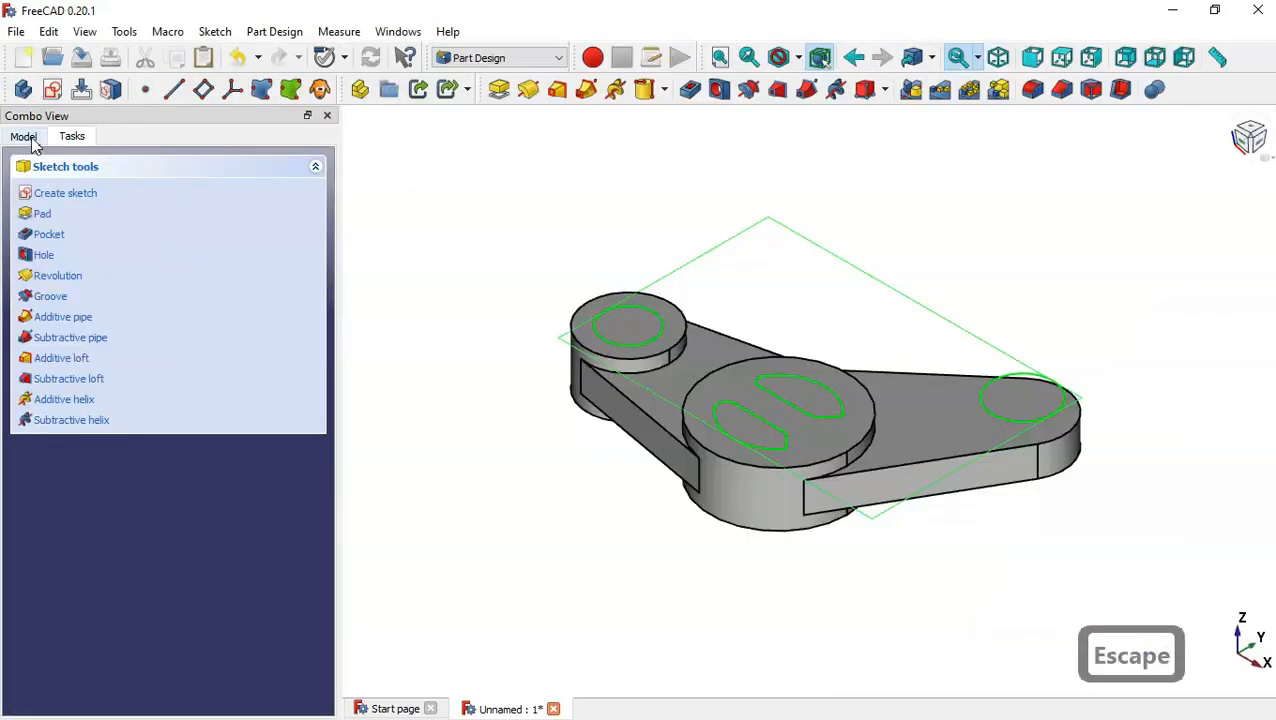
{"action": "left_click", "coordinate": [23, 137]}
{"action": "double_click", "coordinate": [182, 290]}
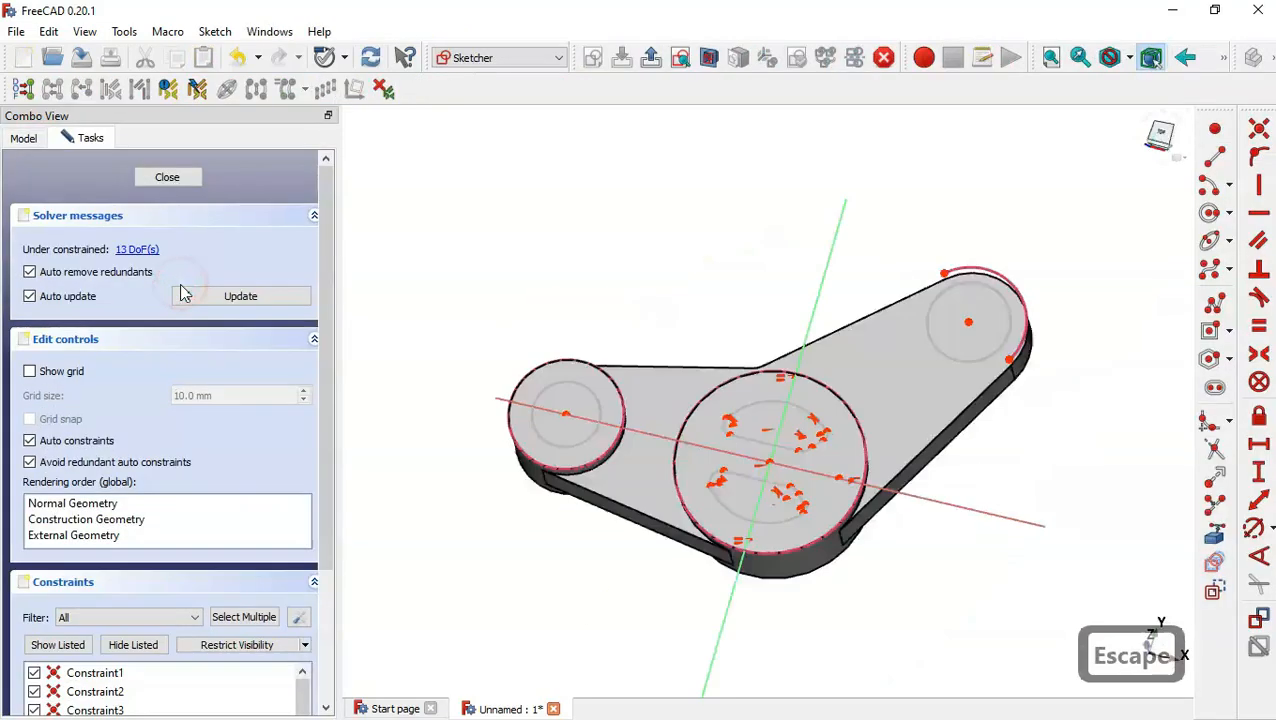
- Enlarge the corner fillets of both pocket outlines freehand inside the central circle
{"action": "scroll", "coordinate": [851, 492], "scroll_direction": "up", "scroll_amount": 5}
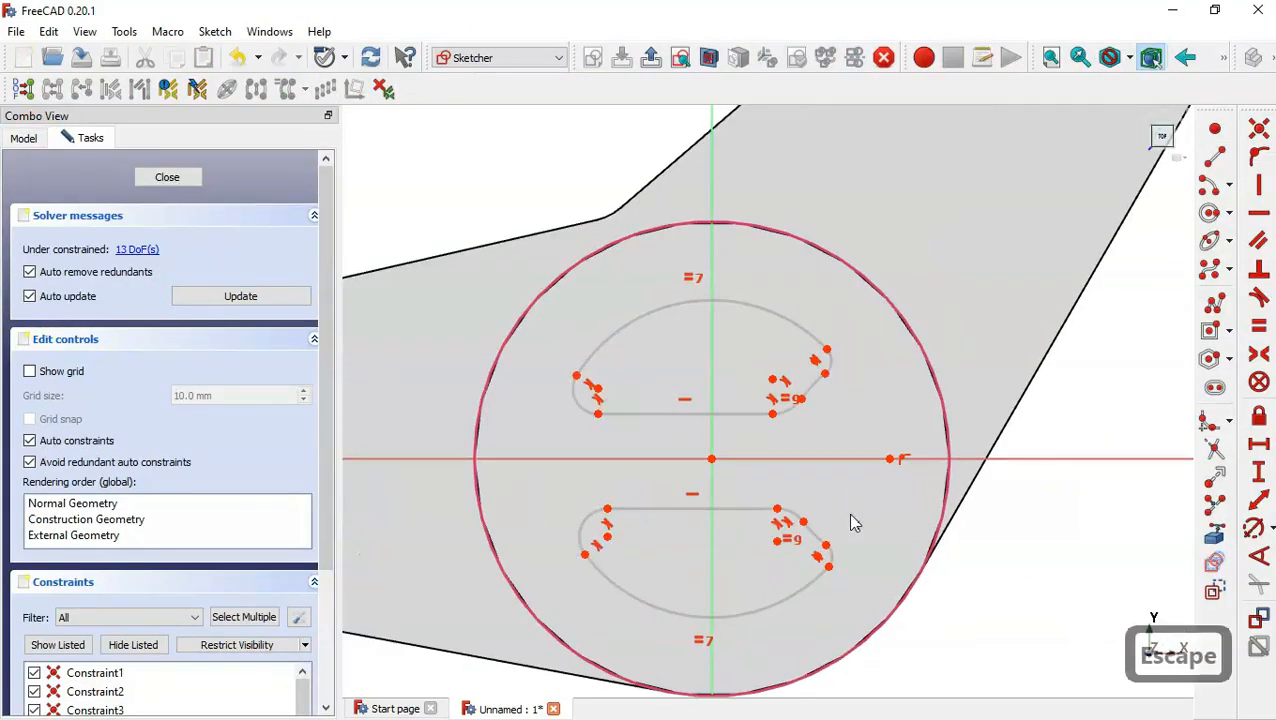
{"action": "left_click", "coordinate": [832, 561]}
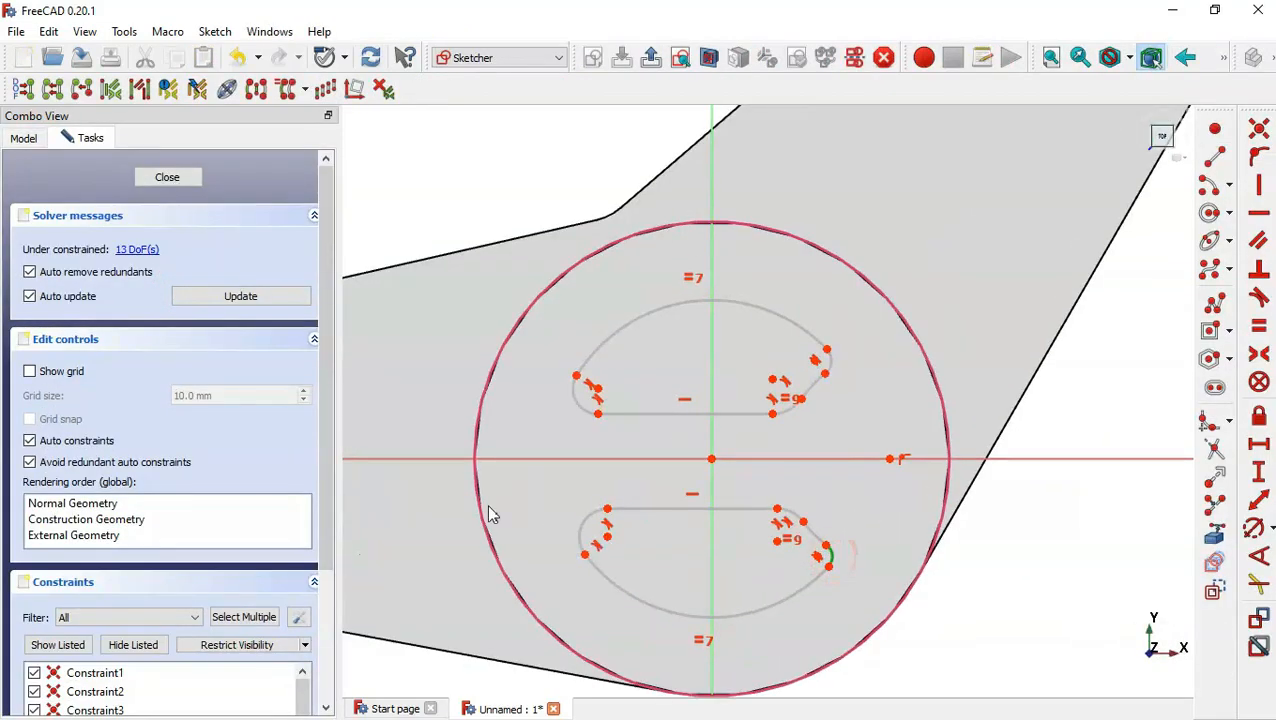
{"action": "left_click", "coordinate": [589, 527]}
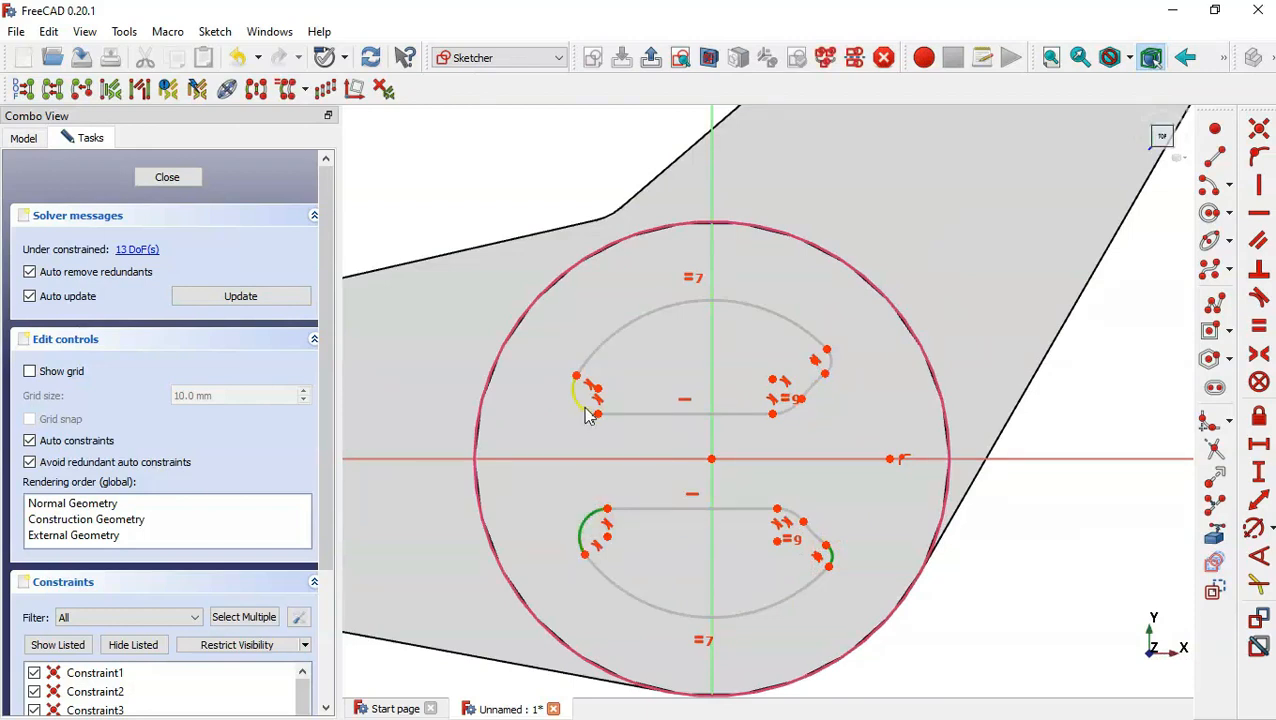
{"action": "left_click_drag", "start_coordinate": [790, 417], "coordinate": [826, 404]}
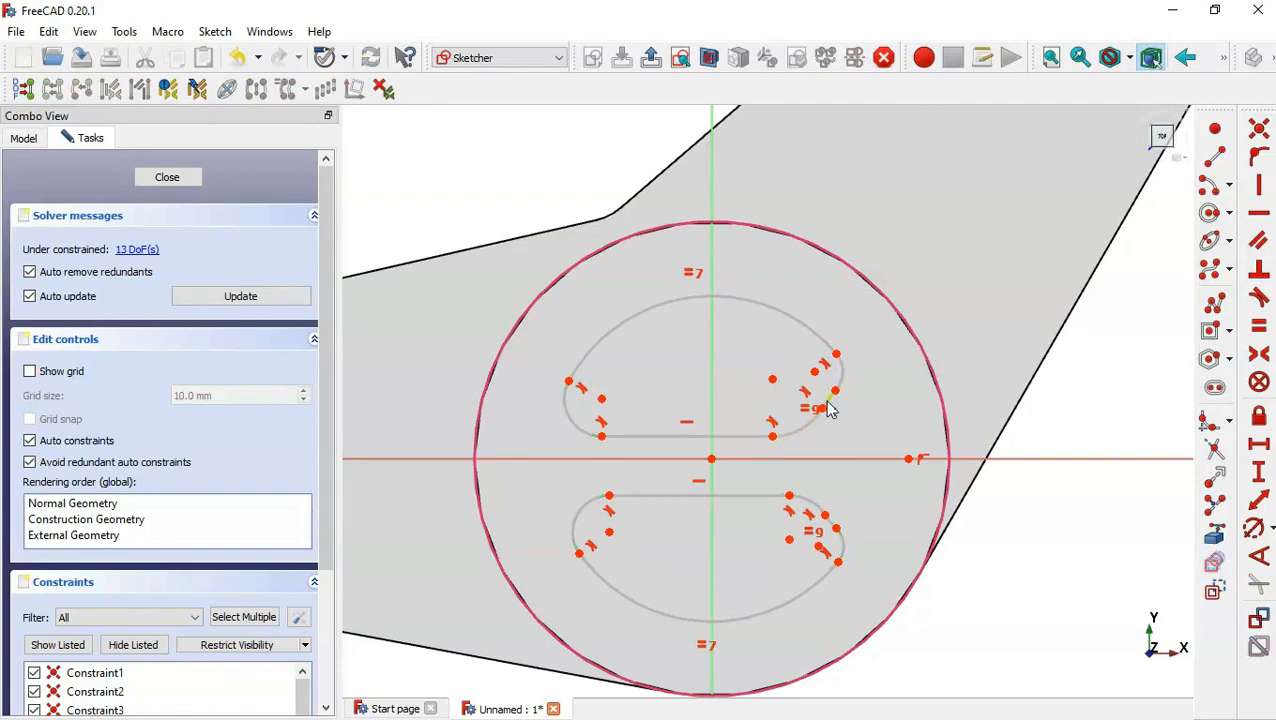
- Constrain all six corner fillet arcs of the upper and lower pocket outlines to be equal
{"action": "left_click", "coordinate": [838, 379]}
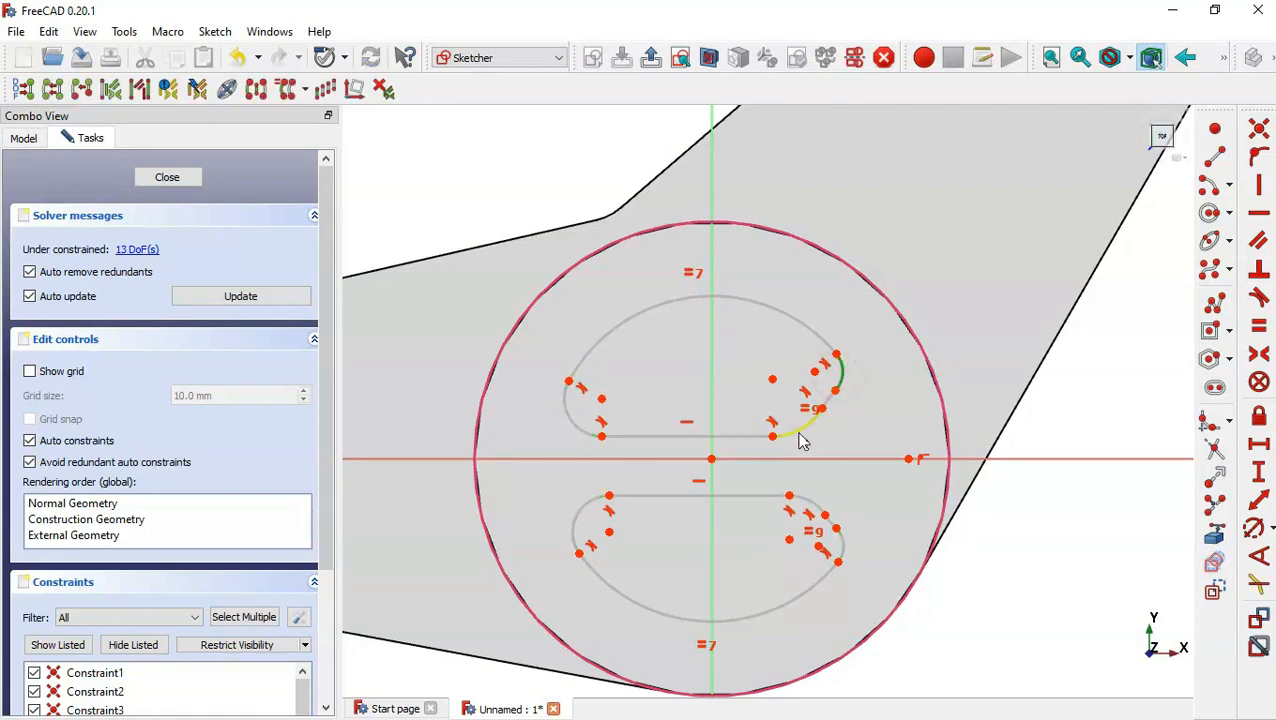
{"action": "left_click", "coordinate": [799, 436]}
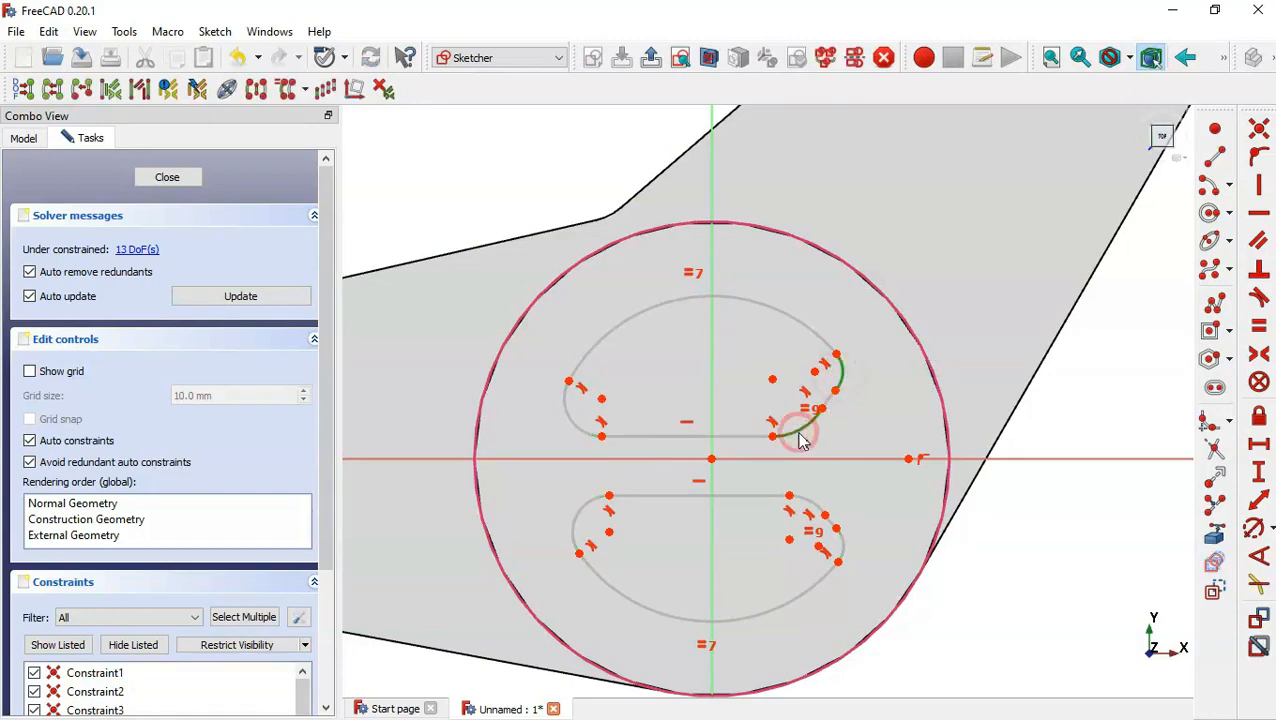
{"action": "left_click", "coordinate": [587, 437]}
{"action": "left_click", "coordinate": [589, 508]}
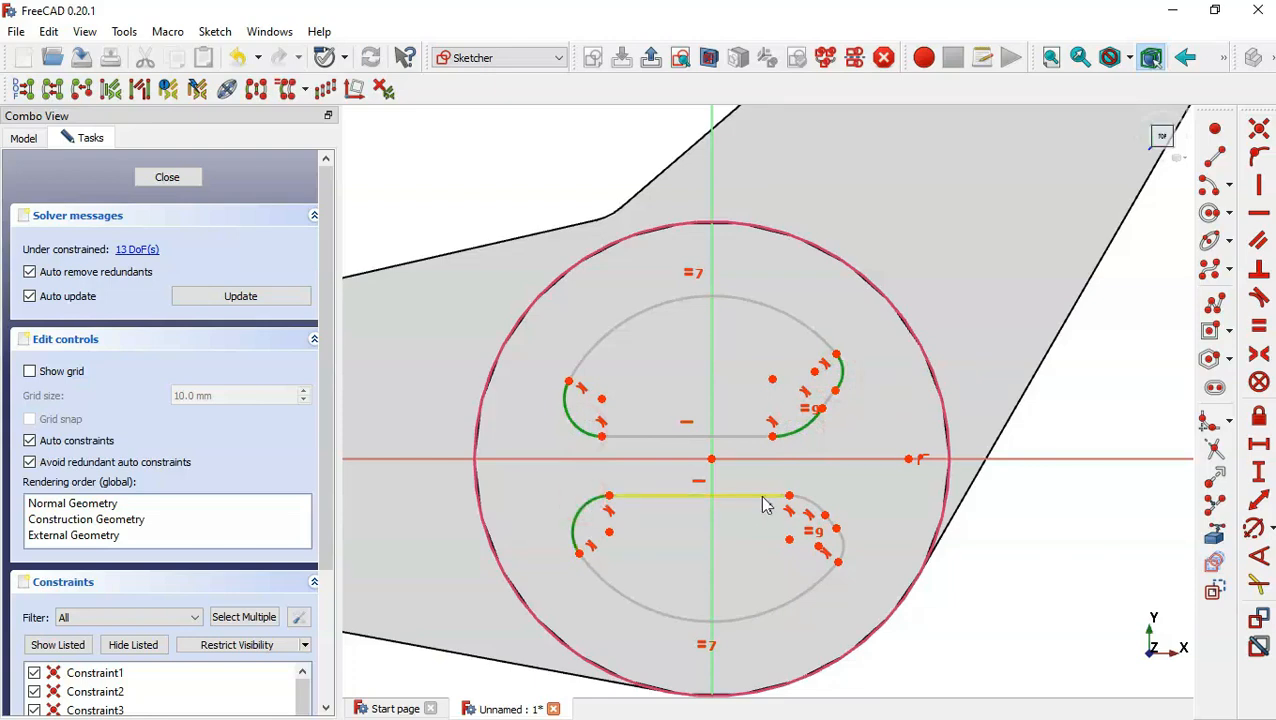
{"action": "left_click", "coordinate": [807, 501]}
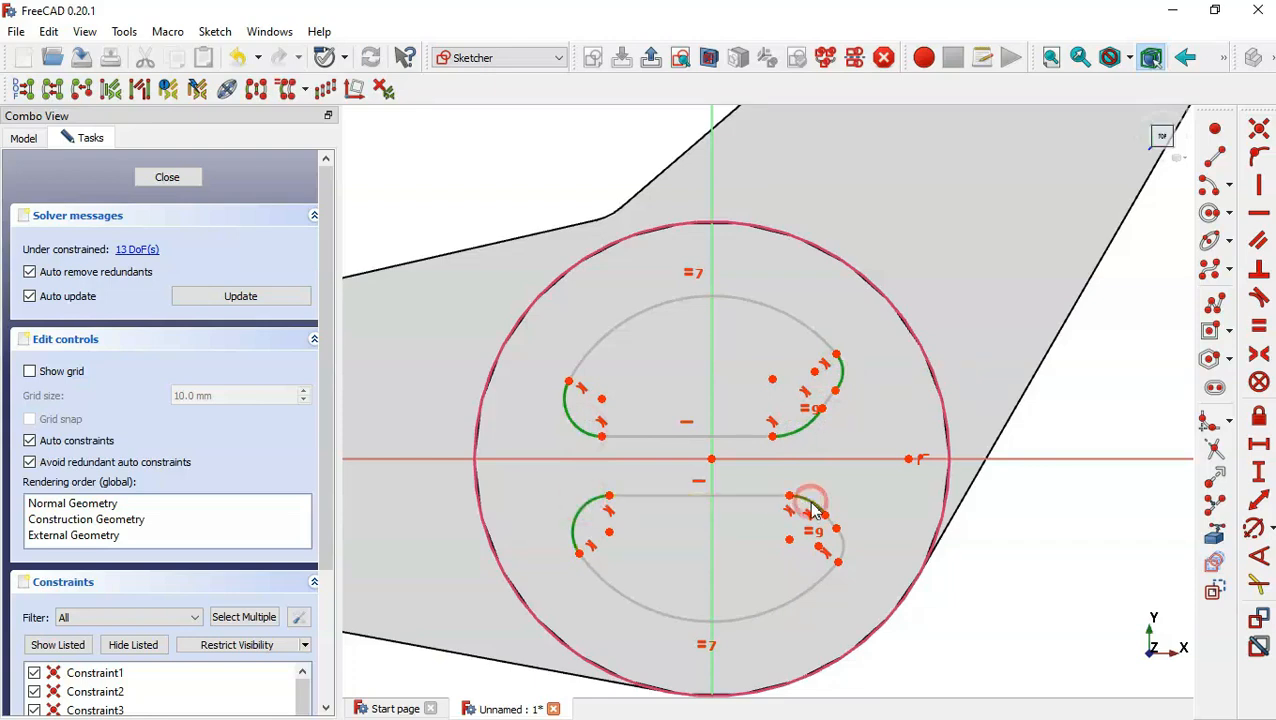
{"action": "left_click", "coordinate": [844, 550]}
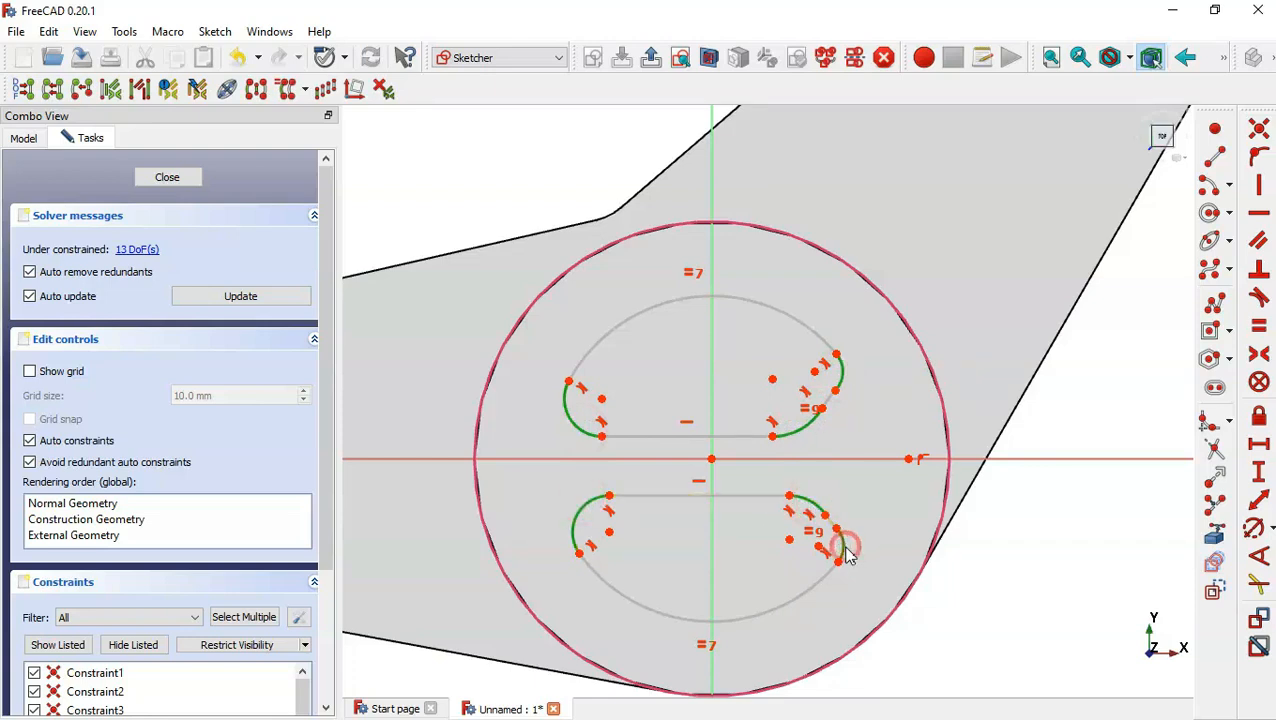
{"action": "left_click", "coordinate": [1260, 328]}
- Make the left endpoints of the two pockets' horizontal lines symmetric about the horizontal axis
{"action": "scroll", "coordinate": [925, 430], "scroll_direction": "down", "scroll_amount": 1}
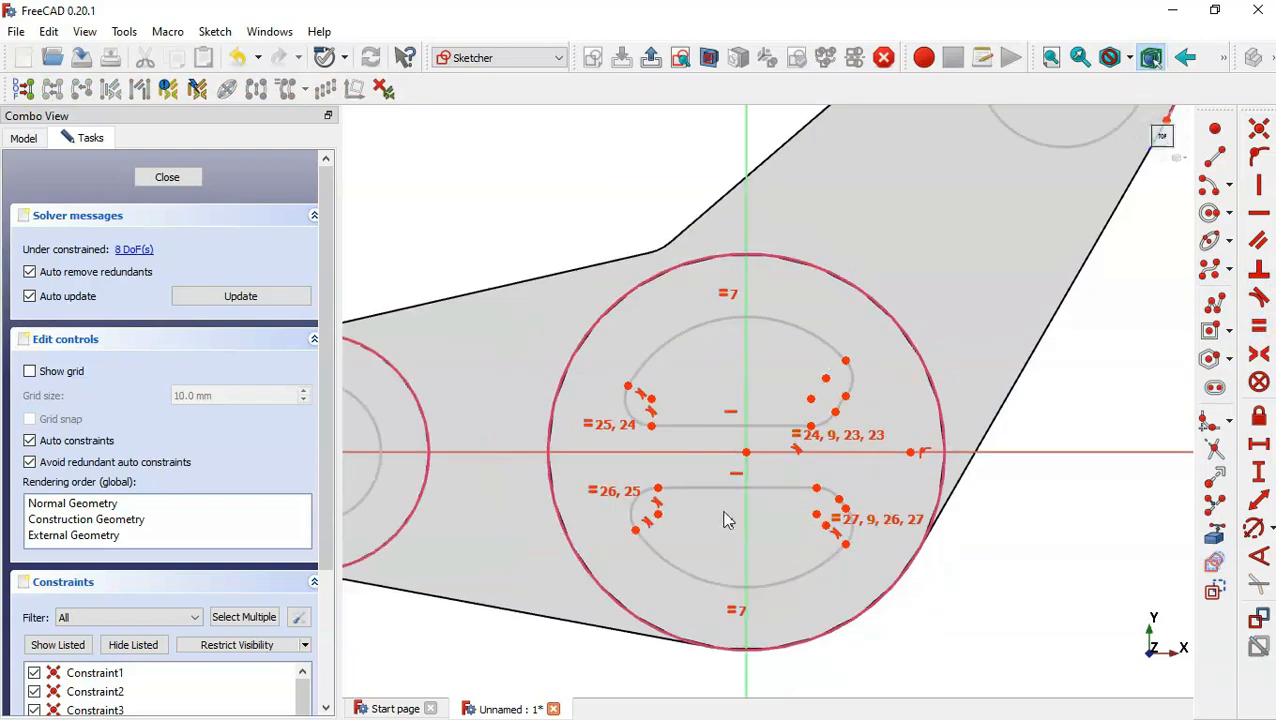
{"action": "left_click", "coordinate": [1259, 354]}
{"action": "left_click", "coordinate": [652, 425]}
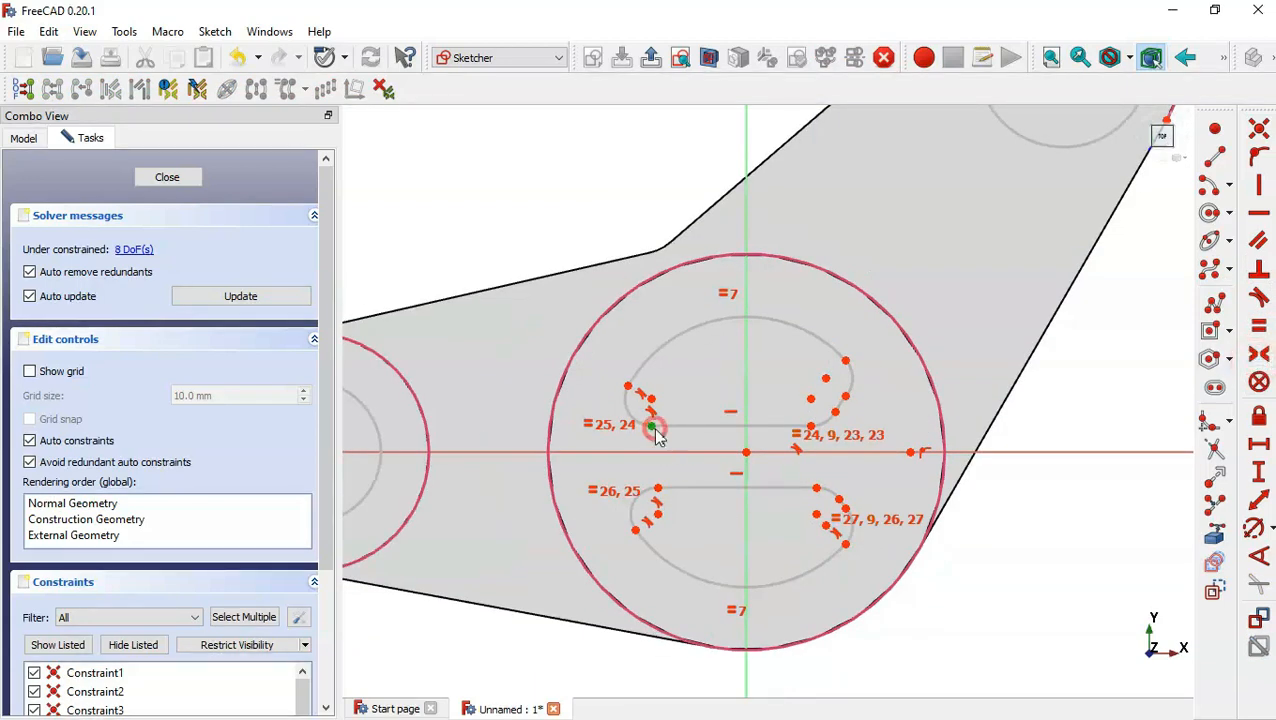
{"action": "left_click", "coordinate": [659, 488]}
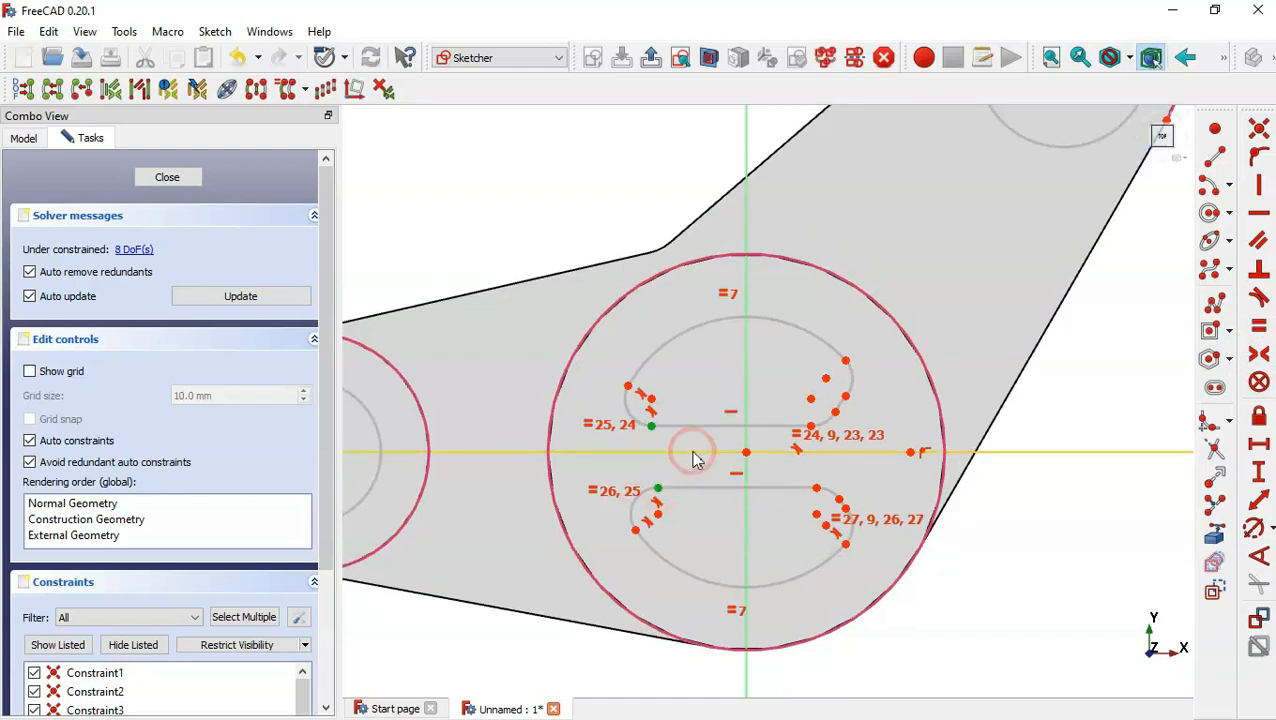
{"action": "left_click", "coordinate": [692, 452]}
- Constrain the vertical distance between the two pockets' horizontal lines to 10 mm, after checking the web width in the reference drawing
{"action": "left_click", "coordinate": [1258, 470]}
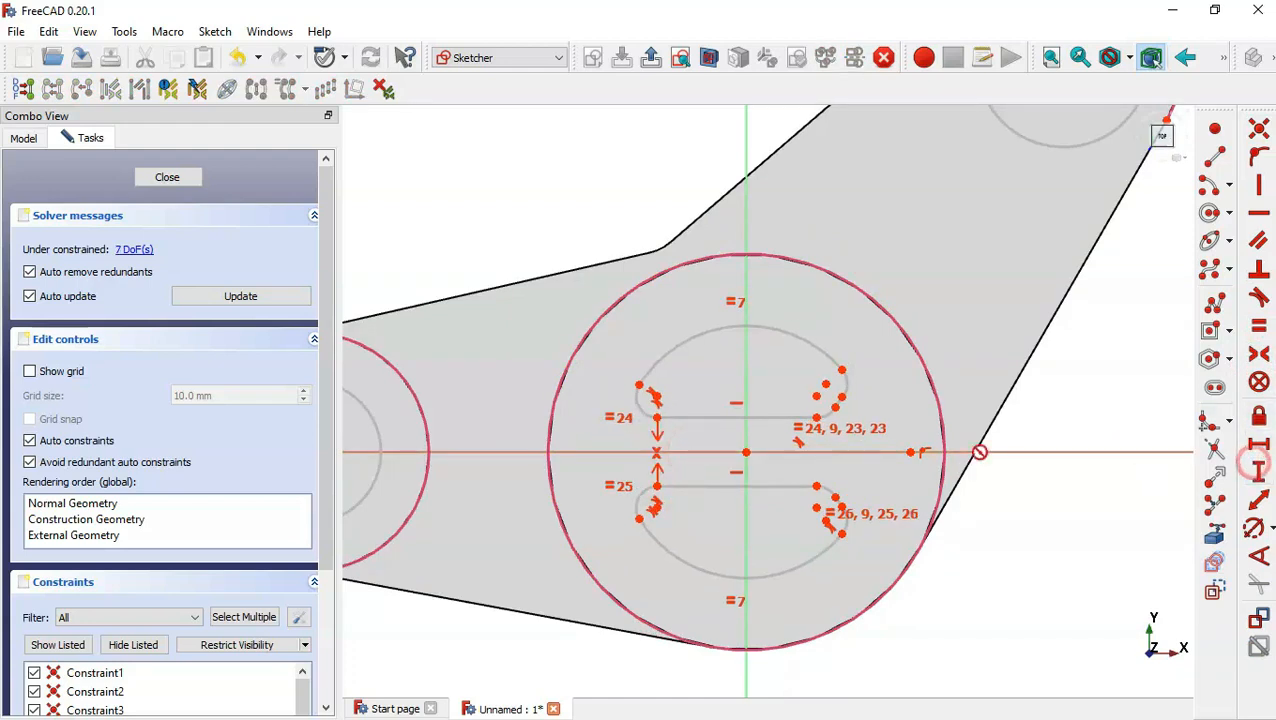
{"action": "left_click", "coordinate": [657, 417]}
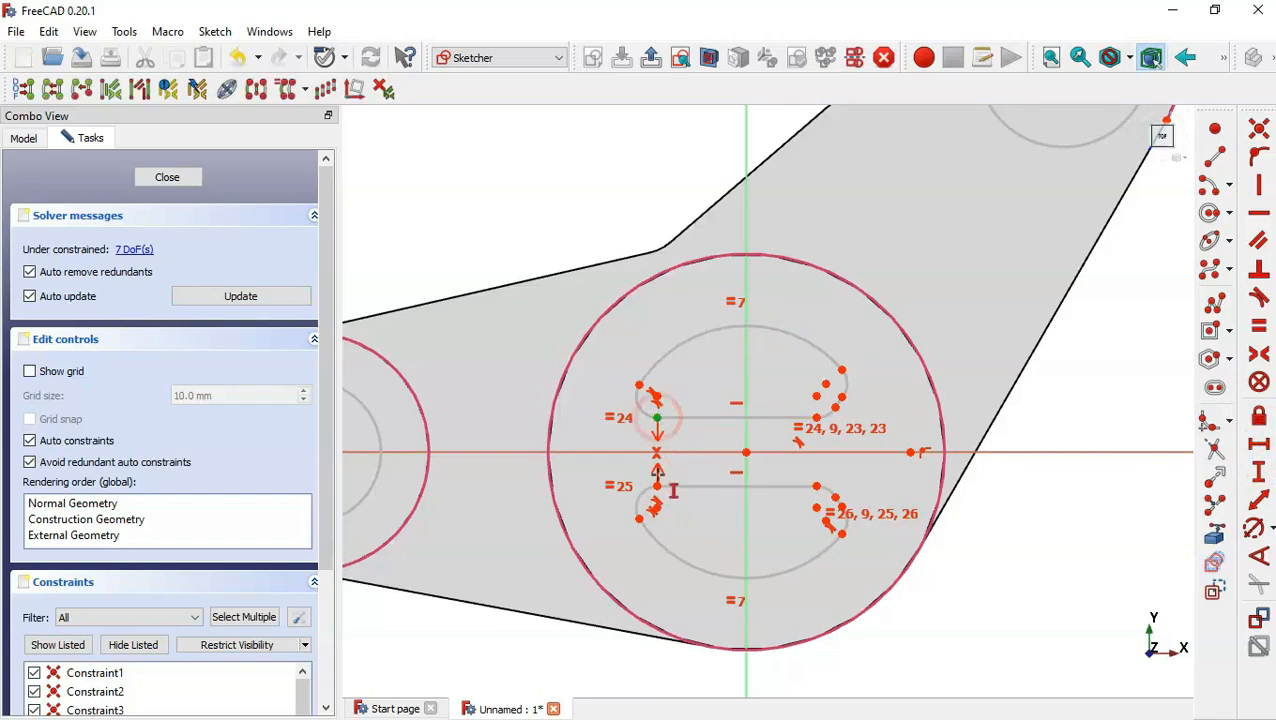
{"action": "left_click", "coordinate": [657, 487]}
{"action": "key", "text": "alt+Tab"}
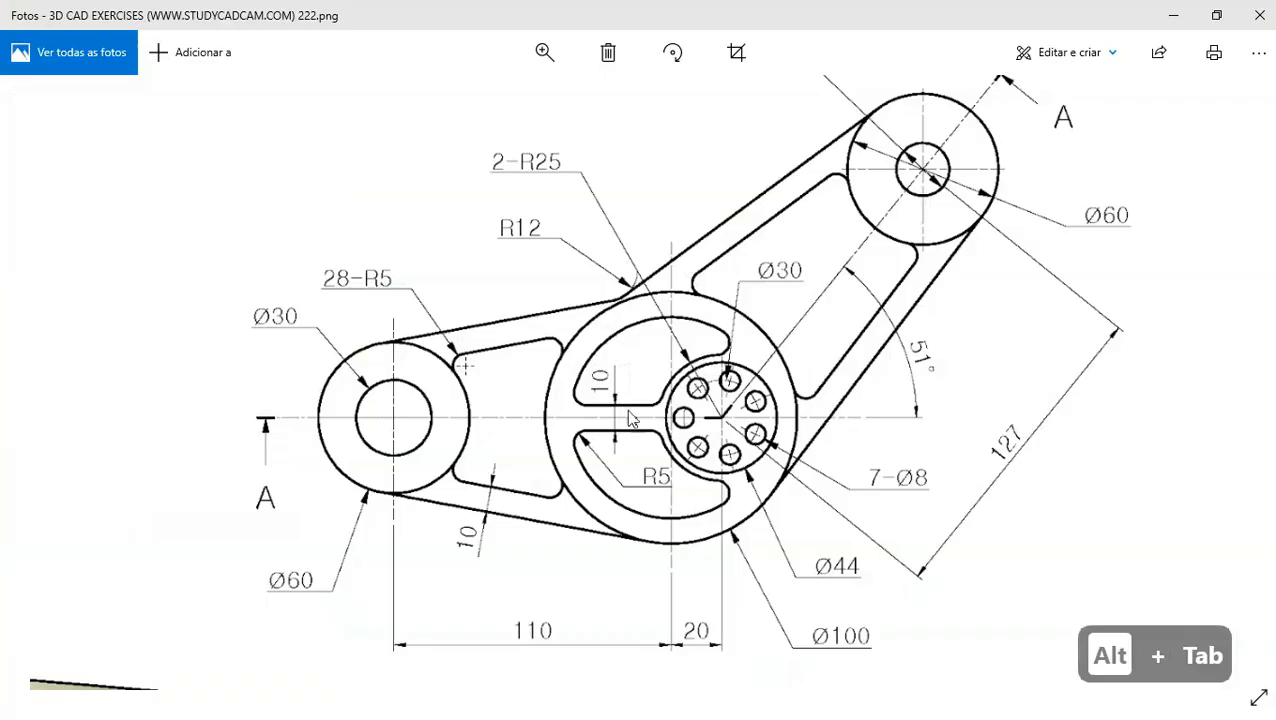
{"action": "key", "text": "alt+Tab"}
{"action": "type", "text": "10"}
{"action": "key", "text": "Return"}
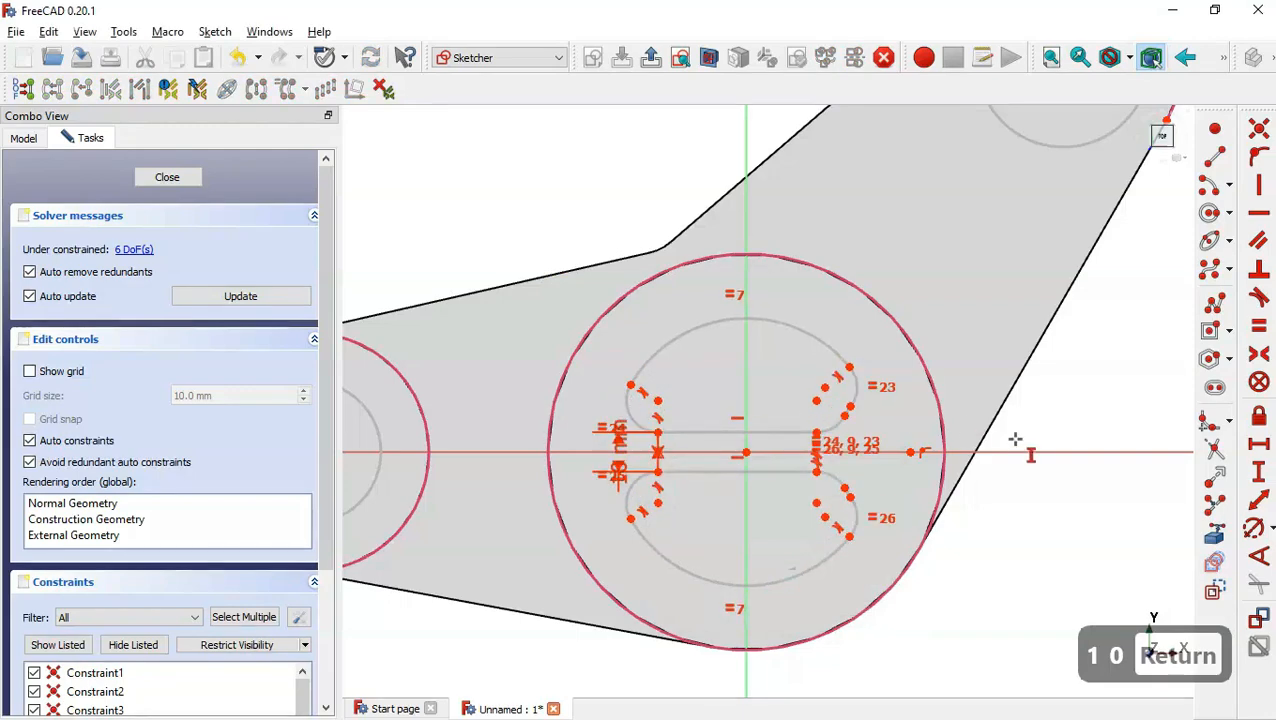
- Constrain the lower pocket's outer right corner fillet to a radius of 5 mm
{"action": "left_click", "coordinate": [1253, 527]}
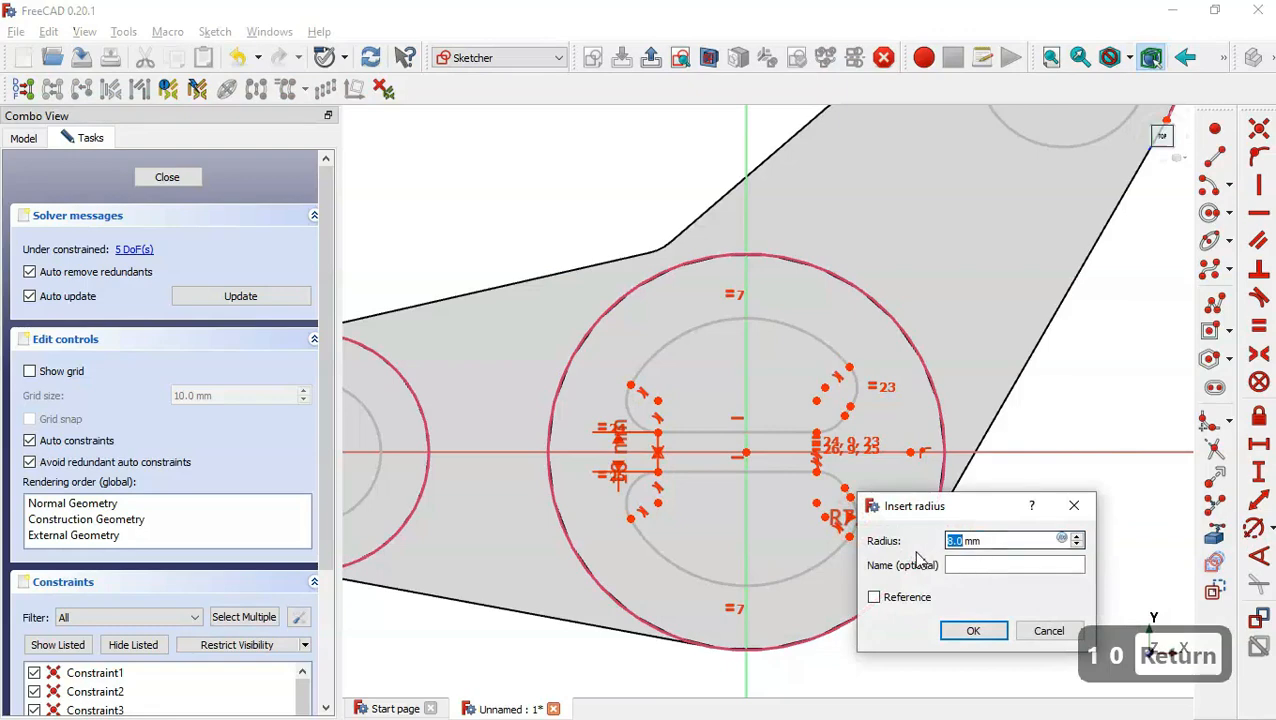
{"action": "type", "text": "5"}
{"action": "key", "text": "Return"}
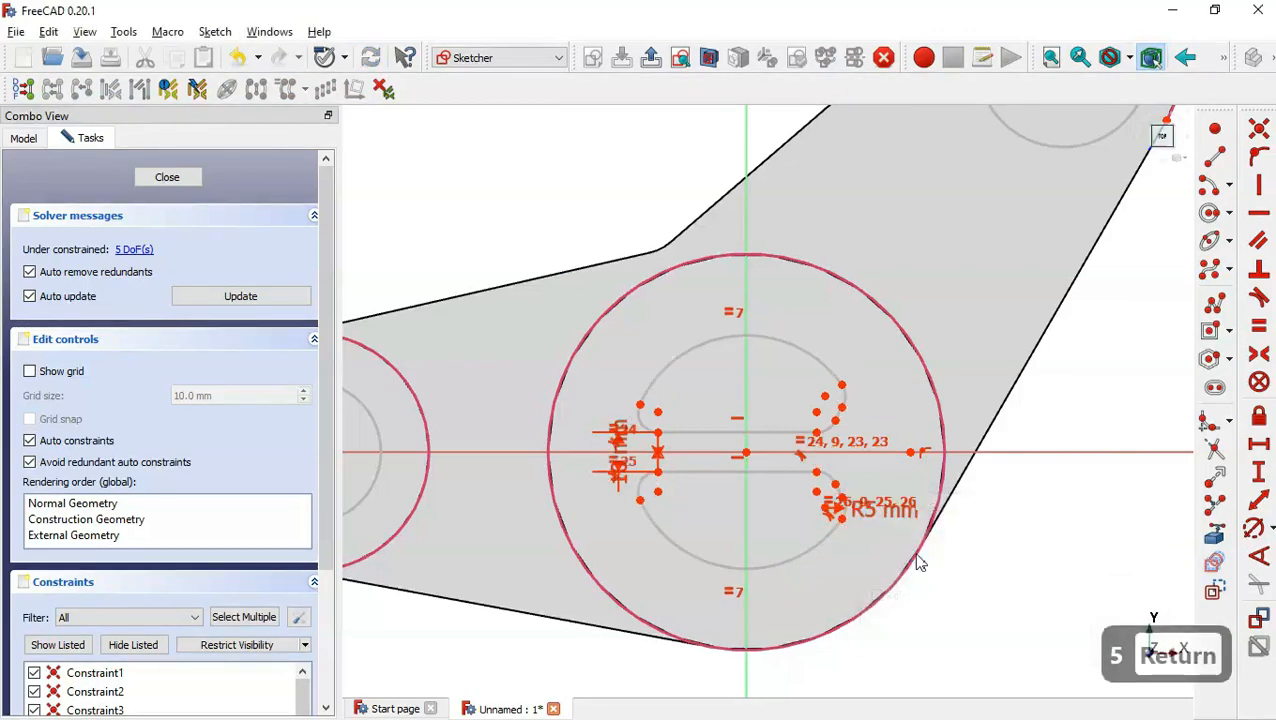
- Check the pocket arc radius in the reference drawing and constrain the upper pocket's short right-side arc to a radius of 25 mm
{"action": "scroll", "coordinate": [930, 468], "scroll_direction": "down", "scroll_amount": 2}
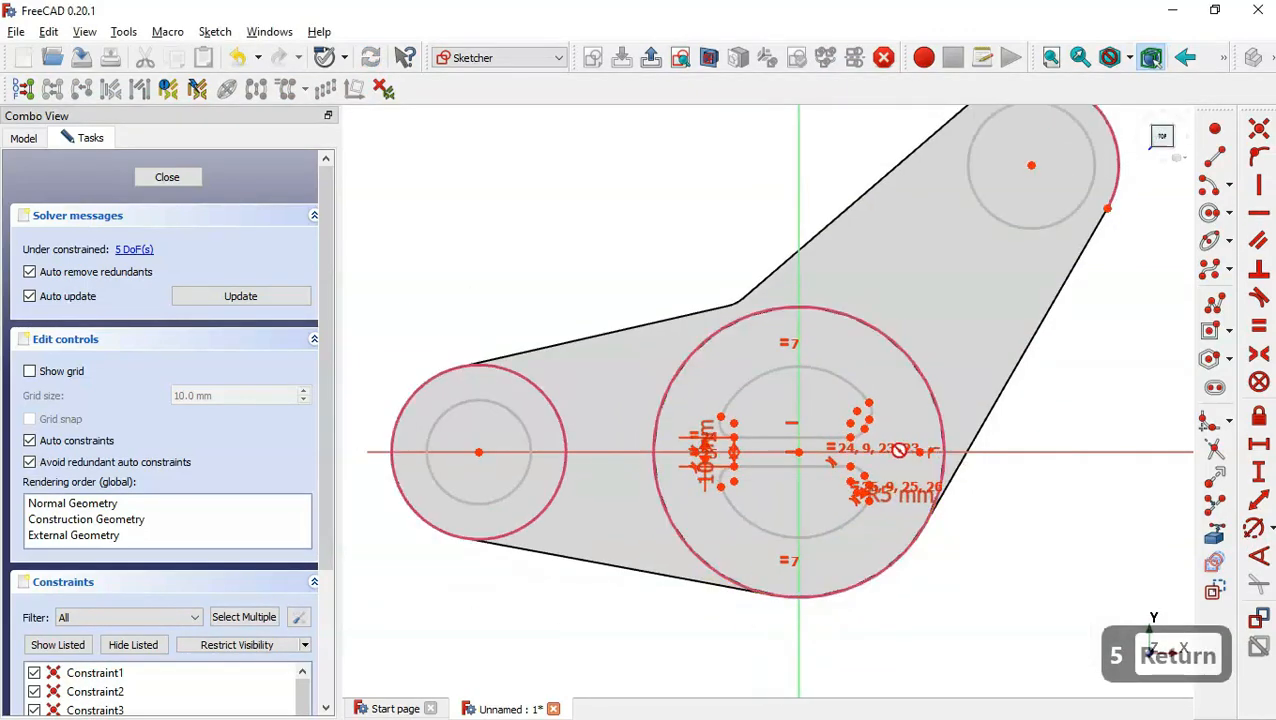
{"action": "scroll", "coordinate": [900, 455], "scroll_direction": "up", "scroll_amount": 5}
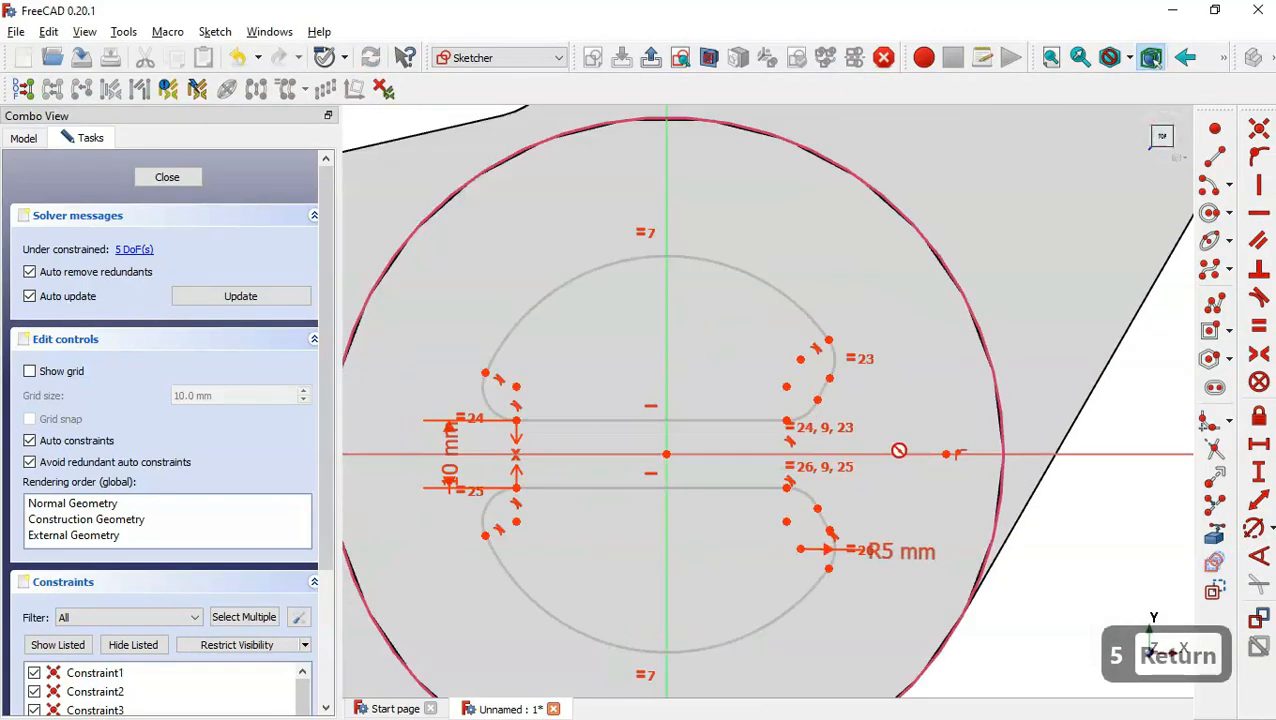
{"action": "left_click", "coordinate": [825, 390]}
{"action": "key", "text": "alt+Tab"}
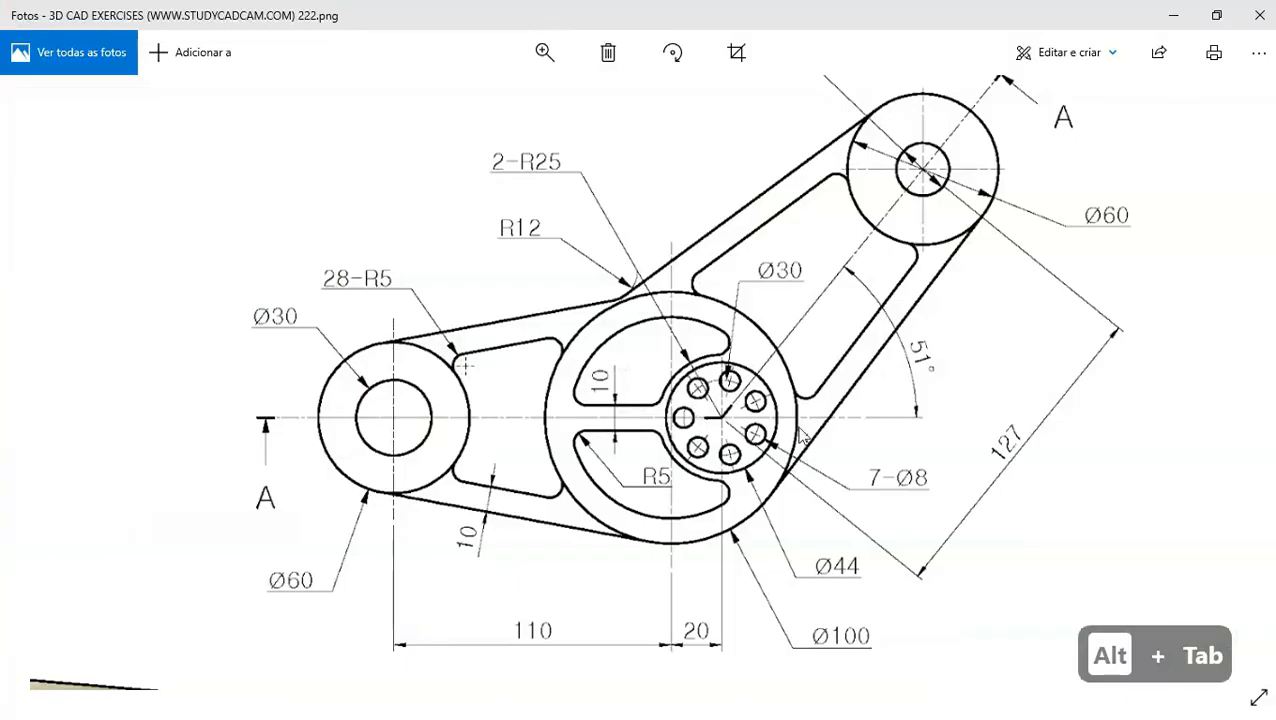
{"action": "mouse_move", "coordinate": [775, 466]}
{"action": "left_mouse_down"}
{"action": "mouse_move", "coordinate": [760, 403]}
{"action": "mouse_move", "coordinate": [819, 521]}
{"action": "left_mouse_up"}
{"action": "key", "text": "alt+Tab"}
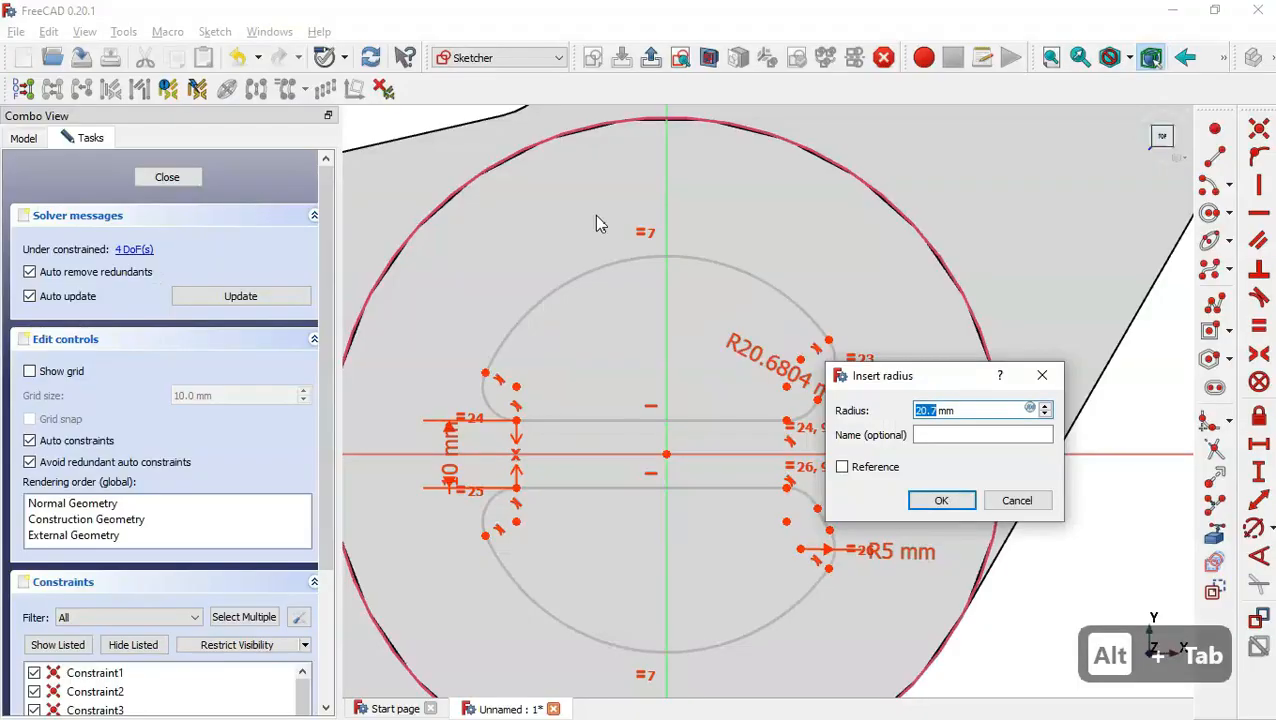
{"action": "type", "text": "25"}
{"action": "key", "text": "Return"}
- Constrain the left end's inner circle to a diameter of 30 mm, as given in the reference drawing
{"action": "scroll", "coordinate": [771, 288], "scroll_direction": "down", "scroll_amount": 3}
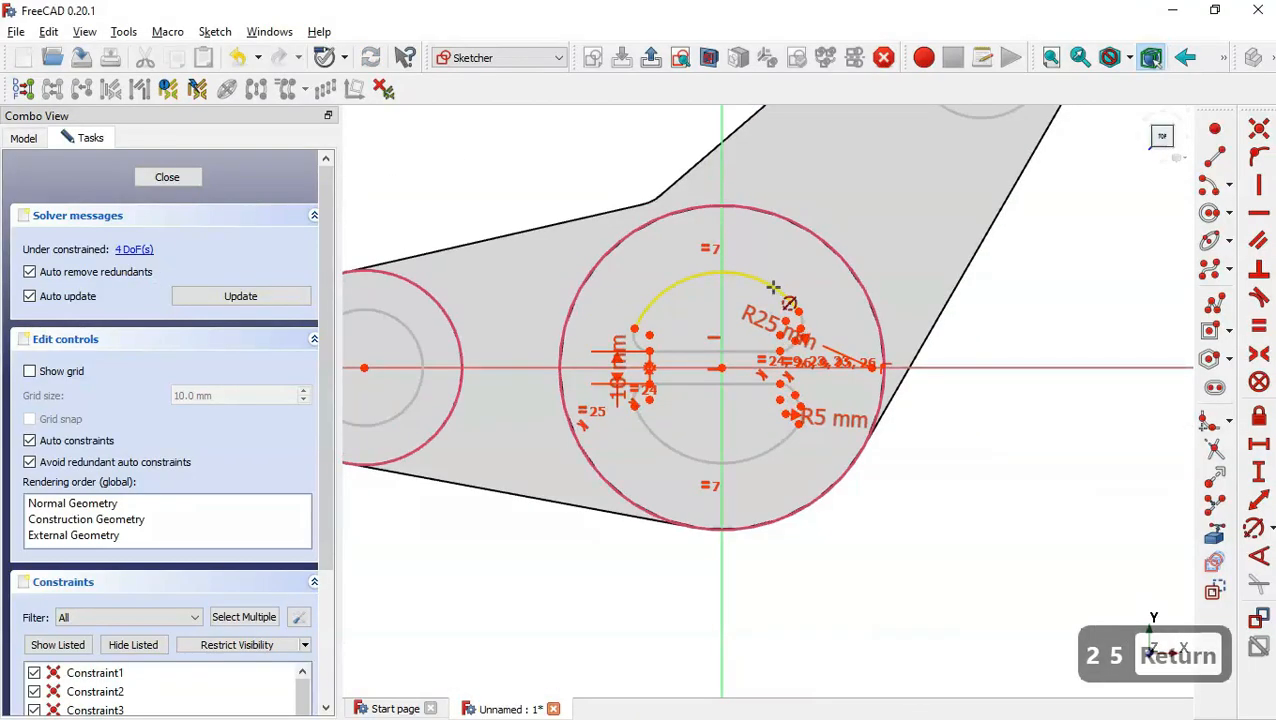
{"action": "left_click", "coordinate": [418, 347]}
{"action": "key", "text": "alt+Tab"}
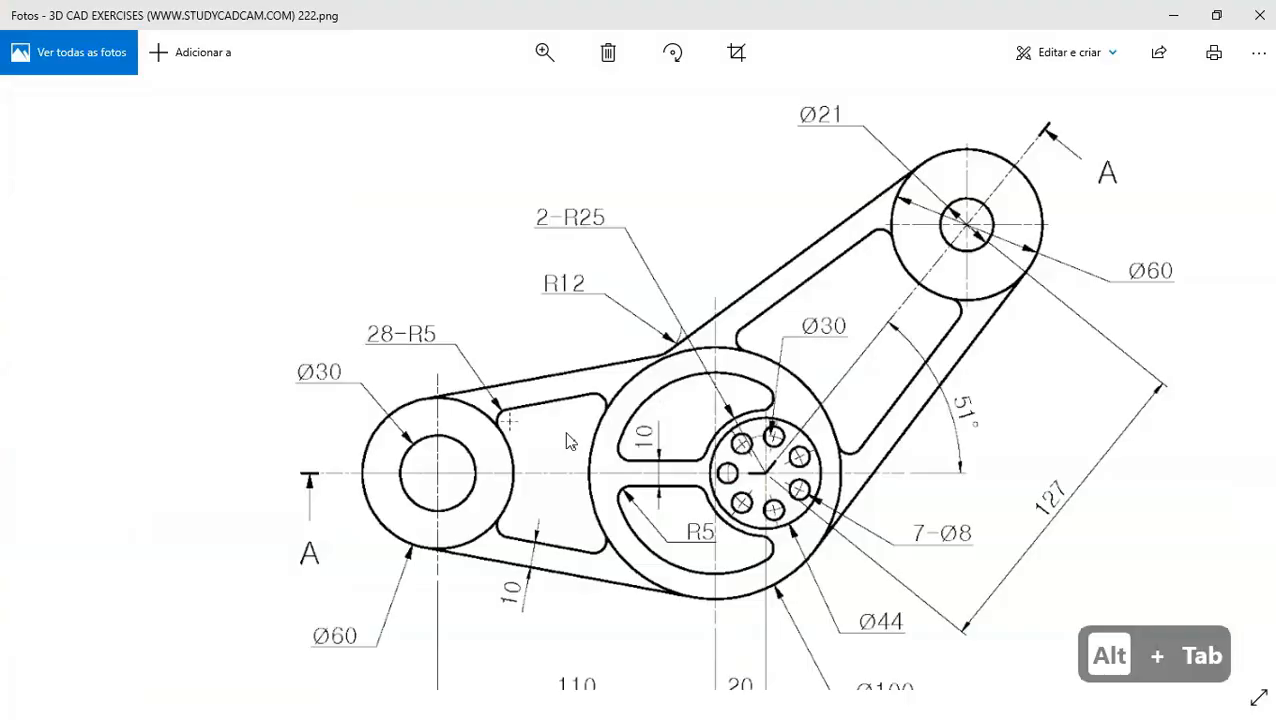
{"action": "key", "text": "alt+Tab"}
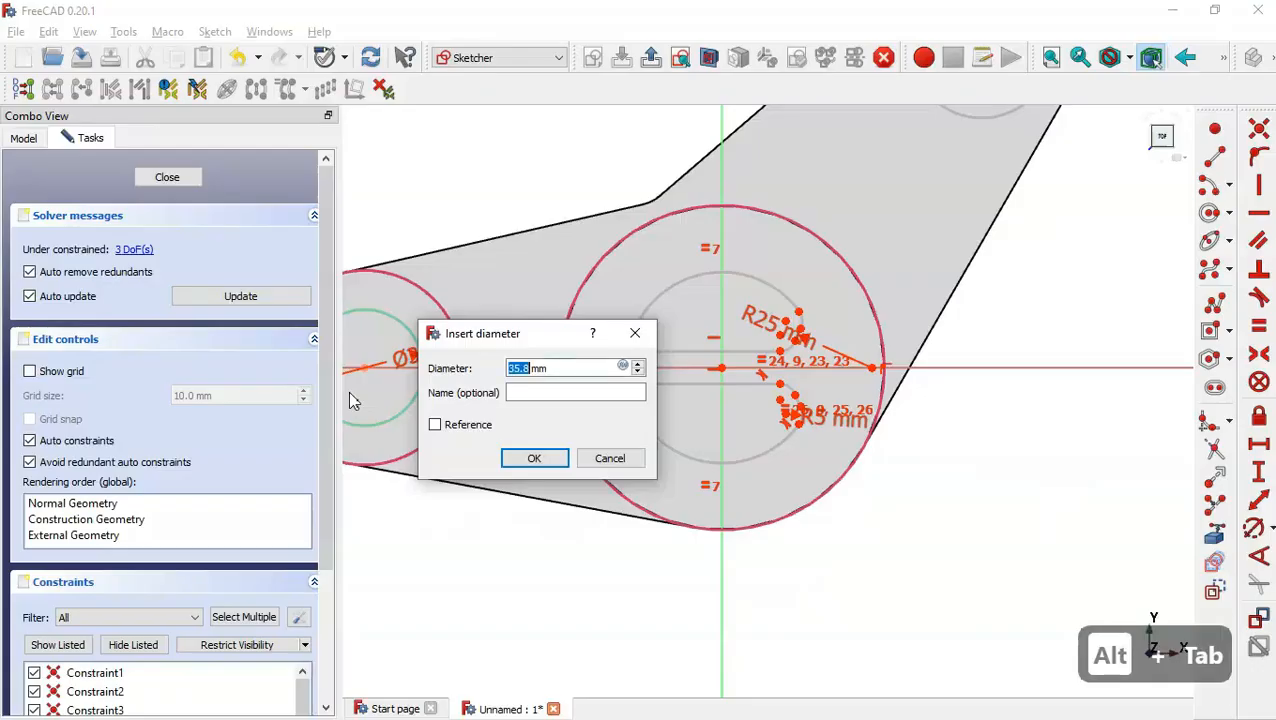
{"action": "type", "text": "30"}
{"action": "key", "text": "Return"}
- Constrain the inner circle at the upper right end to a diameter of 21 mm, after checking the reference drawing
{"action": "scroll", "coordinate": [708, 486], "scroll_direction": "down", "scroll_amount": 3}
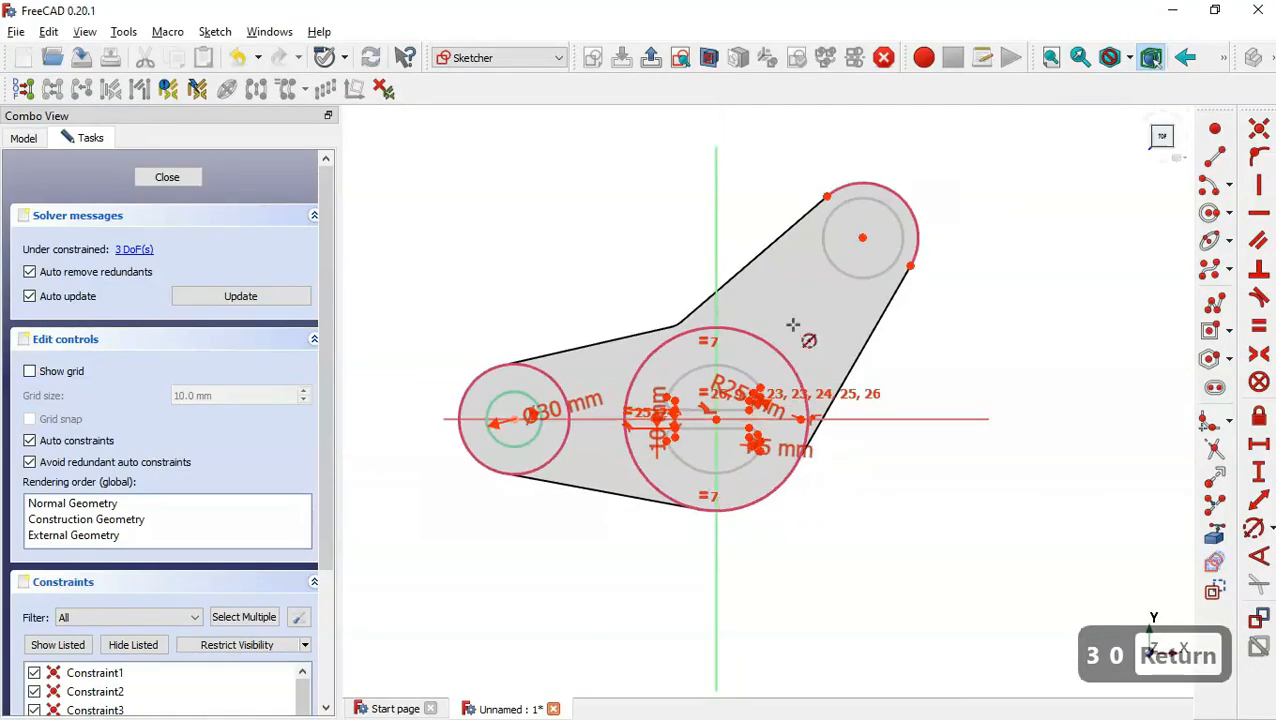
{"action": "left_click", "coordinate": [846, 279]}
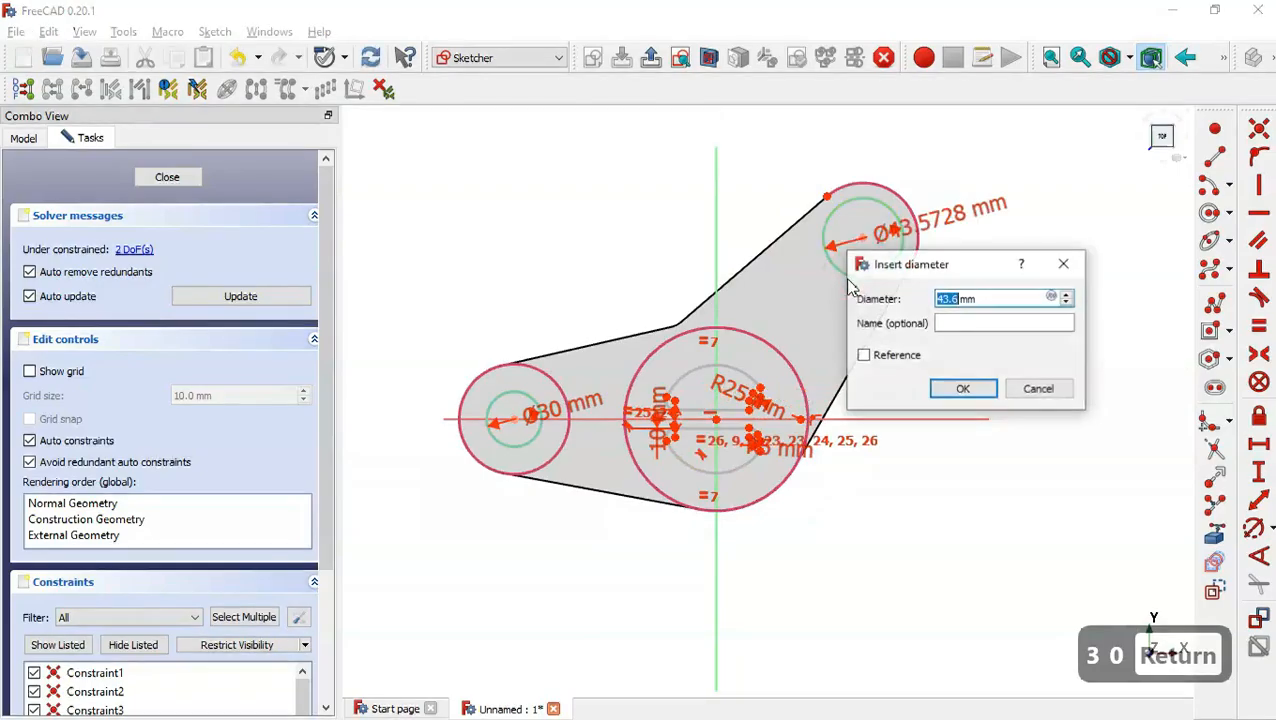
{"action": "key", "text": "alt+Tab"}
{"action": "key", "text": "alt+Tab"}
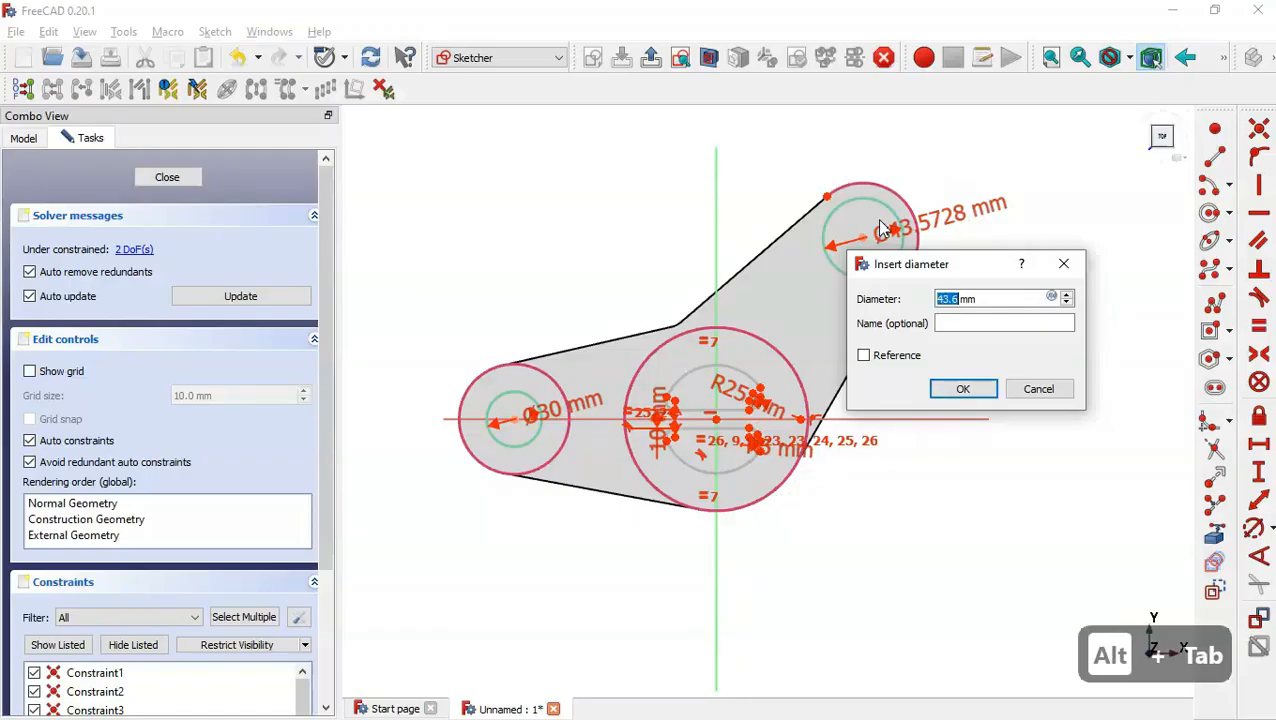
{"action": "type", "text": "21"}
{"action": "key", "text": "Return"}
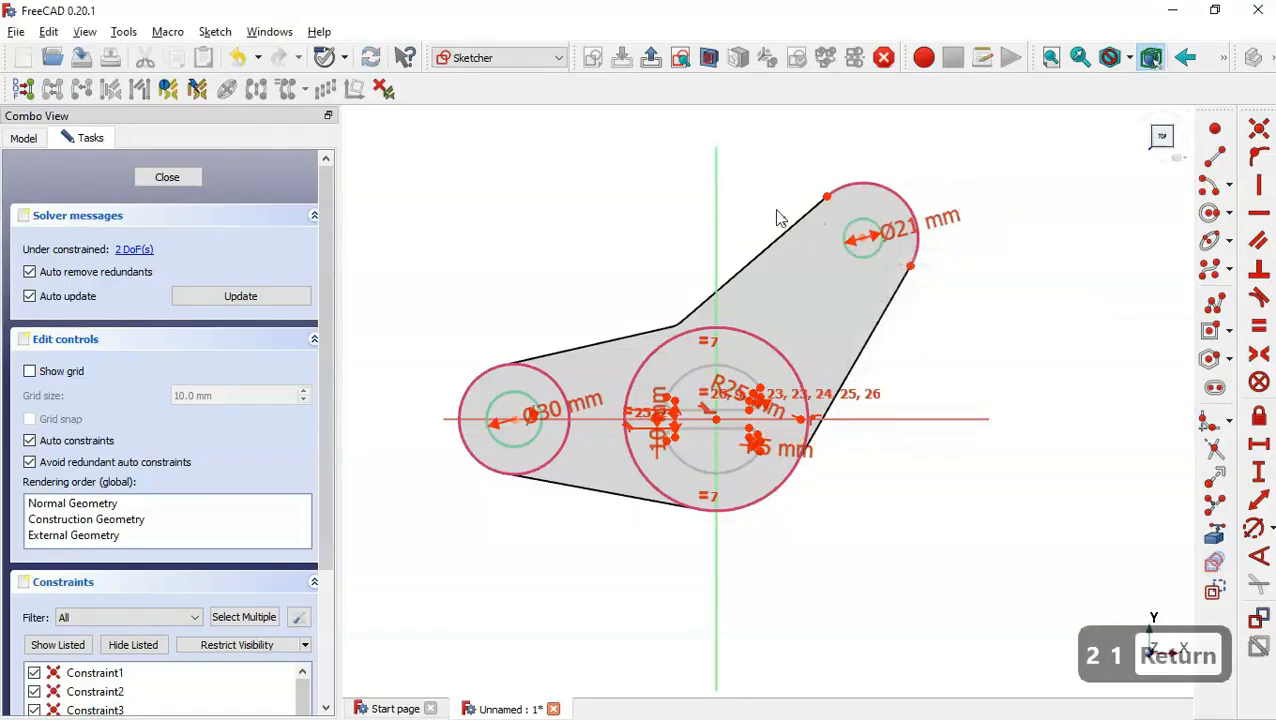
- Constrain the horizontal distance from the origin to the R25 arc's centre to 20 mm, as given in the reference drawing
{"action": "scroll", "coordinate": [726, 432], "scroll_direction": "up", "scroll_amount": 4}
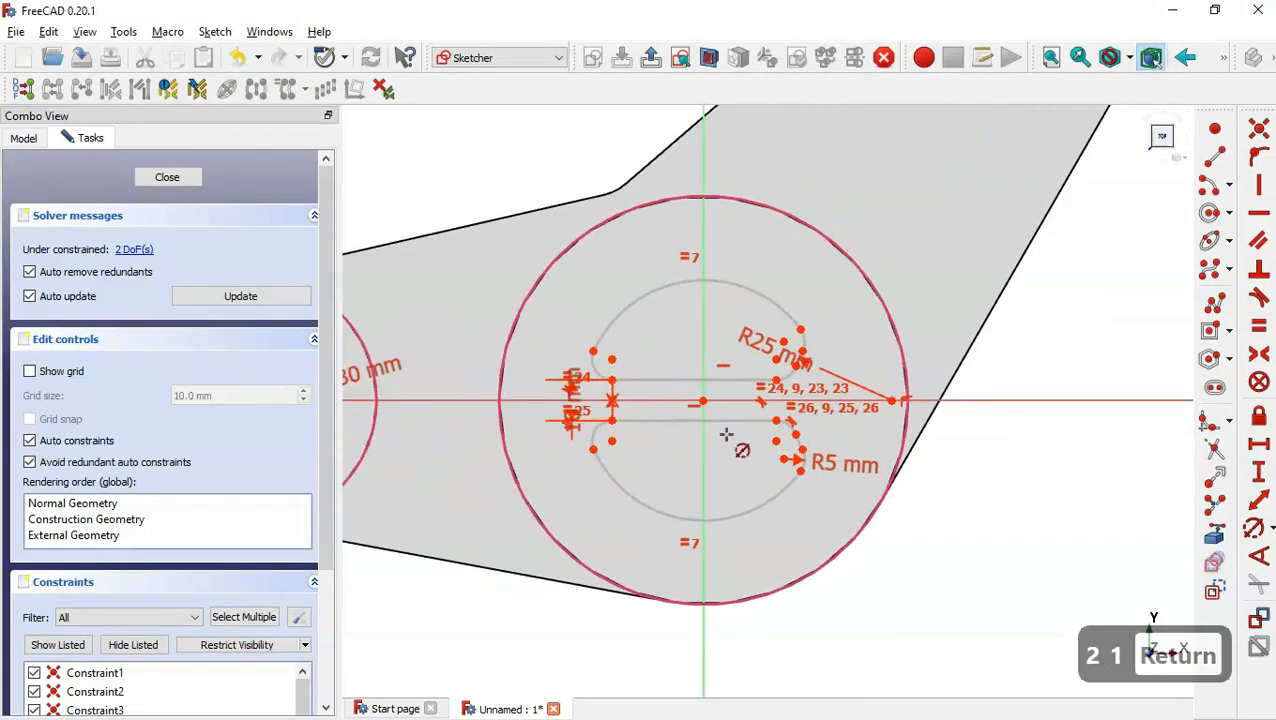
{"action": "key", "text": "Escape"}
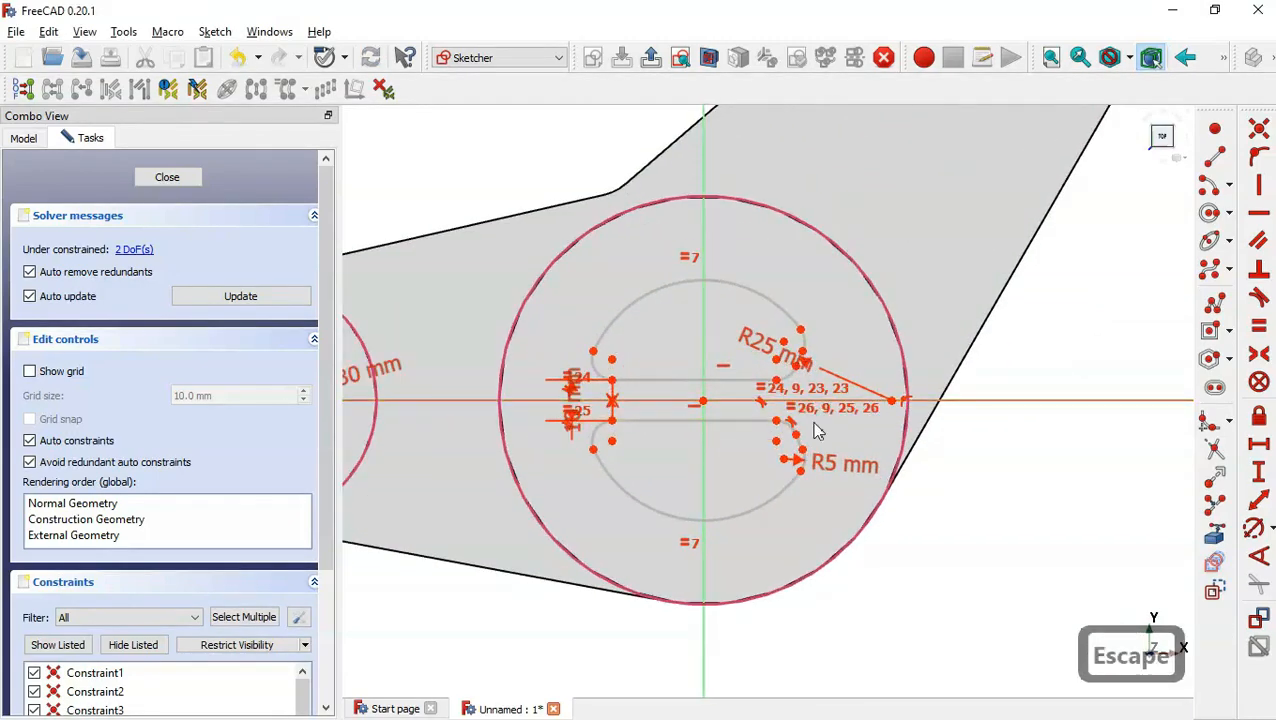
{"action": "left_click", "coordinate": [705, 404]}
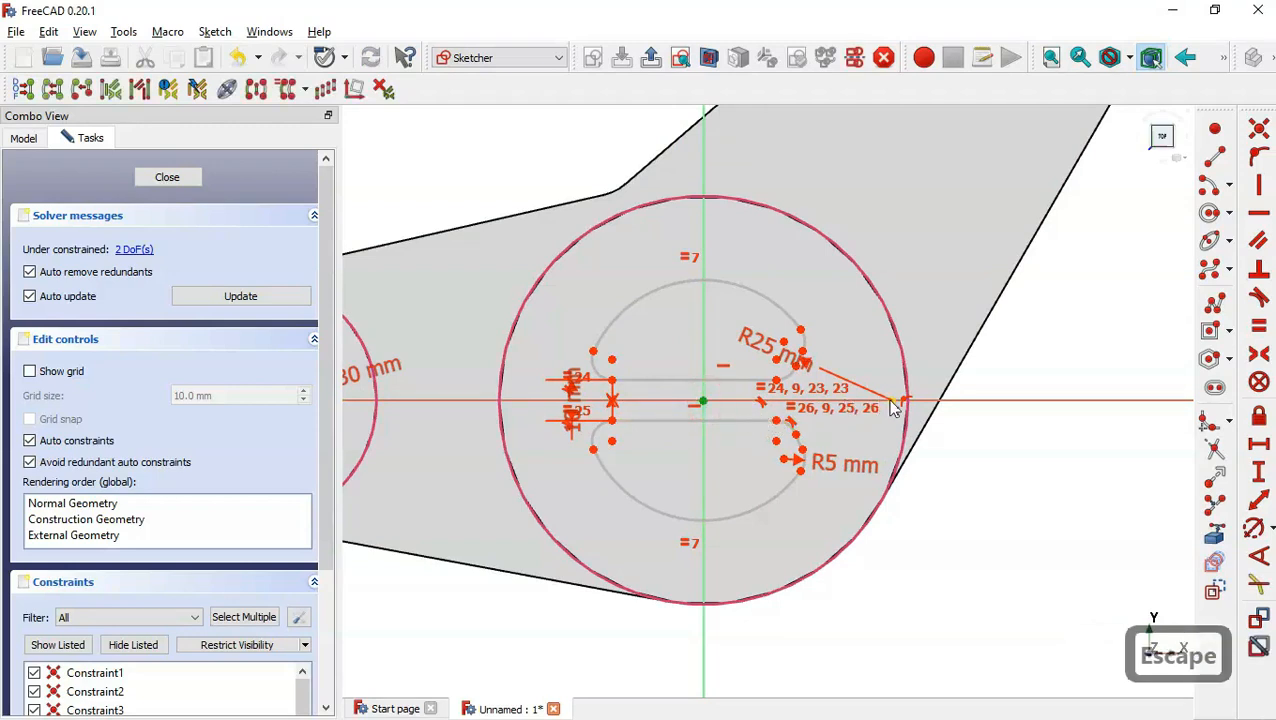
{"action": "left_click", "coordinate": [893, 404]}
{"action": "key", "text": "l"}
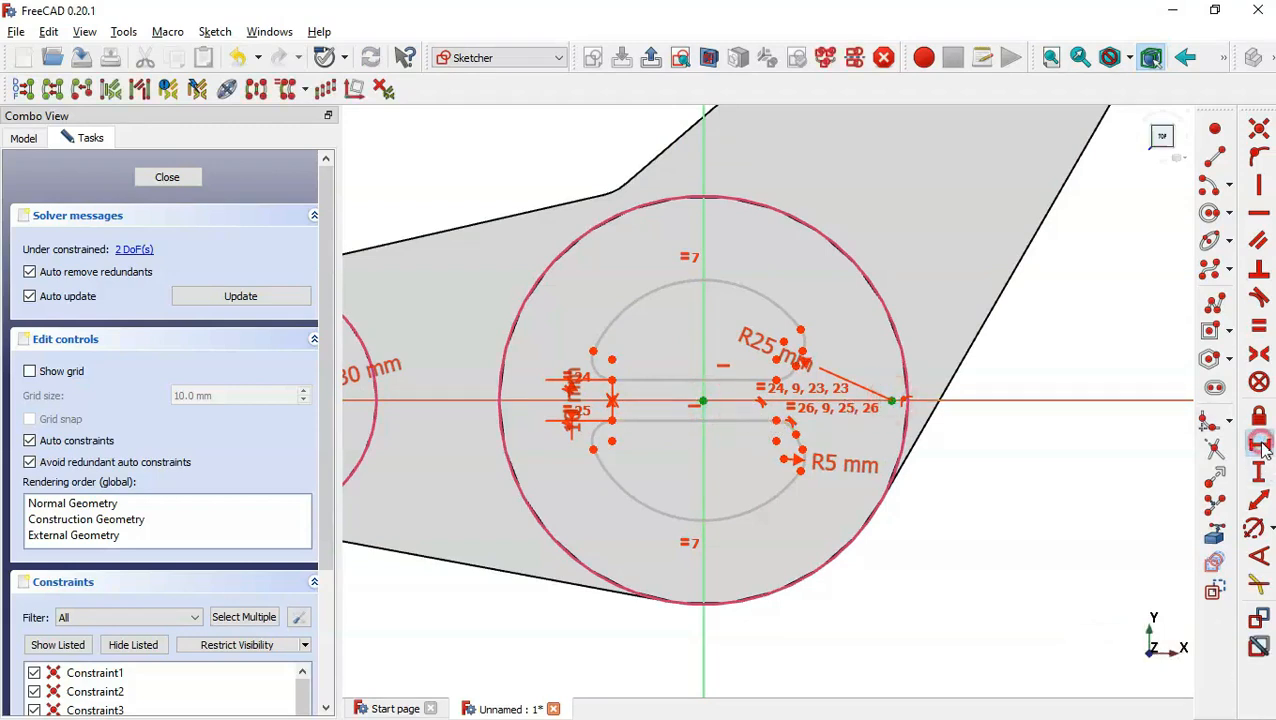
{"action": "key", "text": "alt+Tab"}
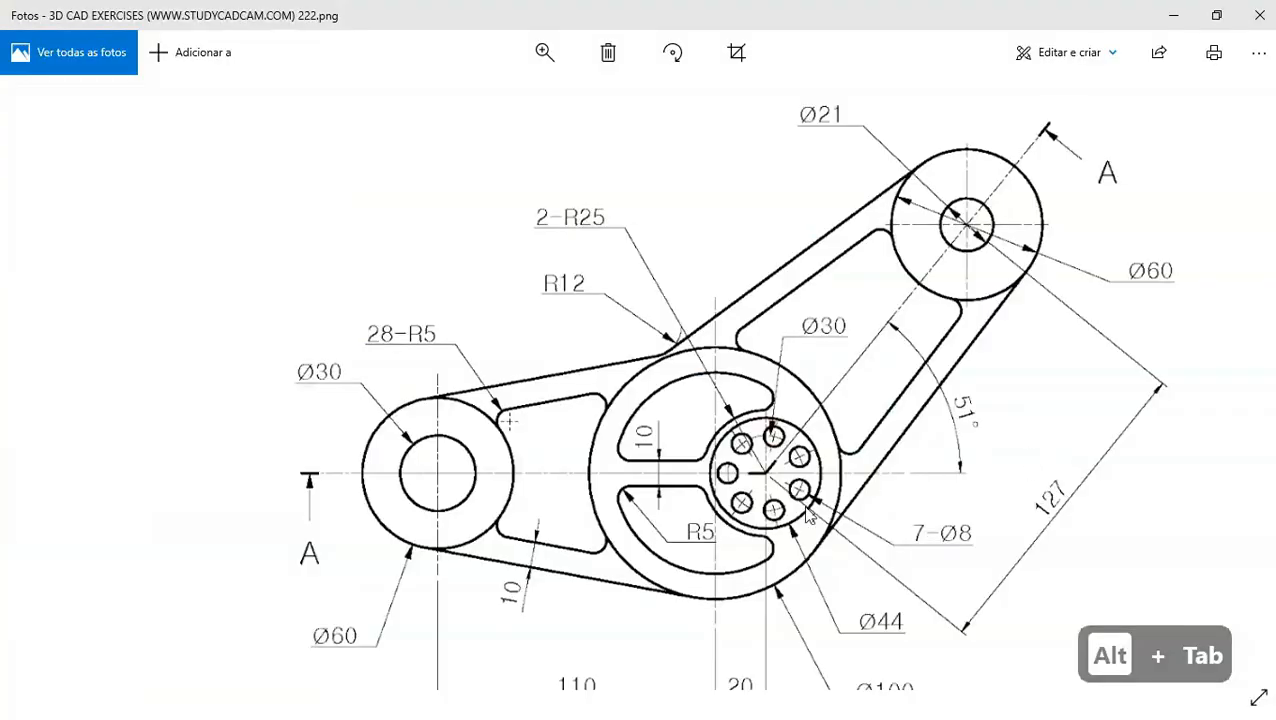
{"action": "scroll", "coordinate": [808, 512], "scroll_direction": "down", "scroll_amount": 3}
{"action": "key", "text": "alt+Tab"}
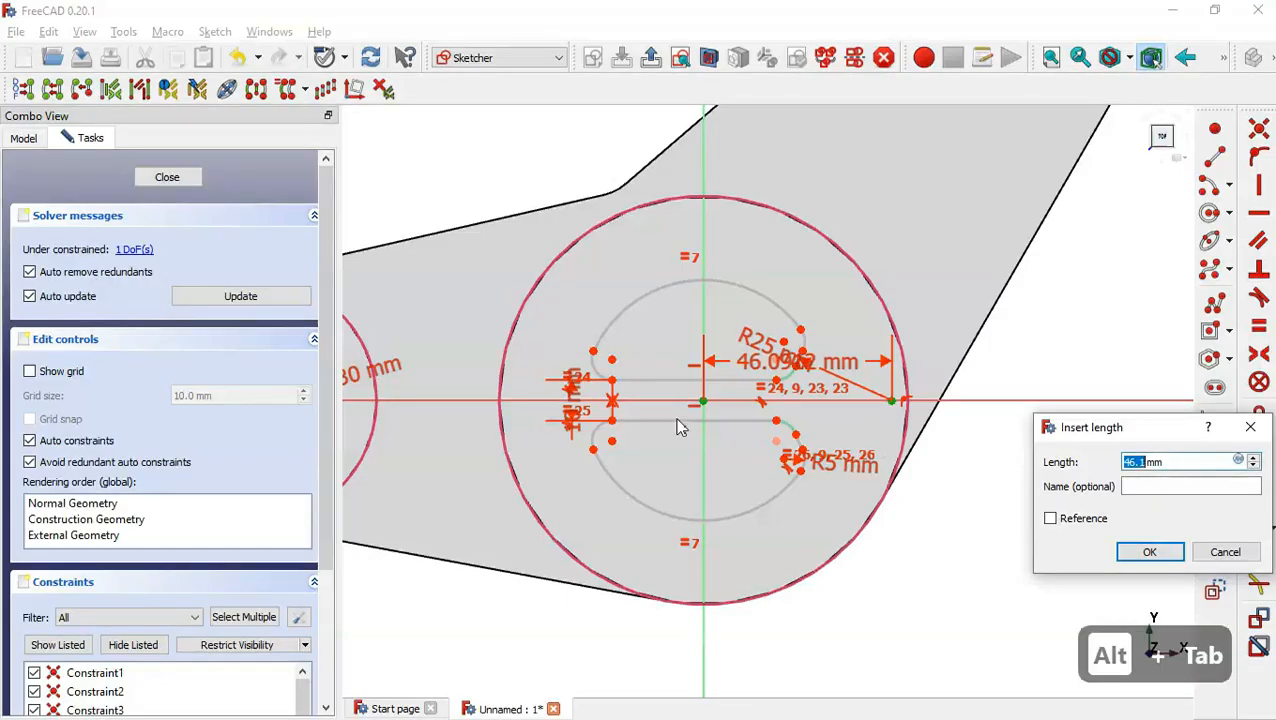
{"action": "type", "text": "20"}
{"action": "key", "text": "Return"}
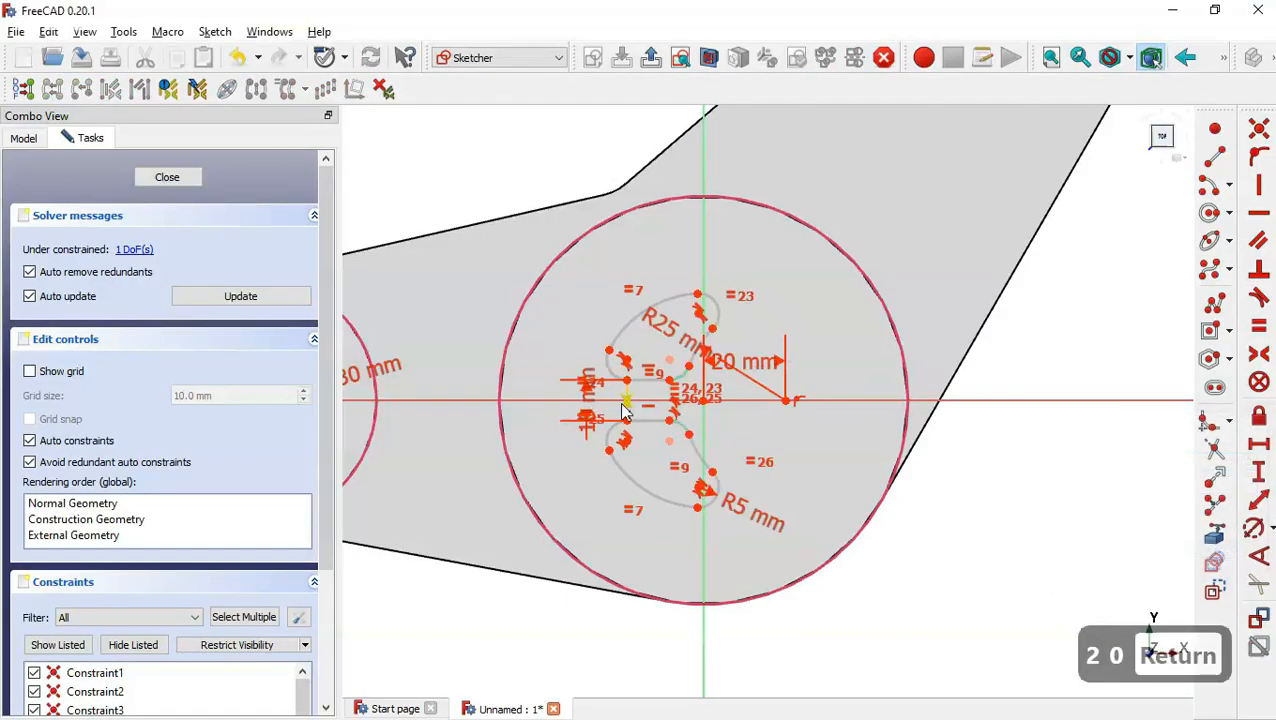
{"action": "scroll", "coordinate": [621, 410], "scroll_direction": "up", "scroll_amount": 2}
{"action": "key", "text": "Escape"}
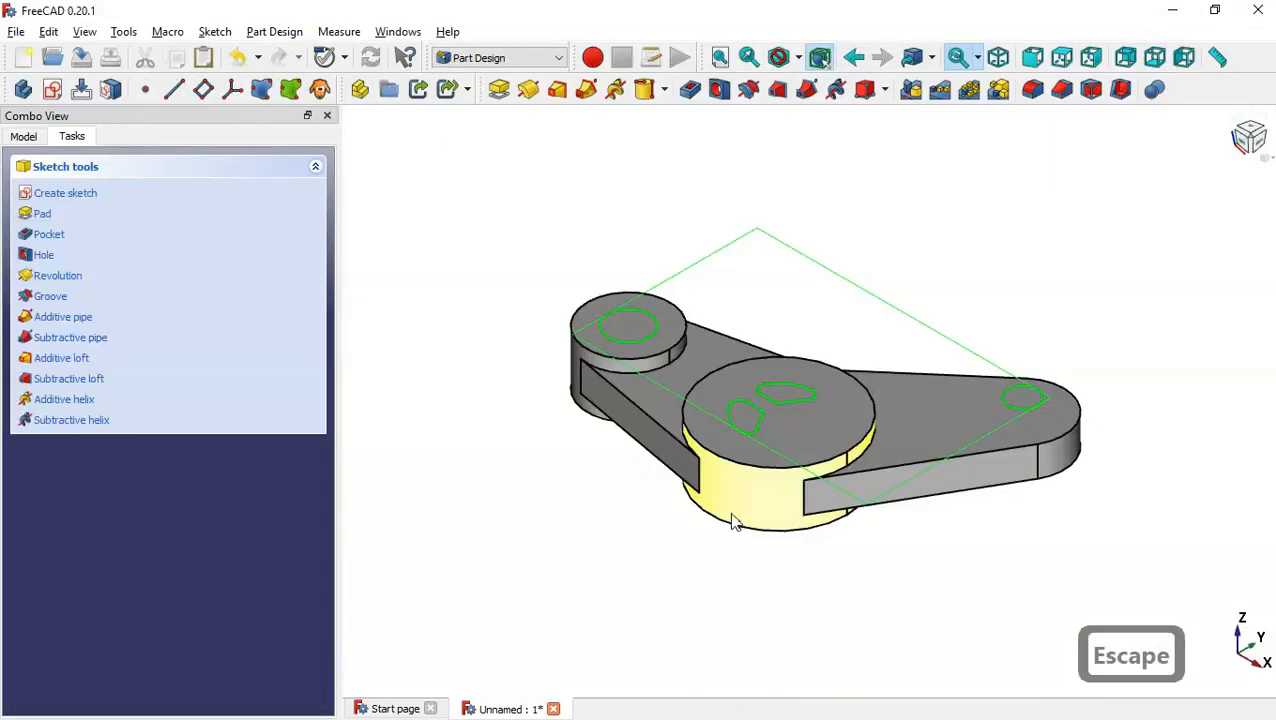
- Reopen Sketch002 and vertically align the centres of the two pockets' outer right fillets with the R25 arc's centre
{"action": "left_click", "coordinate": [23, 136]}
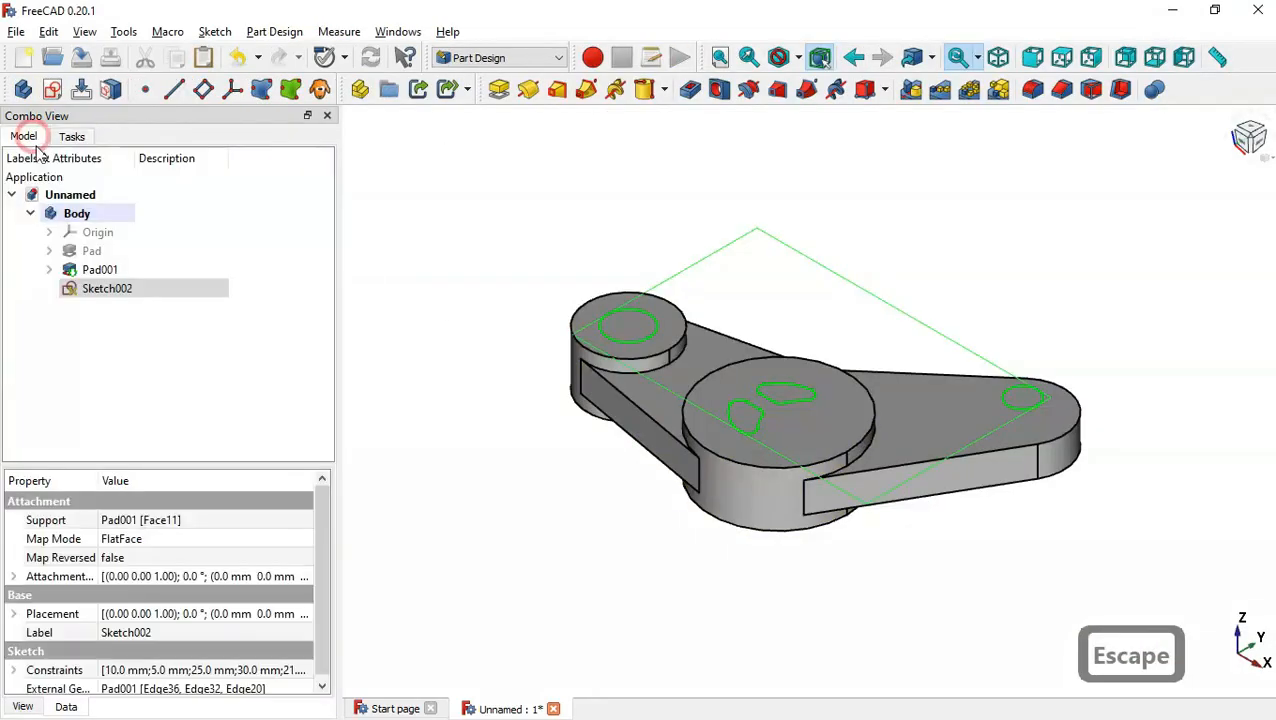
{"action": "double_click", "coordinate": [130, 290]}
{"action": "scroll", "coordinate": [860, 548], "scroll_direction": "up", "scroll_amount": 3}
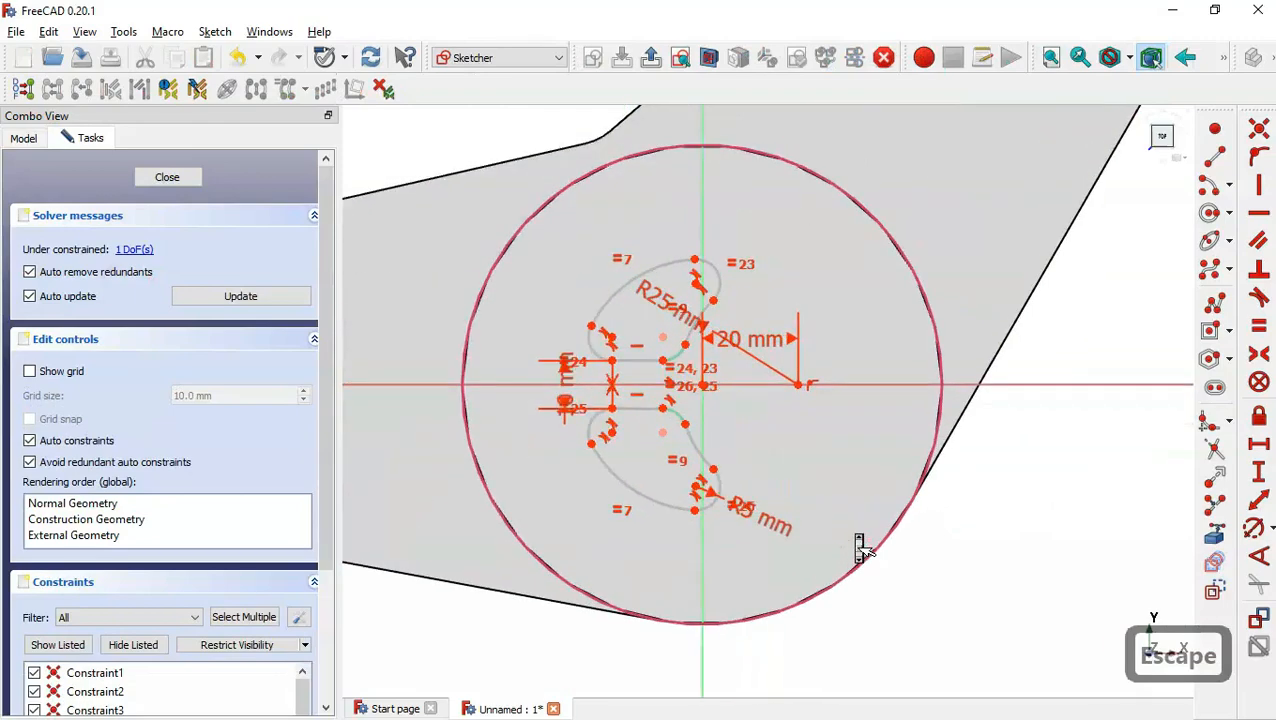
{"action": "scroll", "coordinate": [860, 548], "scroll_direction": "up", "scroll_amount": 1}
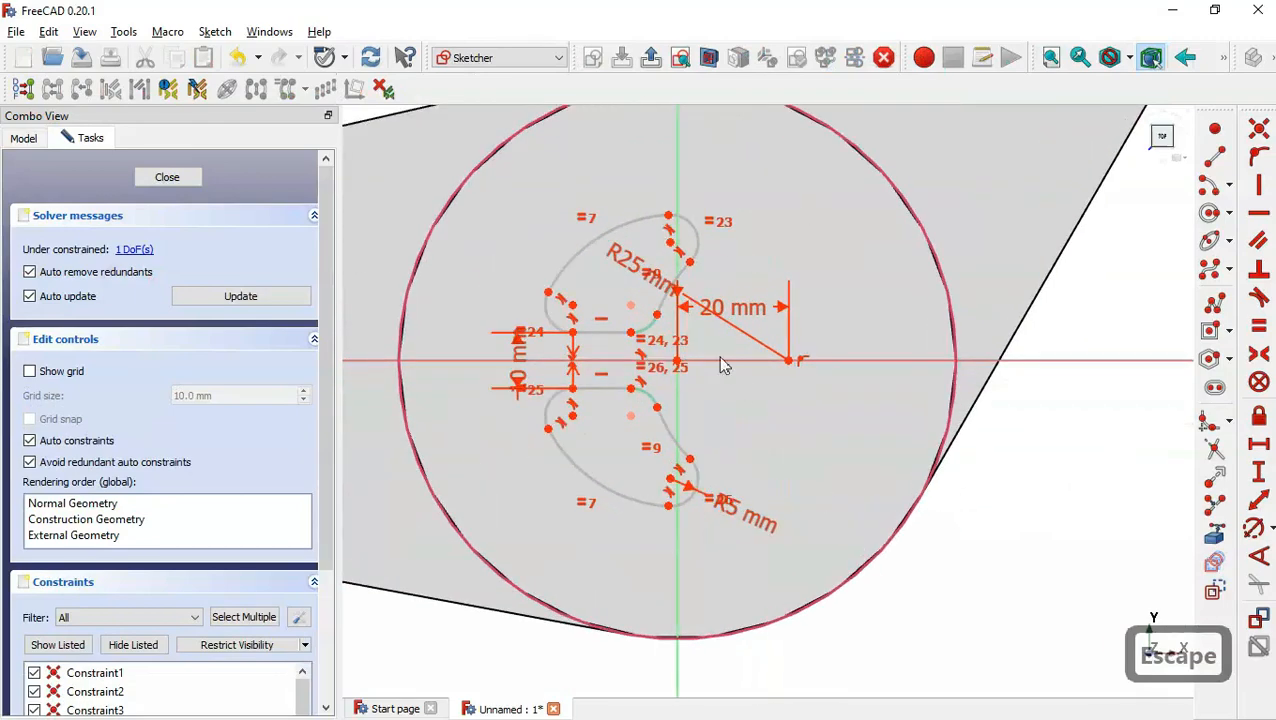
{"action": "left_click", "coordinate": [671, 244]}
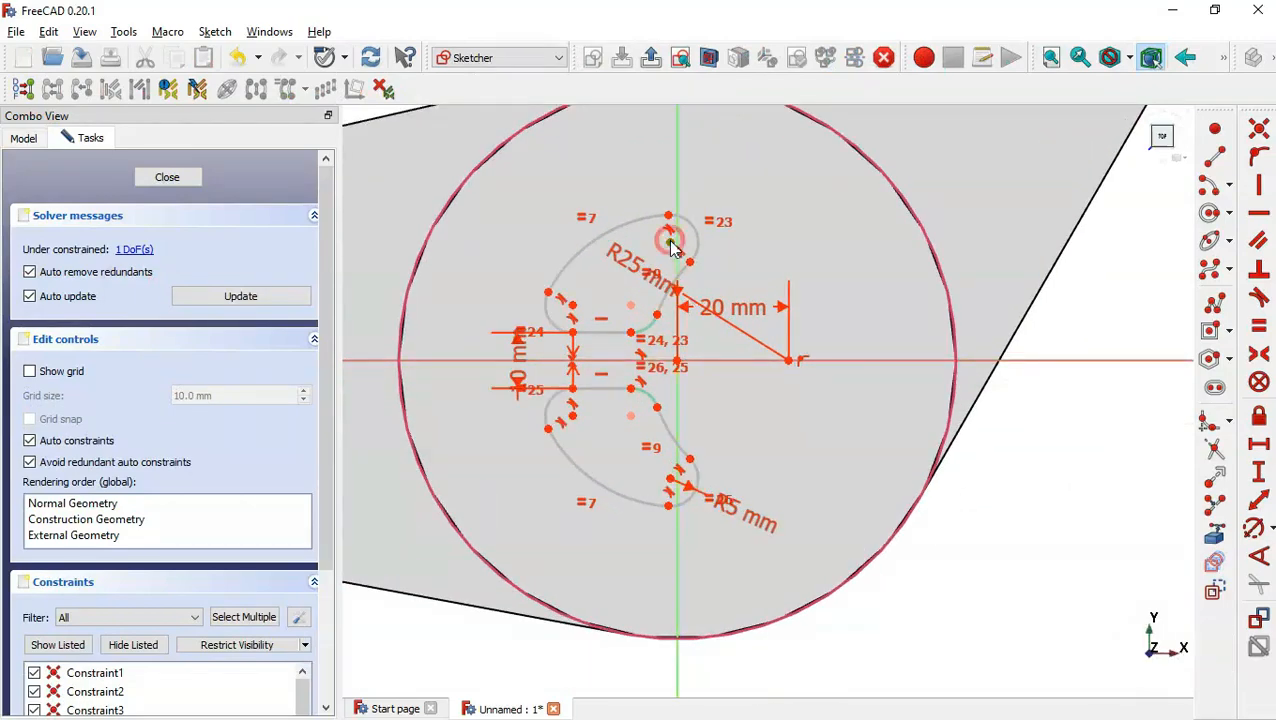
{"action": "left_click", "coordinate": [790, 361]}
{"action": "left_click", "coordinate": [671, 484]}
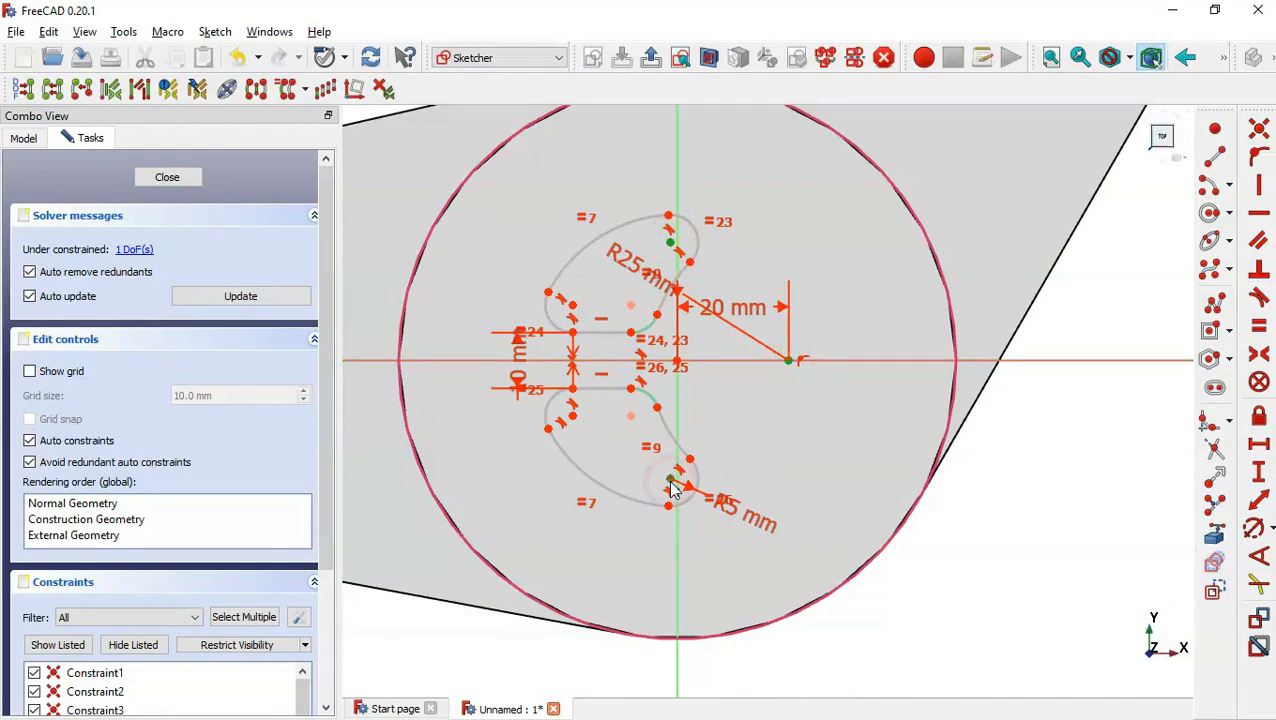
{"action": "left_click", "coordinate": [1262, 190]}
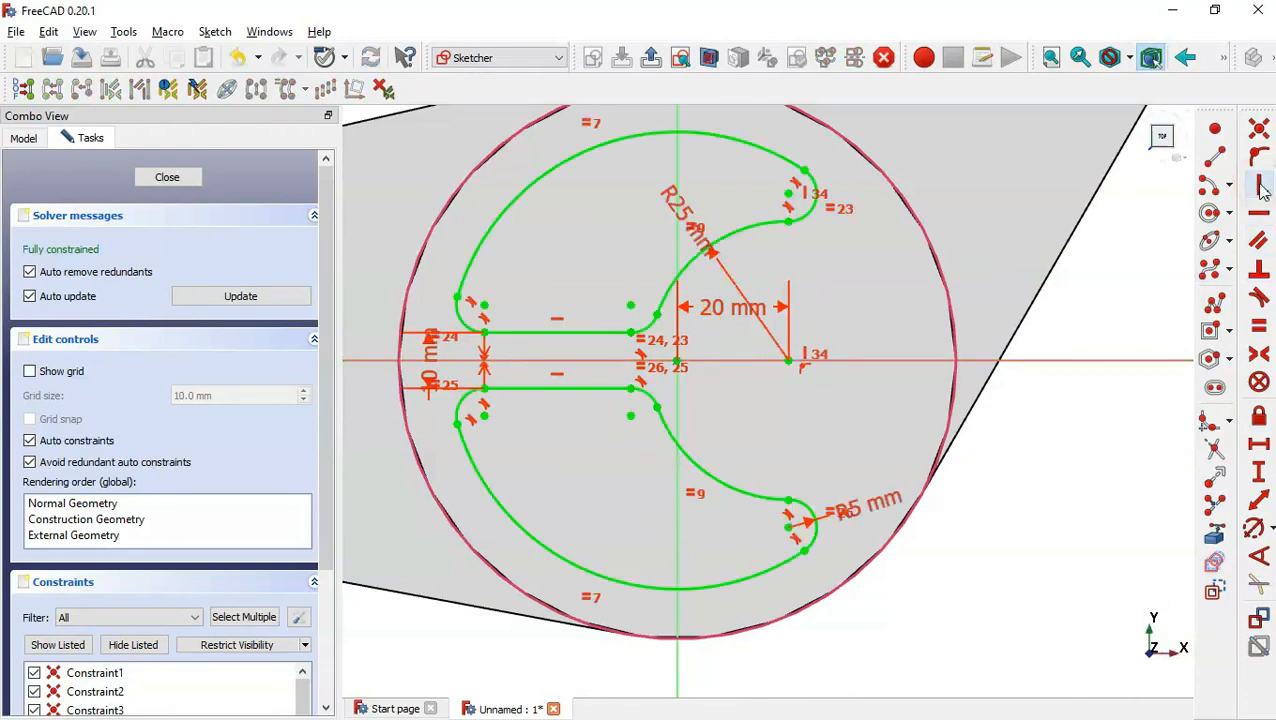
- Close the sketch and cut its holes and central pockets through the whole part with a Through all Pocket
{"action": "scroll", "coordinate": [1036, 464], "scroll_direction": "down", "scroll_amount": 10}
{"action": "scroll", "coordinate": [1036, 464], "scroll_direction": "up", "scroll_amount": 6}
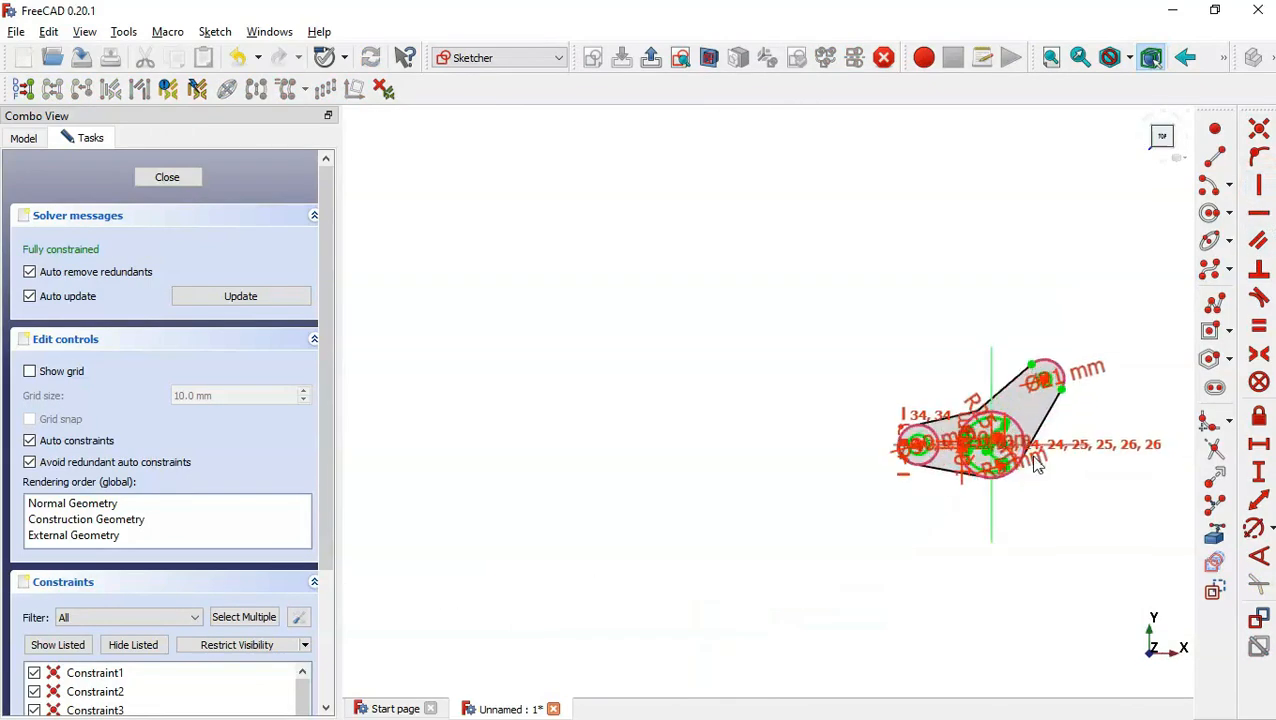
{"action": "left_click", "coordinate": [651, 57]}
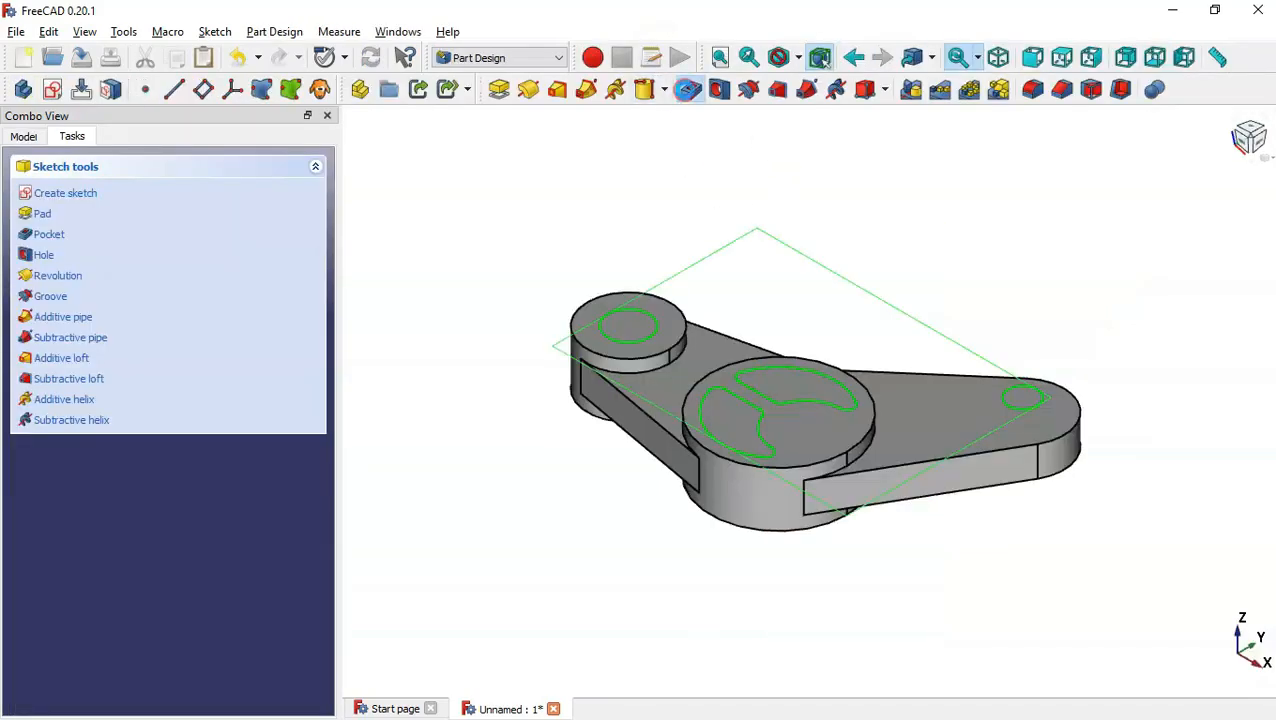
{"action": "left_click", "coordinate": [690, 90]}
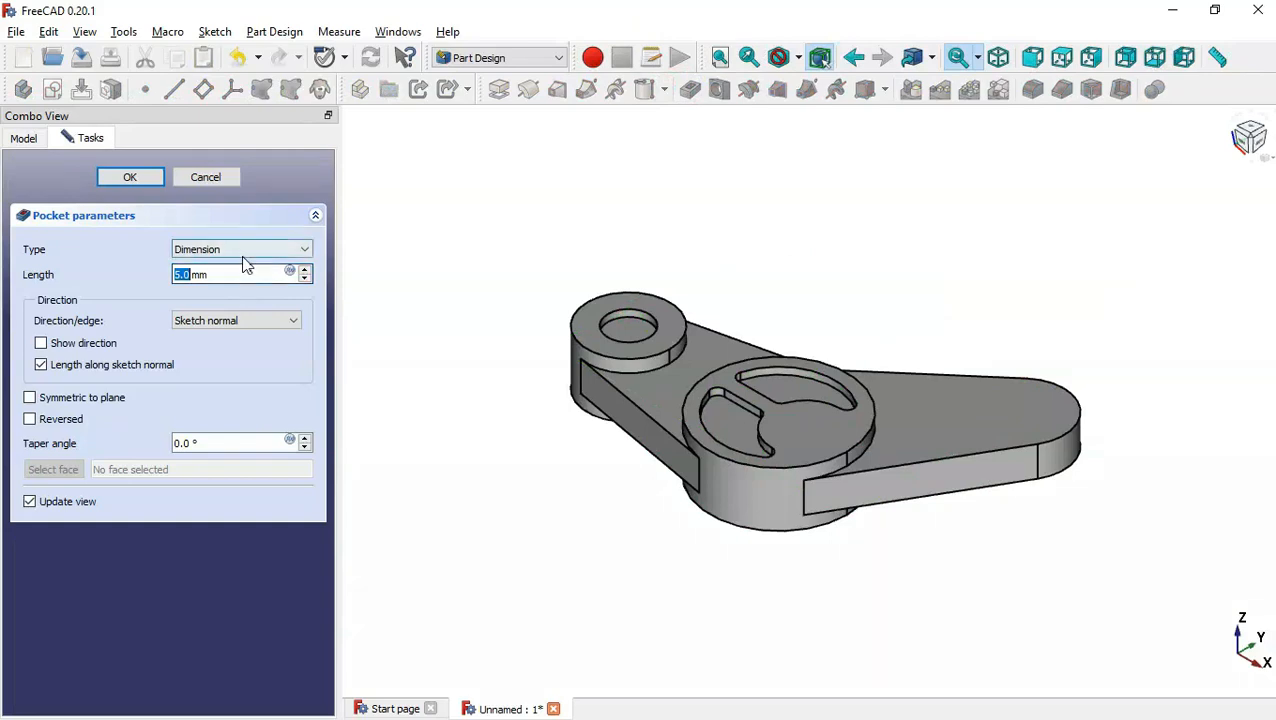
{"action": "left_click", "coordinate": [247, 252]}
{"action": "left_click", "coordinate": [224, 278]}
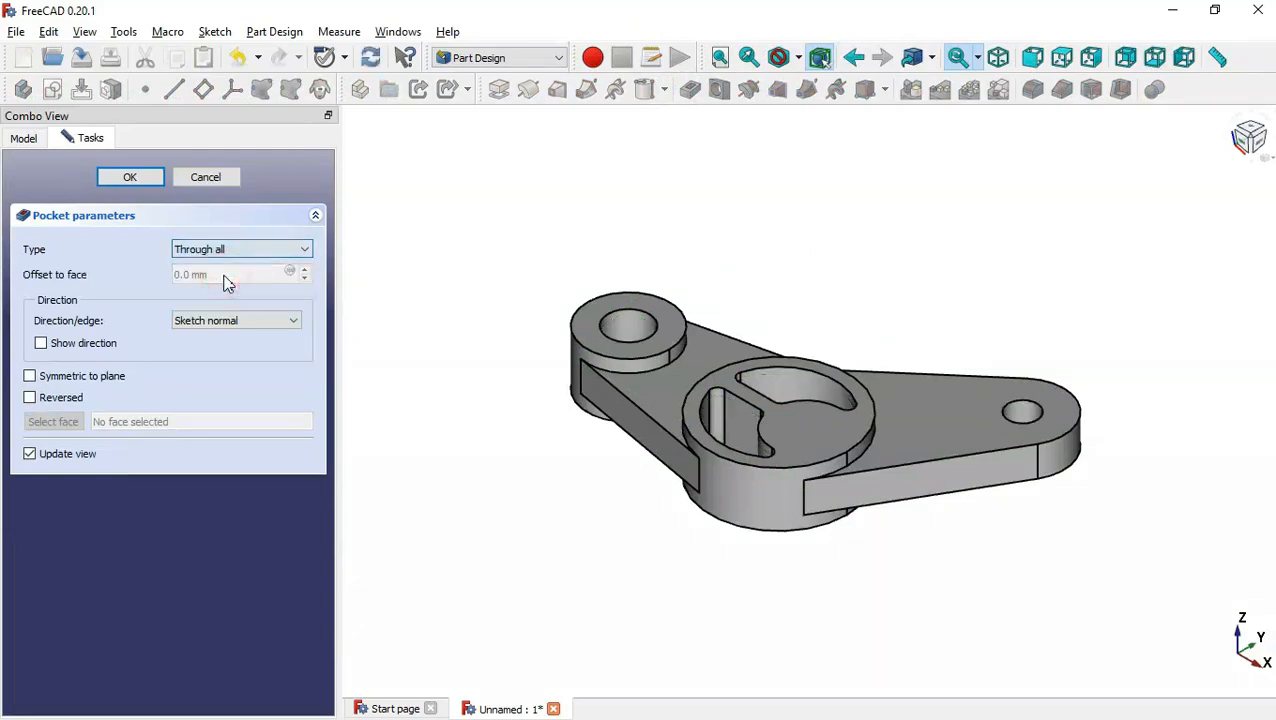
{"action": "left_click", "coordinate": [121, 184]}
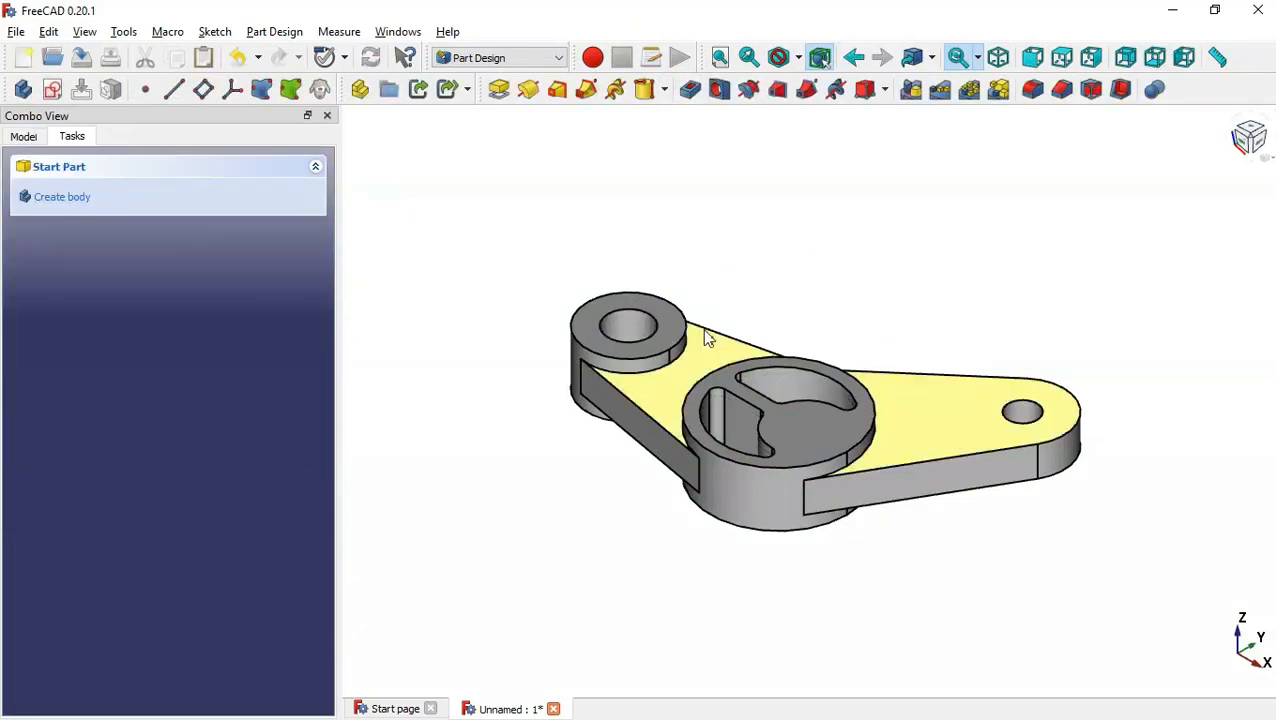
- Start a sketch on the central boss's top face and add the upper pocket's inner arc edge as external geometry
{"action": "left_click", "coordinate": [808, 428]}
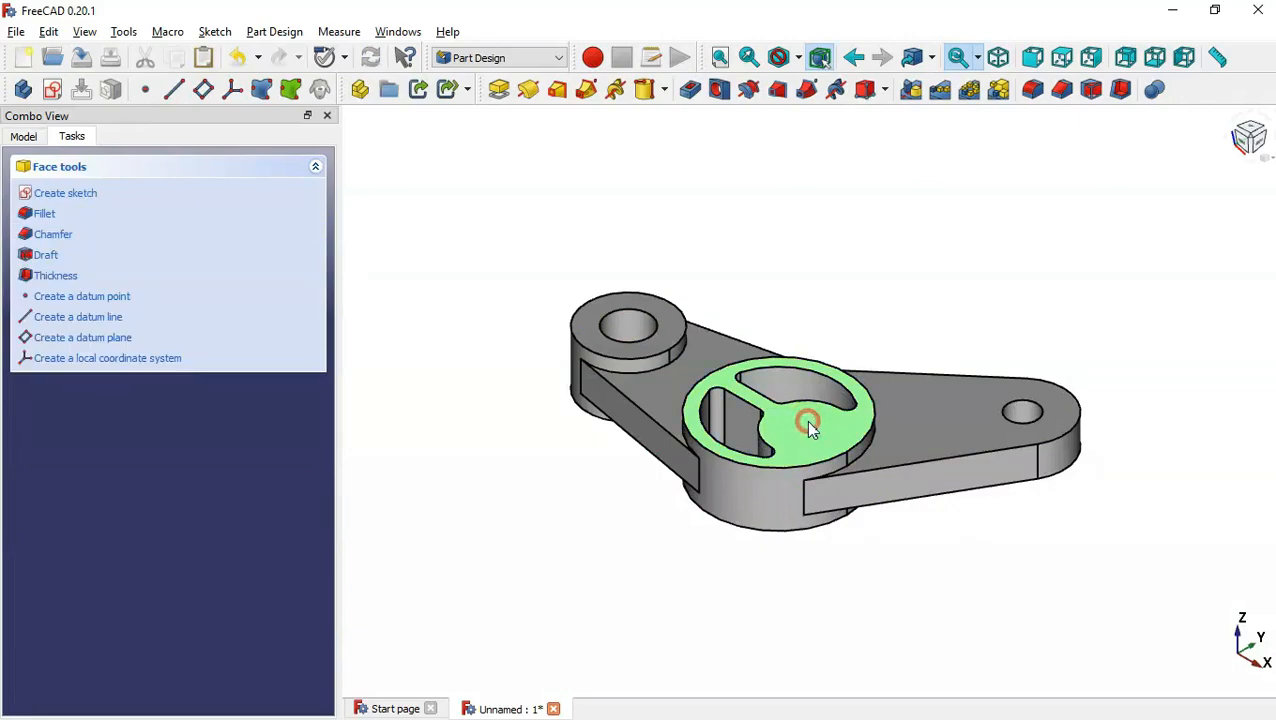
{"action": "left_click", "coordinate": [53, 90]}
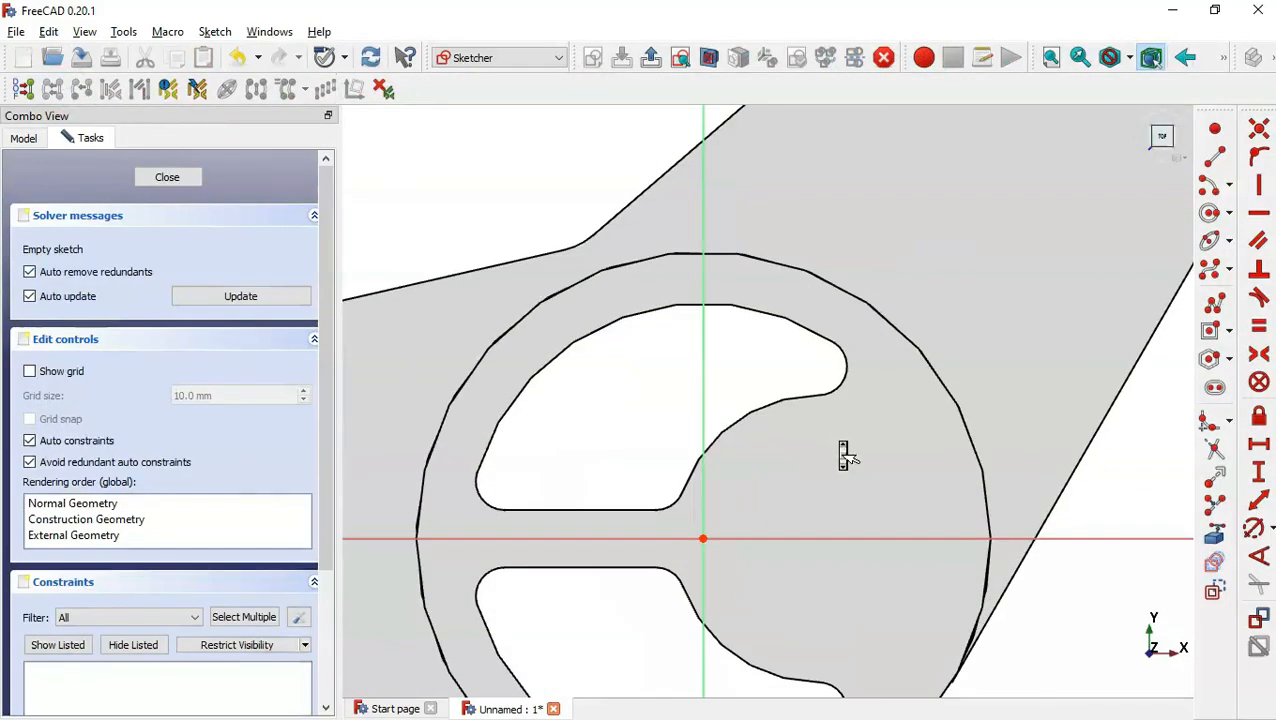
{"action": "left_click", "coordinate": [1213, 535]}
{"action": "left_click", "coordinate": [753, 411]}
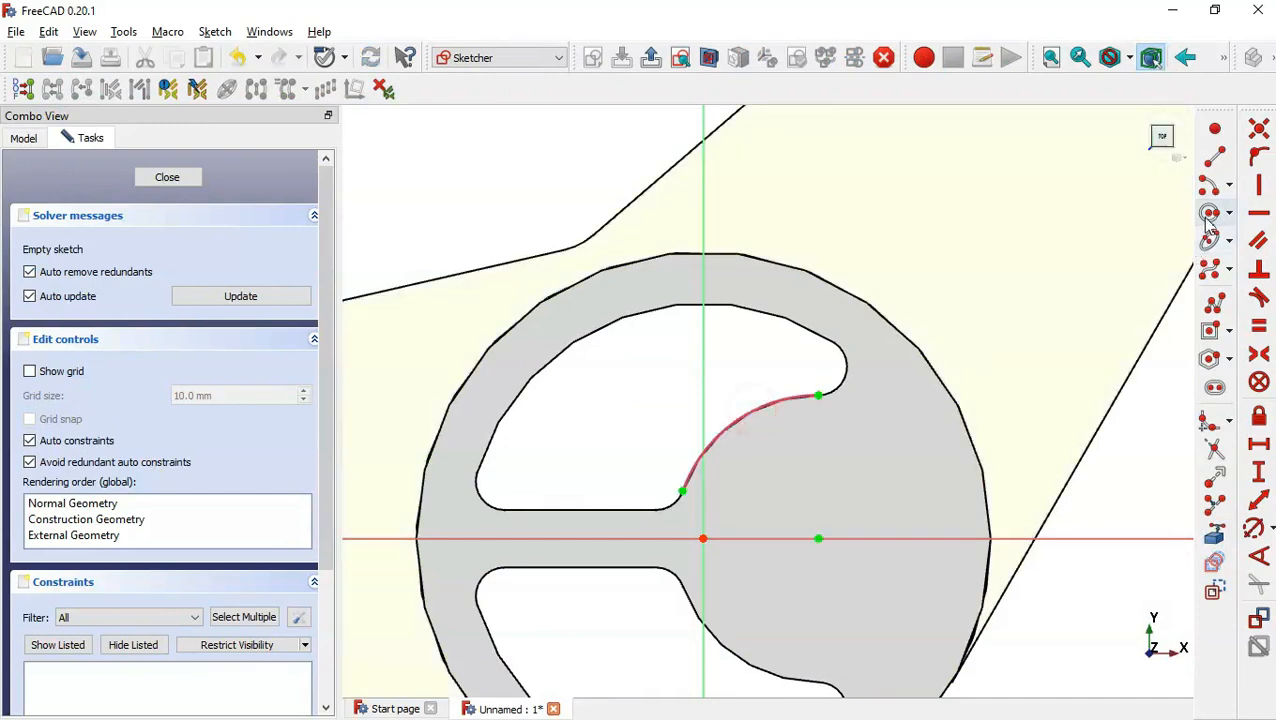
- Draw a circle centred on the referenced arc's centre and constrain its diameter to 44 mm, as given in the reference drawing
{"action": "left_click", "coordinate": [1210, 212]}
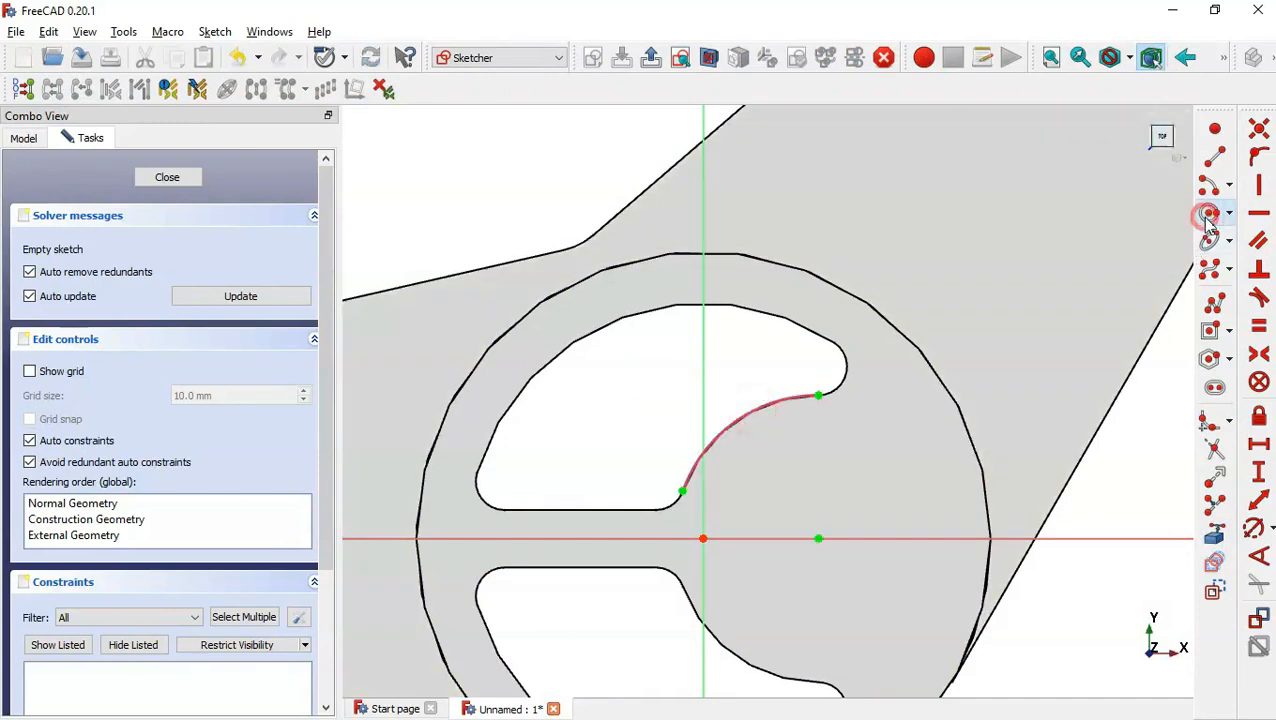
{"action": "left_click", "coordinate": [819, 539]}
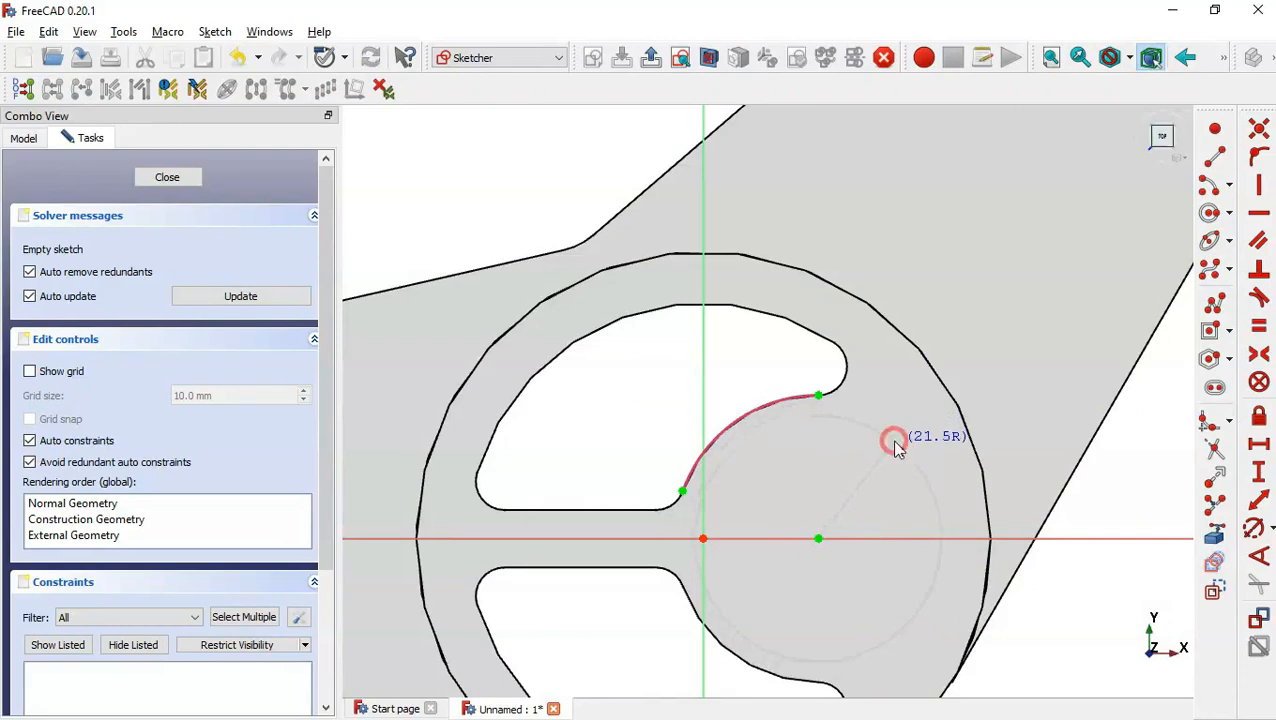
{"action": "left_click", "coordinate": [893, 438]}
{"action": "left_click", "coordinate": [1213, 533]}
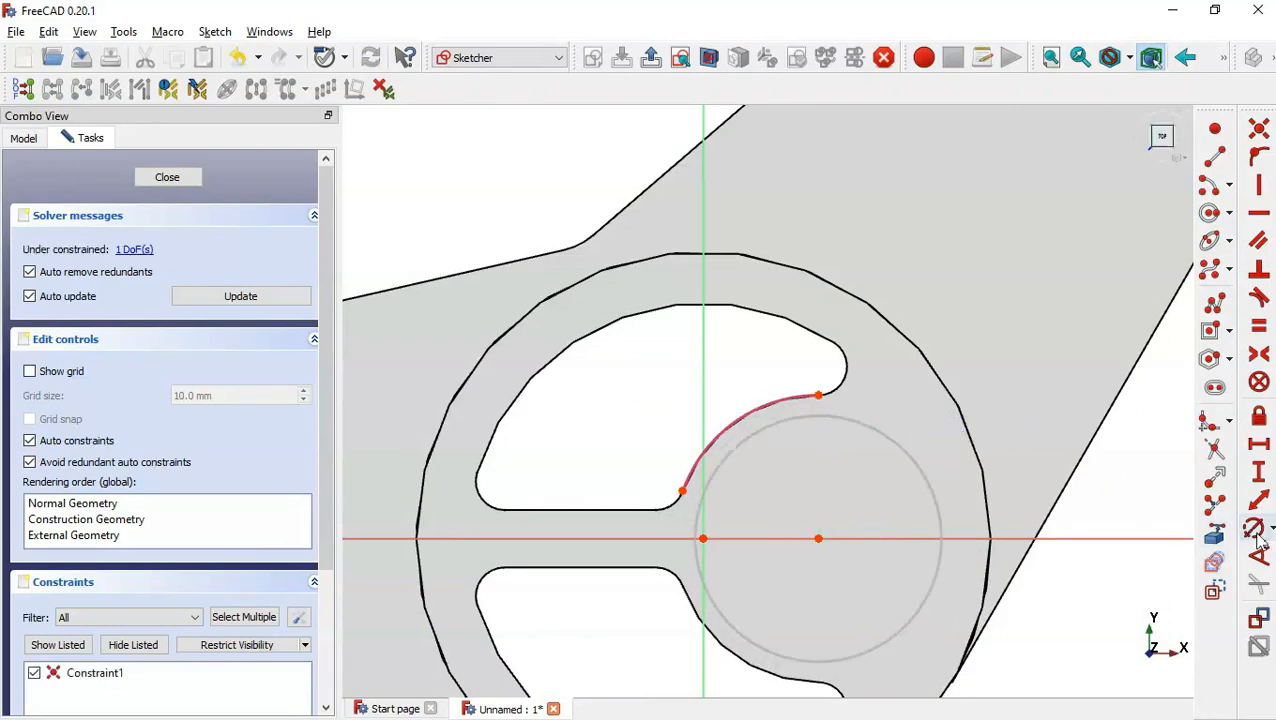
{"action": "left_click", "coordinate": [933, 490]}
{"action": "key", "text": "alt+Tab"}
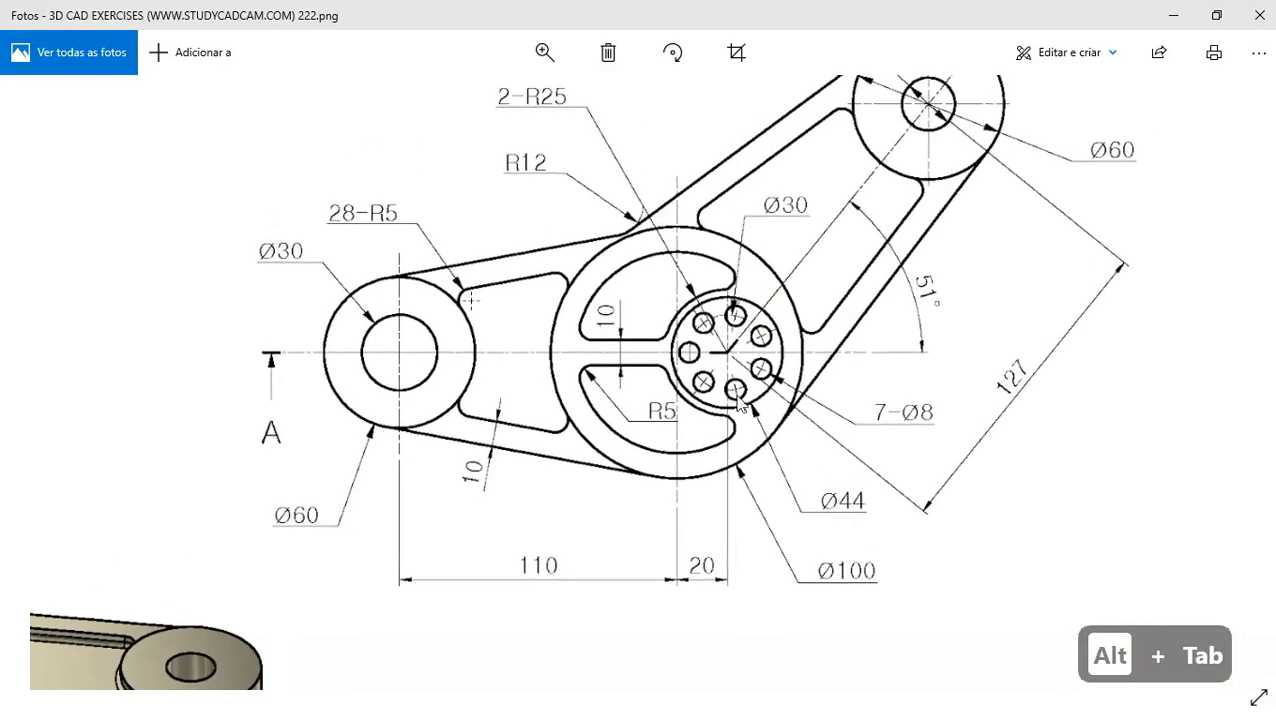
{"action": "key", "text": "alt+Tab"}
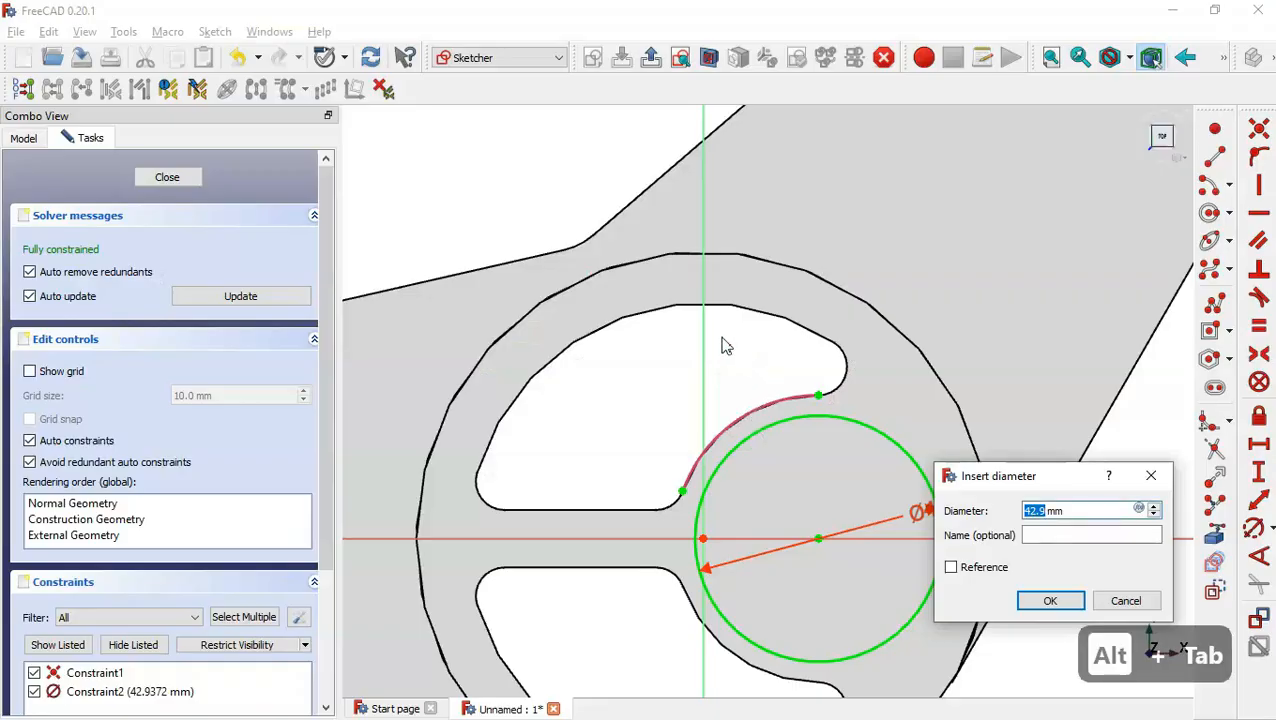
{"action": "type", "text": "44"}
{"action": "key", "text": "Return"}
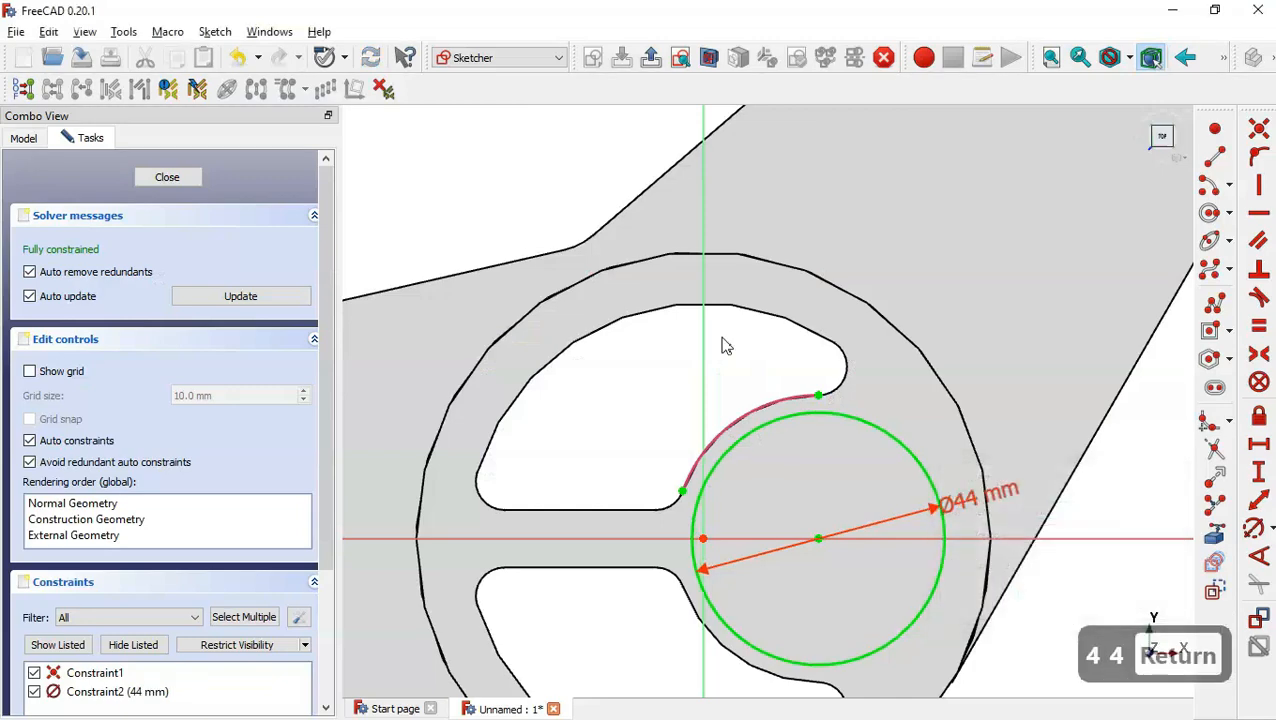
- Close the sketch and cut the 44 mm circle as a Pocket 4 mm deep, as given in the reference drawing's section view
{"action": "left_click", "coordinate": [650, 57]}
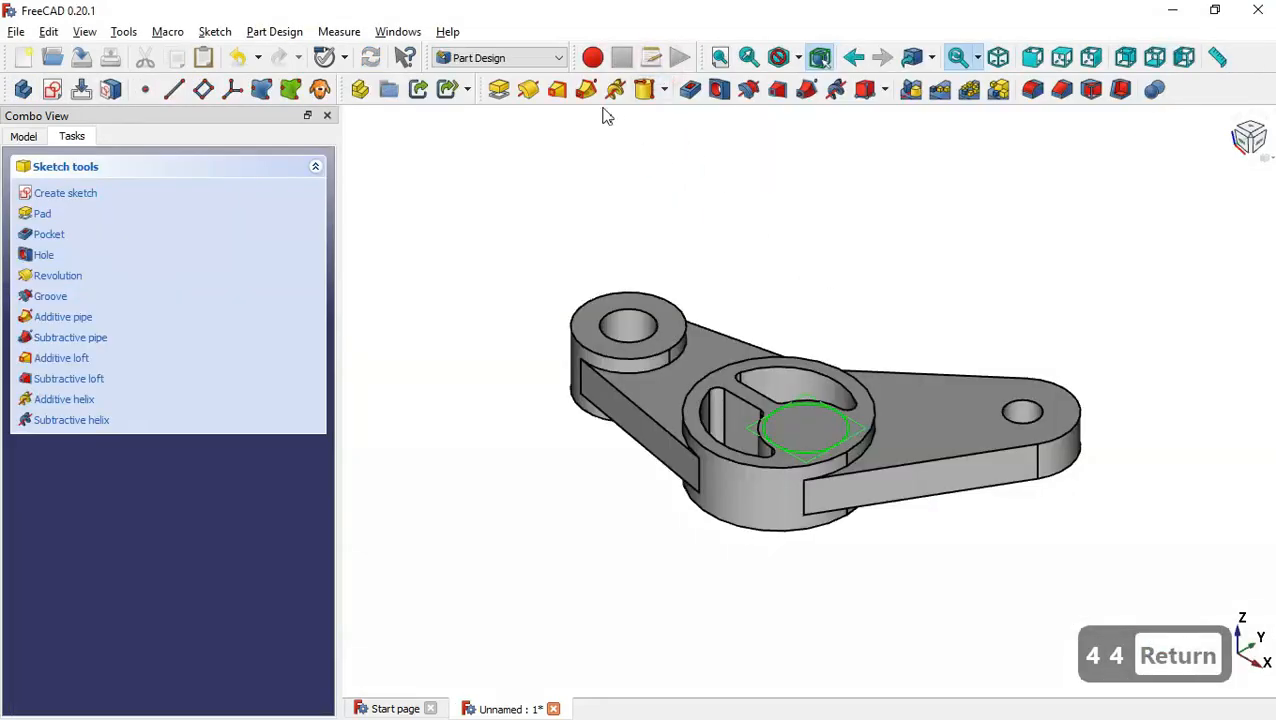
{"action": "left_click", "coordinate": [690, 89]}
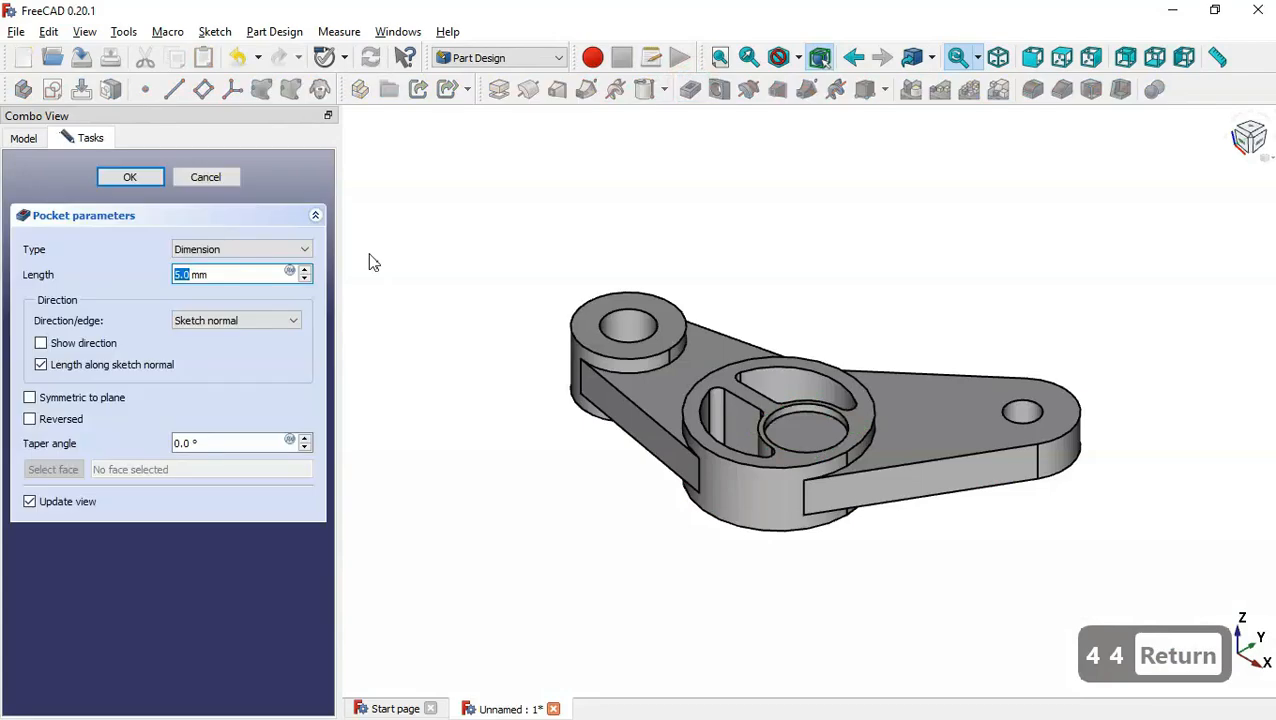
{"action": "key", "text": "alt+Tab"}
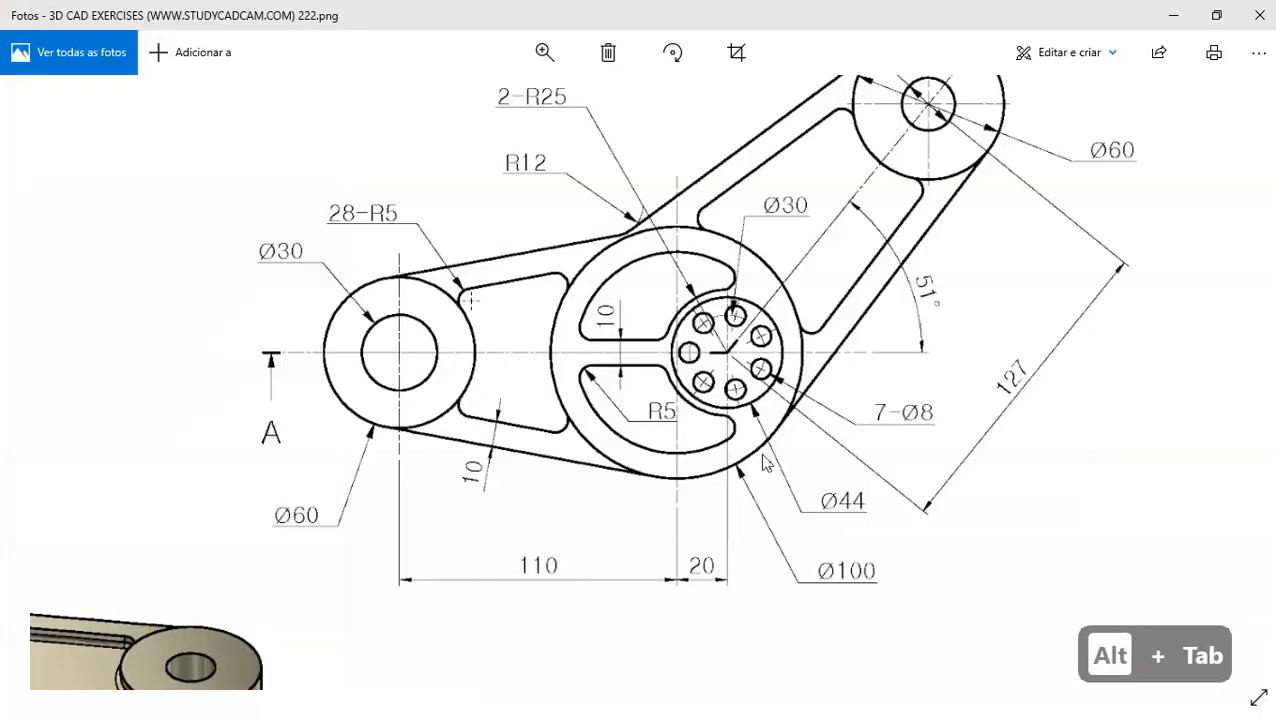
{"action": "key", "text": "Down"}
{"action": "key", "text": "Down"}
{"action": "key", "text": "Down"}
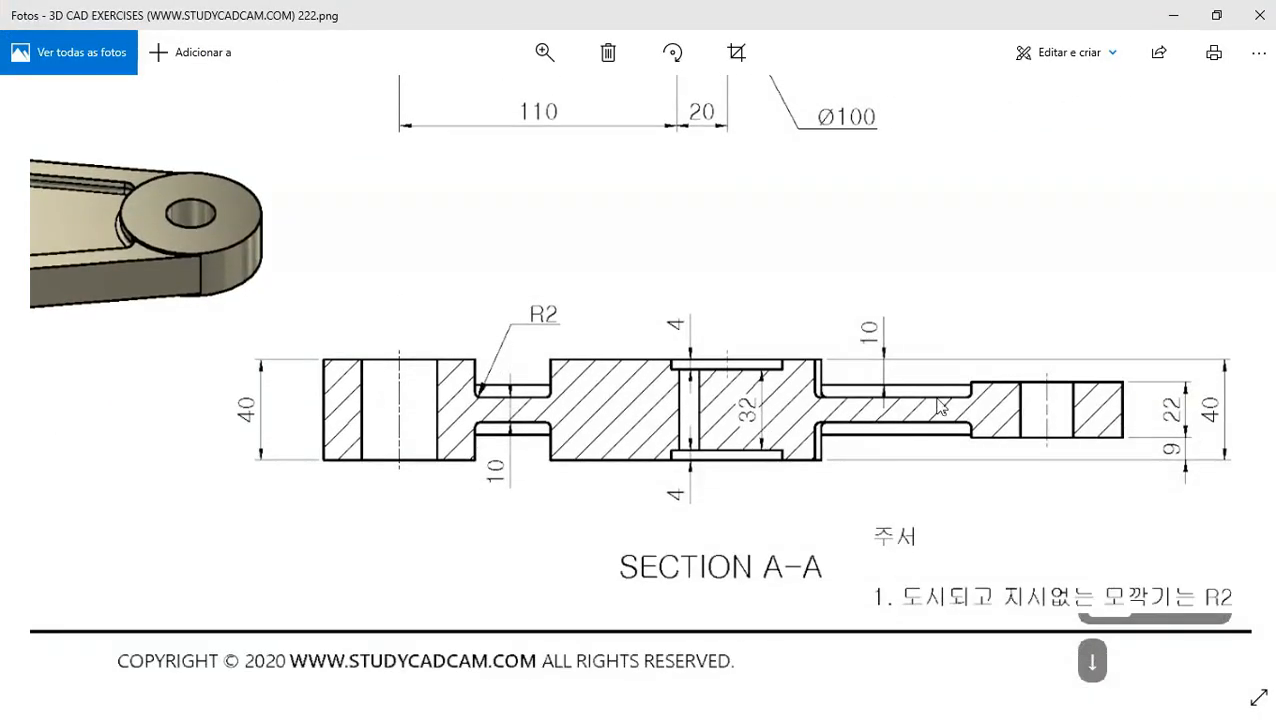
{"action": "key", "text": "alt+Tab"}
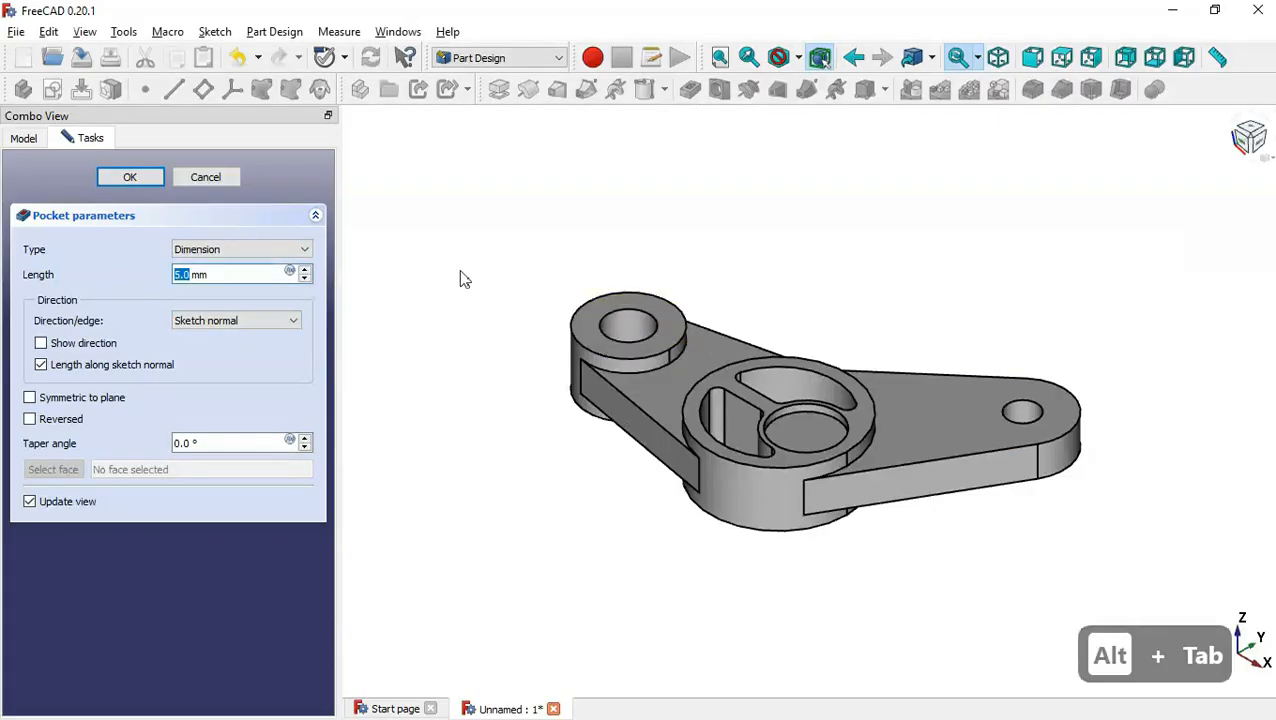
{"action": "type", "text": "4"}
{"action": "key", "text": "Return"}
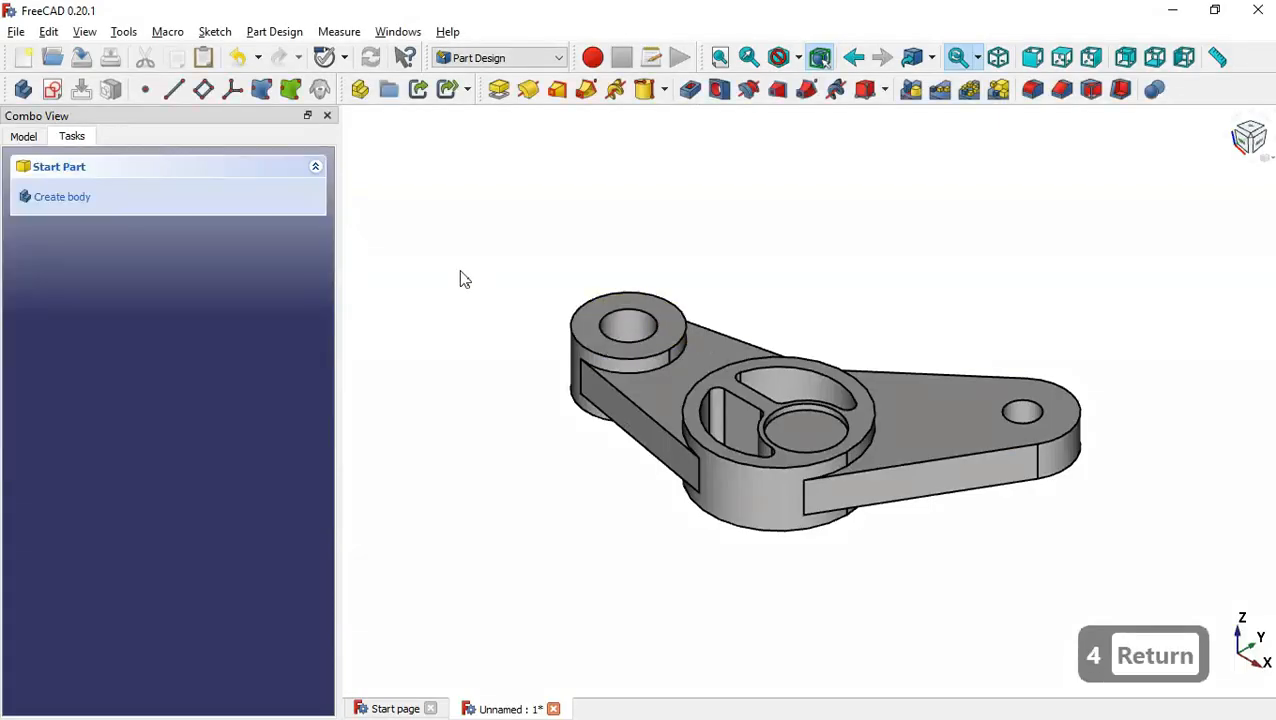
- Mirror the circular recess pocket about the base XY plane
{"action": "left_click", "coordinate": [27, 138]}
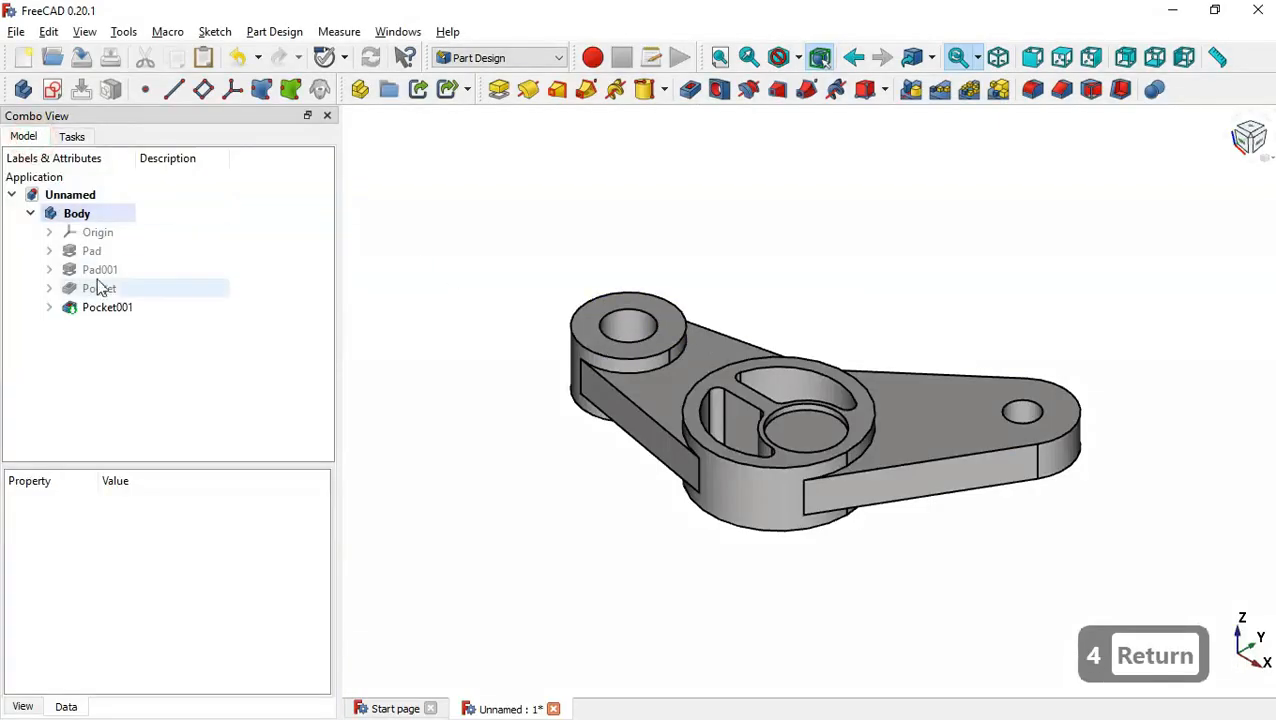
{"action": "left_click", "coordinate": [132, 307]}
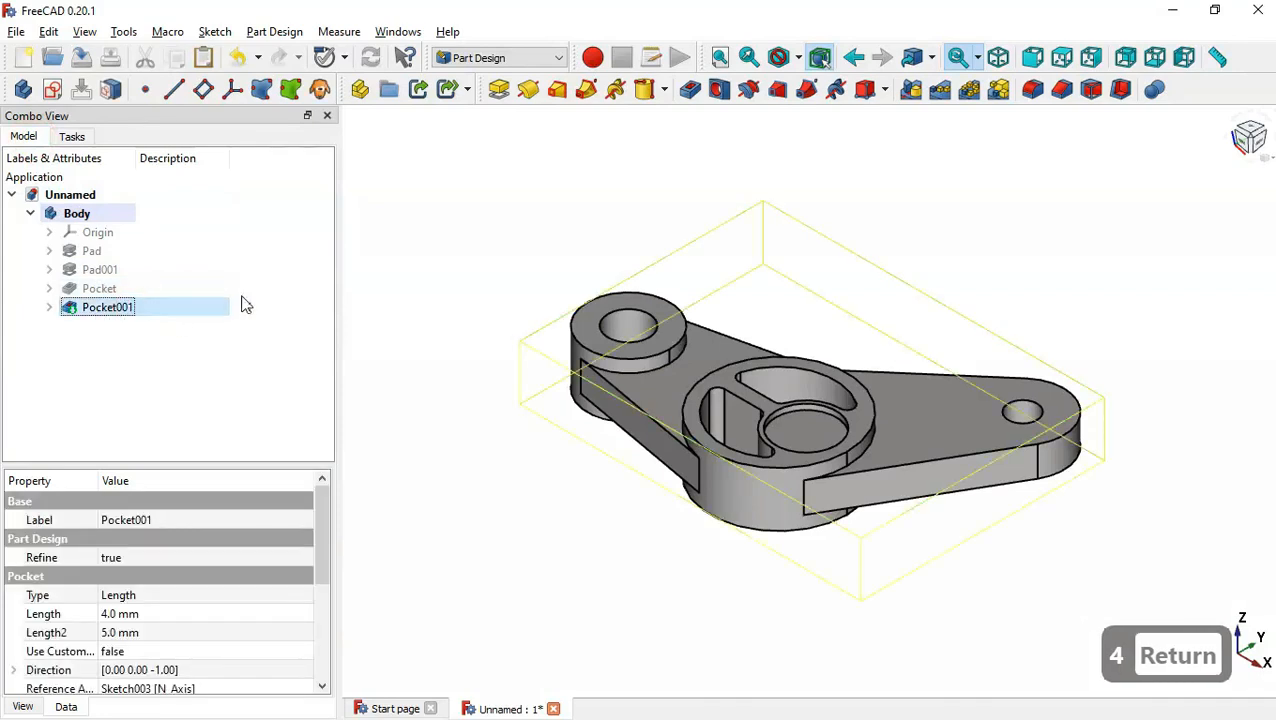
{"action": "left_click", "coordinate": [912, 89]}
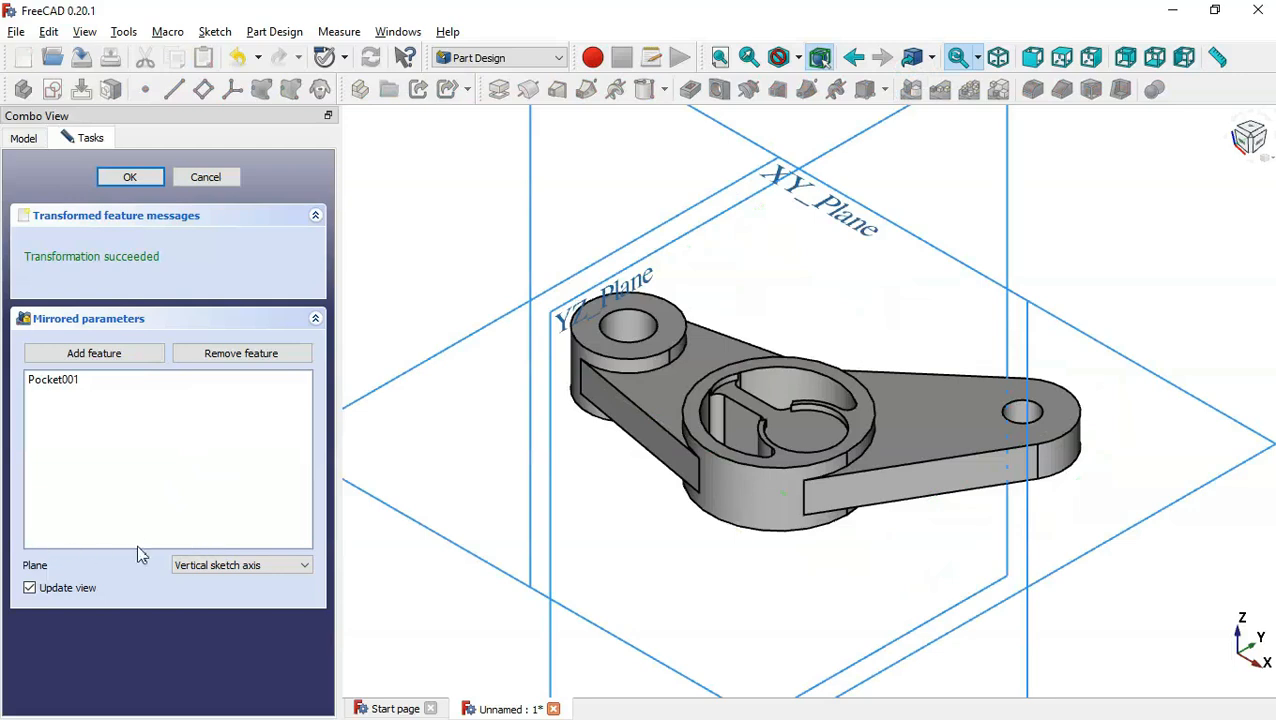
{"action": "left_click", "coordinate": [276, 566]}
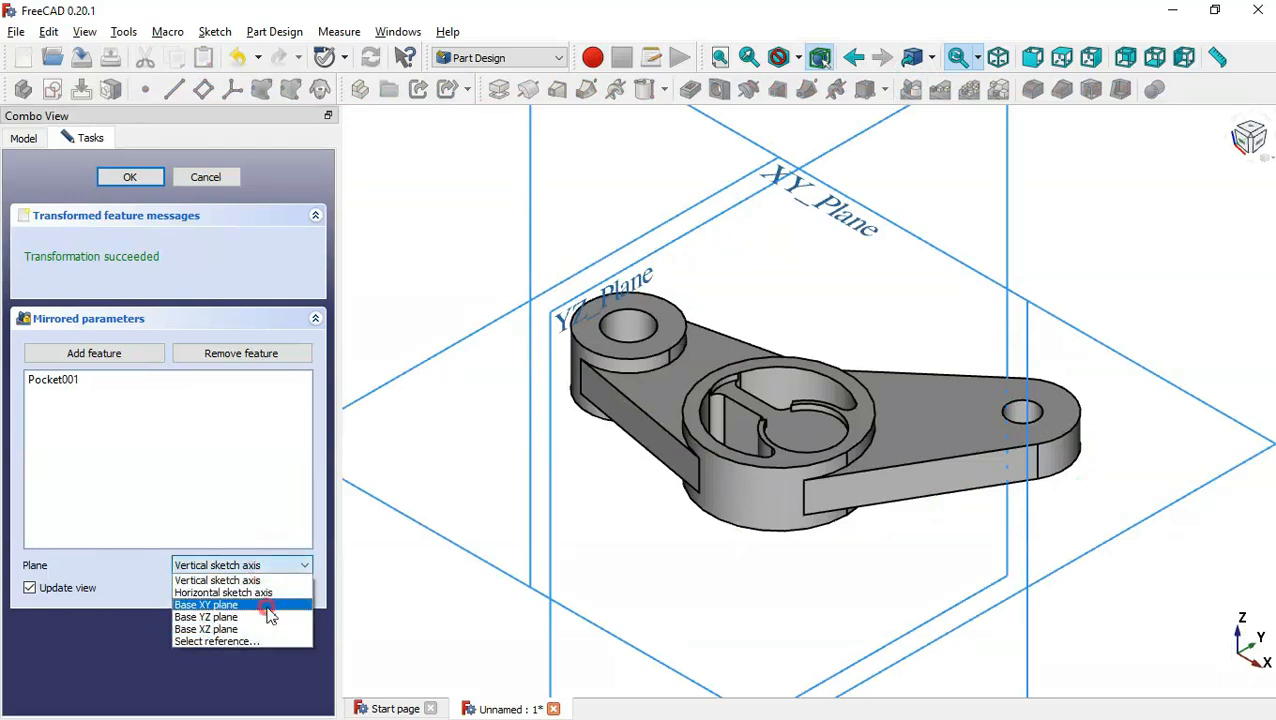
{"action": "left_click", "coordinate": [268, 606]}
{"action": "key", "text": "Return"}
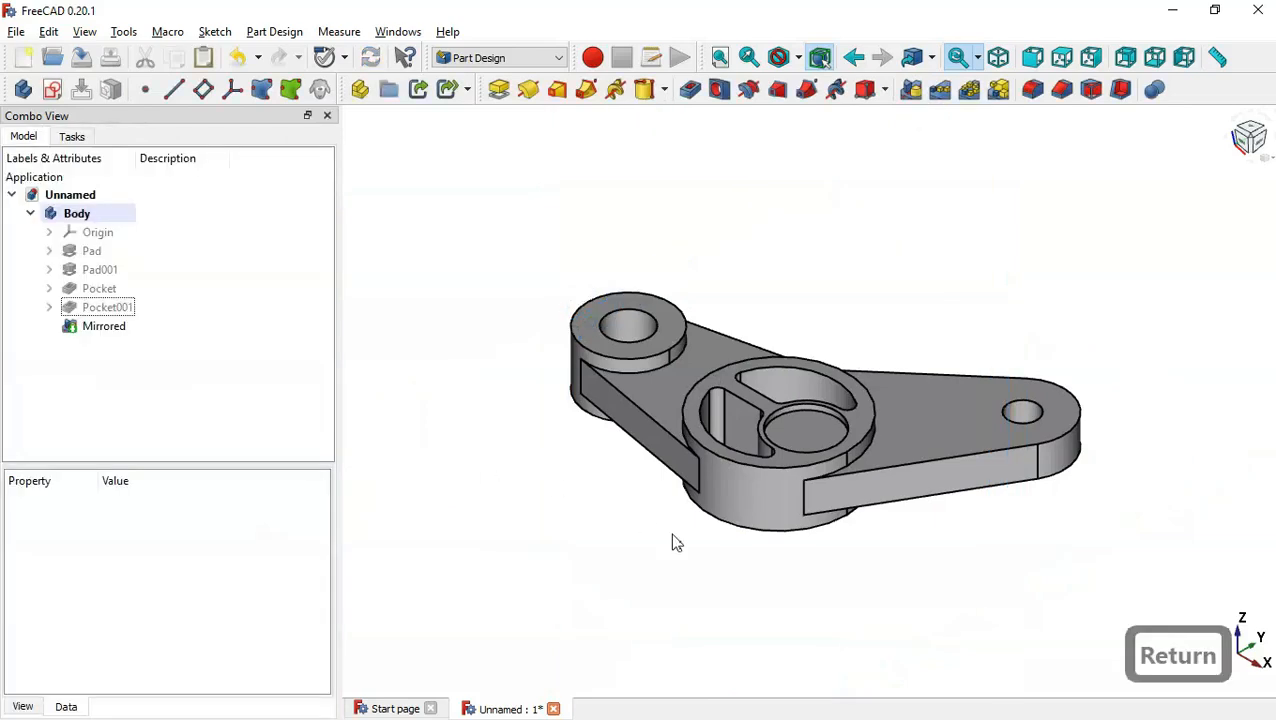
- Start a sketch on the circular recess's upper floor and add the recess's circular edge as external geometry
{"action": "middle_click_drag", "start_coordinate": [672, 535], "coordinate": [735, 373]}
{"action": "key", "text": "Home"}
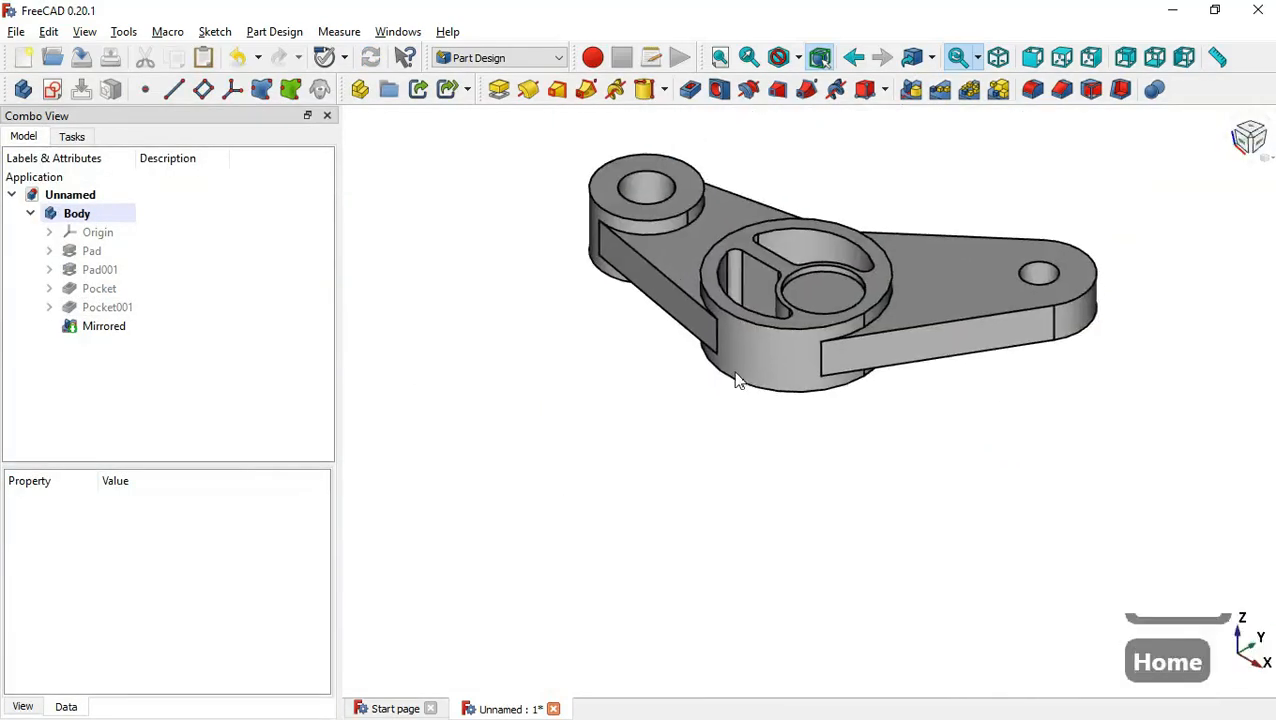
{"action": "left_click", "coordinate": [797, 430]}
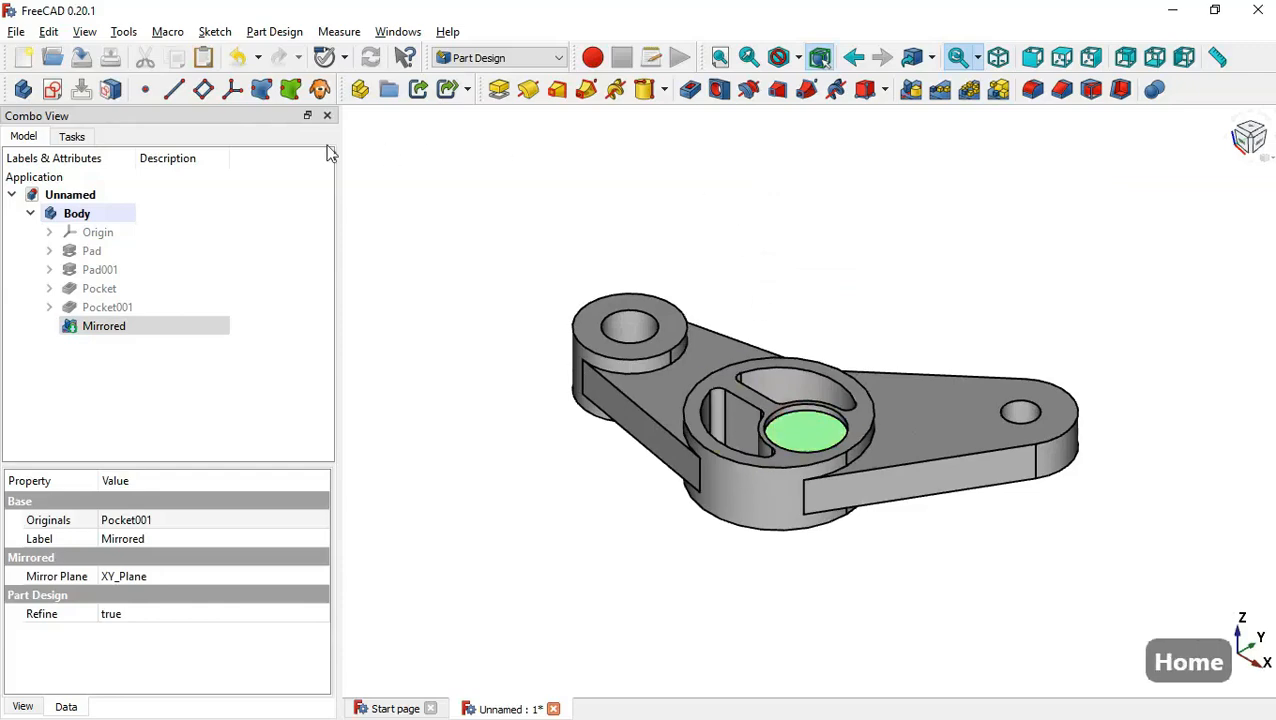
{"action": "left_click", "coordinate": [50, 90]}
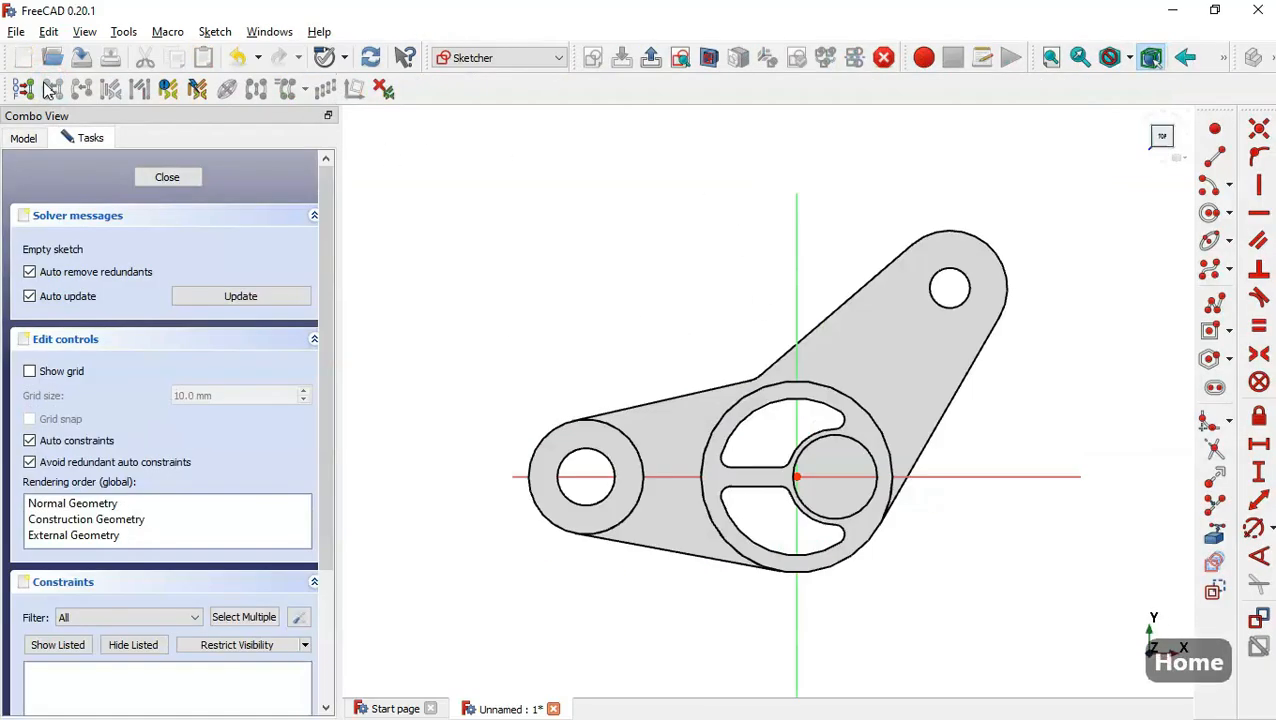
{"action": "scroll", "coordinate": [917, 555], "scroll_direction": "up", "scroll_amount": 4}
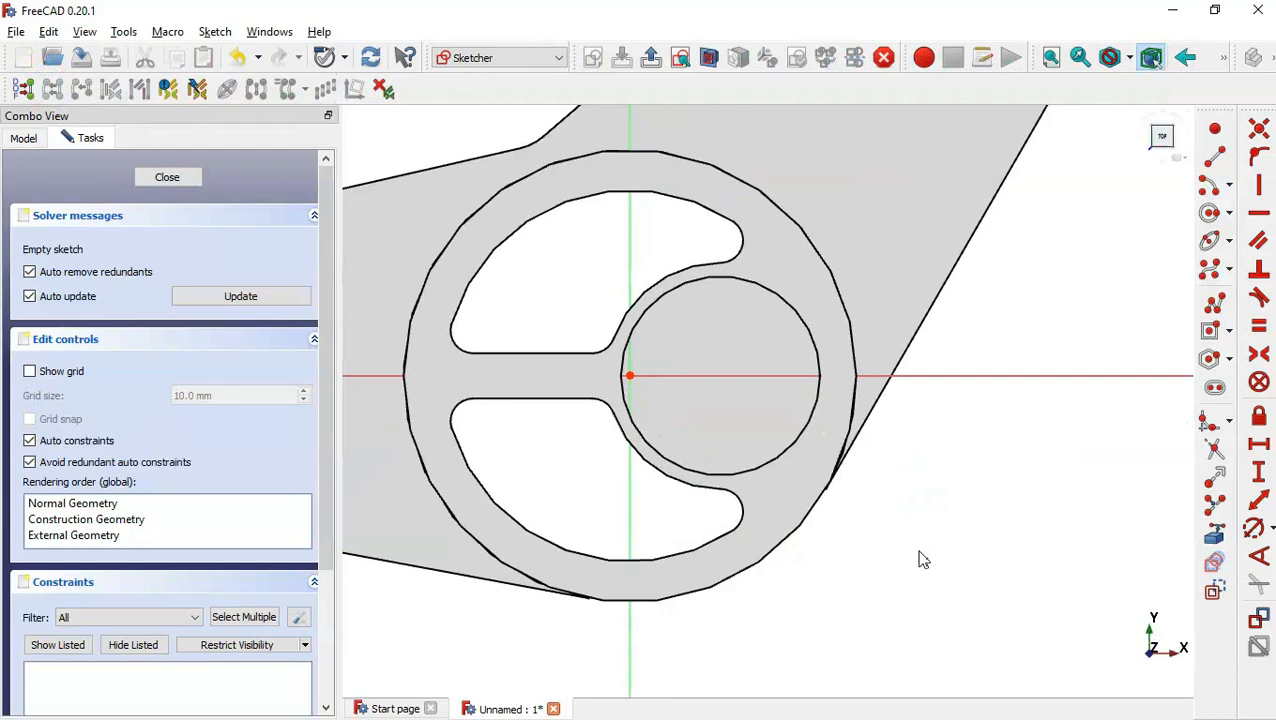
{"action": "left_click", "coordinate": [1213, 536]}
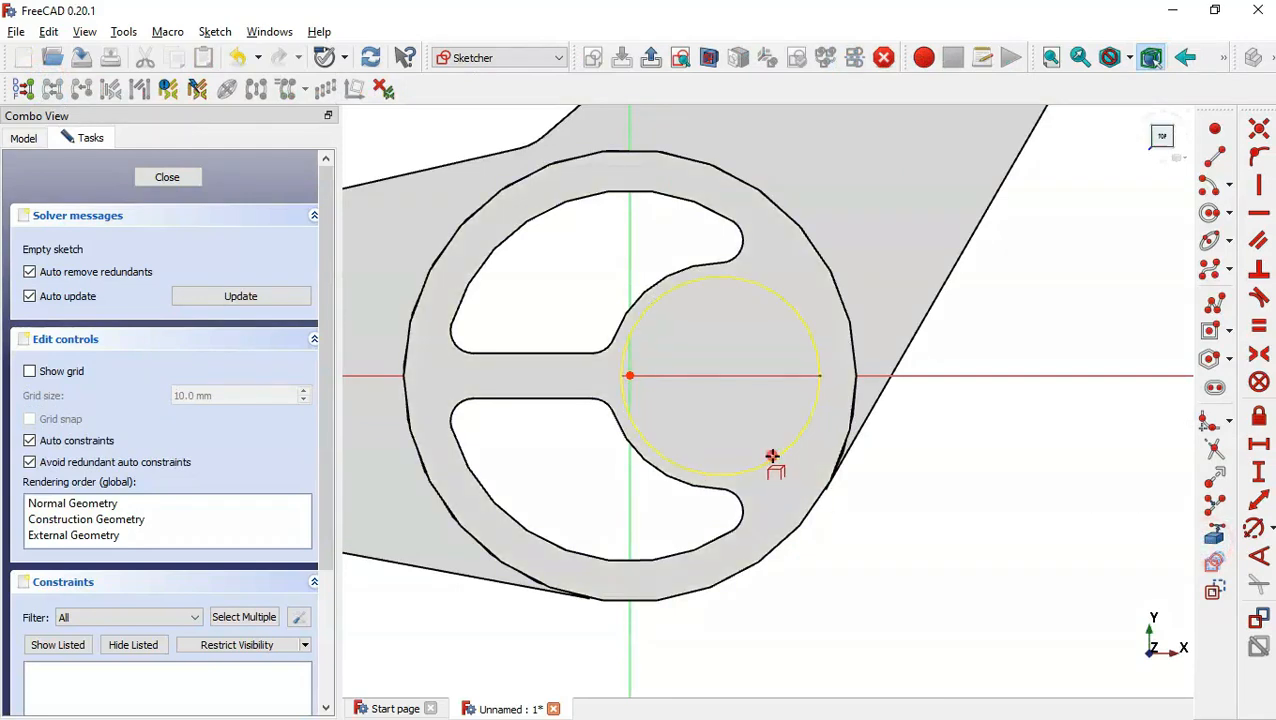
{"action": "left_click", "coordinate": [772, 456]}
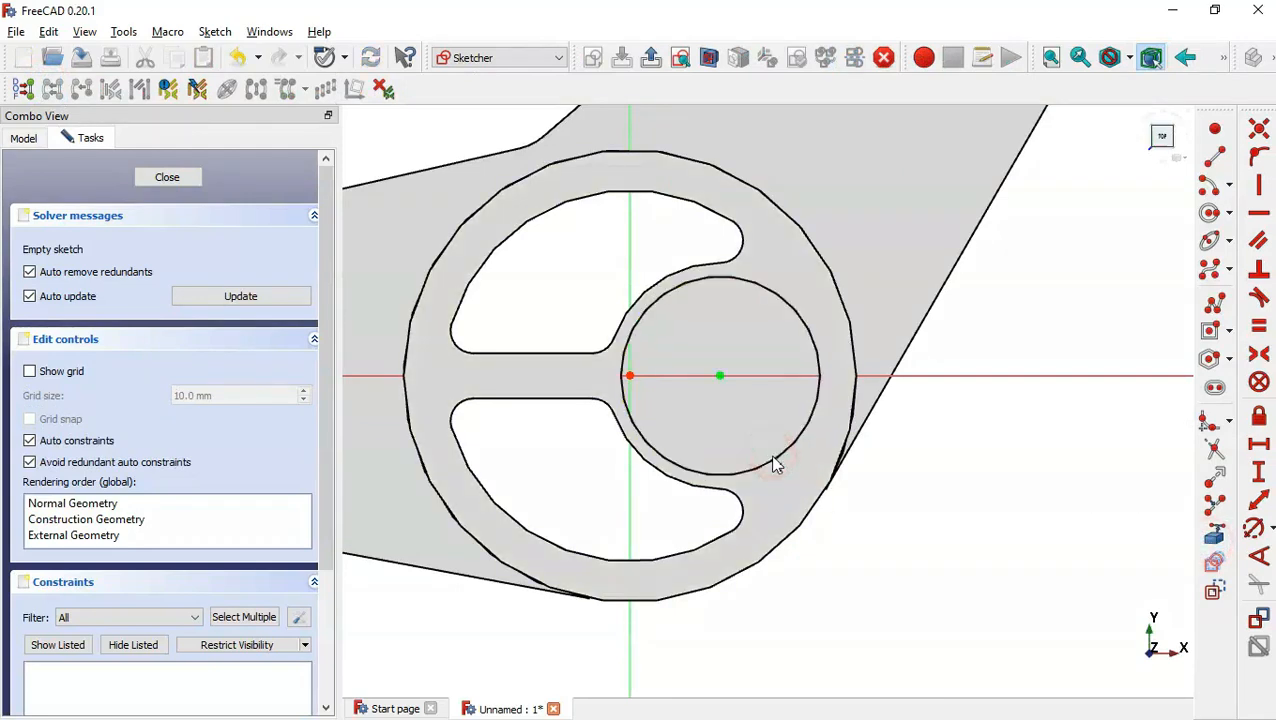
- Draw a circle on the horizontal axis inside the recess and constrain its diameter to 8 mm, per the reference drawing
{"action": "left_click", "coordinate": [1210, 214]}
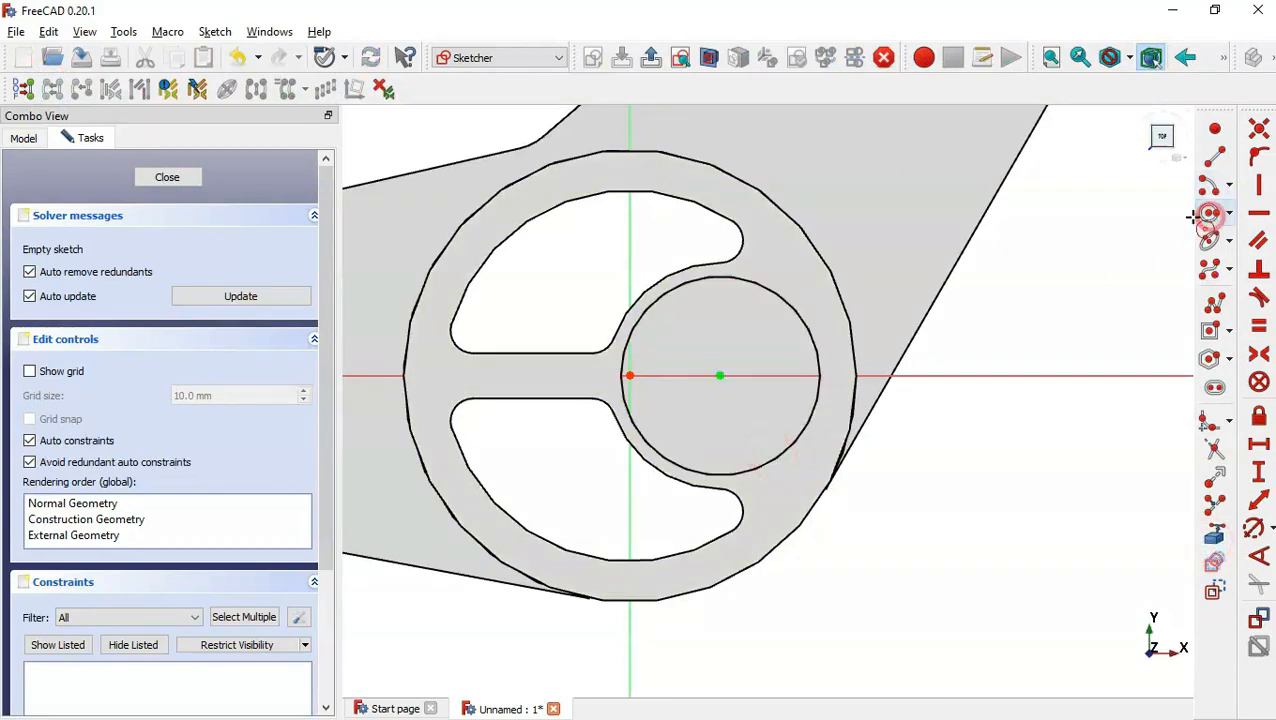
{"action": "left_click", "coordinate": [655, 375]}
{"action": "left_click", "coordinate": [686, 410]}
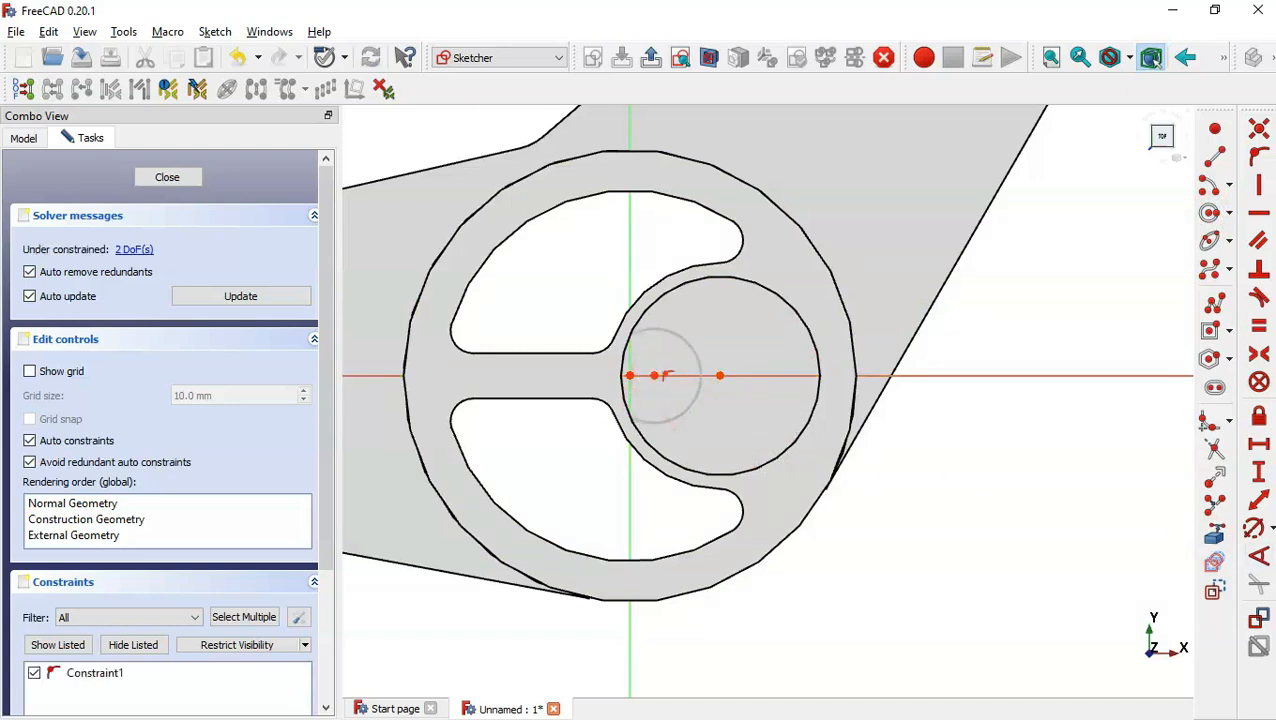
{"action": "left_click", "coordinate": [1253, 527]}
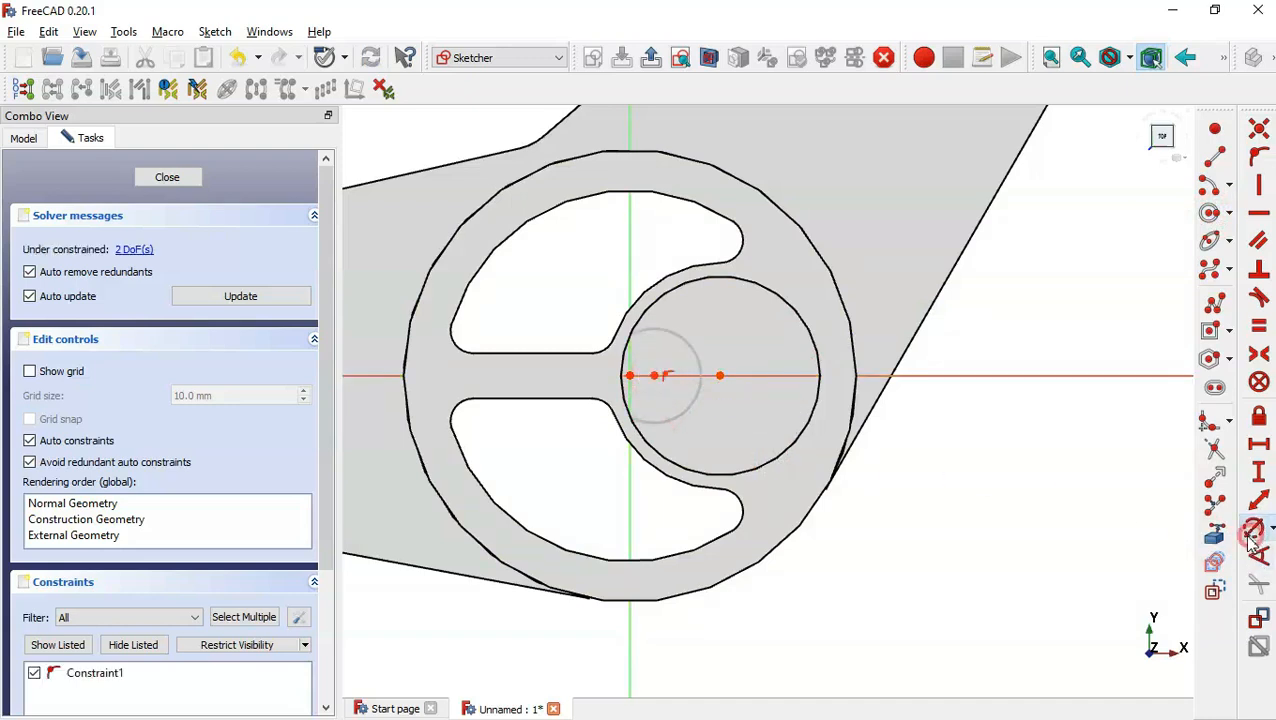
{"action": "left_click", "coordinate": [696, 395]}
{"action": "key", "text": "alt+Tab"}
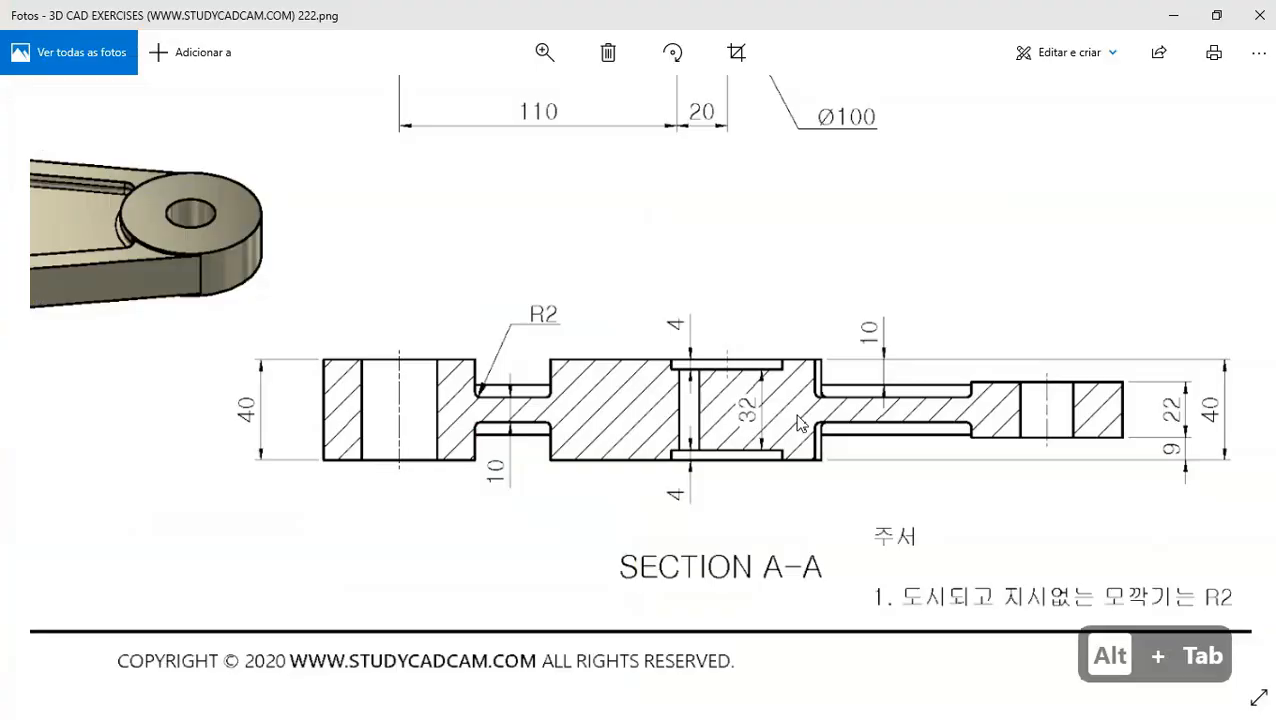
{"action": "mouse_move", "coordinate": [757, 326]}
{"action": "left_mouse_down"}
{"action": "mouse_move", "coordinate": [752, 512]}
{"action": "mouse_move", "coordinate": [776, 542]}
{"action": "left_mouse_up"}
{"action": "left_click_drag", "start_coordinate": [757, 365], "coordinate": [750, 498]}
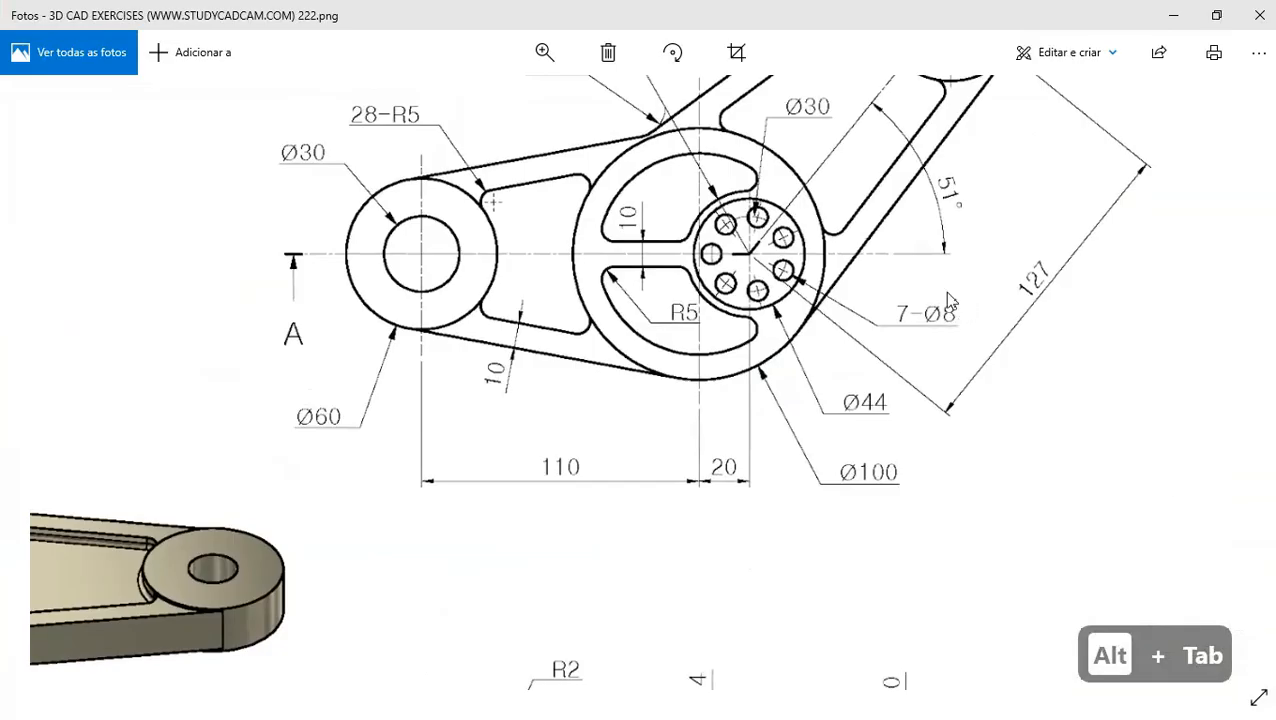
{"action": "key", "text": "alt+Tab"}
{"action": "type", "text": "8"}
{"action": "key", "text": "Return"}
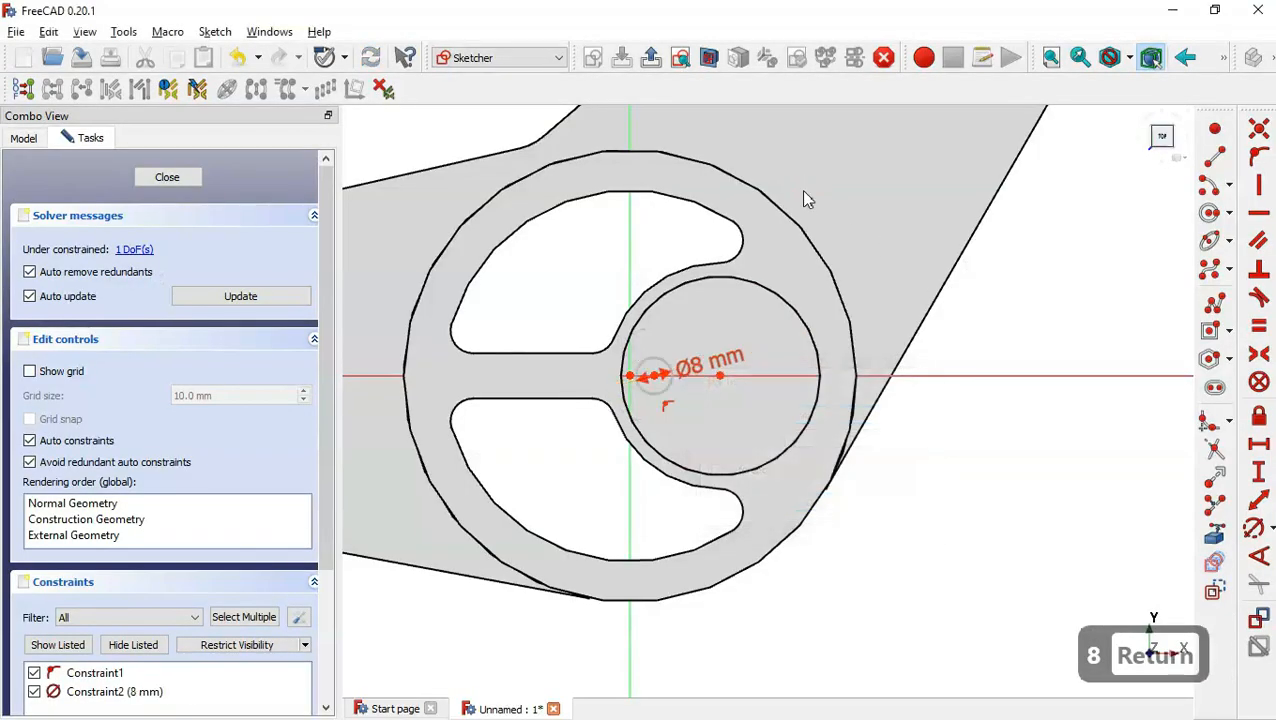
- Constrain the horizontal distance between the small circle's centre and the recess's centre to 15 mm, half the drawing's Ø30 hole circle
{"action": "left_click", "coordinate": [1258, 444]}
{"action": "left_click", "coordinate": [655, 375]}
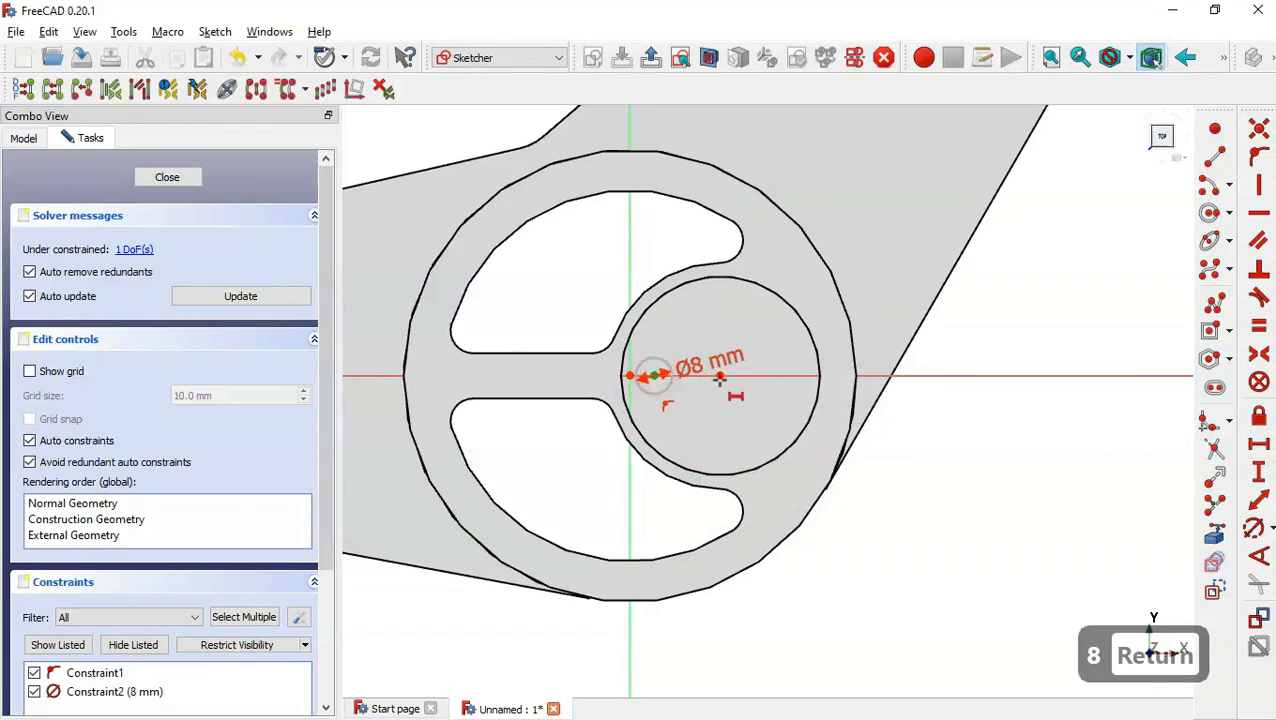
{"action": "left_click", "coordinate": [719, 377]}
{"action": "key", "text": "alt+Tab"}
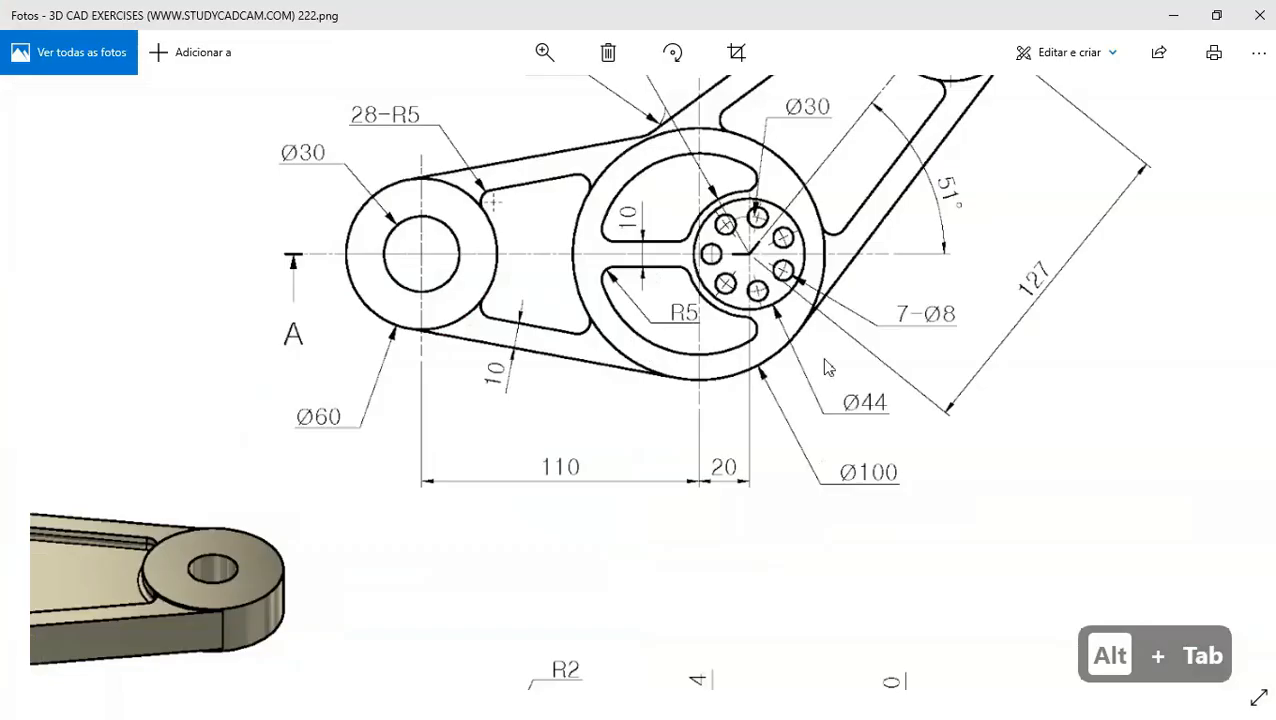
{"action": "scroll", "coordinate": [812, 318], "scroll_direction": "up", "scroll_amount": 2}
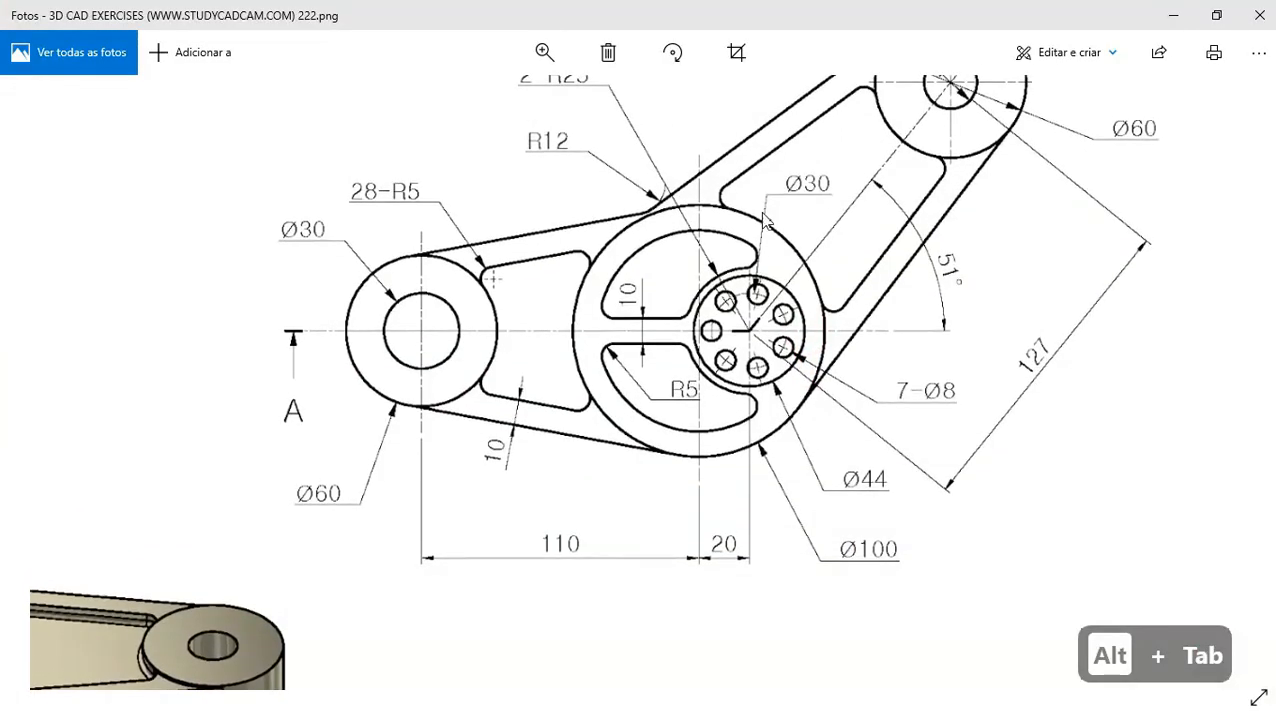
{"action": "key", "text": "alt+Tab"}
{"action": "type", "text": "15"}
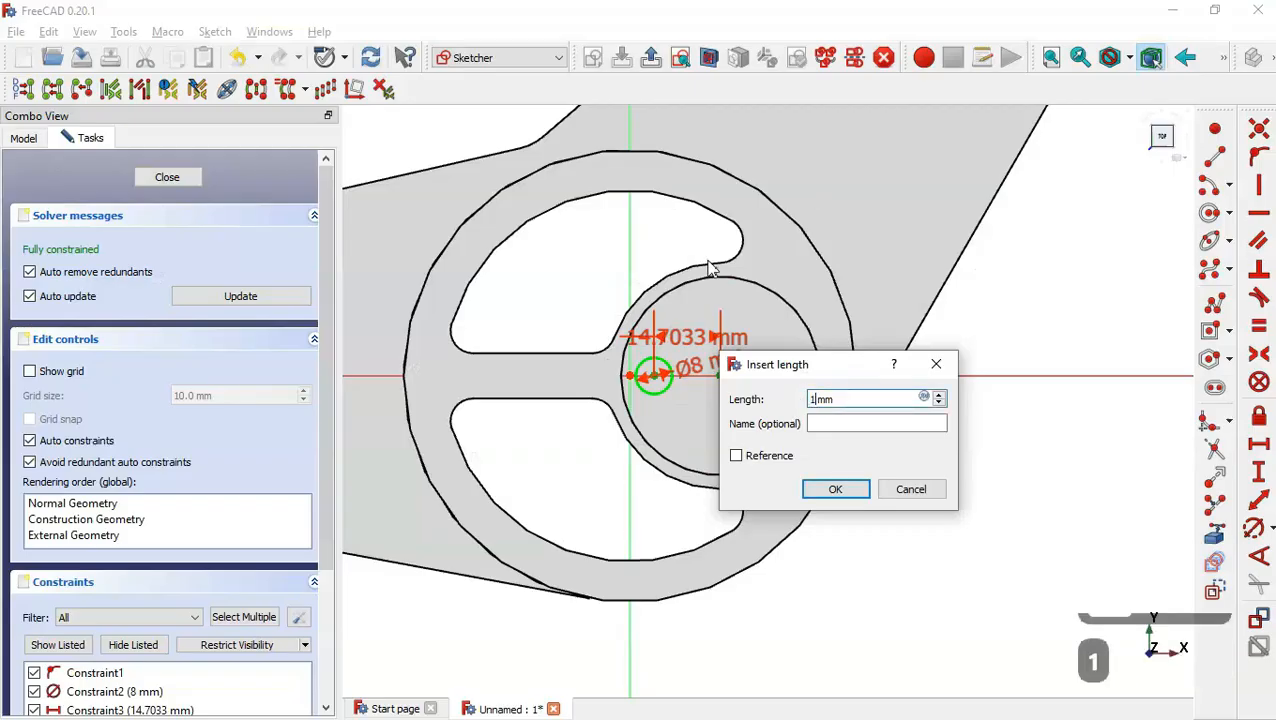
{"action": "key", "text": "Return"}
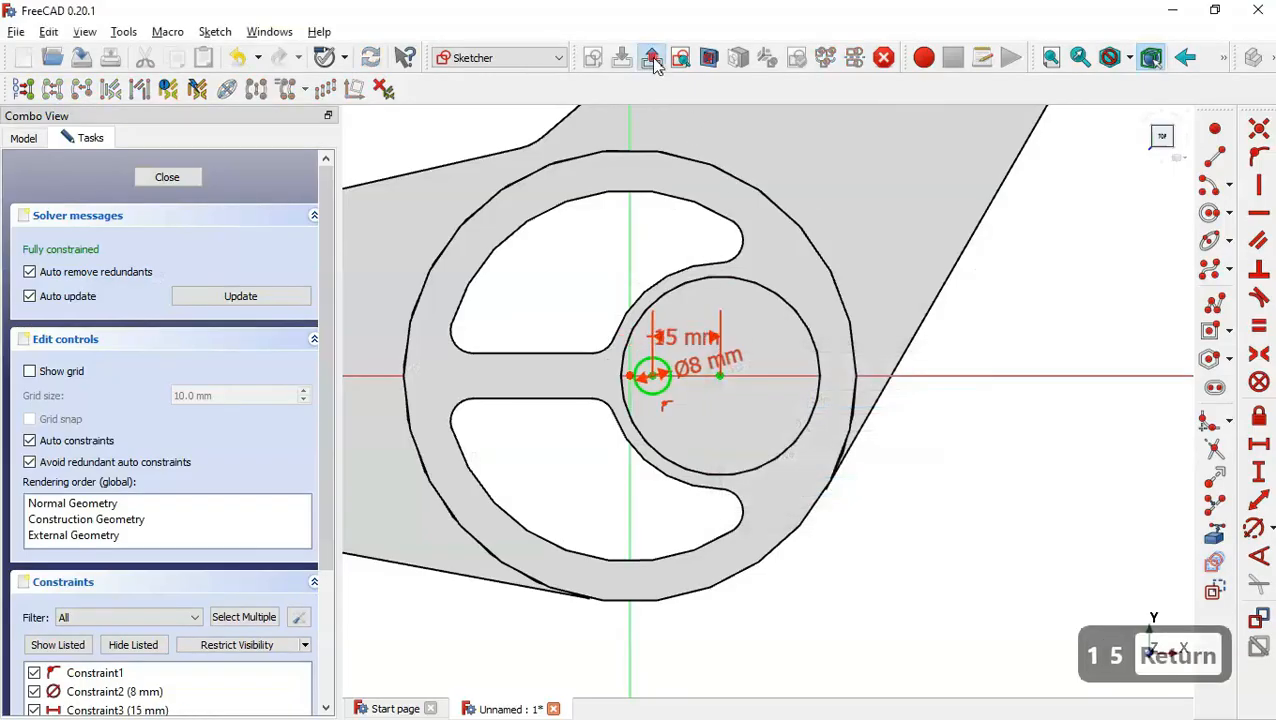
- Close the sketch and cut the 8 mm hole through the whole part with a Through all Pocket
{"action": "left_click", "coordinate": [651, 57]}
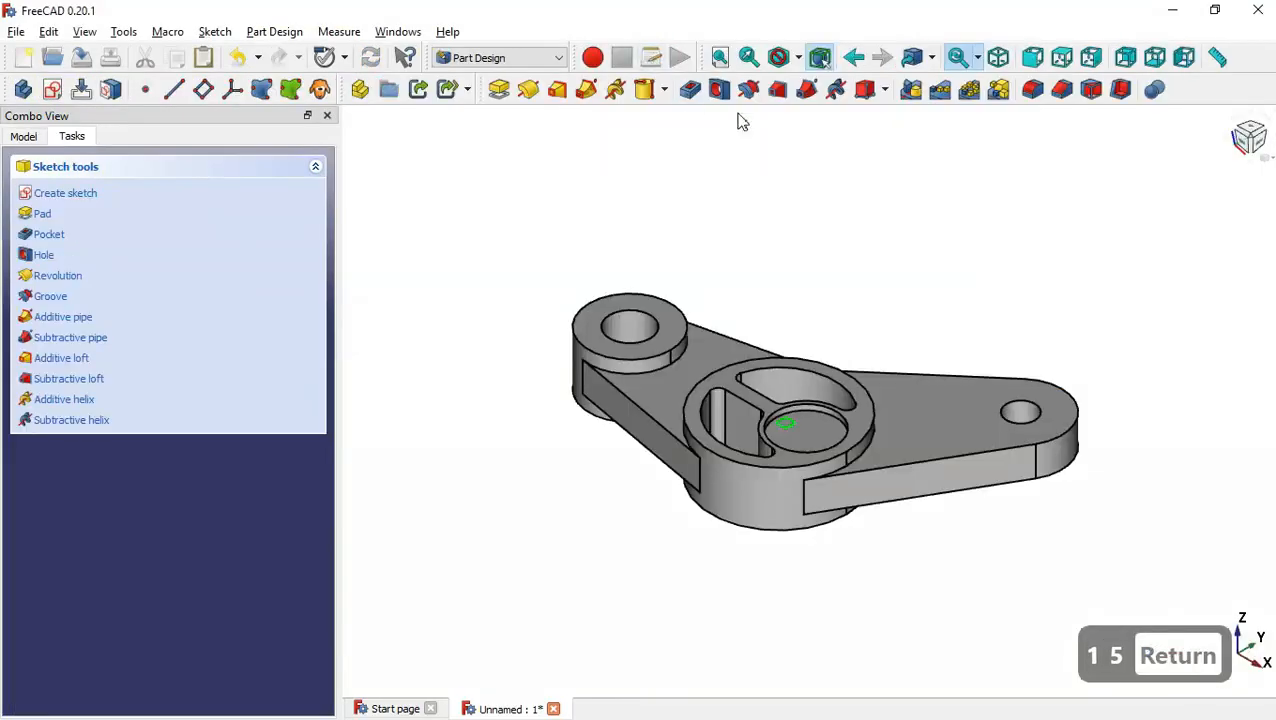
{"action": "left_click", "coordinate": [690, 89]}
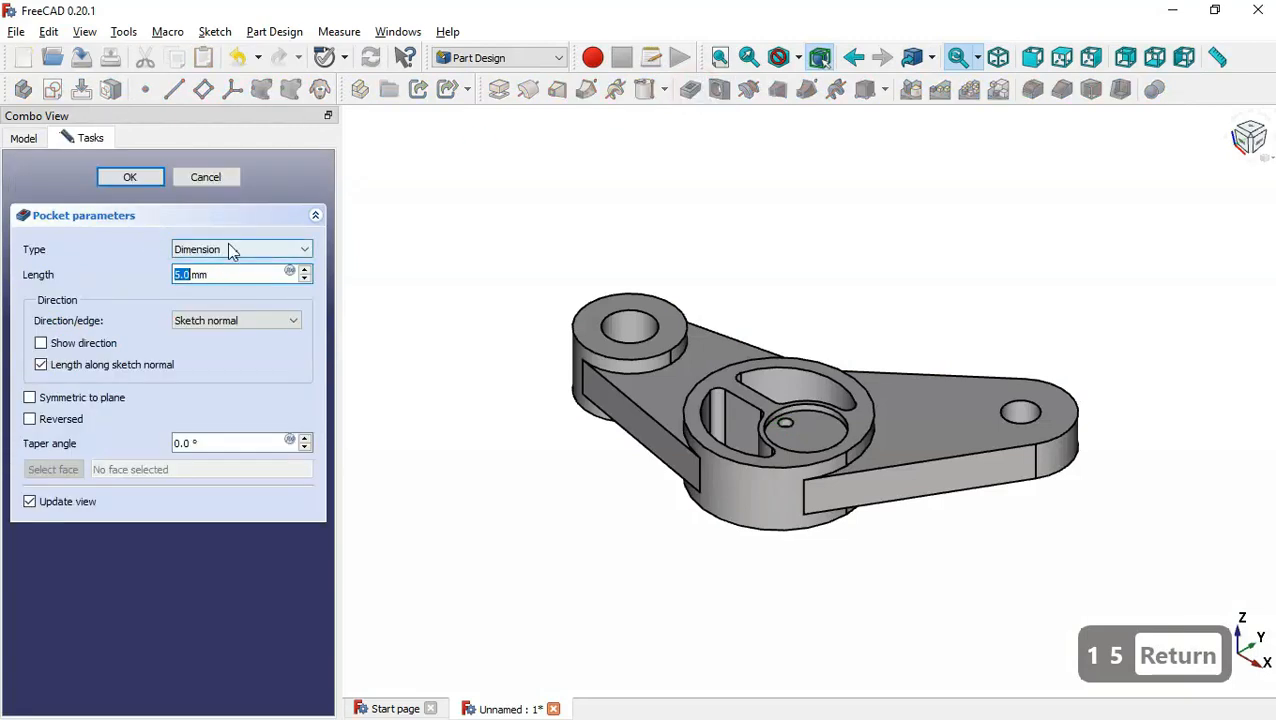
{"action": "left_click", "coordinate": [230, 250]}
{"action": "left_click", "coordinate": [256, 280]}
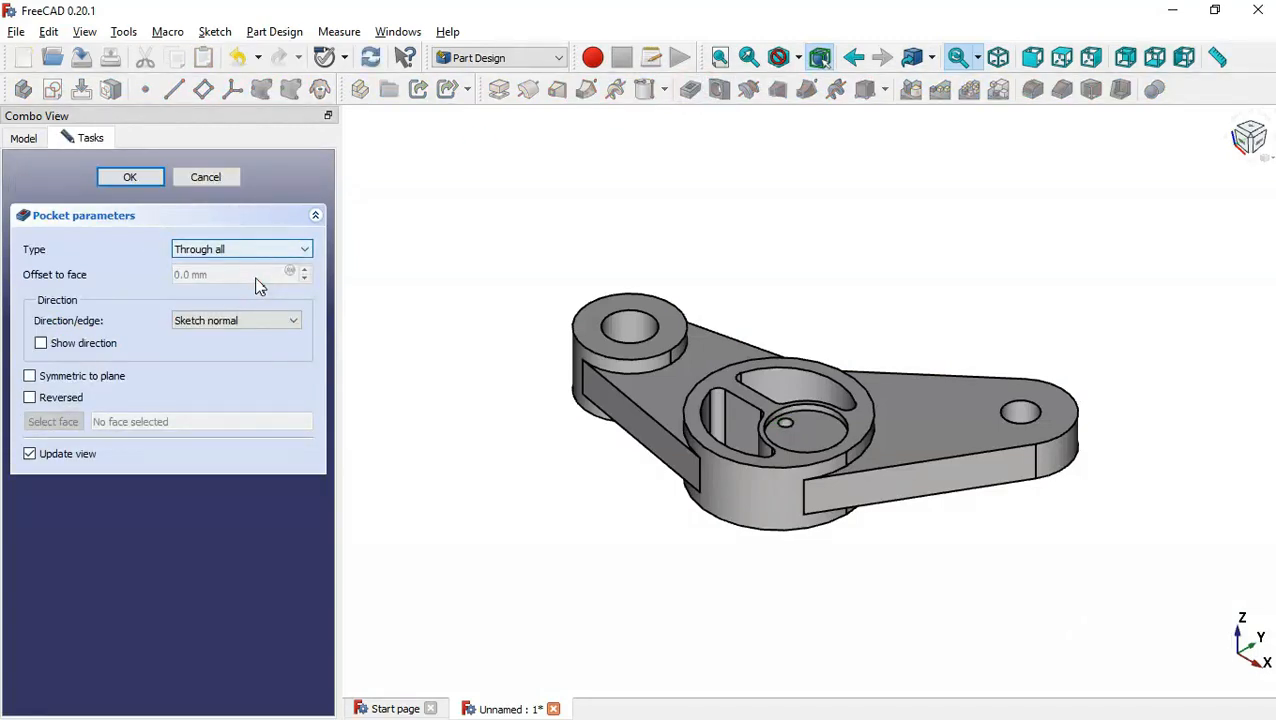
{"action": "left_click", "coordinate": [139, 182]}
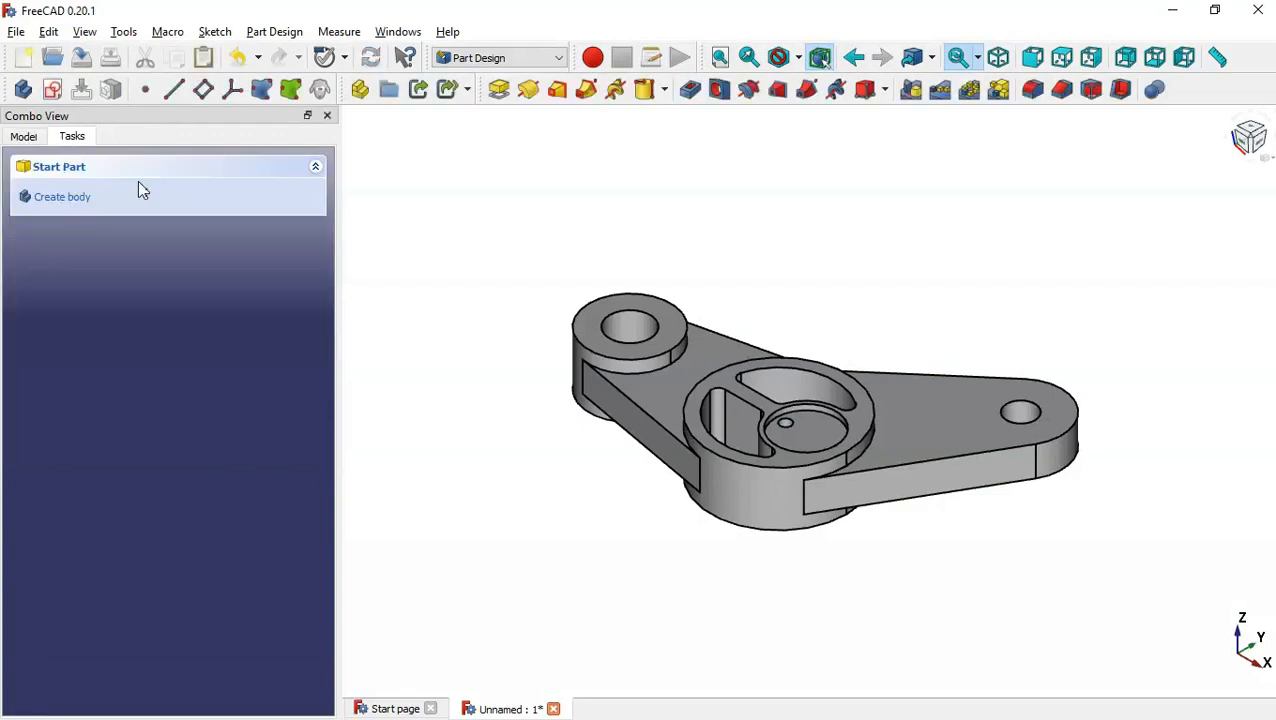
- Start a polar pattern of the 8 mm hole's pocket, using the circular recess's edge as the axis
{"action": "left_click", "coordinate": [23, 136]}
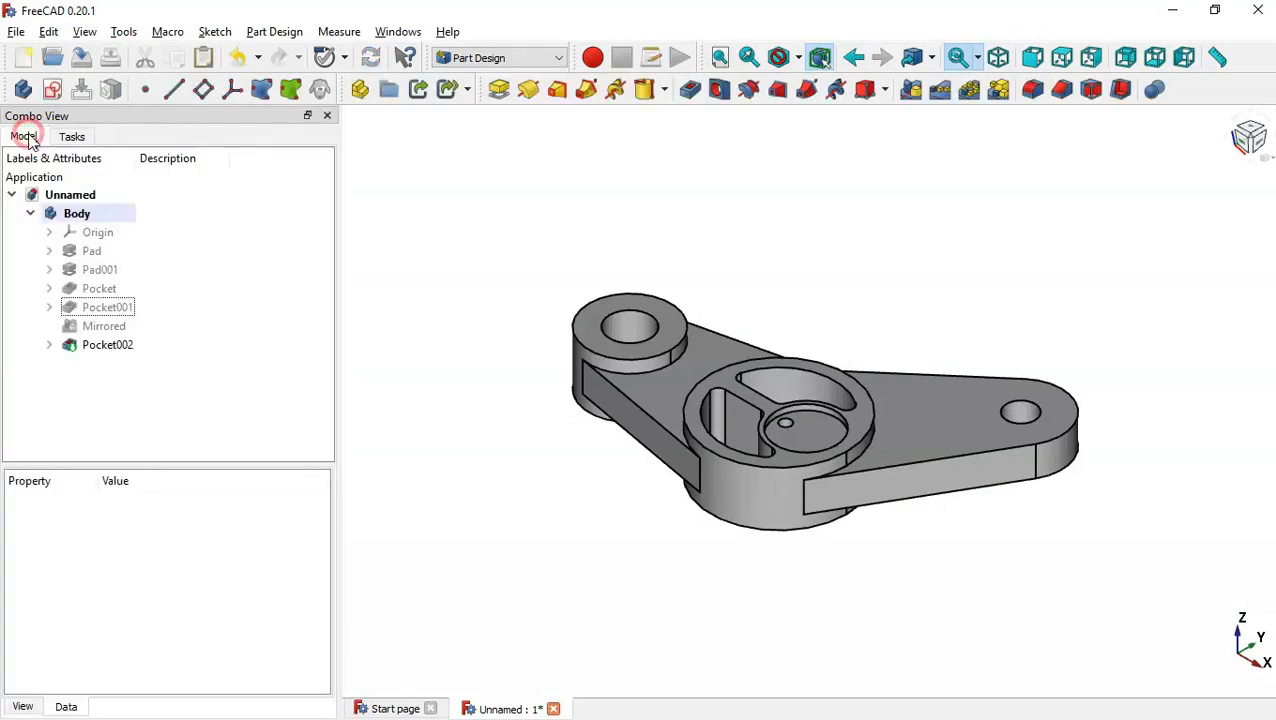
{"action": "left_click", "coordinate": [157, 344]}
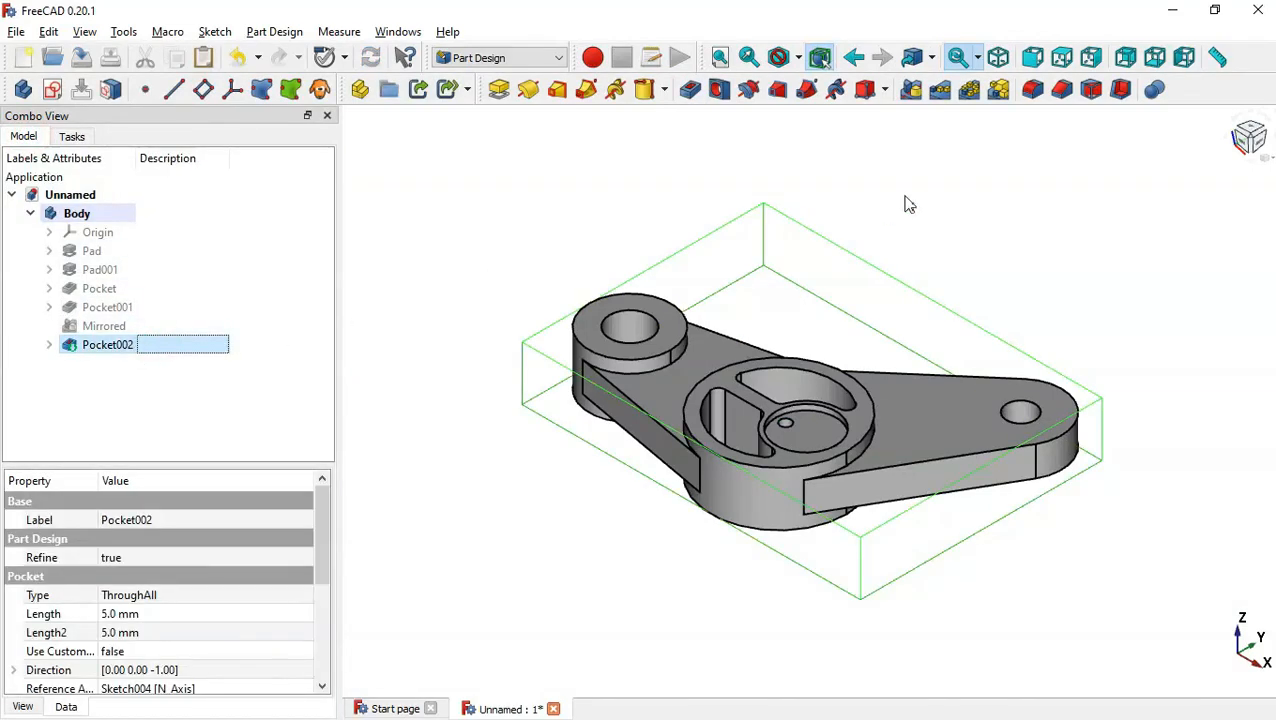
{"action": "left_click", "coordinate": [962, 100]}
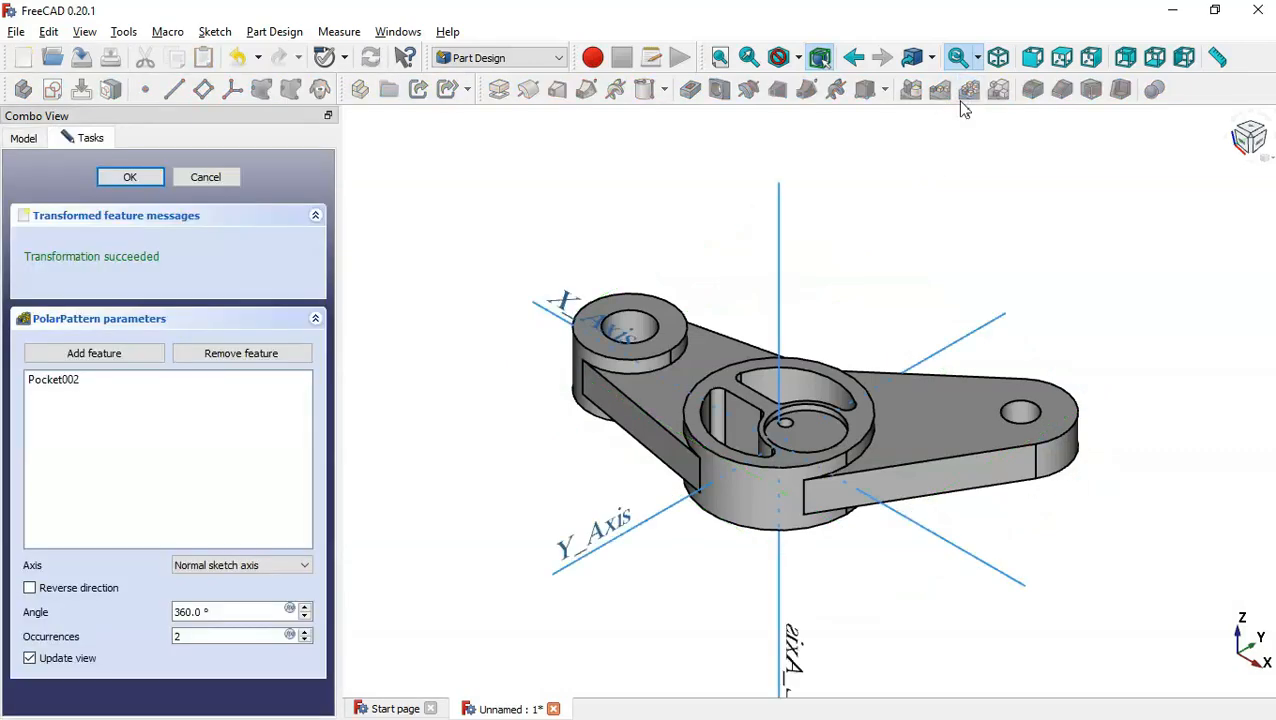
{"action": "left_click", "coordinate": [305, 565]}
{"action": "left_click", "coordinate": [256, 655]}
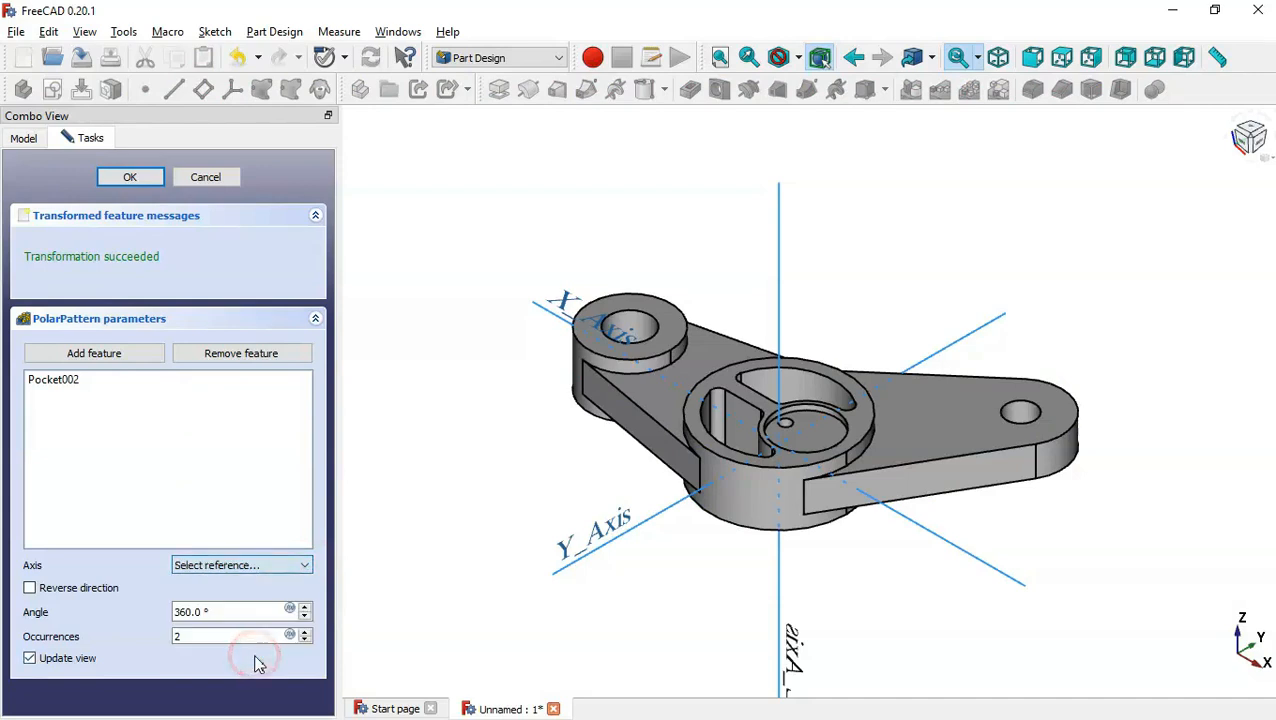
{"action": "left_click", "coordinate": [843, 445]}
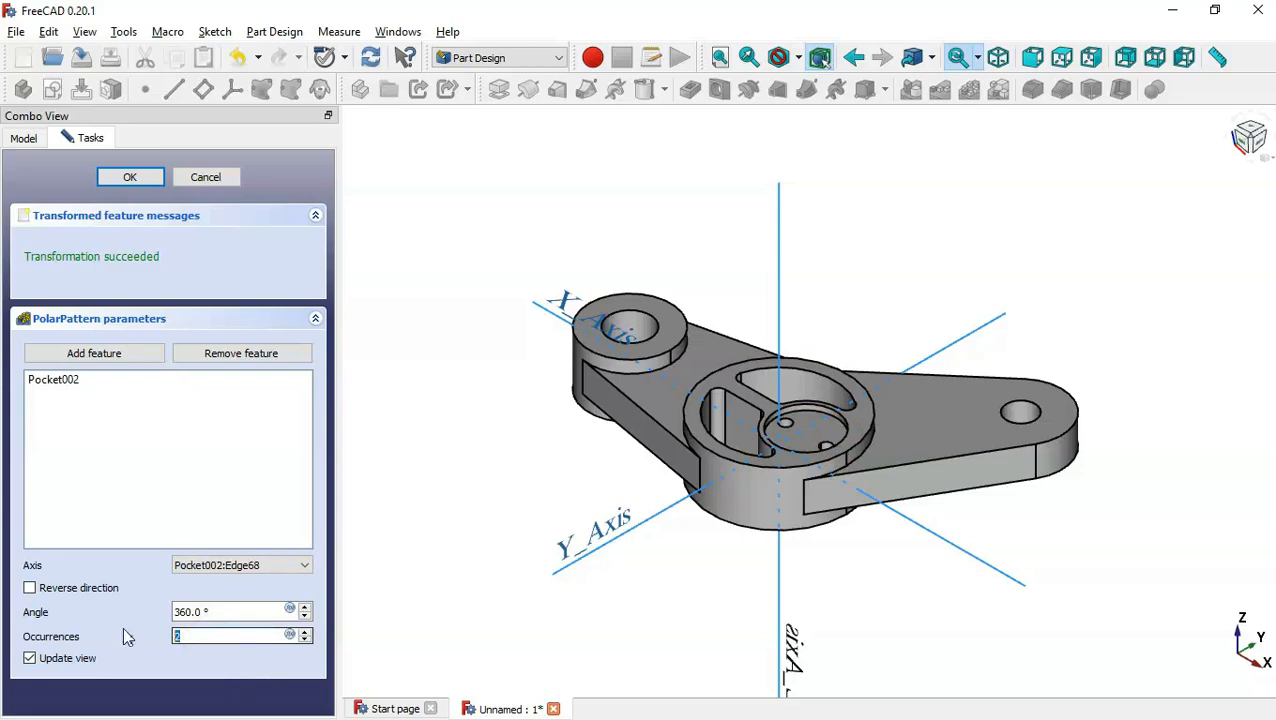
- Set the polar pattern to 7 occurrences over 360°, per the drawing's 7-Ø8 callout, and finish it
{"action": "key", "text": "alt+Tab"}
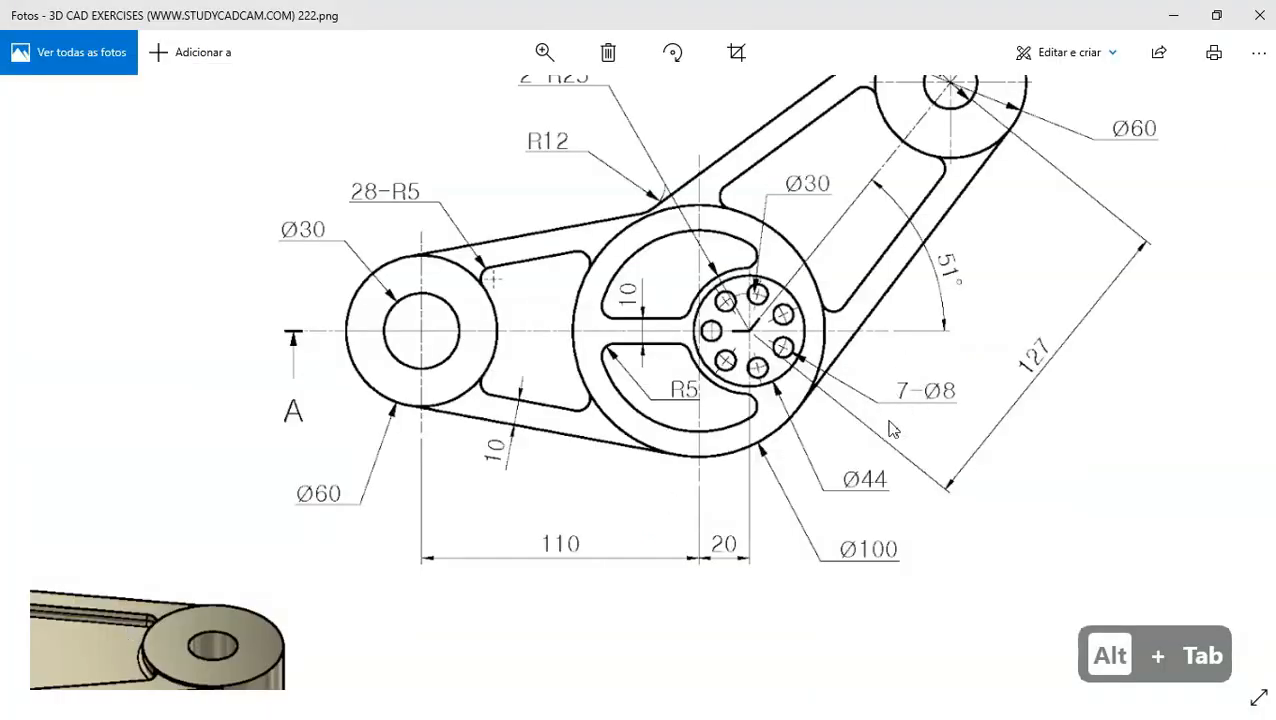
{"action": "key", "text": "alt+Tab"}
{"action": "type", "text": "7"}
{"action": "key", "text": "Return"}
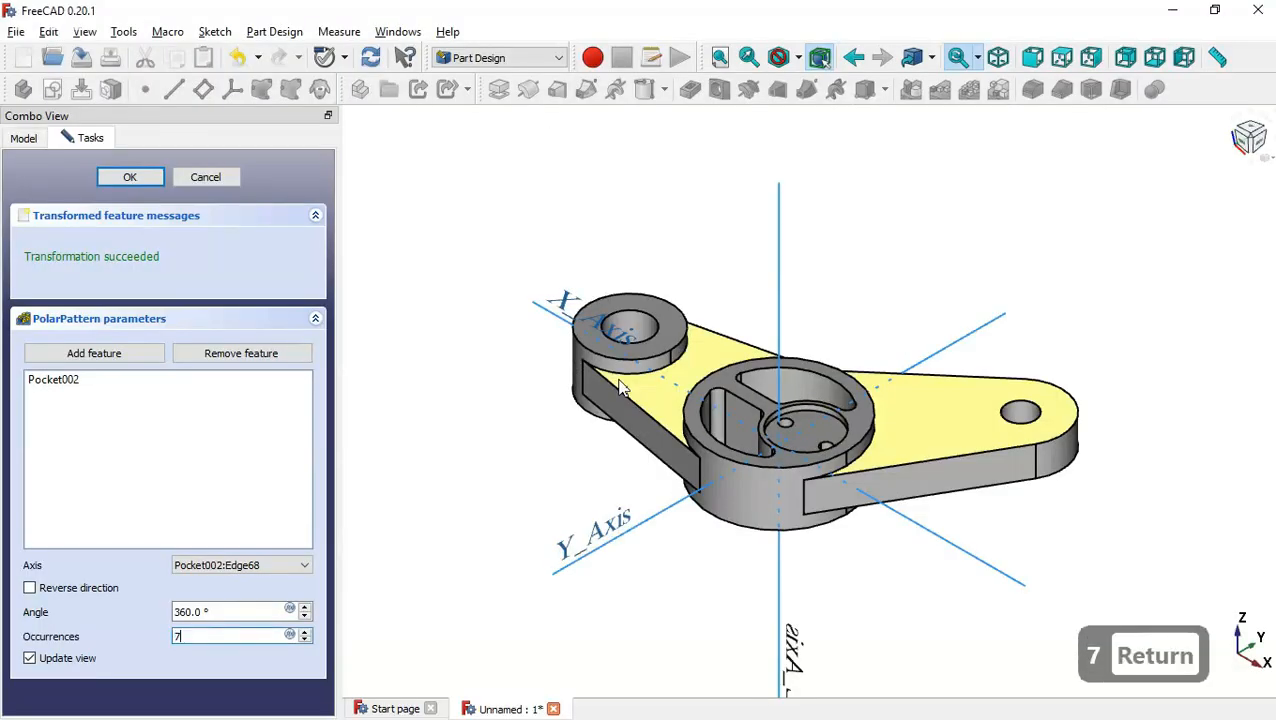
{"action": "left_click", "coordinate": [905, 250]}
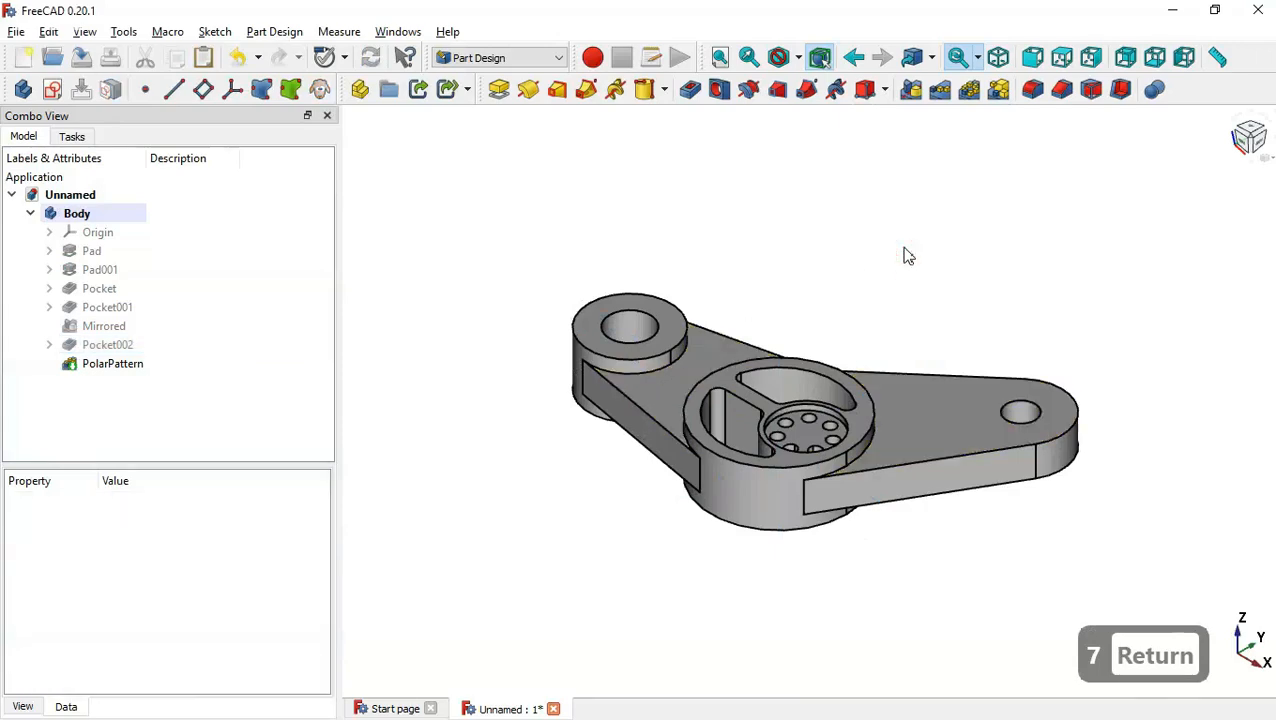
- Check the arm pockets in the reference drawing and start a sketch on the arms' upper face
{"action": "key", "text": "alt+Tab"}
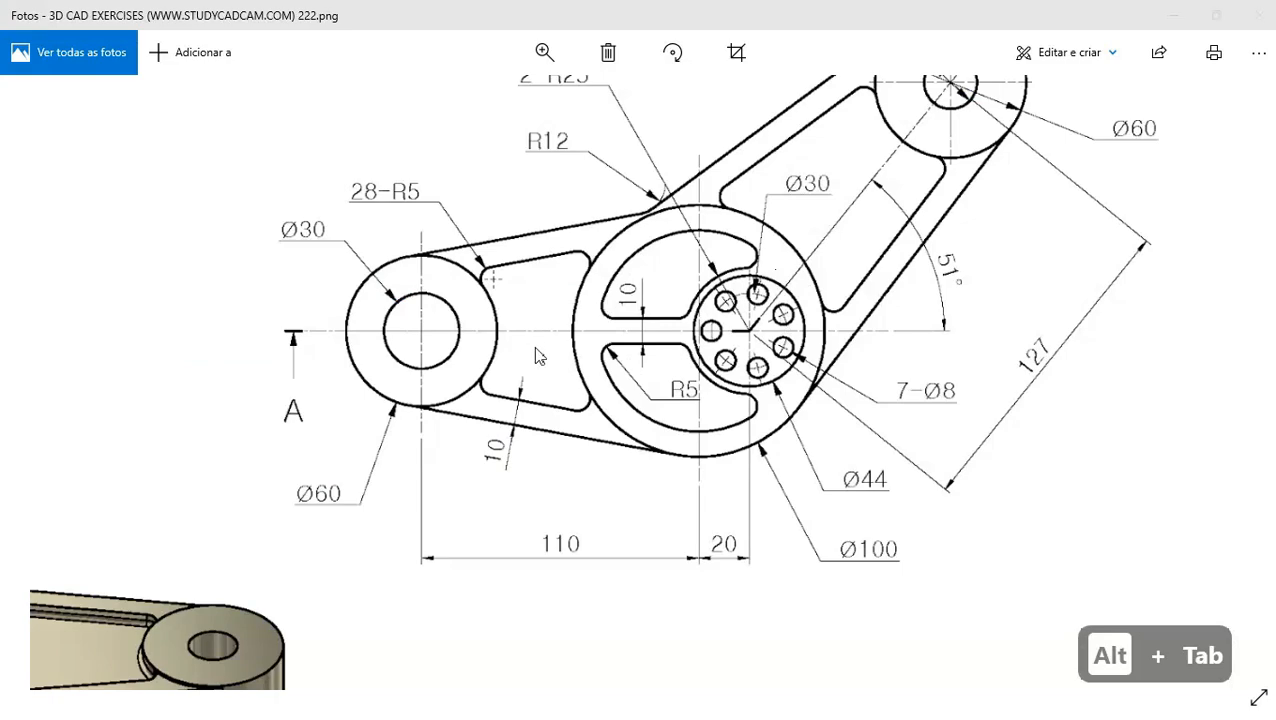
{"action": "key", "text": "alt+Tab"}
{"action": "left_click", "coordinate": [955, 418]}
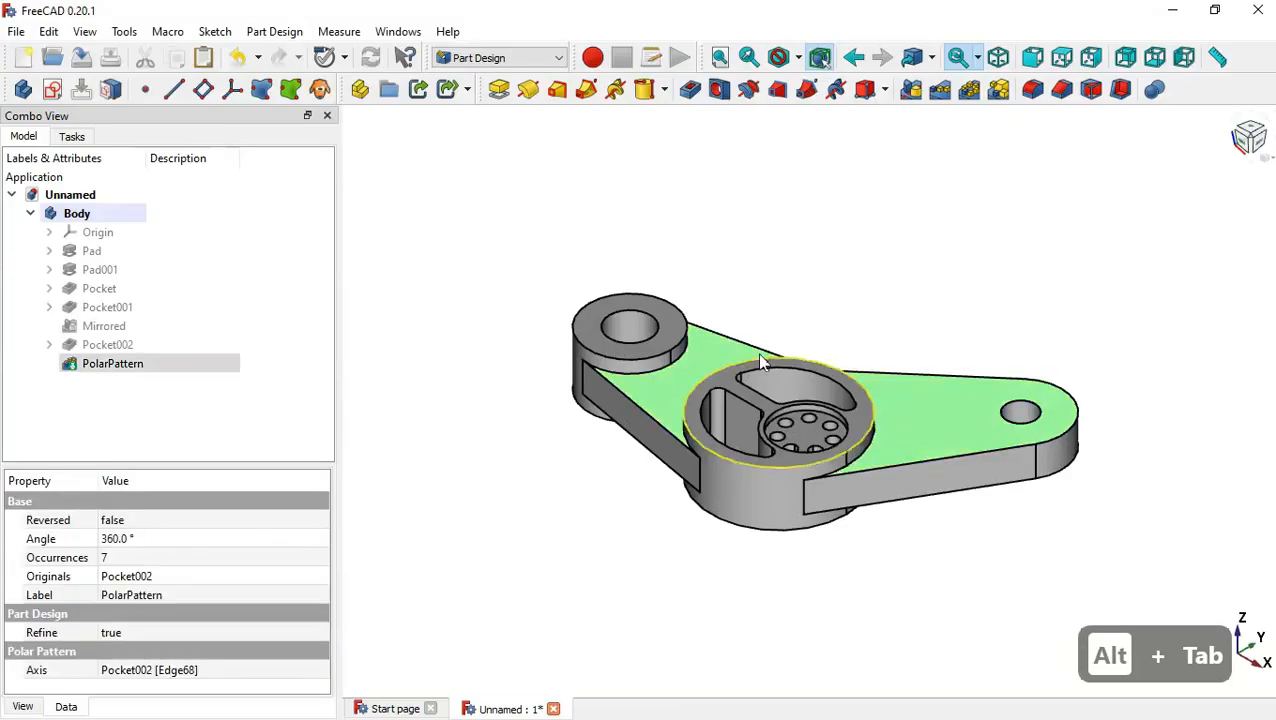
{"action": "left_click", "coordinate": [56, 90]}
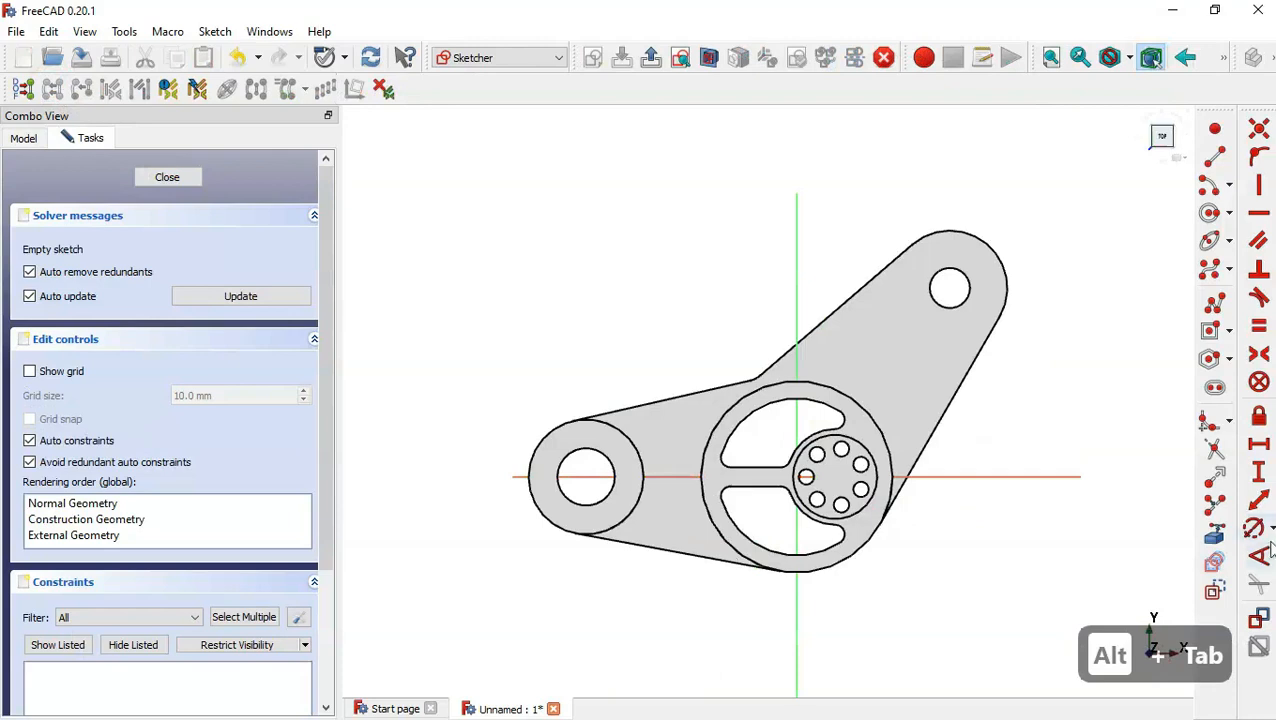
- Add the angled arm's end arc and both long edges, the hub and boss circles, and the horizontal arm's lower edge as external geometry
{"action": "left_click", "coordinate": [1214, 536]}
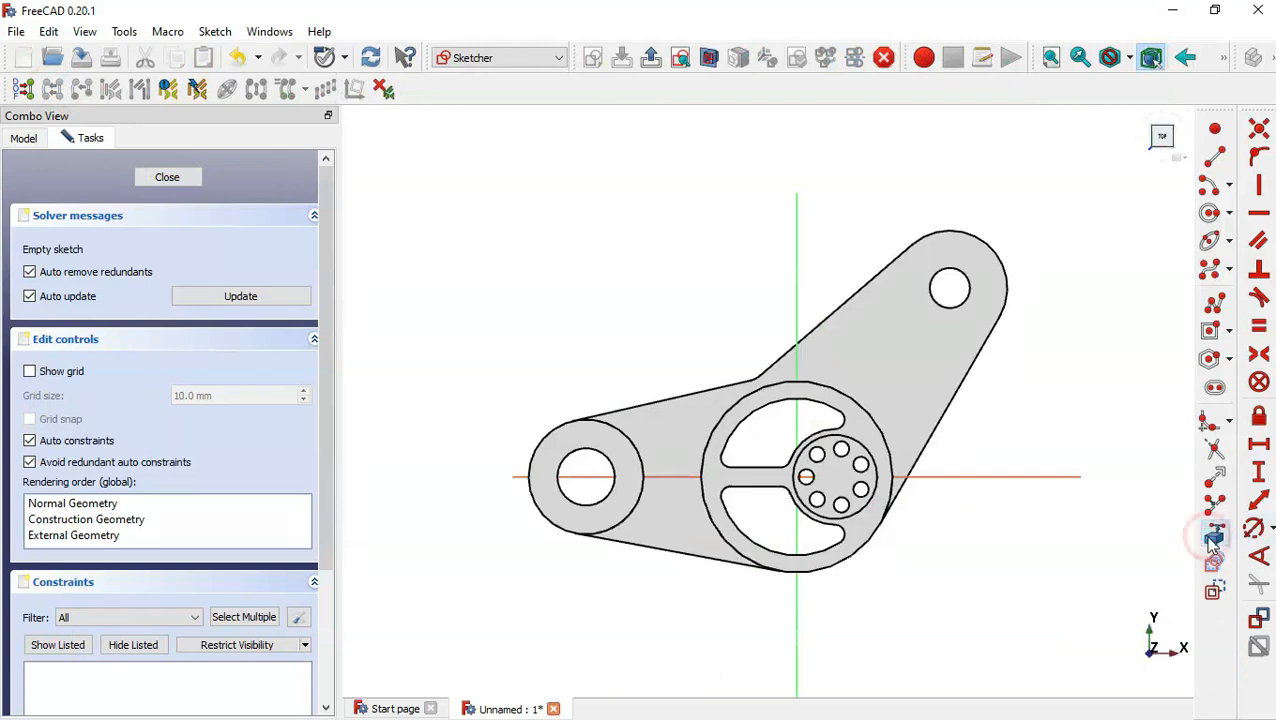
{"action": "left_click", "coordinate": [1002, 260]}
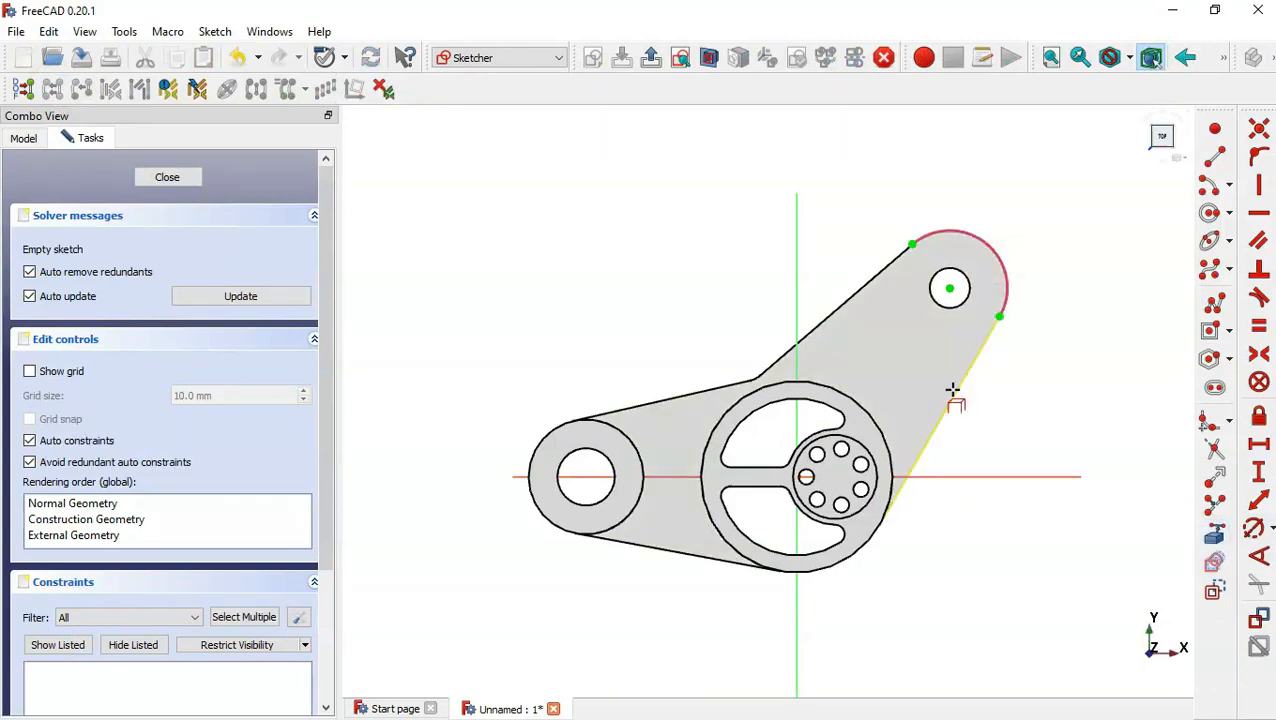
{"action": "left_click", "coordinate": [882, 429]}
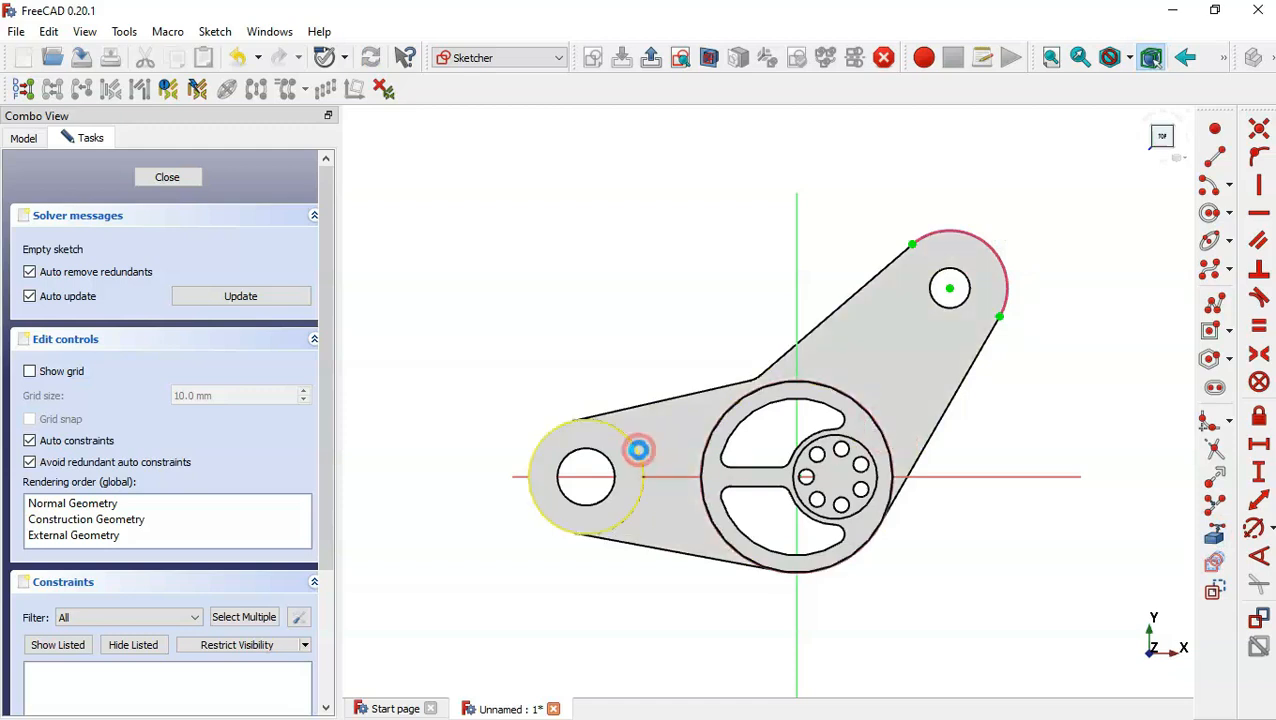
{"action": "left_click", "coordinate": [640, 452]}
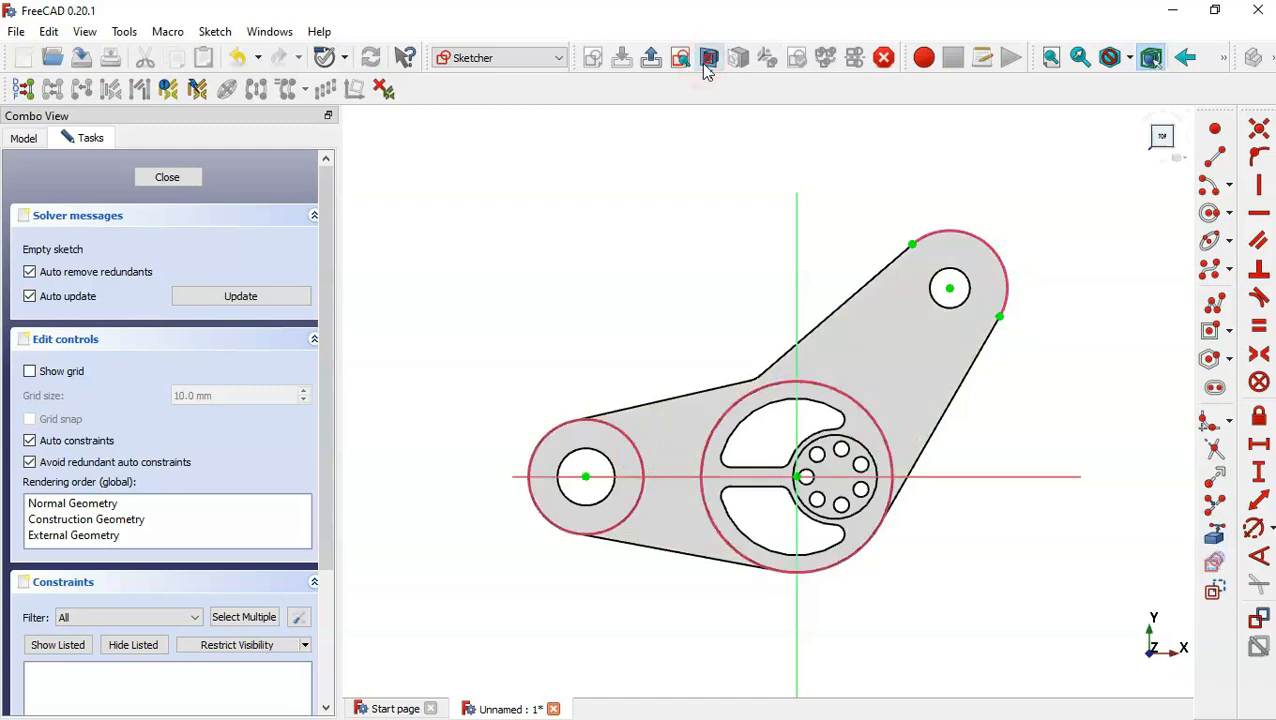
{"action": "left_click", "coordinate": [864, 280]}
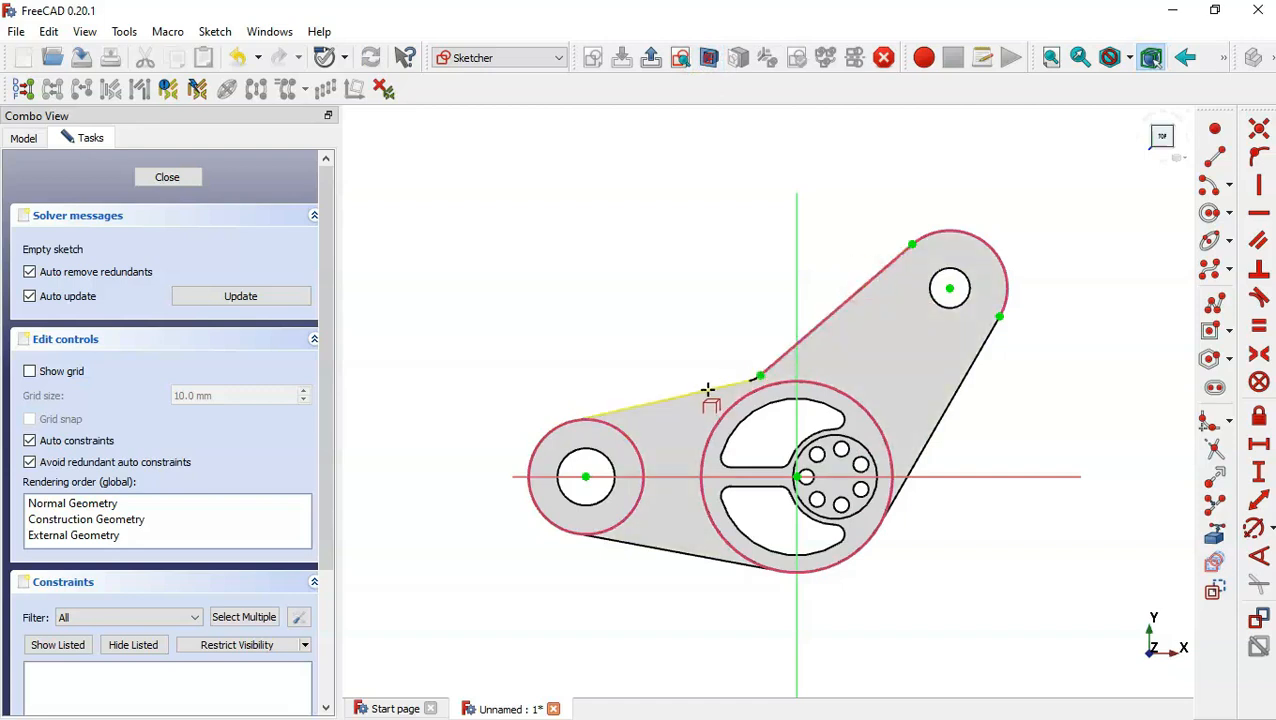
{"action": "left_click", "coordinate": [683, 552]}
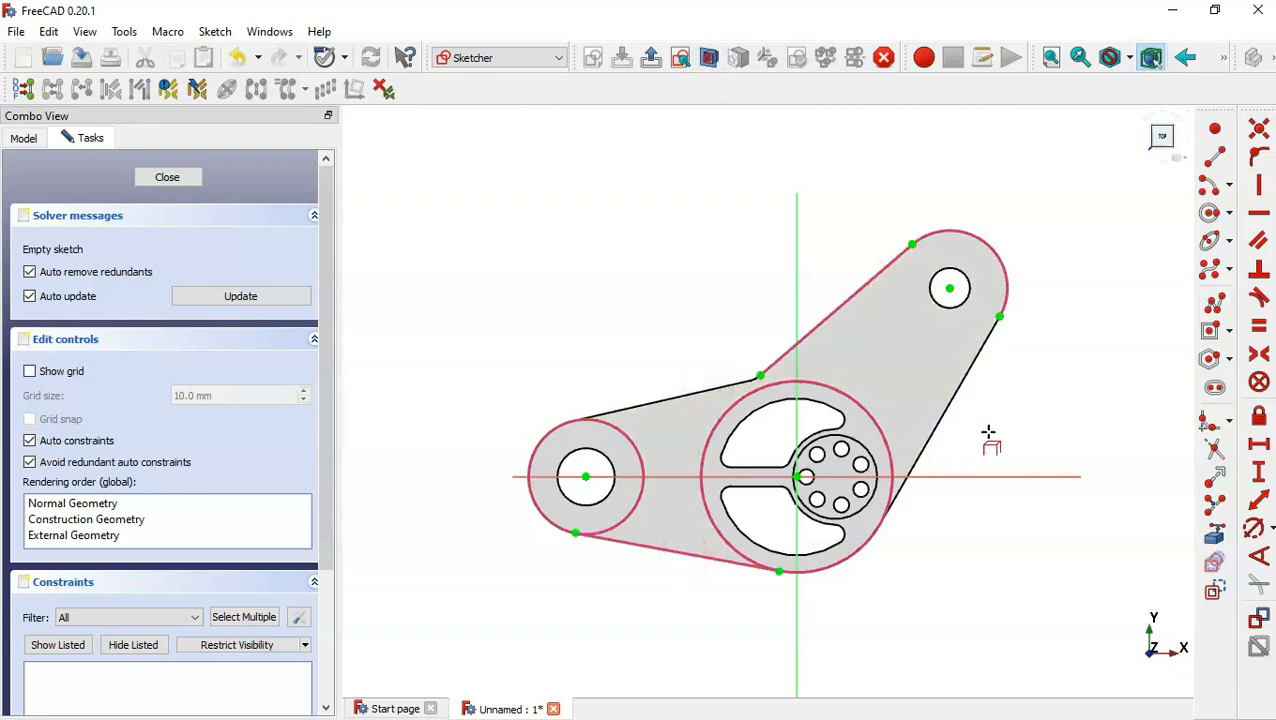
{"action": "left_click", "coordinate": [948, 411]}
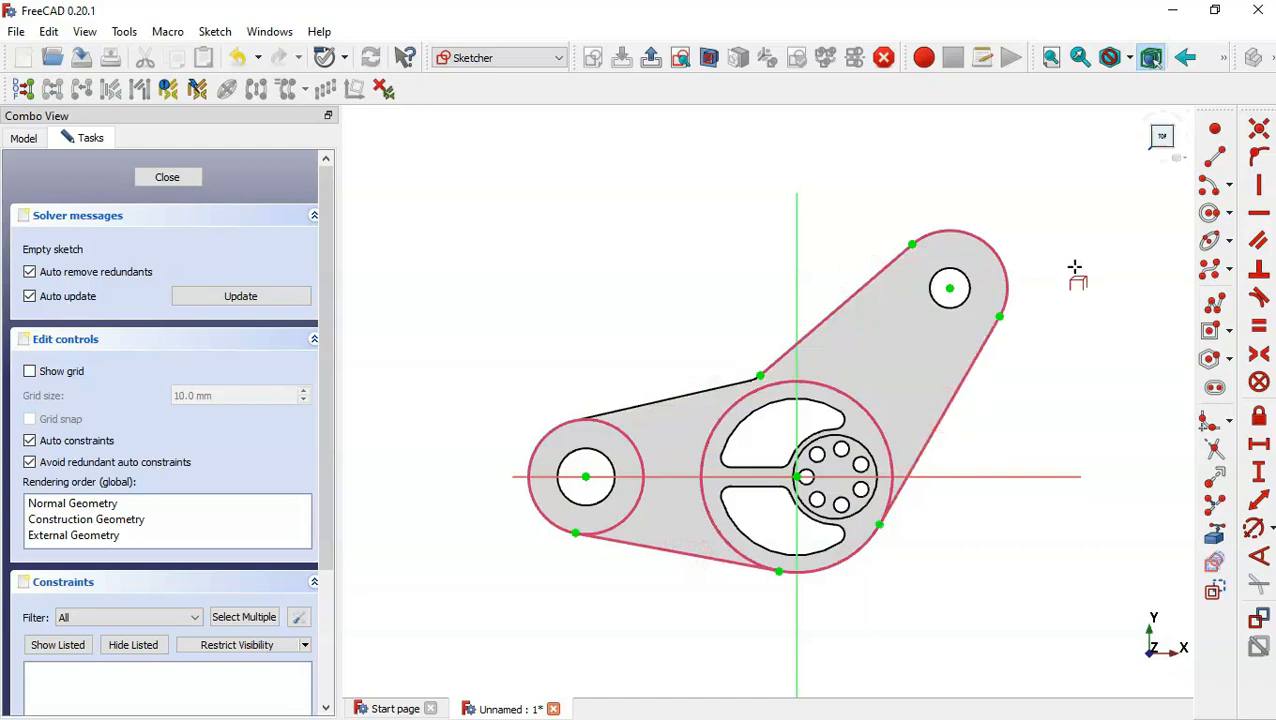
- Draw four separate lines for the pocket sides, two inside the angled arm and two inside the horizontal arm, roughly following the arms' edges
{"action": "left_click", "coordinate": [1214, 157]}
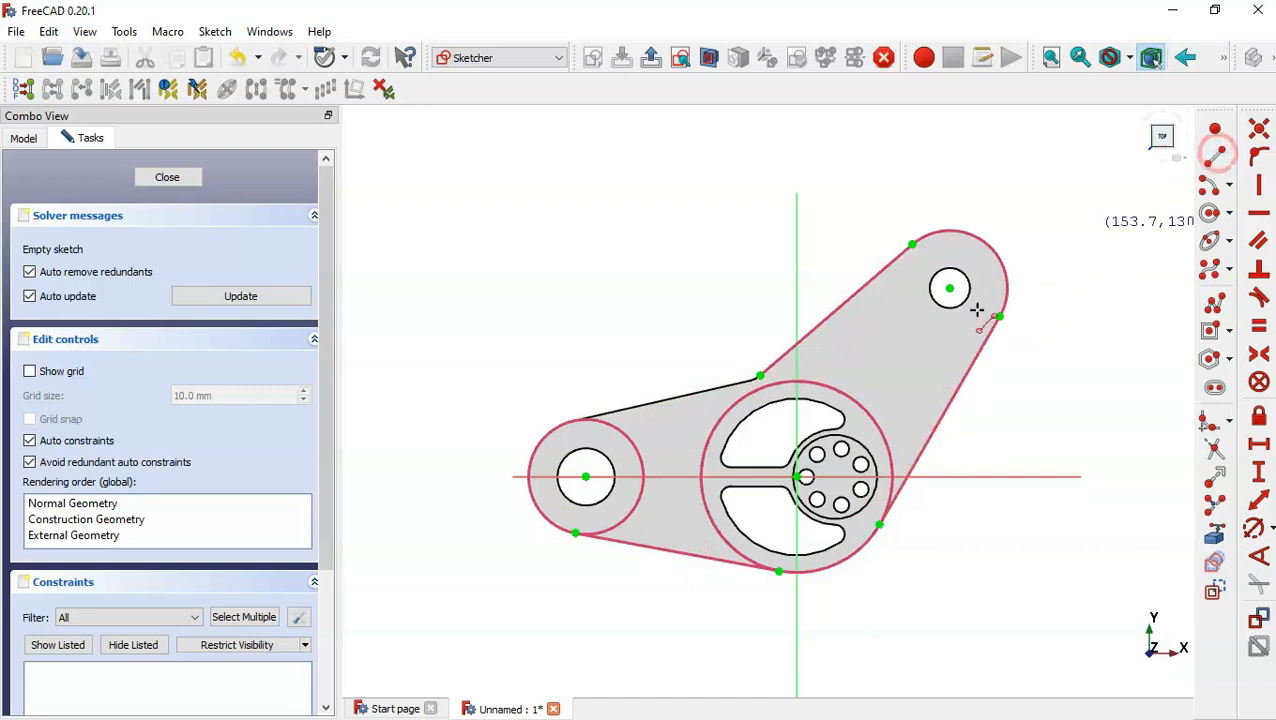
{"action": "left_click", "coordinate": [844, 335]}
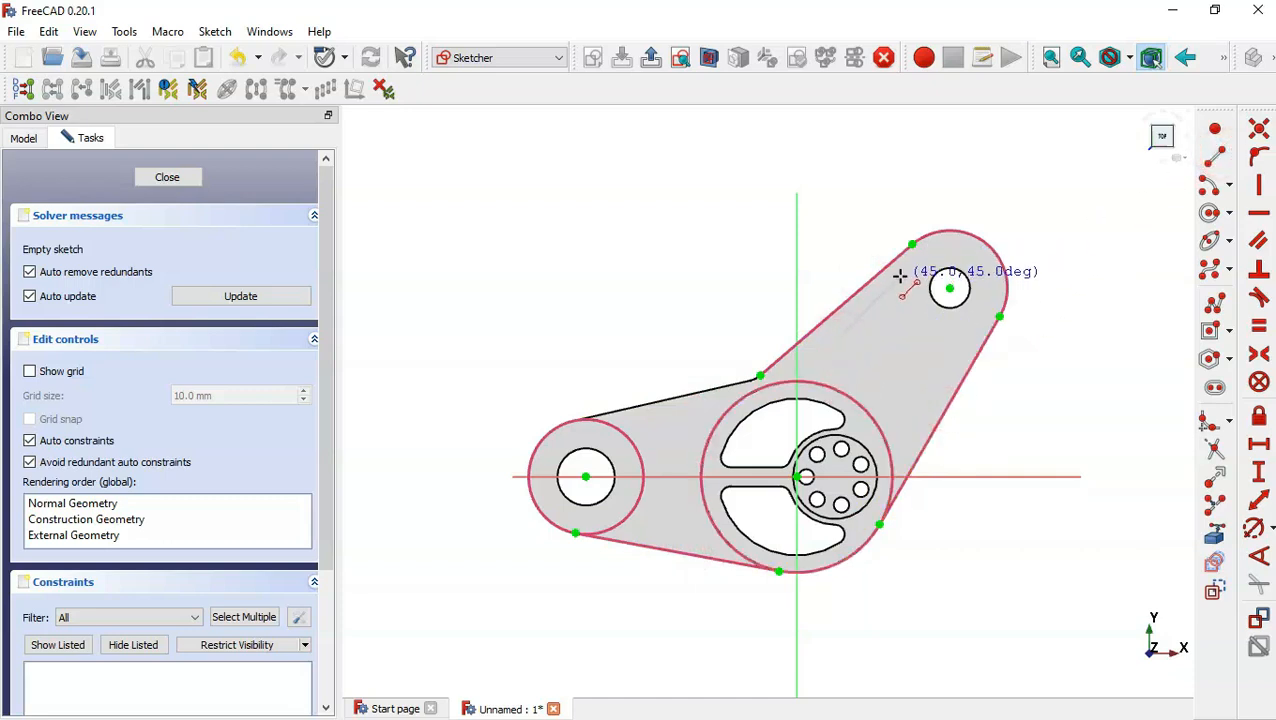
{"action": "left_click", "coordinate": [900, 276]}
{"action": "left_click", "coordinate": [962, 333]}
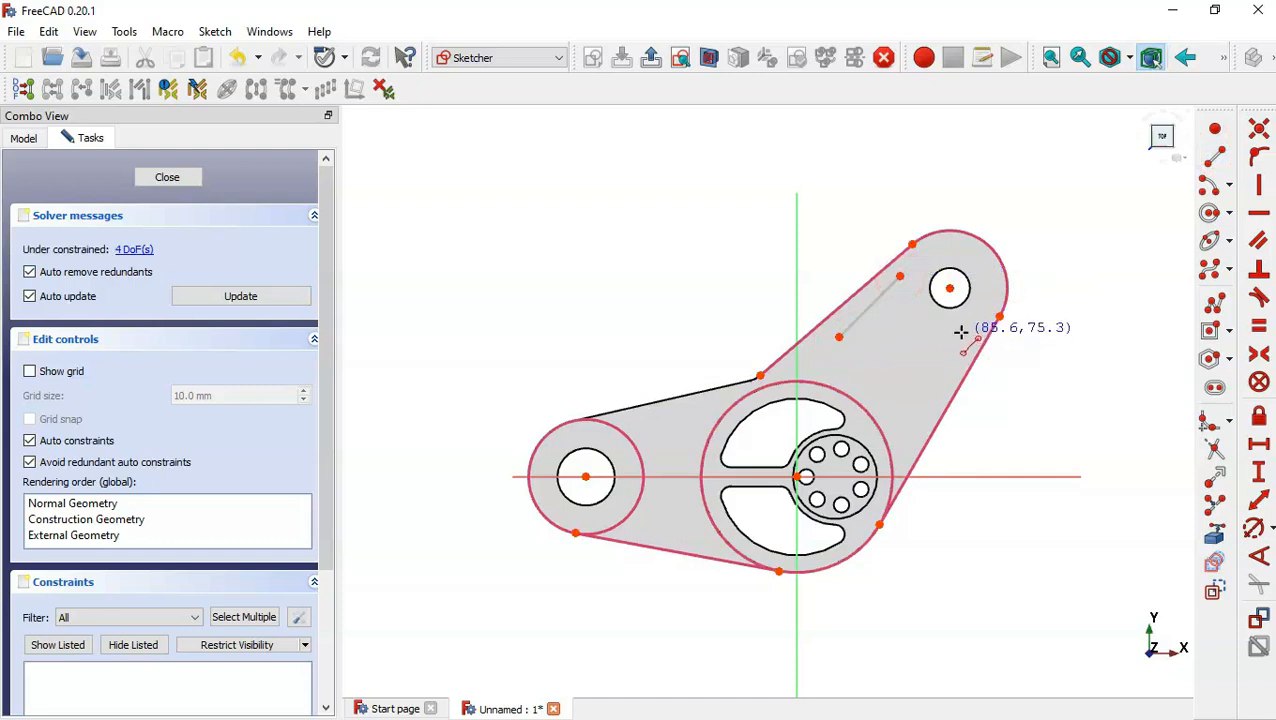
{"action": "left_click", "coordinate": [916, 412]}
{"action": "left_click", "coordinate": [640, 420]}
{"action": "left_click", "coordinate": [707, 412]}
{"action": "left_click", "coordinate": [645, 543]}
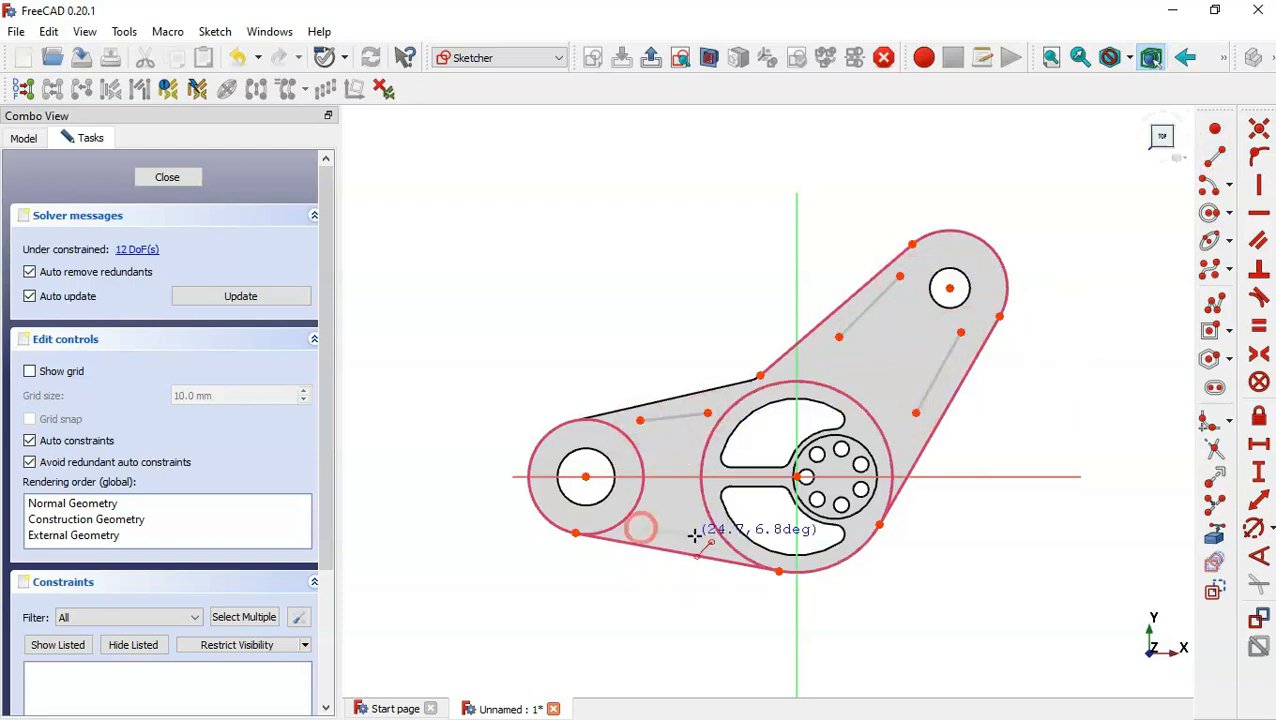
{"action": "left_click", "coordinate": [707, 540]}
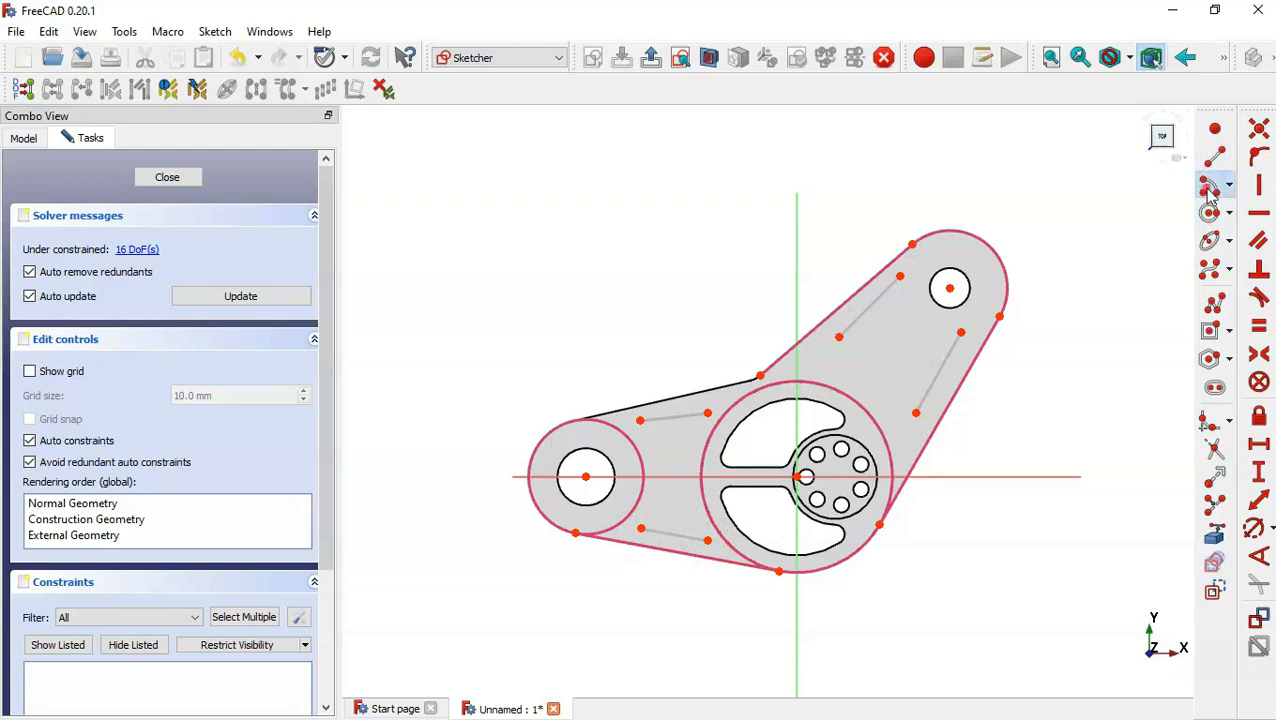
- Join the angled arm's two lines with arcs of about 25 mm radius around its end hole and about 77 mm around the hub centre
{"action": "left_click", "coordinate": [1209, 188]}
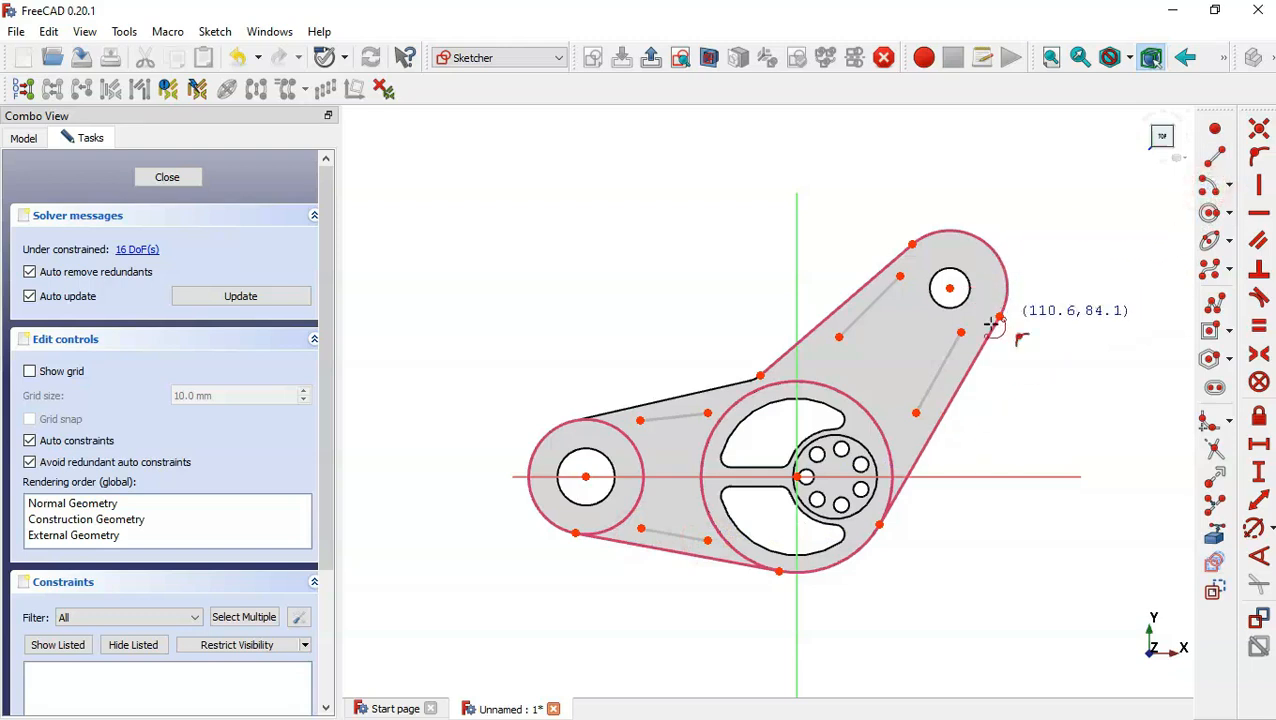
{"action": "left_click", "coordinate": [949, 288]}
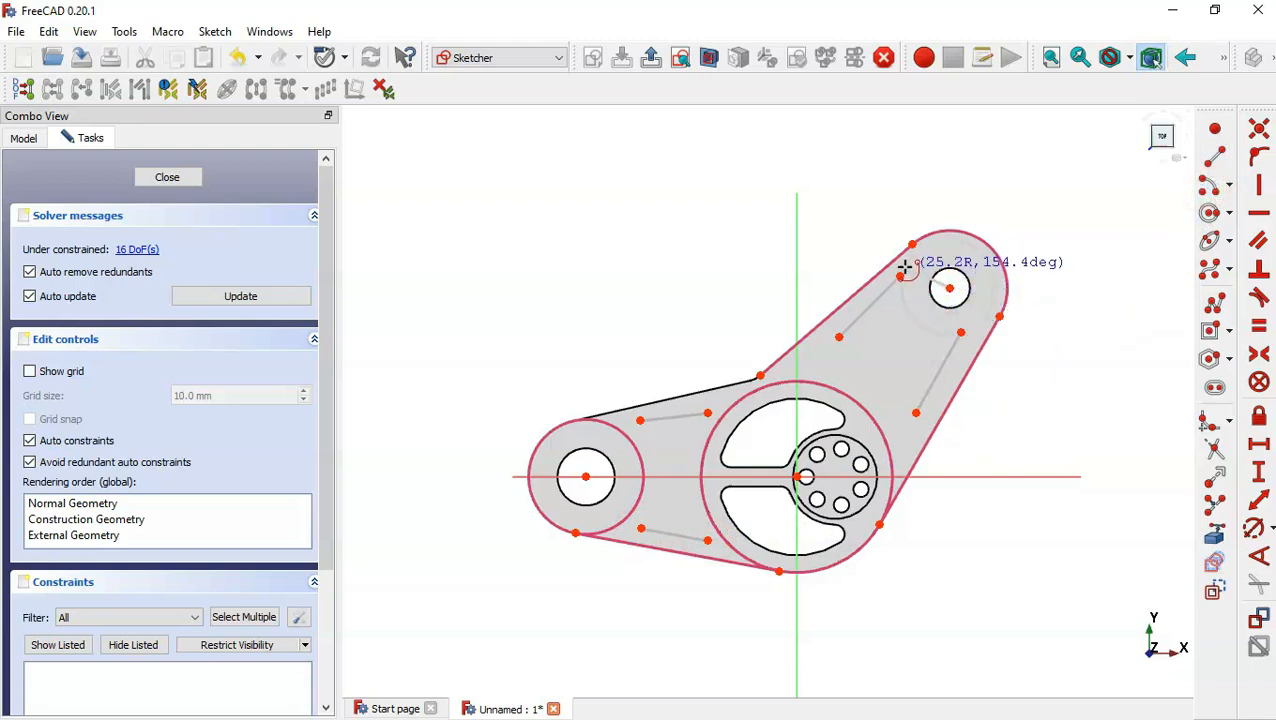
{"action": "left_click", "coordinate": [901, 275]}
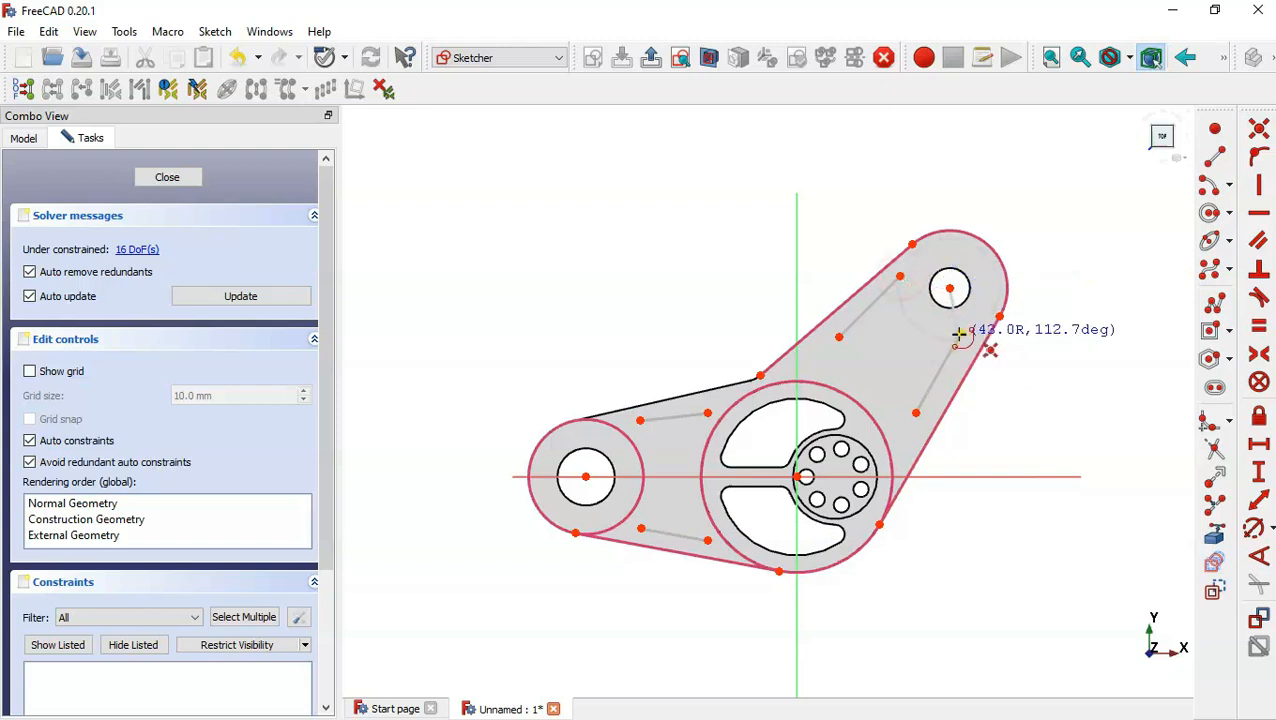
{"action": "left_click", "coordinate": [961, 338]}
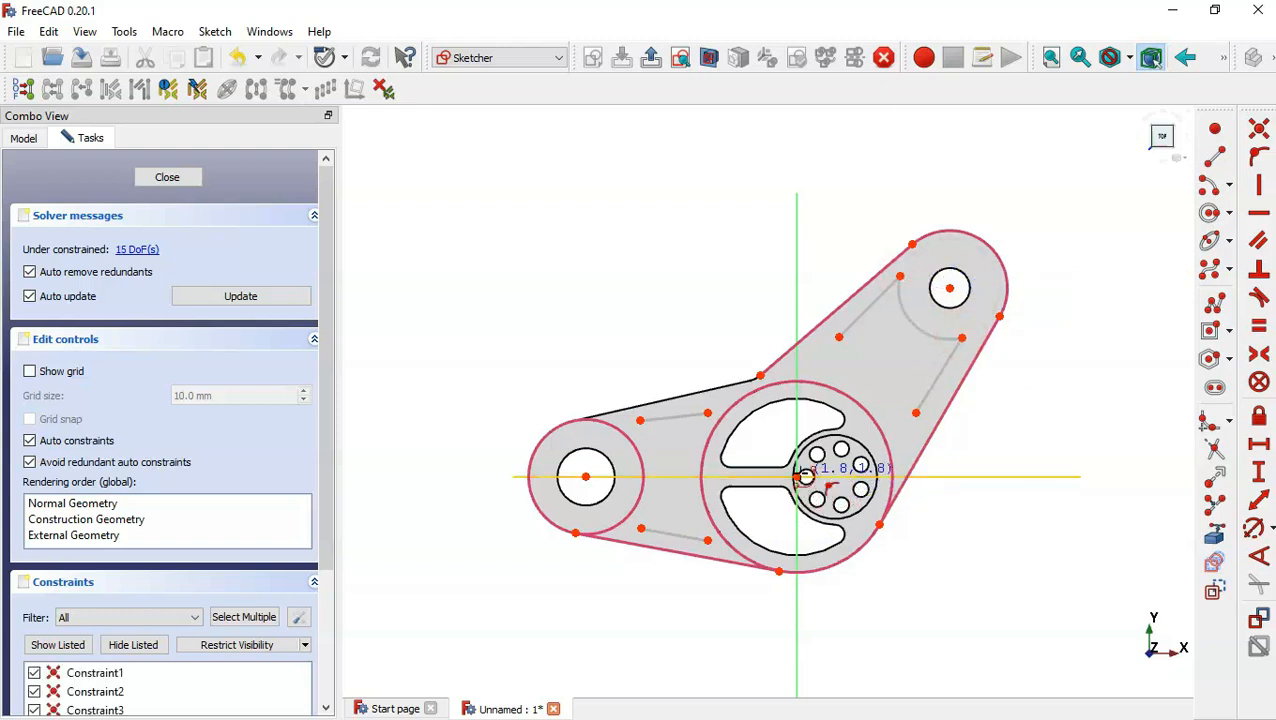
{"action": "left_click", "coordinate": [797, 476]}
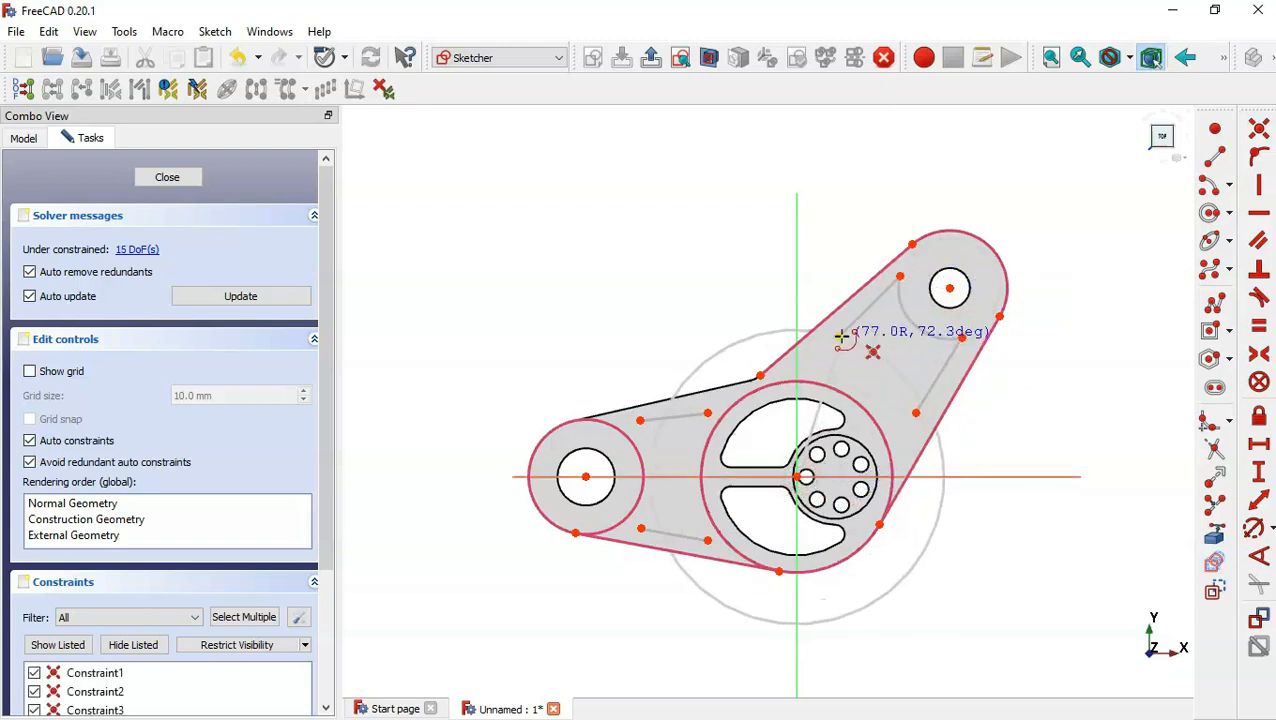
{"action": "left_click", "coordinate": [840, 337]}
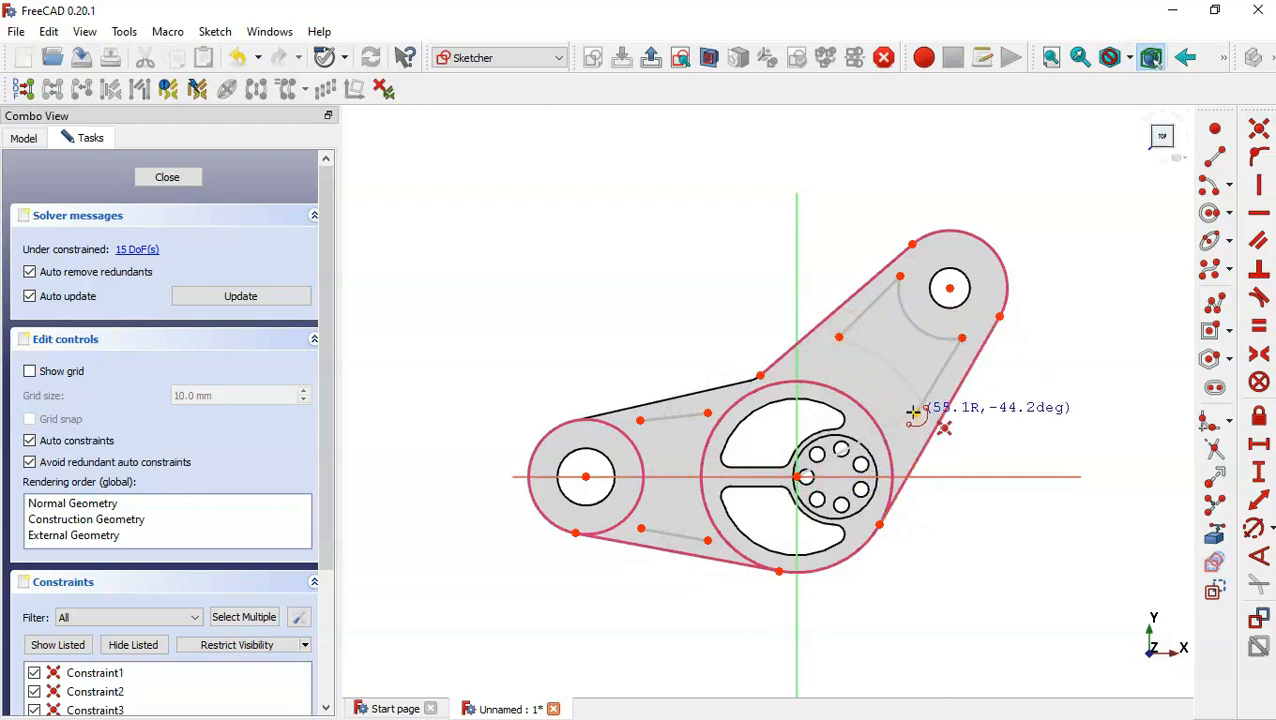
{"action": "left_click", "coordinate": [913, 411]}
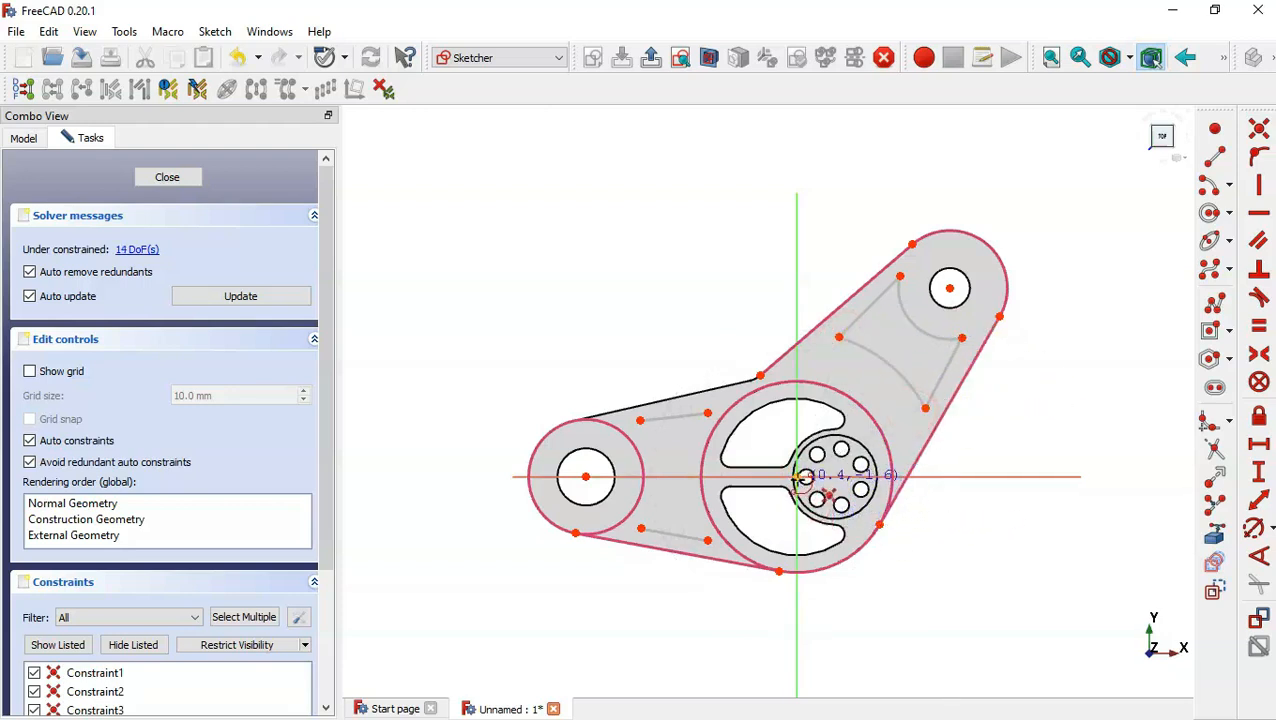
- Join the horizontal arm's lines with arcs of about 58 mm radius around the hub centre and about 42 mm around the boss, and check the drawing
{"action": "left_click", "coordinate": [799, 477]}
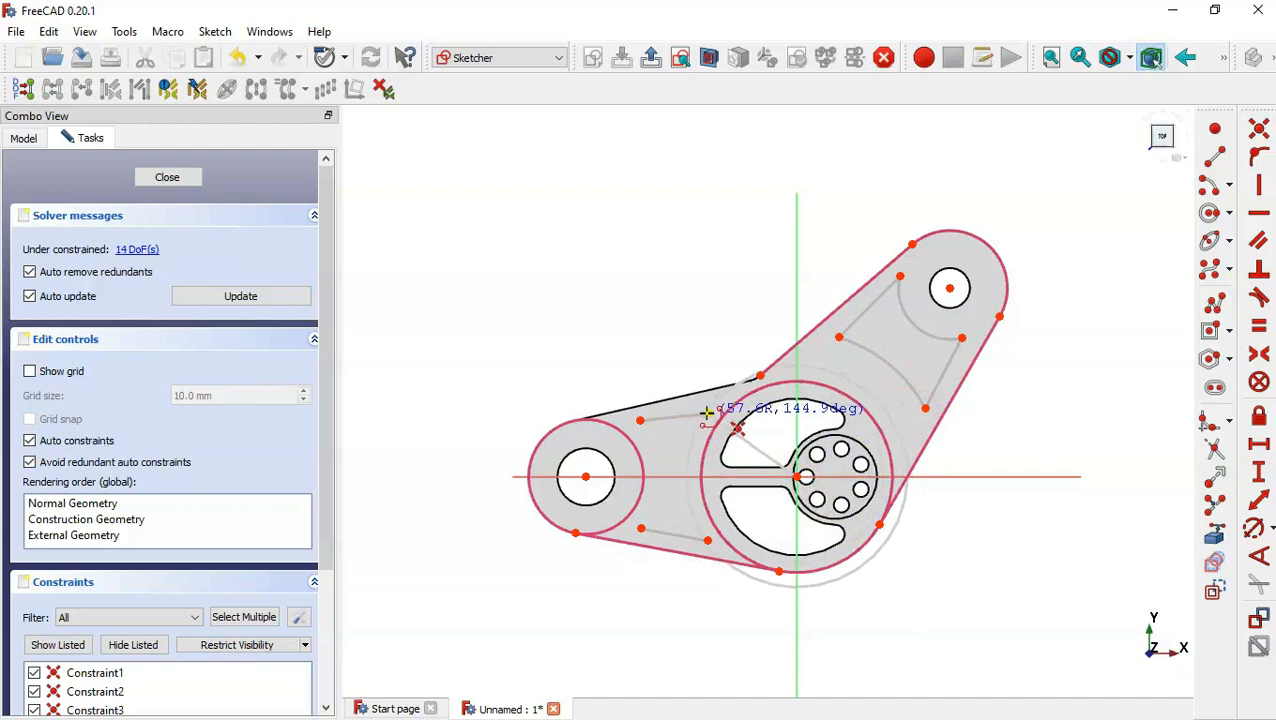
{"action": "left_click", "coordinate": [707, 413]}
{"action": "left_click", "coordinate": [707, 540]}
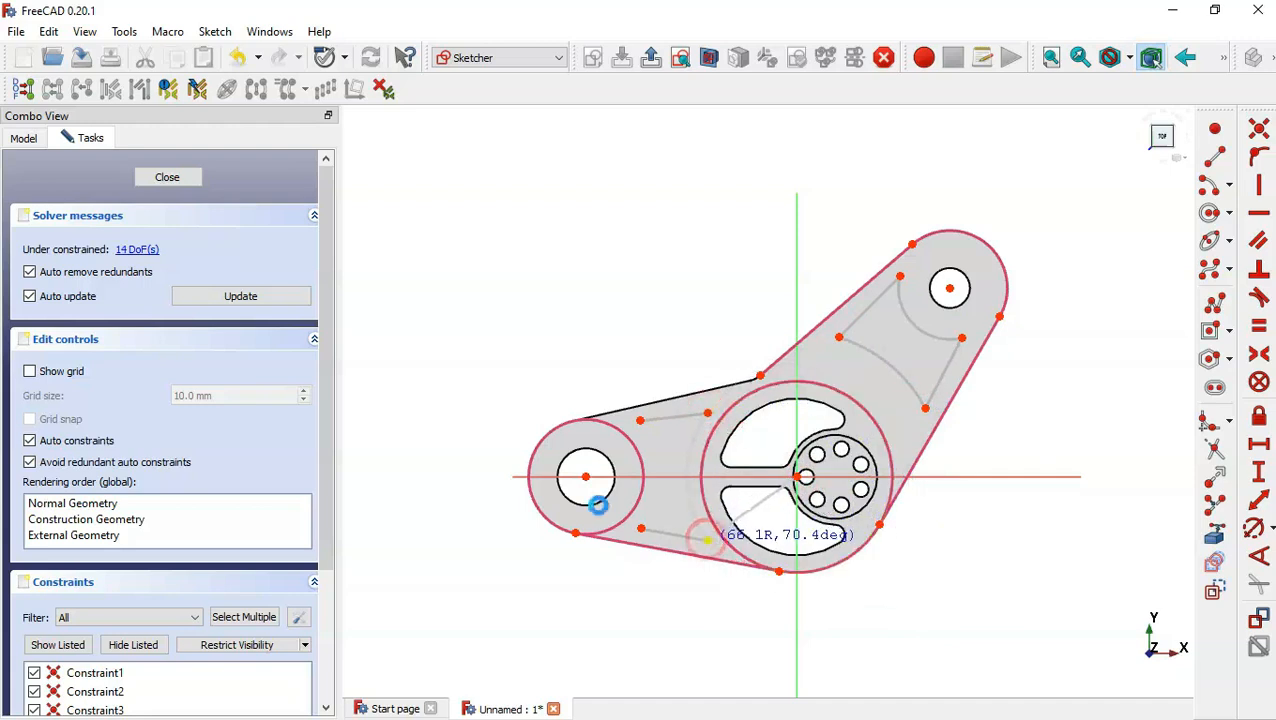
{"action": "left_click", "coordinate": [585, 478]}
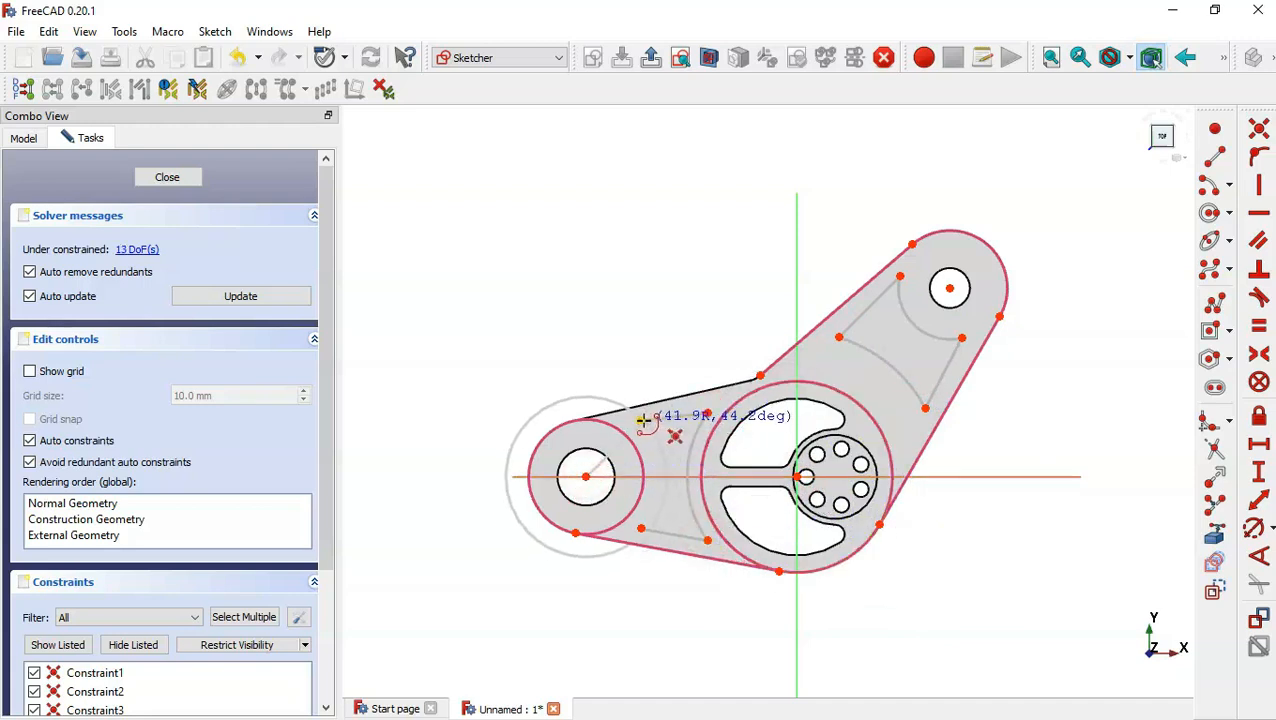
{"action": "left_click", "coordinate": [639, 421]}
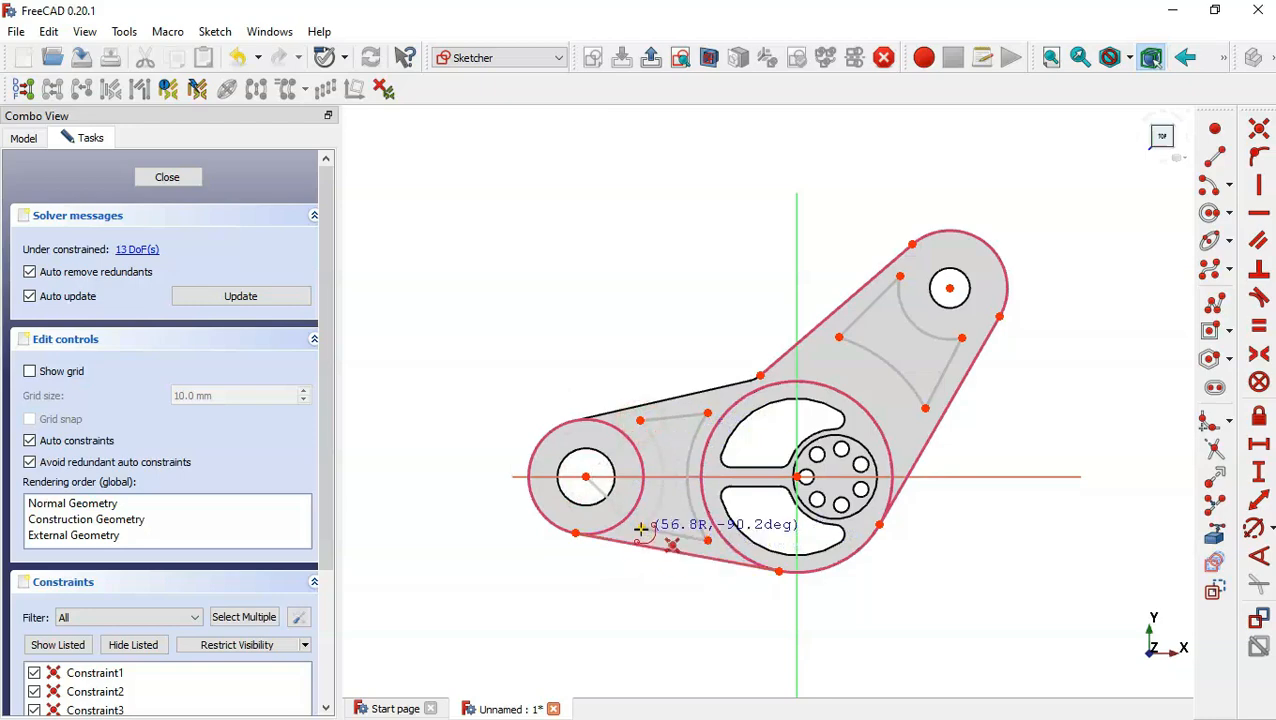
{"action": "left_click", "coordinate": [642, 527]}
{"action": "key", "text": "alt+Tab"}
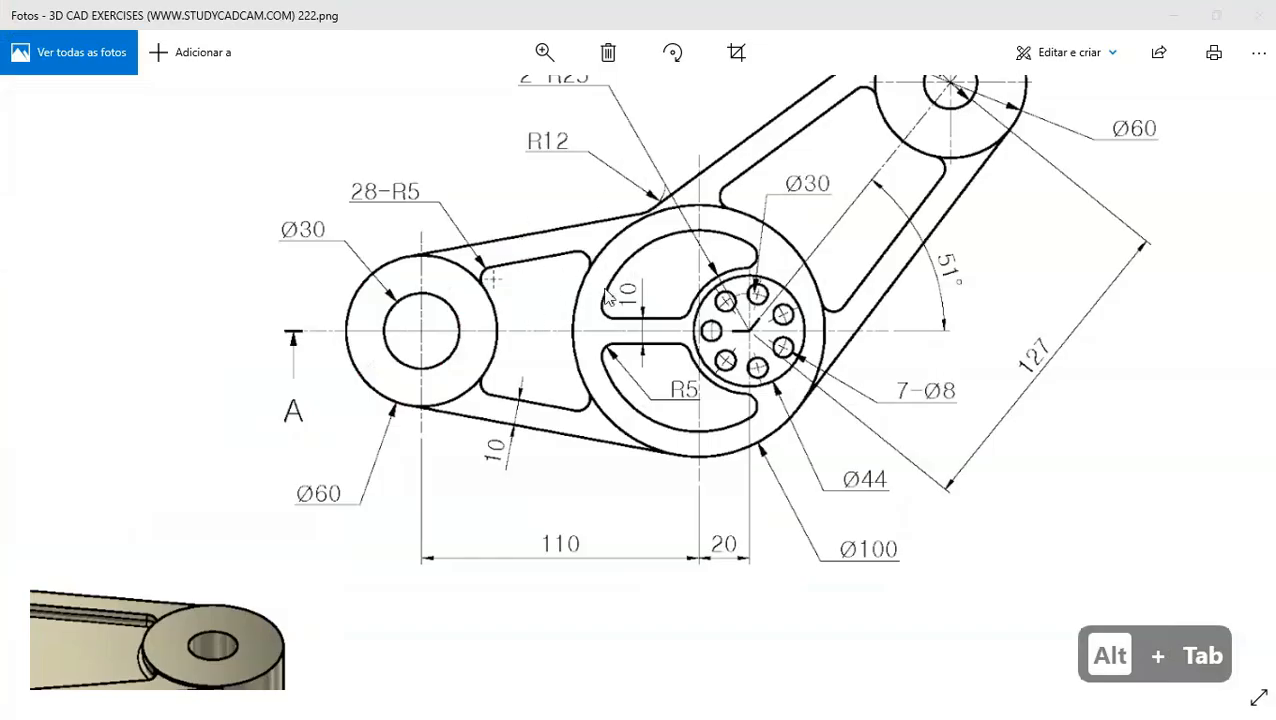
- Switch back from the drawing image to the FreeCAD sketch
{"action": "key", "text": "alt+Tab"}
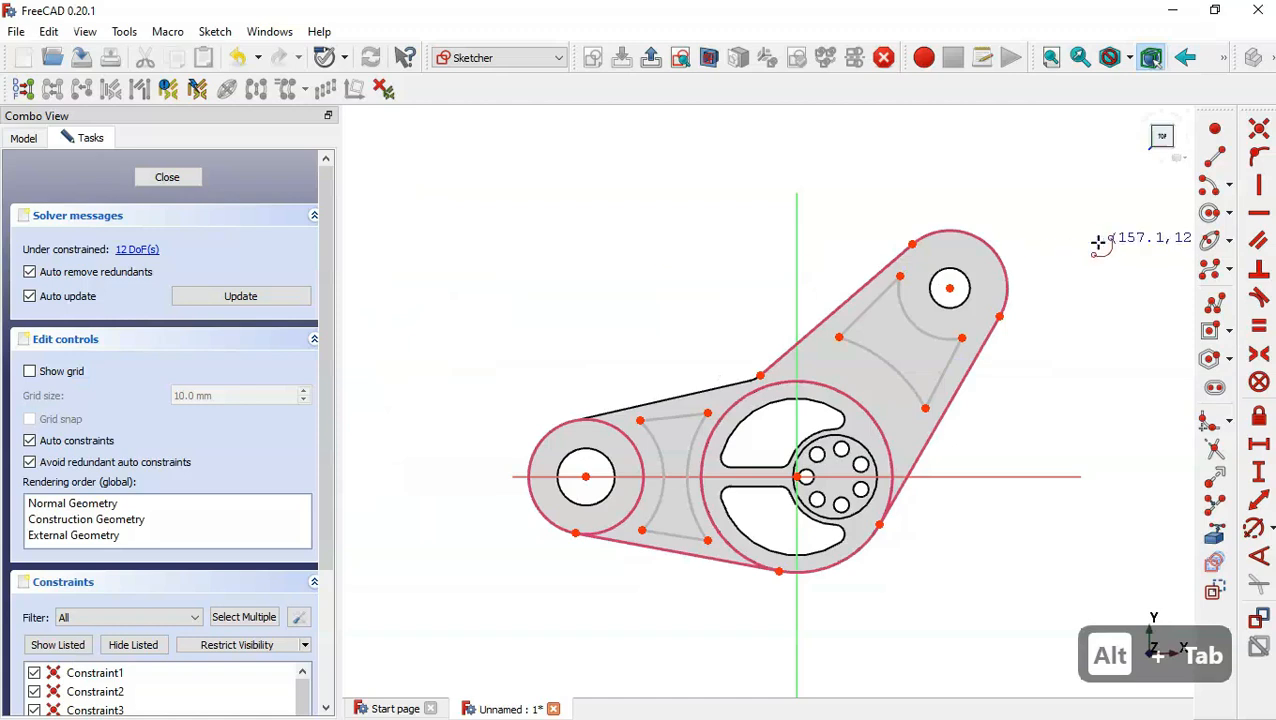
{"action": "left_click", "coordinate": [1208, 421]}
{"action": "left_click", "coordinate": [885, 291]}
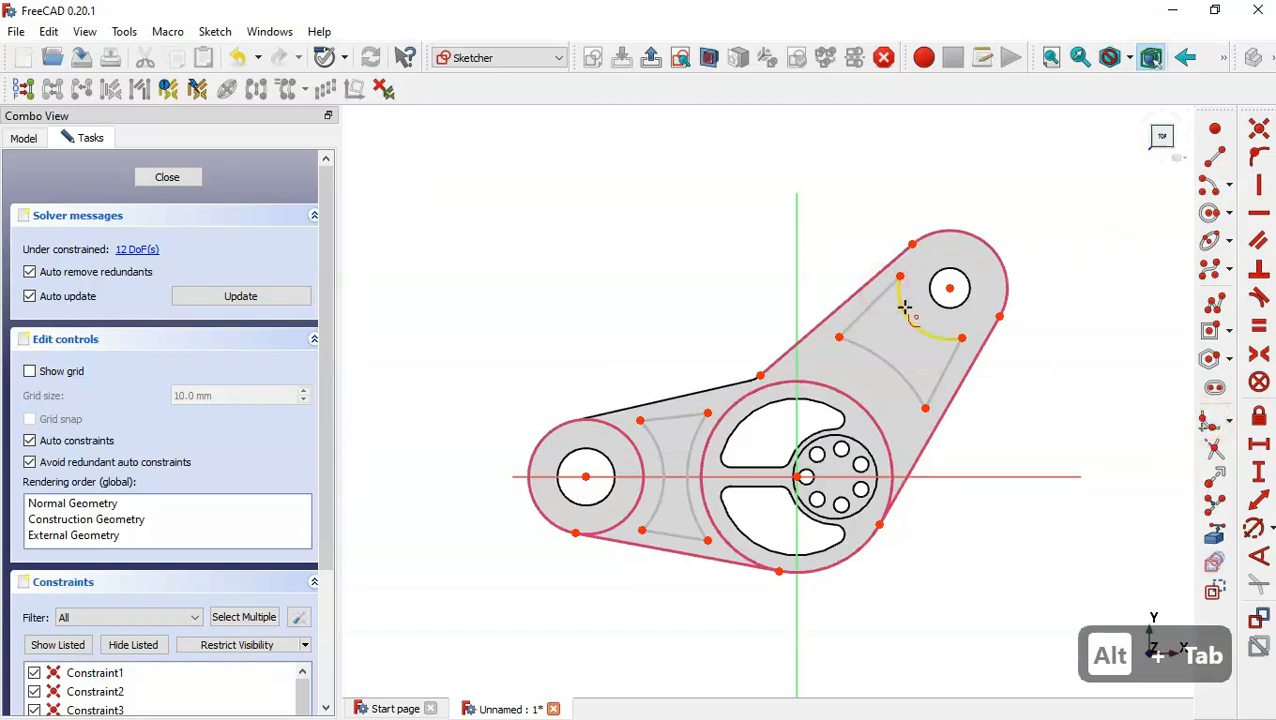
{"action": "left_click", "coordinate": [889, 286]}
{"action": "right_click", "coordinate": [892, 291]}
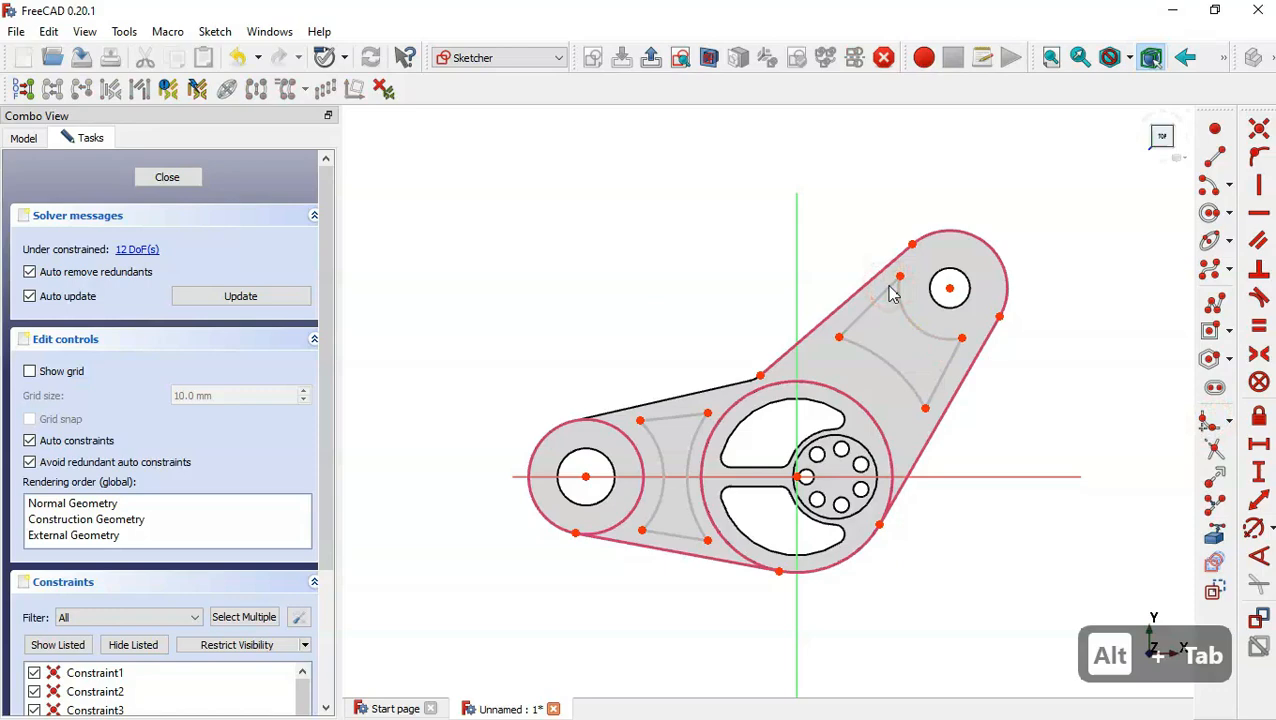
- Fillet all four corners of the angled arm's pocket outline where its side lines meet the arcs
{"action": "left_click", "coordinate": [1211, 420]}
{"action": "scroll", "coordinate": [934, 265], "scroll_direction": "up", "scroll_amount": 4}
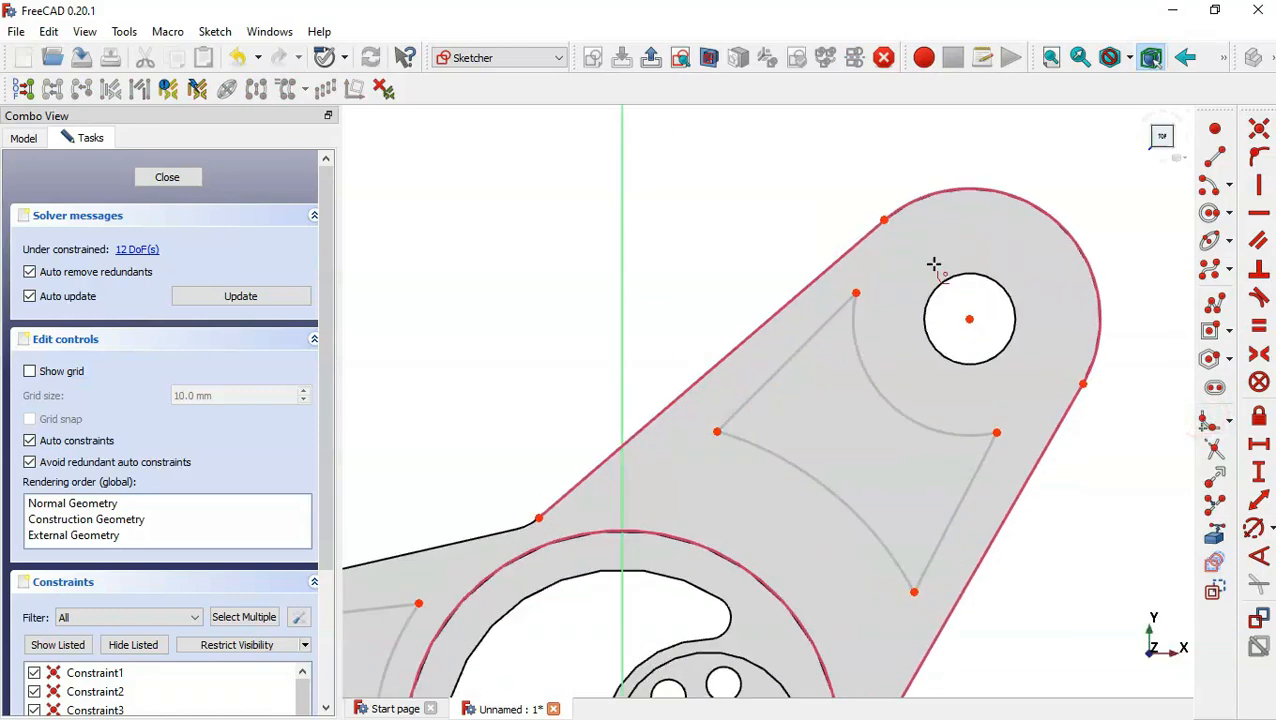
{"action": "left_click", "coordinate": [844, 310]}
{"action": "left_click", "coordinate": [853, 334]}
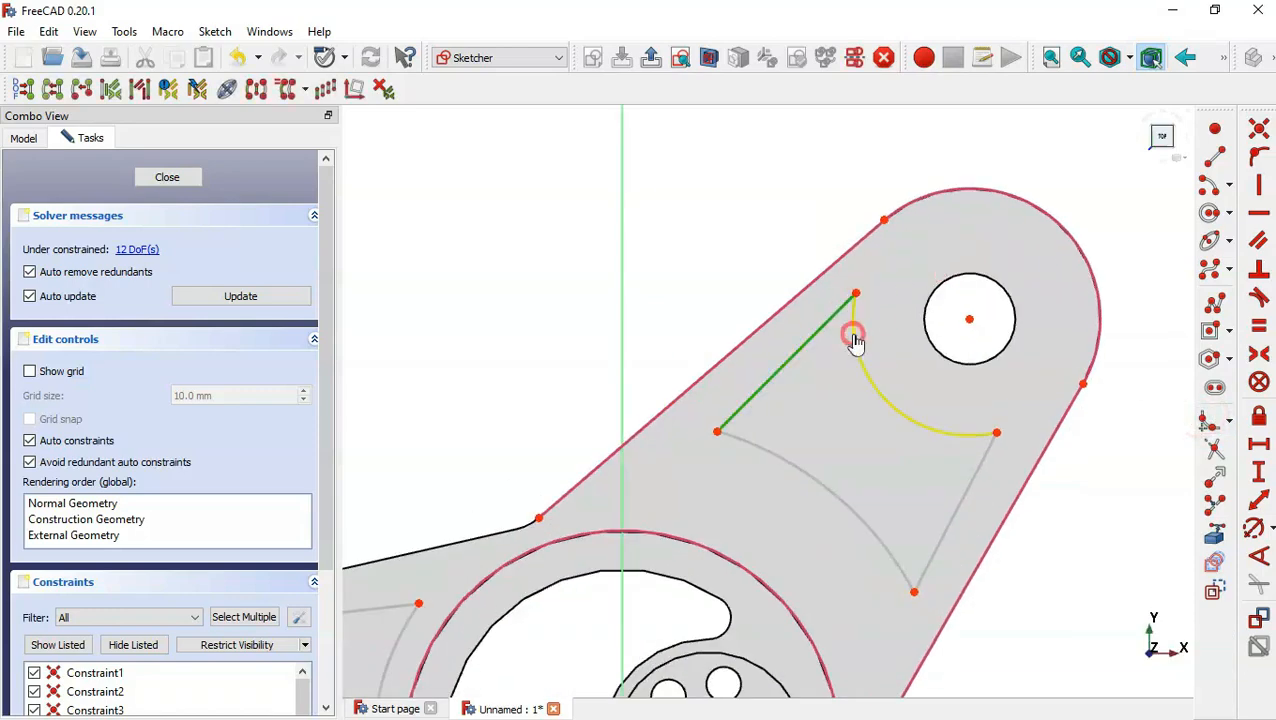
{"action": "left_click", "coordinate": [979, 433]}
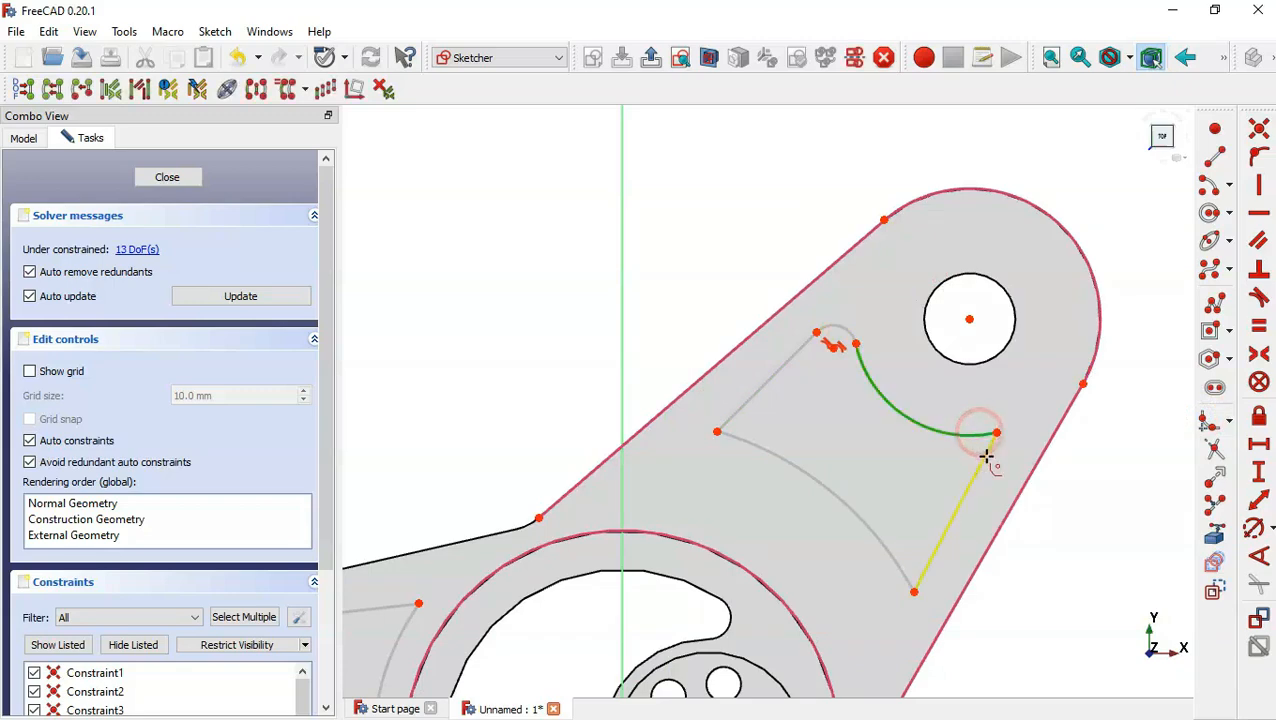
{"action": "left_click", "coordinate": [986, 455]}
{"action": "left_click", "coordinate": [953, 518]}
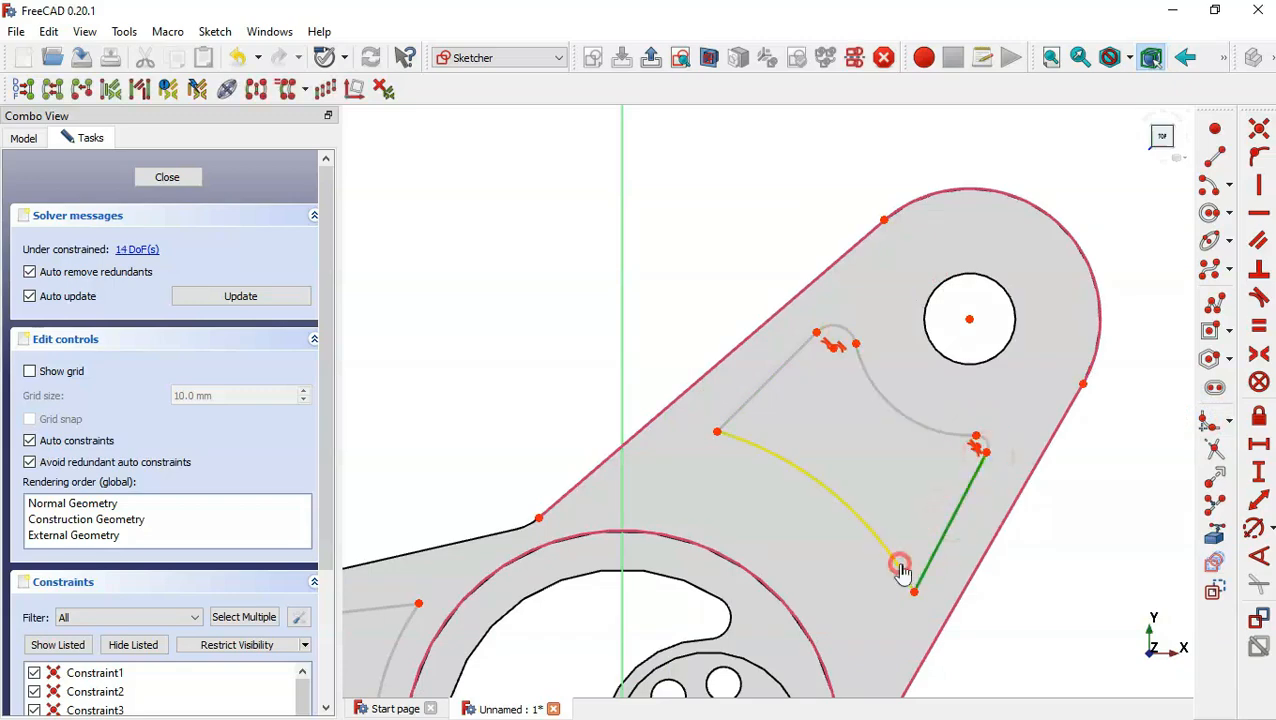
{"action": "left_click", "coordinate": [900, 572]}
{"action": "left_click", "coordinate": [746, 402]}
{"action": "left_click", "coordinate": [771, 452]}
- Fillet all four corners of the horizontal arm's pocket outline where its side lines meet the arcs
{"action": "scroll", "coordinate": [910, 238], "scroll_direction": "down", "scroll_amount": 5}
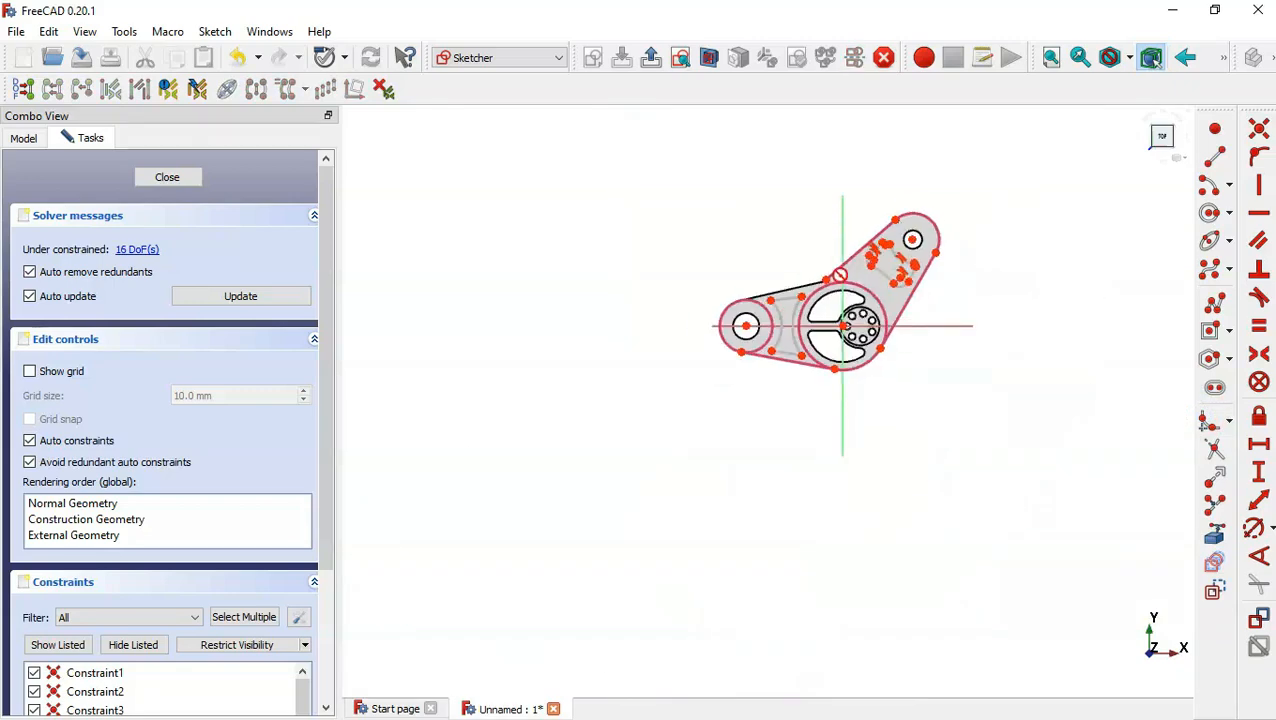
{"action": "scroll", "coordinate": [627, 418], "scroll_direction": "up", "scroll_amount": 5}
{"action": "left_click", "coordinate": [582, 408]}
{"action": "left_click", "coordinate": [600, 377]}
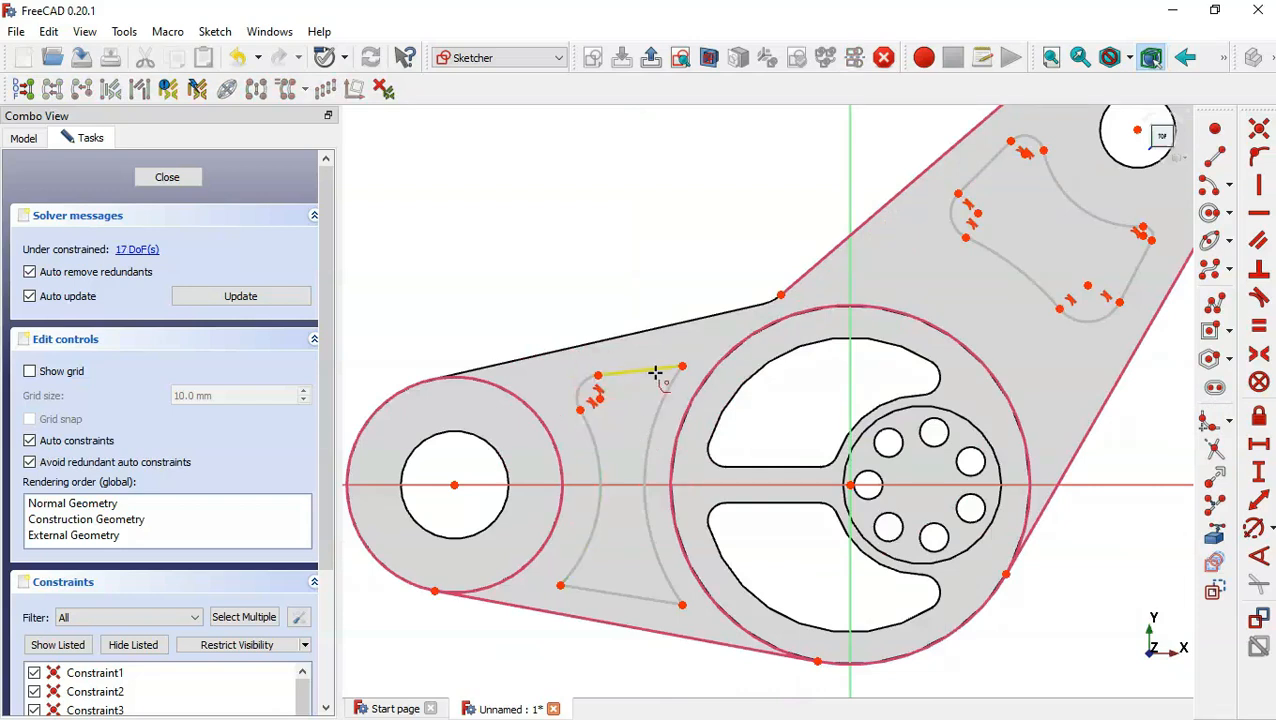
{"action": "left_click", "coordinate": [661, 370]}
{"action": "left_click", "coordinate": [671, 397]}
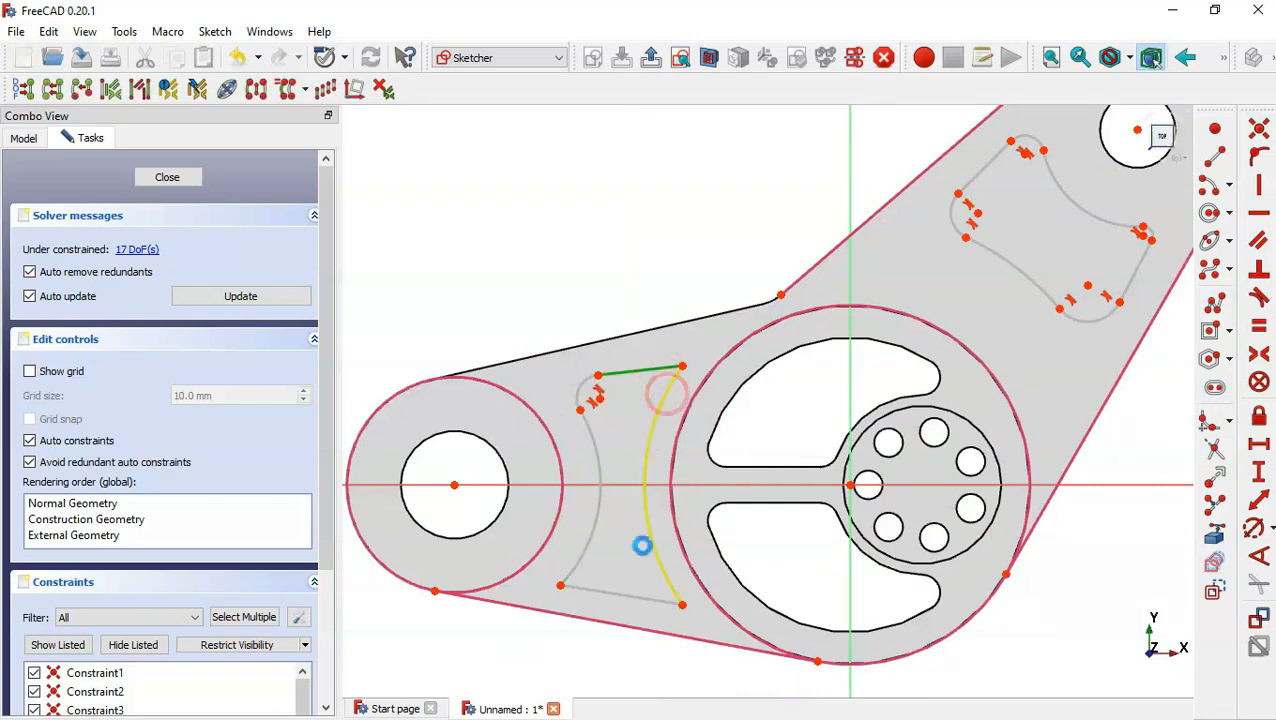
{"action": "left_click", "coordinate": [586, 562]}
{"action": "left_click", "coordinate": [626, 577]}
{"action": "left_click", "coordinate": [668, 560]}
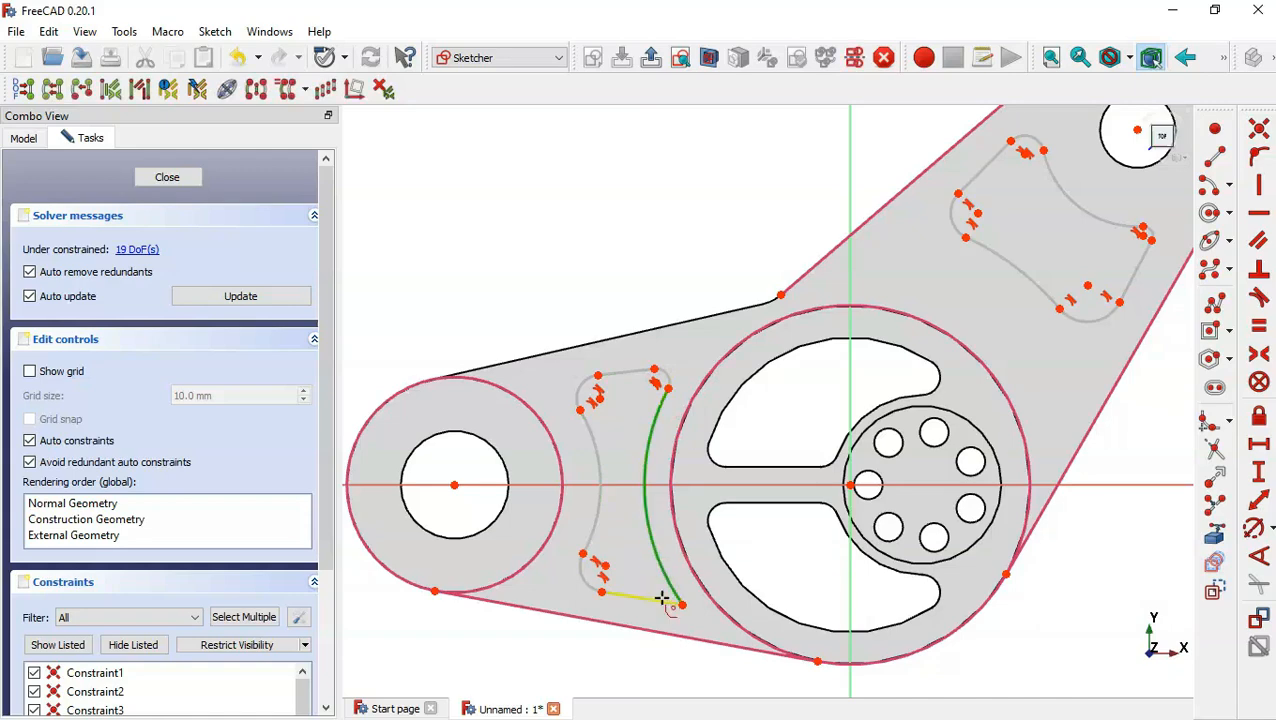
{"action": "left_click", "coordinate": [655, 600]}
- Add the horizontal arm's upper edge as external geometry
{"action": "scroll", "coordinate": [624, 550], "scroll_direction": "down", "scroll_amount": 2}
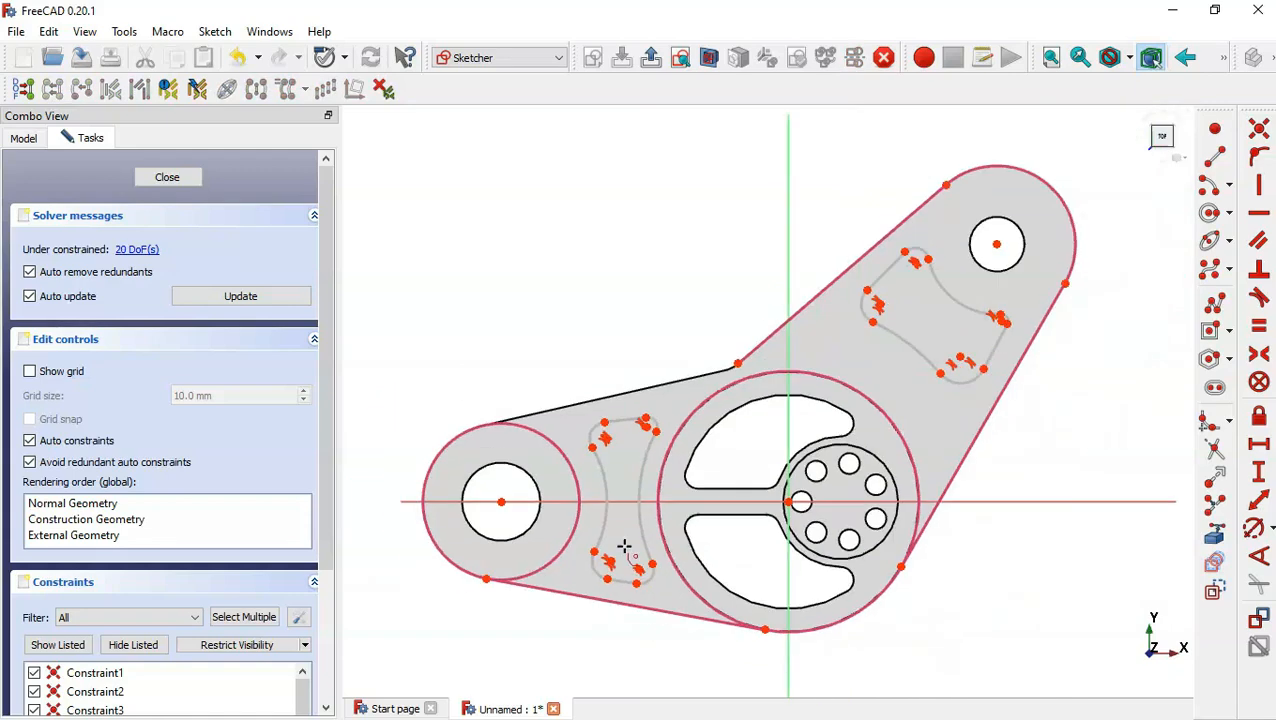
{"action": "left_click", "coordinate": [690, 425]}
{"action": "left_click", "coordinate": [649, 386]}
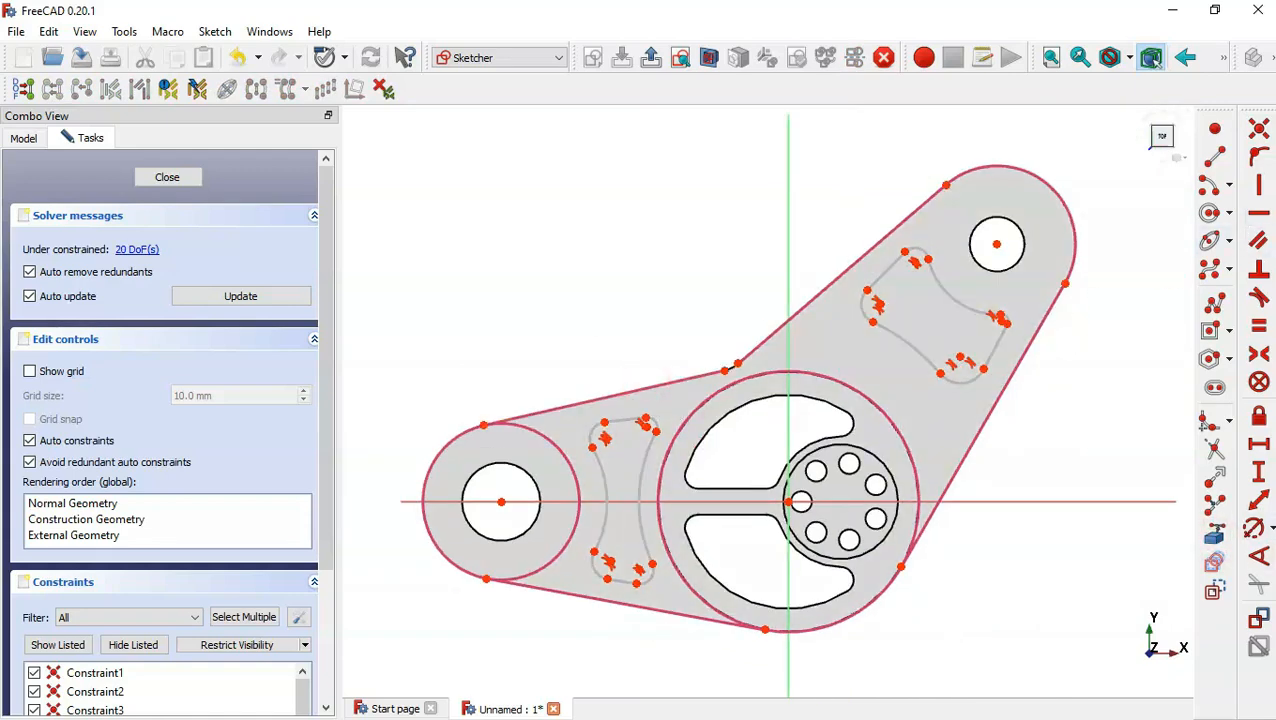
- Make the four side lines of both pockets parallel to the arm edges they run beside
{"action": "left_click", "coordinate": [1260, 241]}
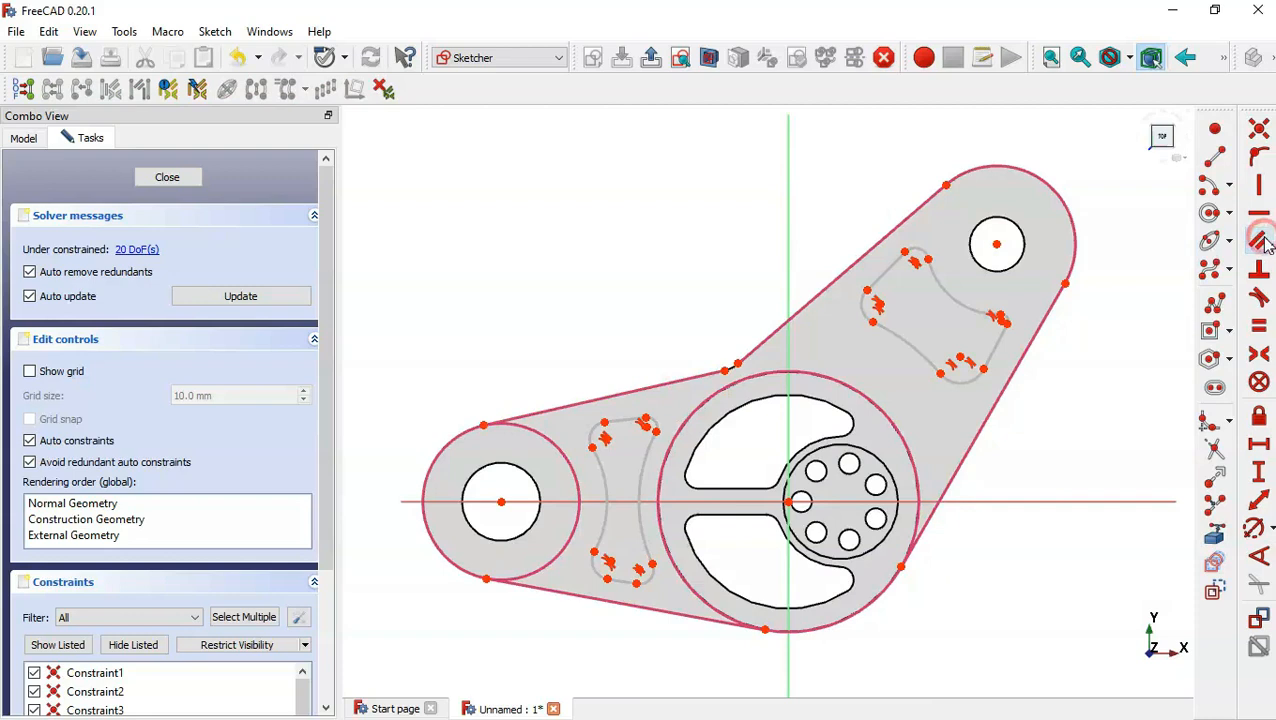
{"action": "left_click", "coordinate": [891, 267]}
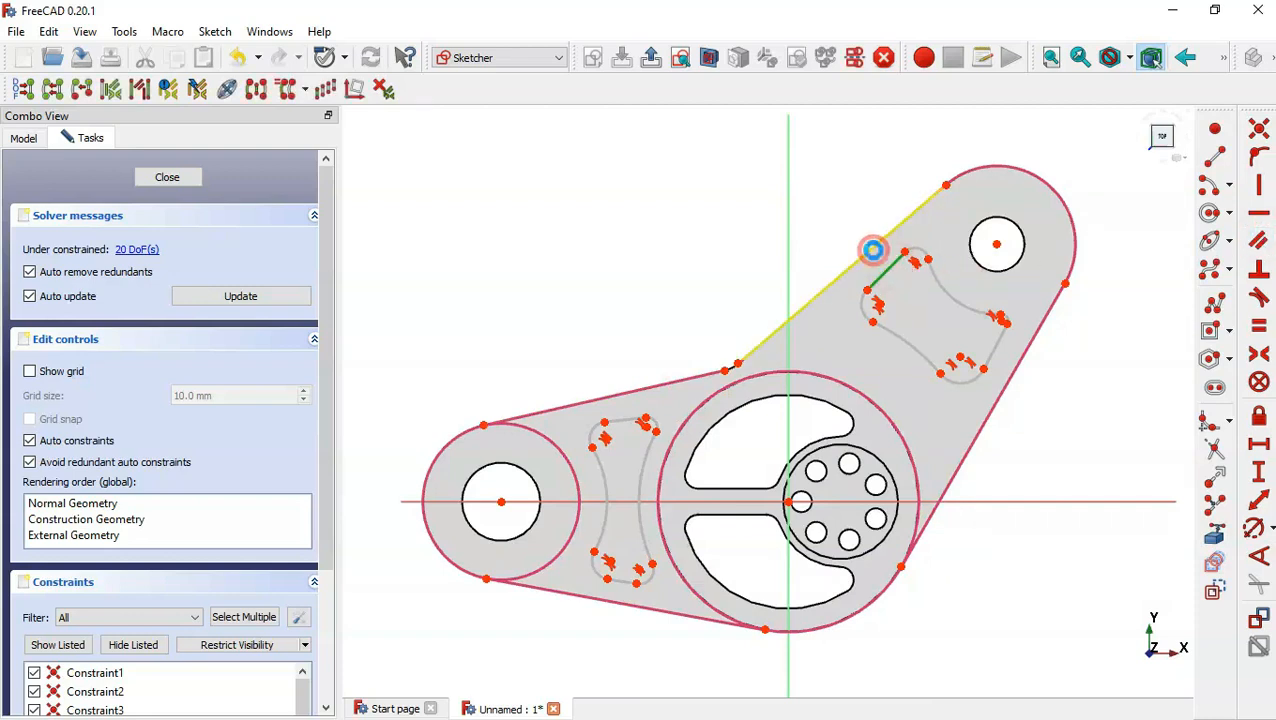
{"action": "left_click", "coordinate": [812, 299]}
{"action": "left_click", "coordinate": [638, 390]}
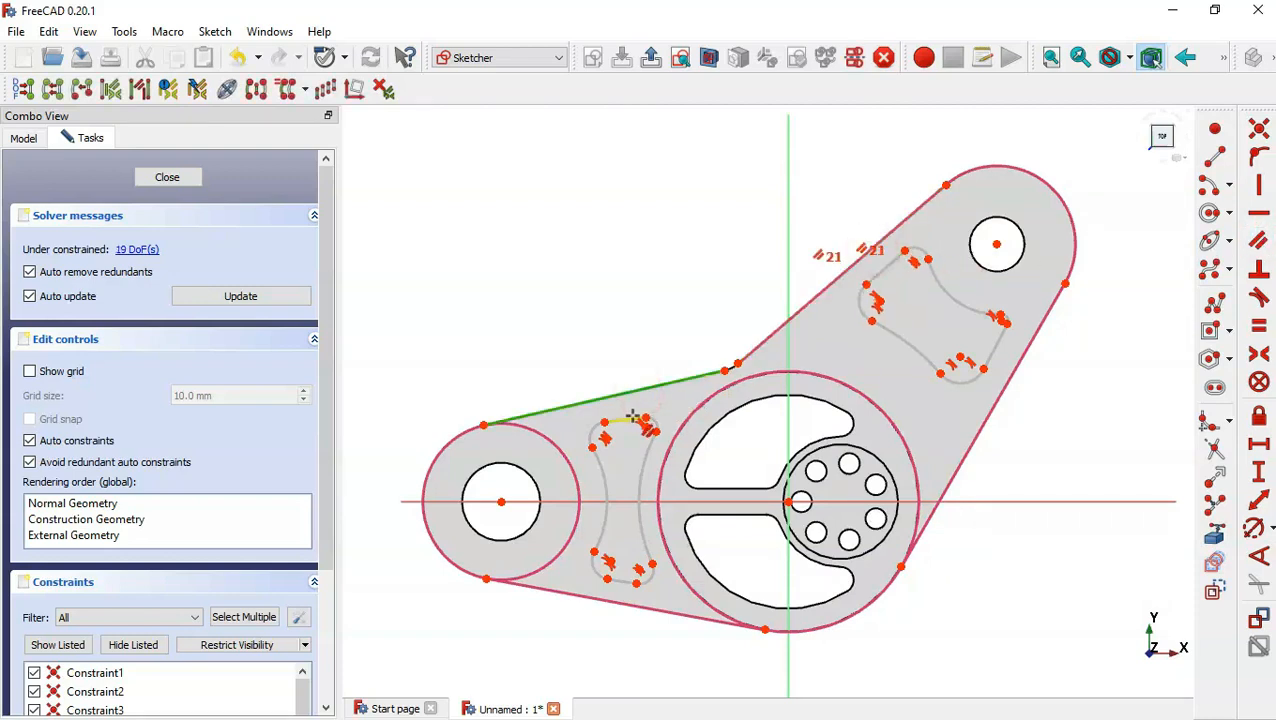
{"action": "left_click", "coordinate": [625, 420]}
{"action": "left_click", "coordinate": [625, 583]}
{"action": "left_click", "coordinate": [638, 606]}
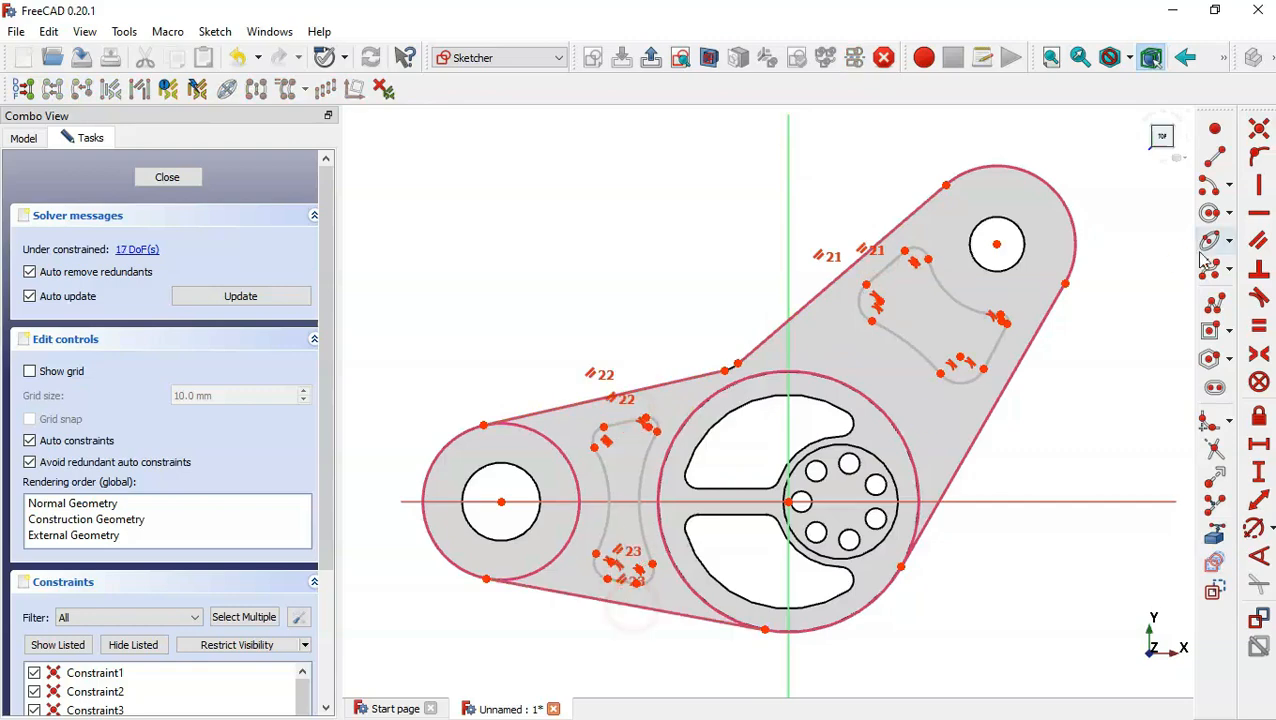
{"action": "left_click", "coordinate": [997, 355]}
{"action": "left_click", "coordinate": [1015, 370]}
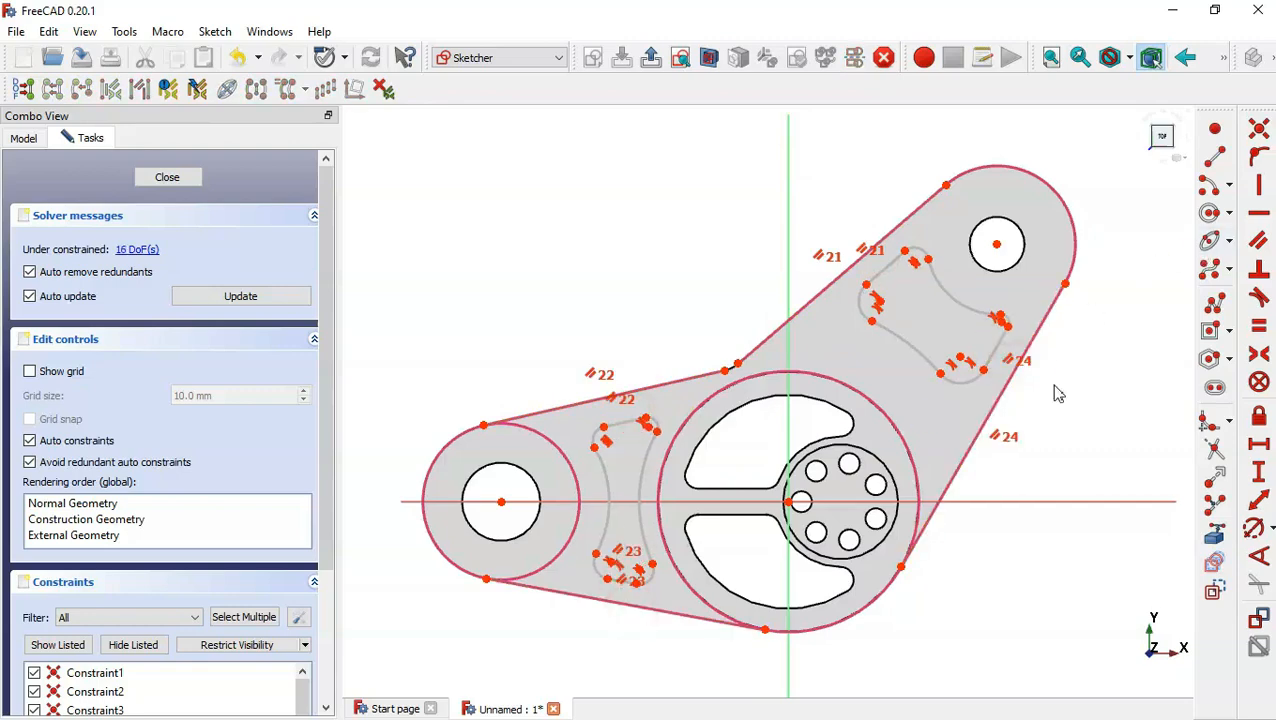
- Check the fillet note on the drawing and constrain all eight corner arcs of the two pockets to equal radii
{"action": "key", "text": "alt+Tab"}
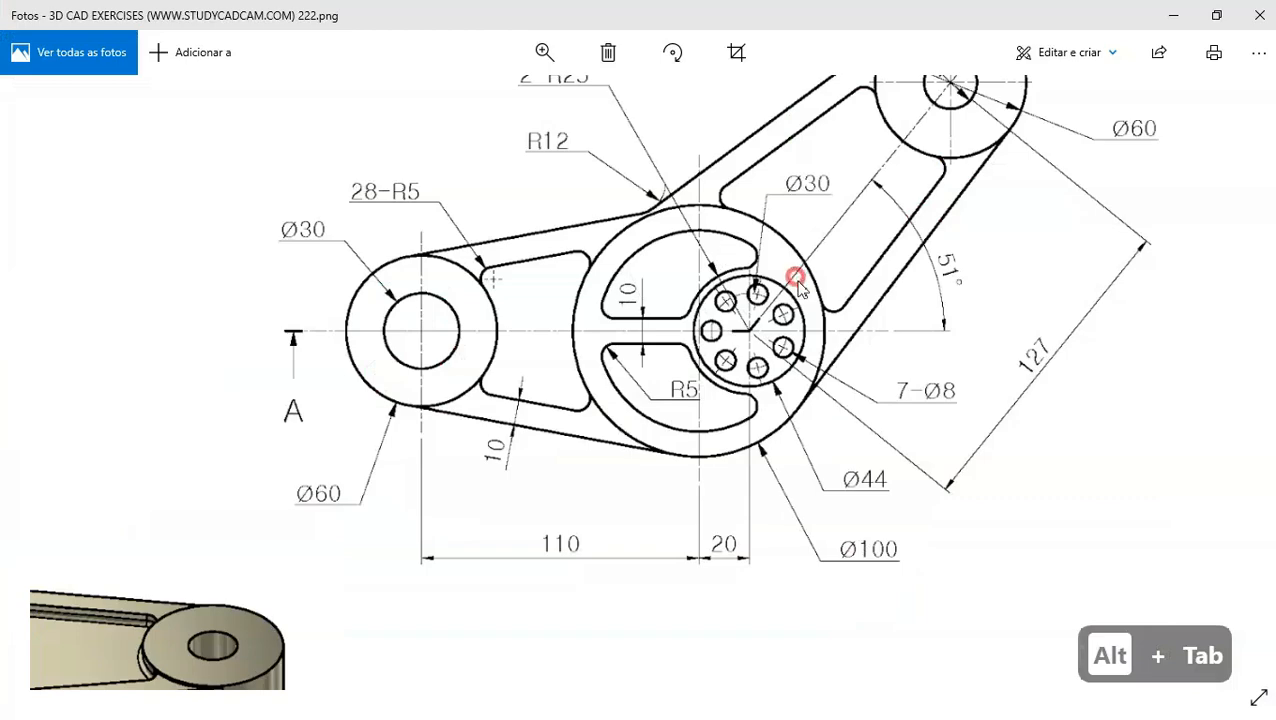
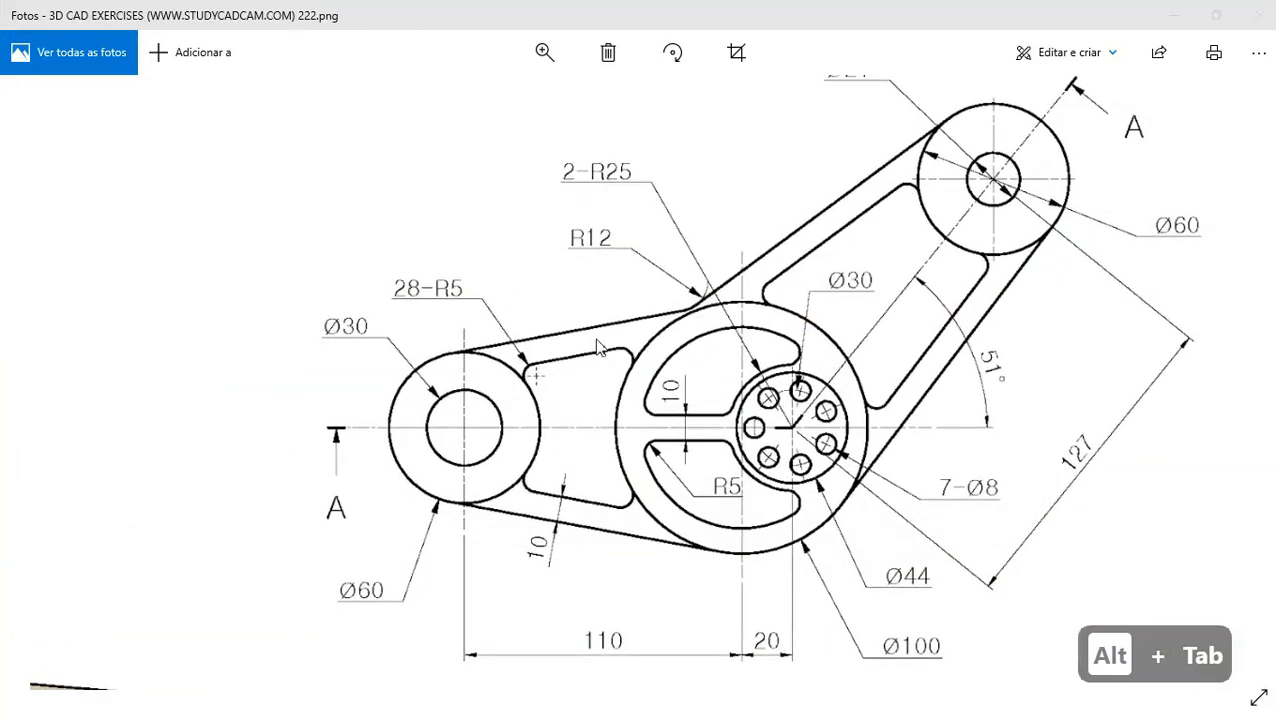
{"action": "key", "text": "alt+Tab"}
{"action": "key", "text": "Escape"}
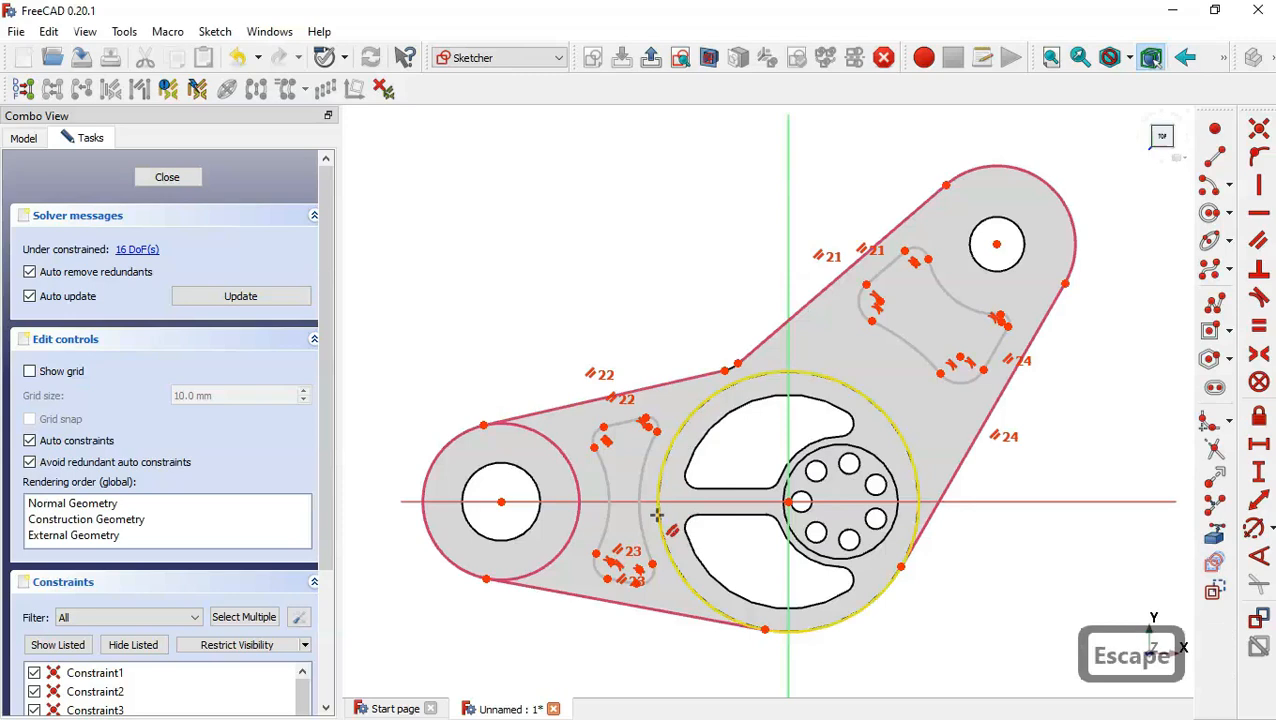
{"action": "left_click", "coordinate": [602, 575]}
{"action": "left_click", "coordinate": [598, 436]}
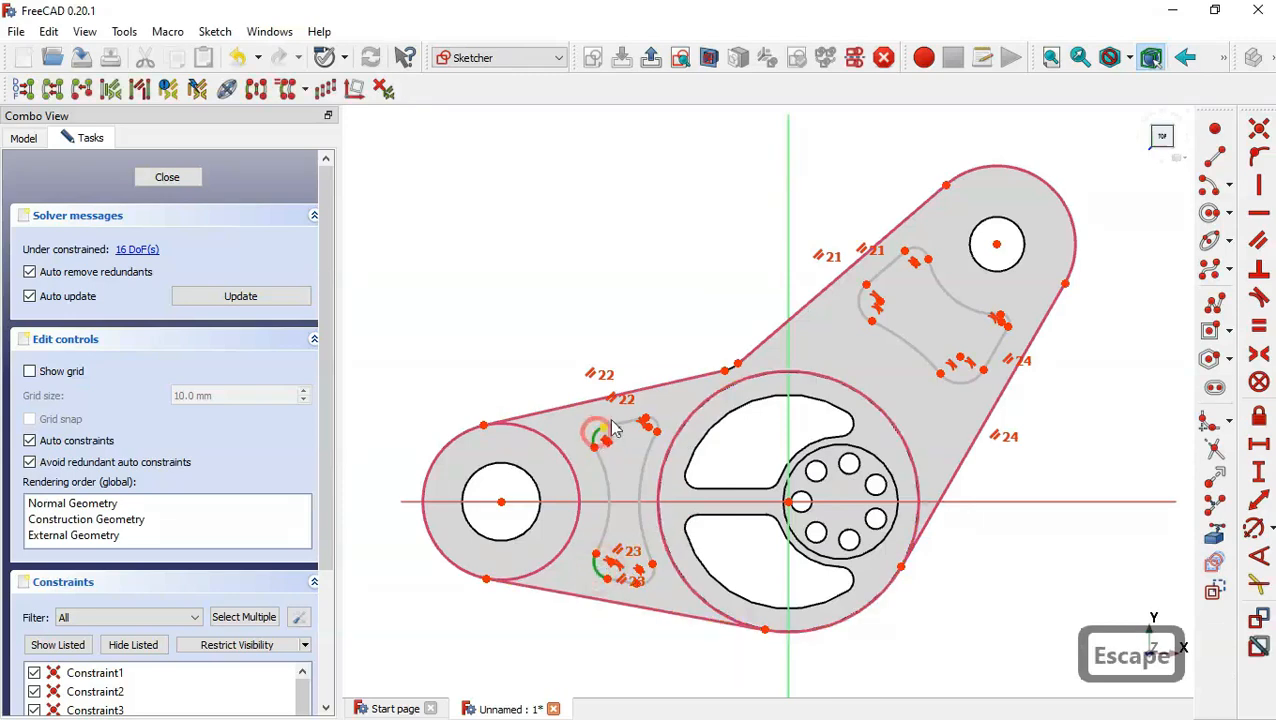
{"action": "left_click", "coordinate": [652, 425]}
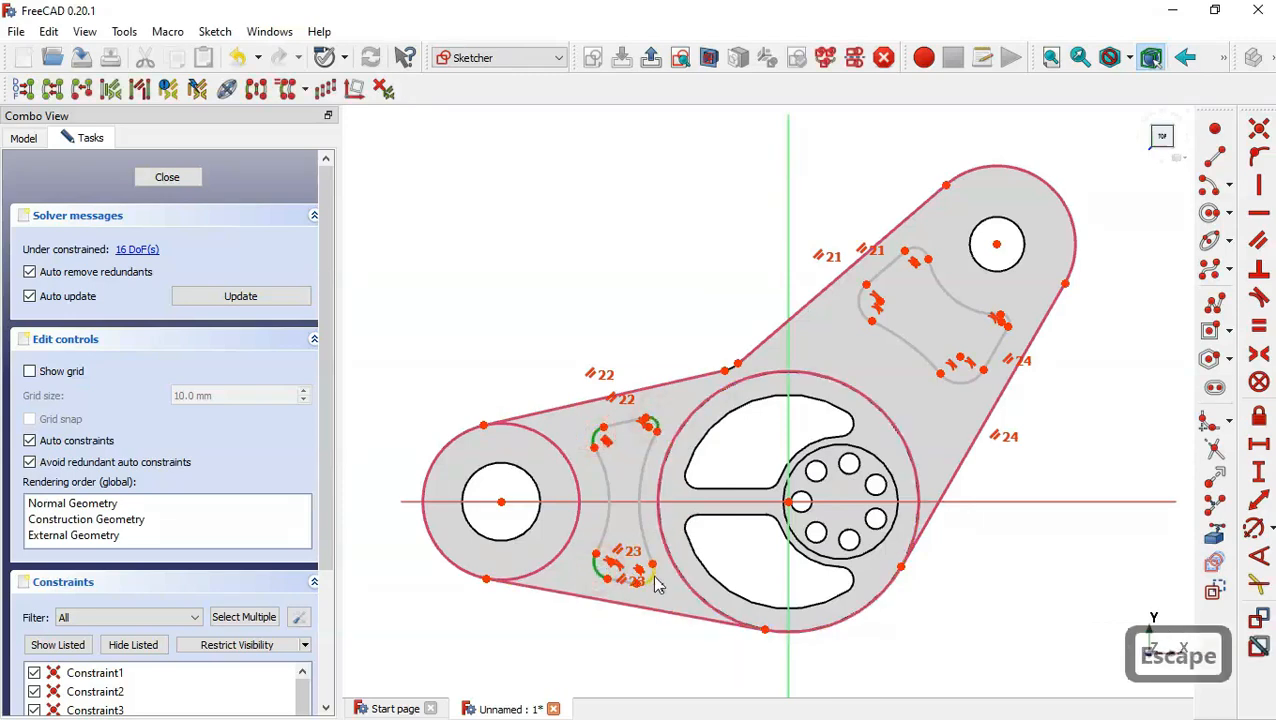
{"action": "left_click", "coordinate": [652, 576]}
{"action": "left_click", "coordinate": [862, 312]}
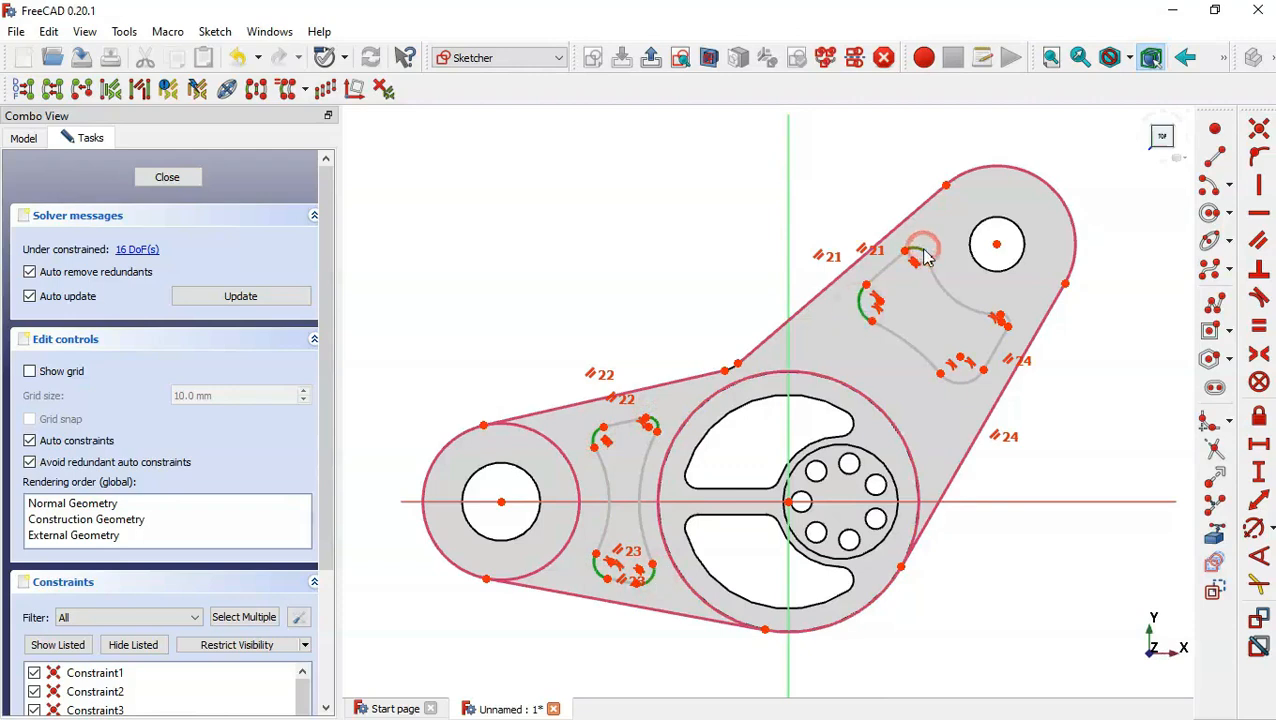
{"action": "left_click", "coordinate": [922, 255]}
{"action": "left_click", "coordinate": [1005, 322]}
{"action": "left_click", "coordinate": [962, 377]}
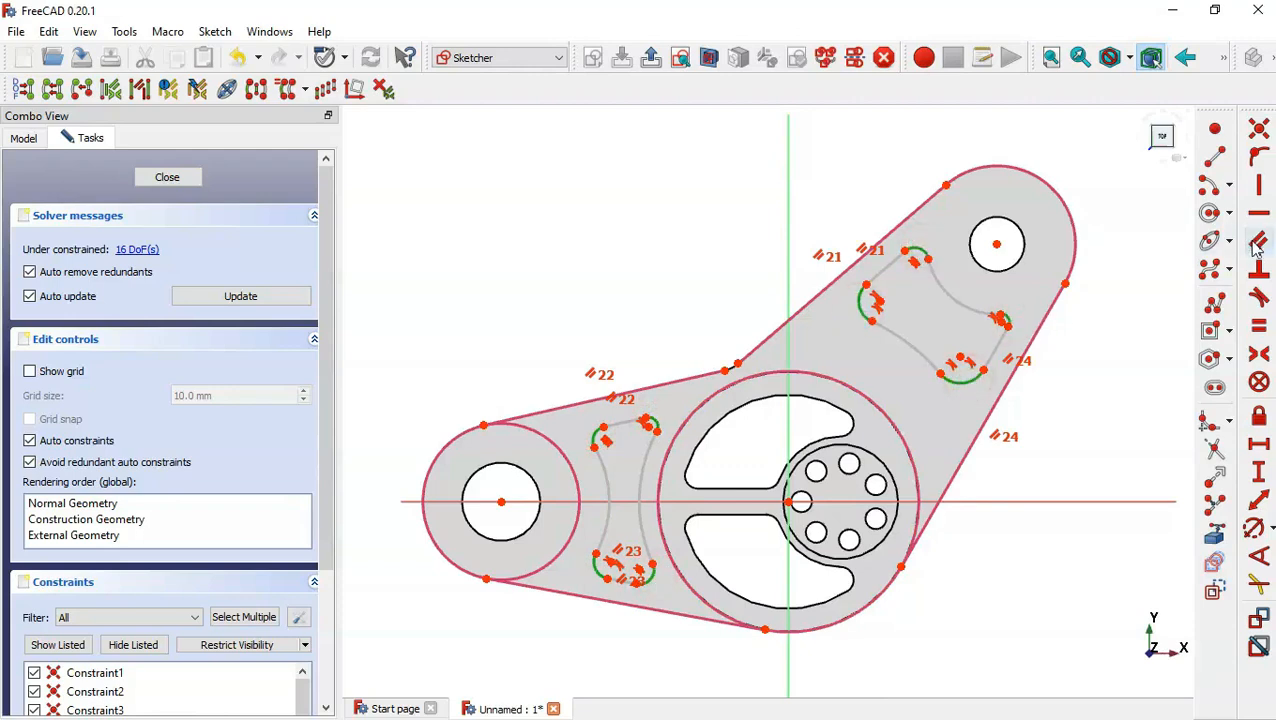
{"action": "left_click", "coordinate": [1259, 326]}
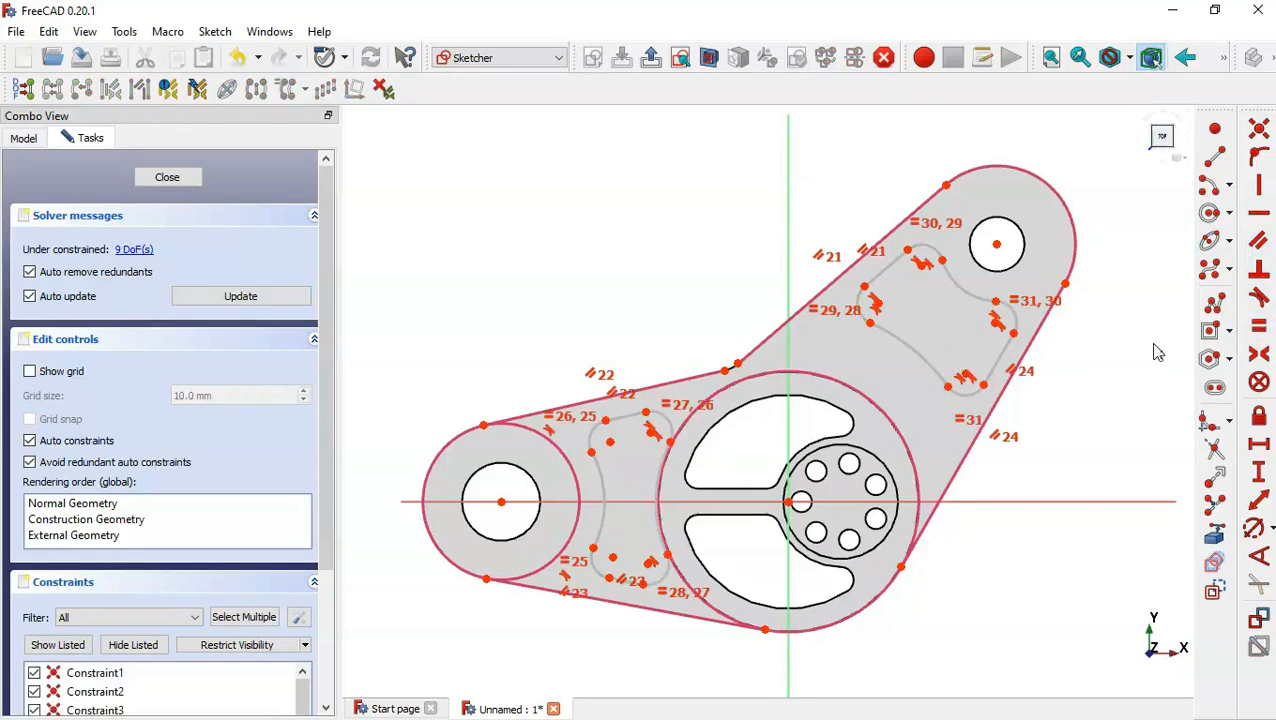
- Make the angled pocket's outer arc equal to the arm's end arc and its inner arc equal to the hub circle
{"action": "left_click", "coordinate": [1259, 325]}
{"action": "left_click", "coordinate": [971, 293]}
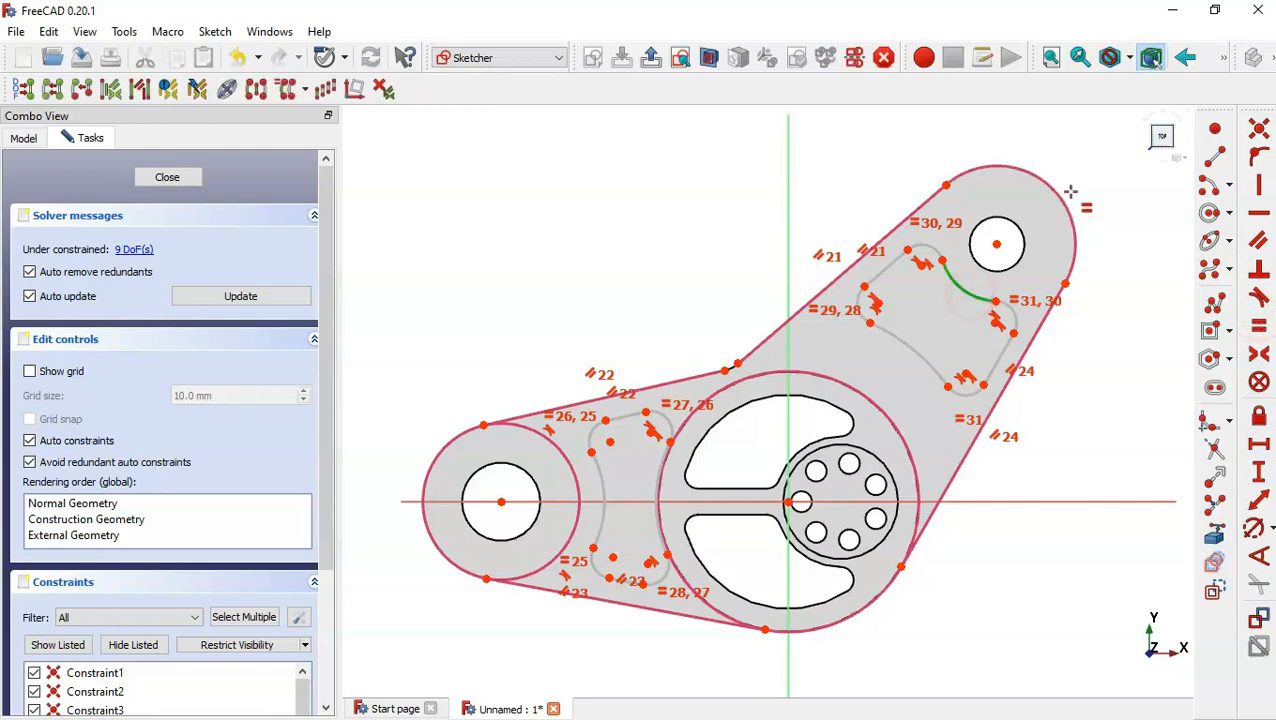
{"action": "left_click", "coordinate": [1060, 196]}
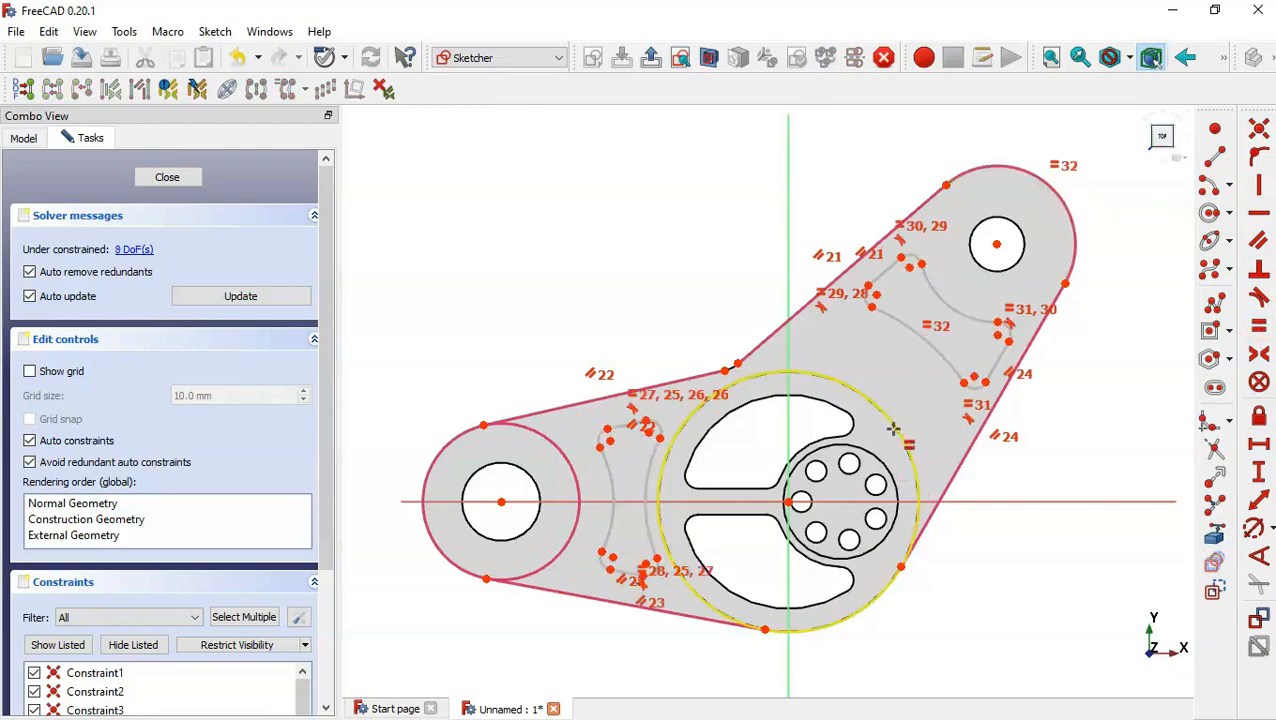
{"action": "left_click", "coordinate": [893, 429]}
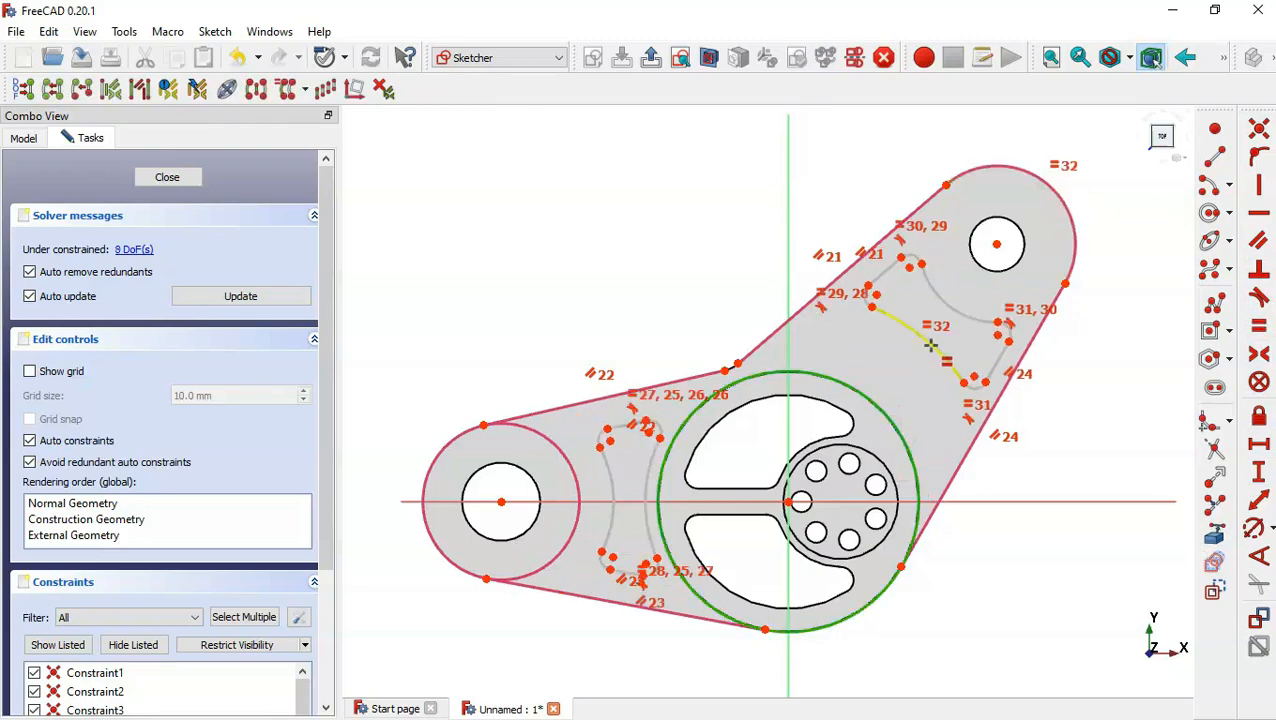
{"action": "left_click", "coordinate": [930, 345]}
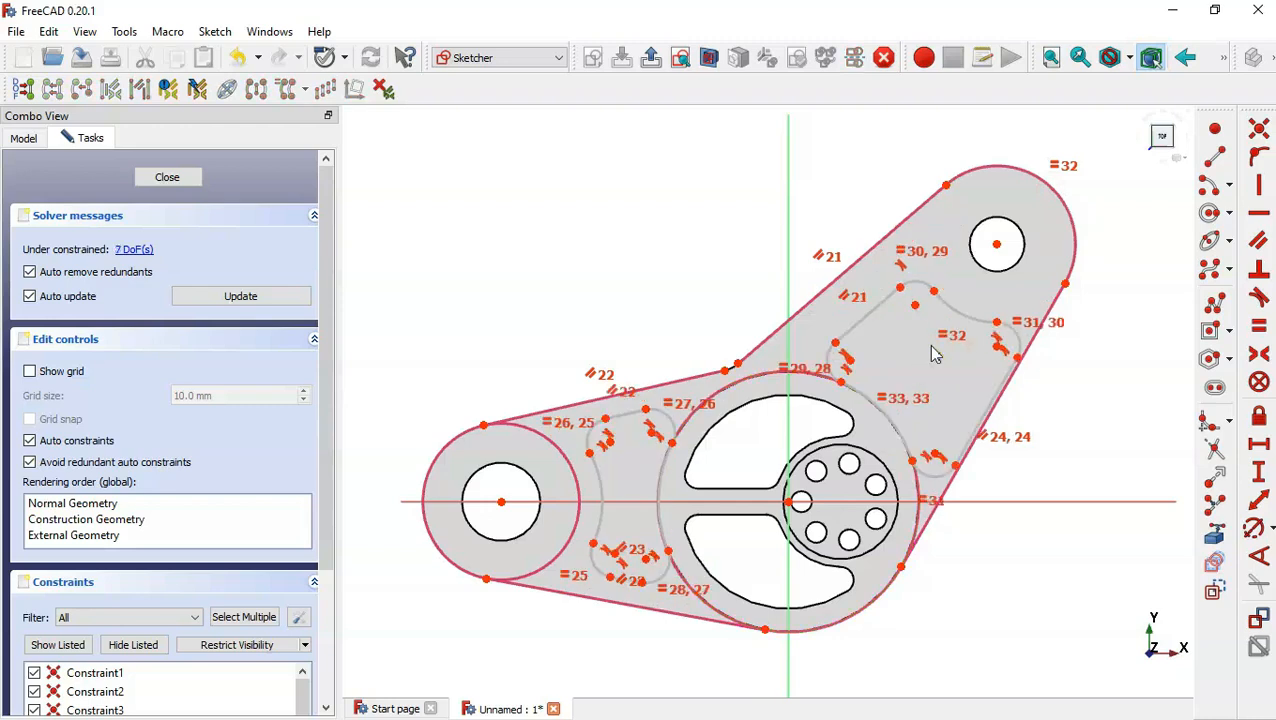
- Make the horizontal pocket's outer arc equal to the boss circle and its inner arc equal to the hub circle
{"action": "left_click", "coordinate": [578, 521]}
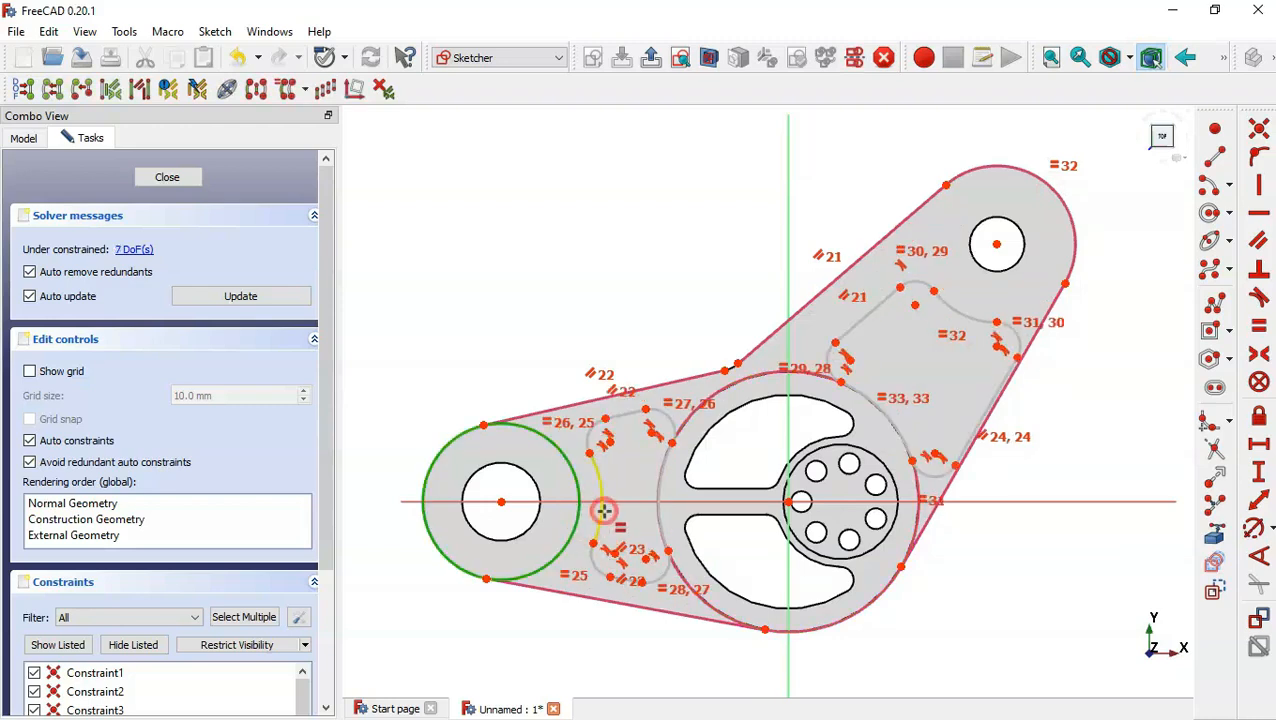
{"action": "left_click", "coordinate": [604, 511]}
{"action": "left_click", "coordinate": [658, 501]}
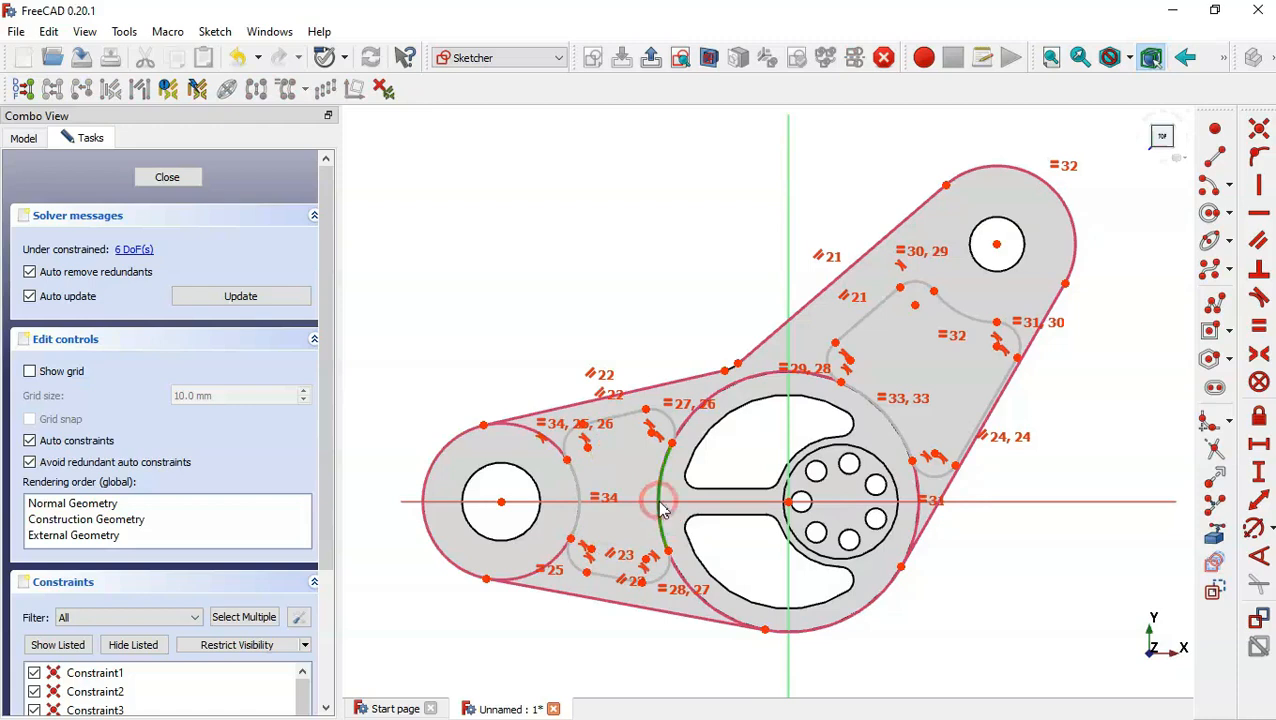
{"action": "left_click", "coordinate": [771, 373]}
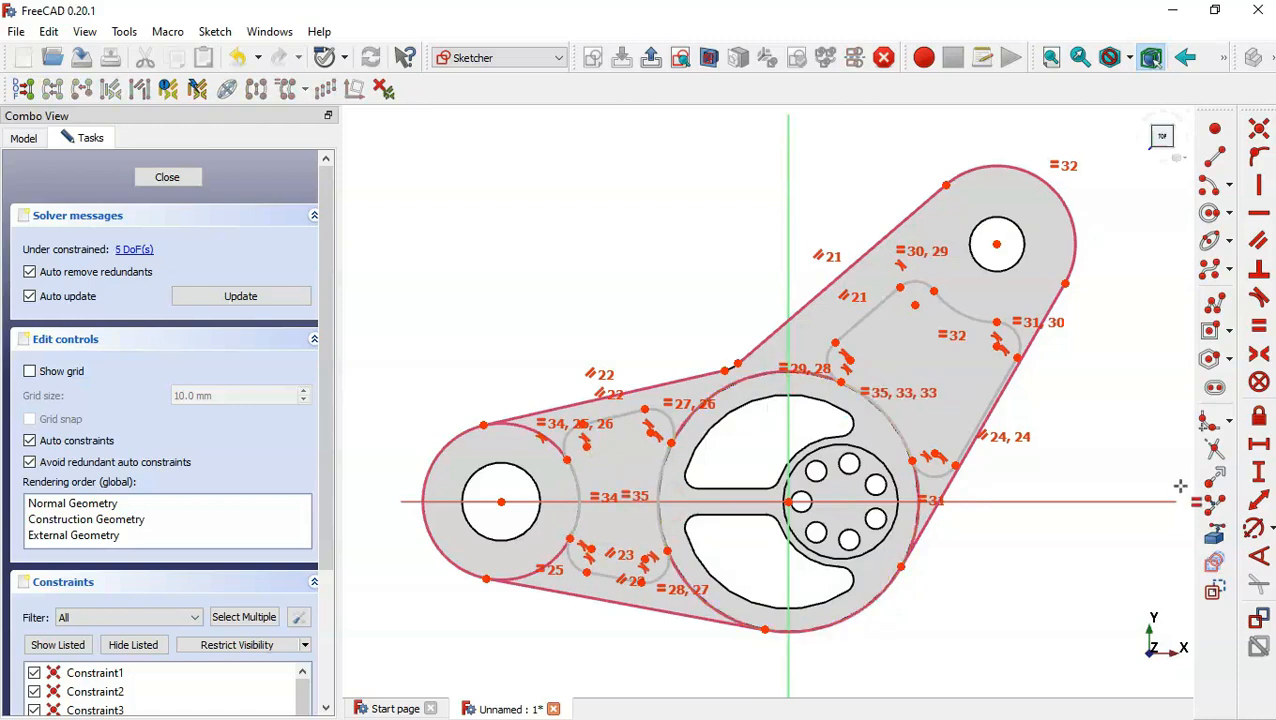
- Constrain the radius of the angled pocket's outer corner arc to 5 mm
{"action": "left_click", "coordinate": [1254, 528]}
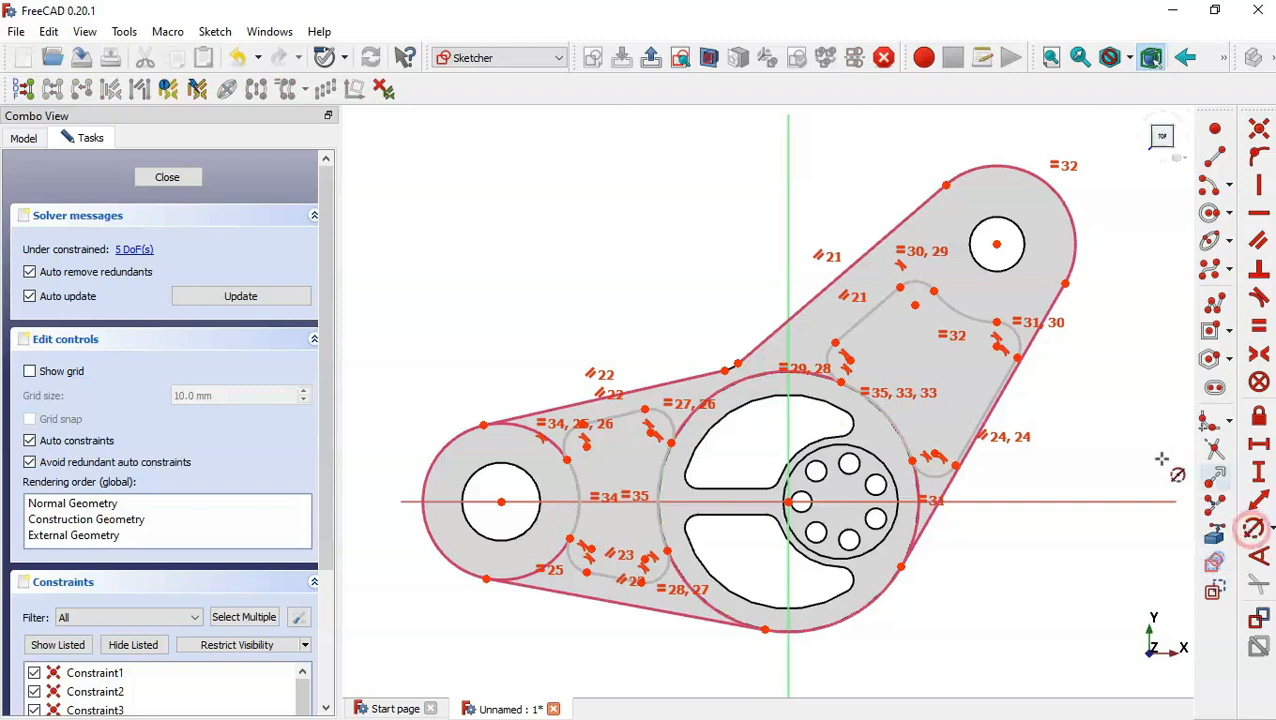
{"action": "left_click", "coordinate": [1016, 342]}
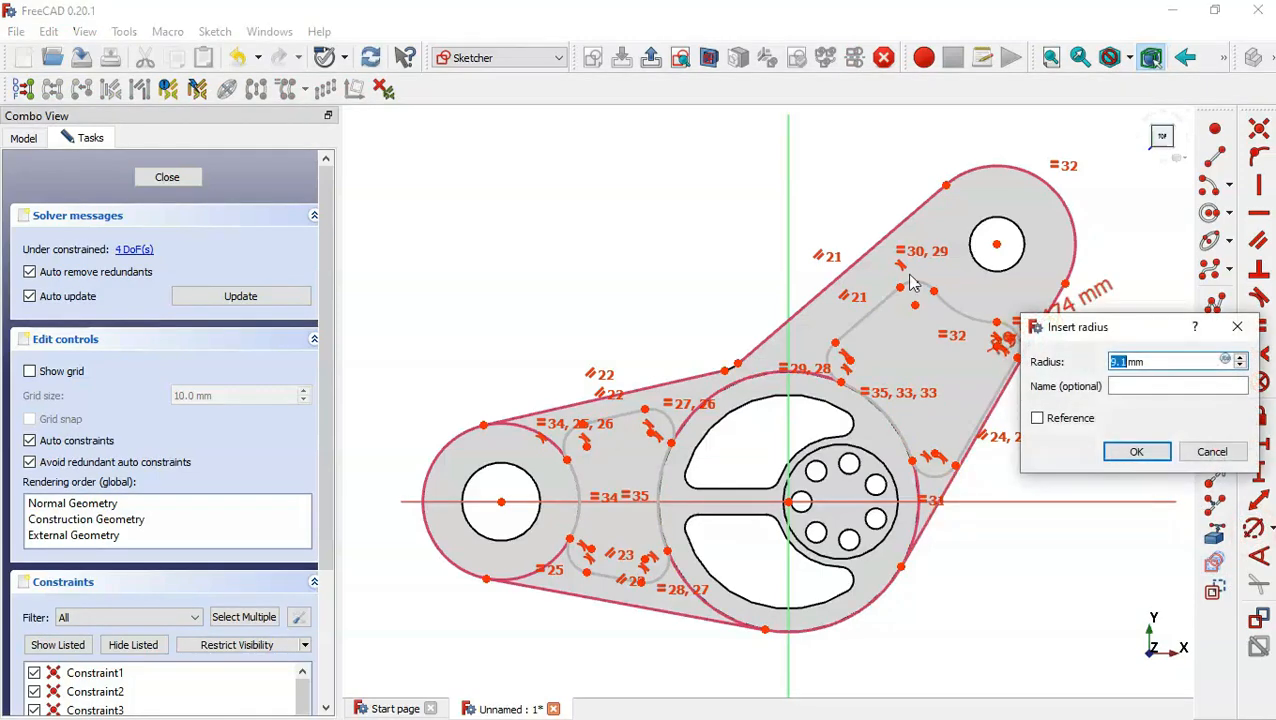
{"action": "type", "text": "5"}
{"action": "key", "text": "Return"}
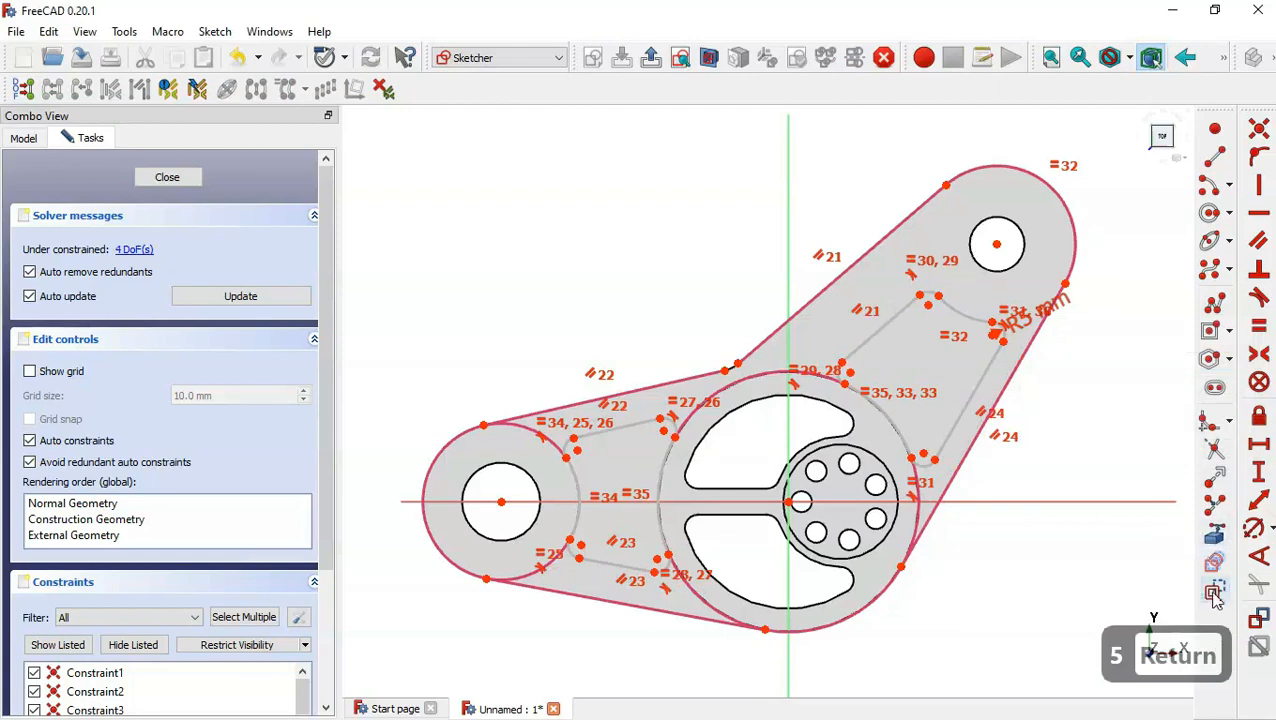
- Draw four short construction lines, each from an end of a pocket side line to the arm edge it runs beside
{"action": "left_click", "coordinate": [1212, 158]}
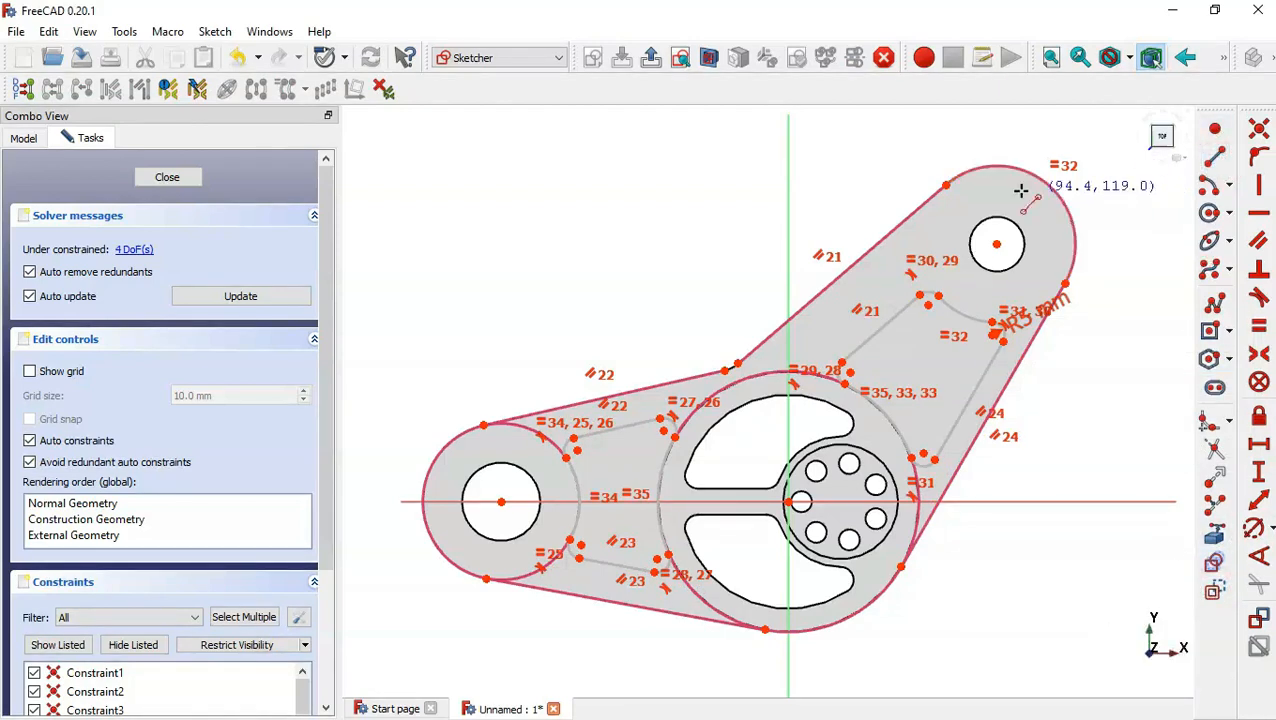
{"action": "left_click", "coordinate": [921, 297]}
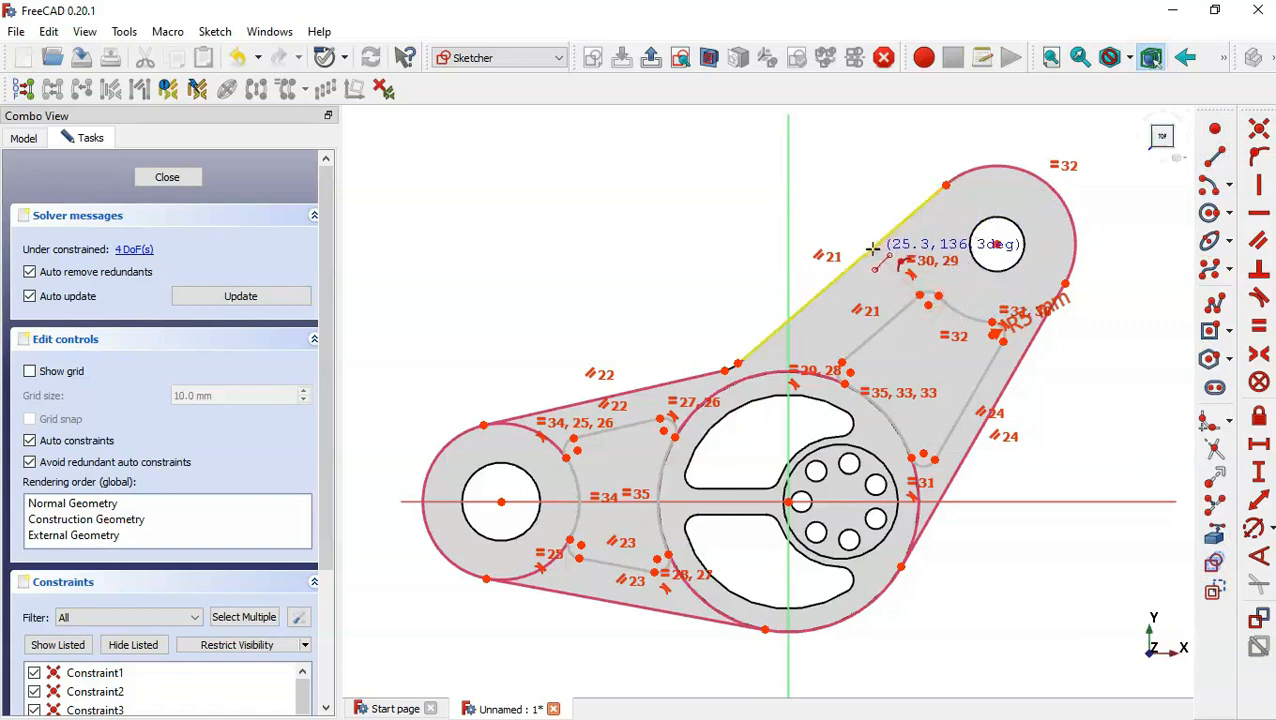
{"action": "left_click", "coordinate": [872, 248]}
{"action": "left_click", "coordinate": [660, 419]}
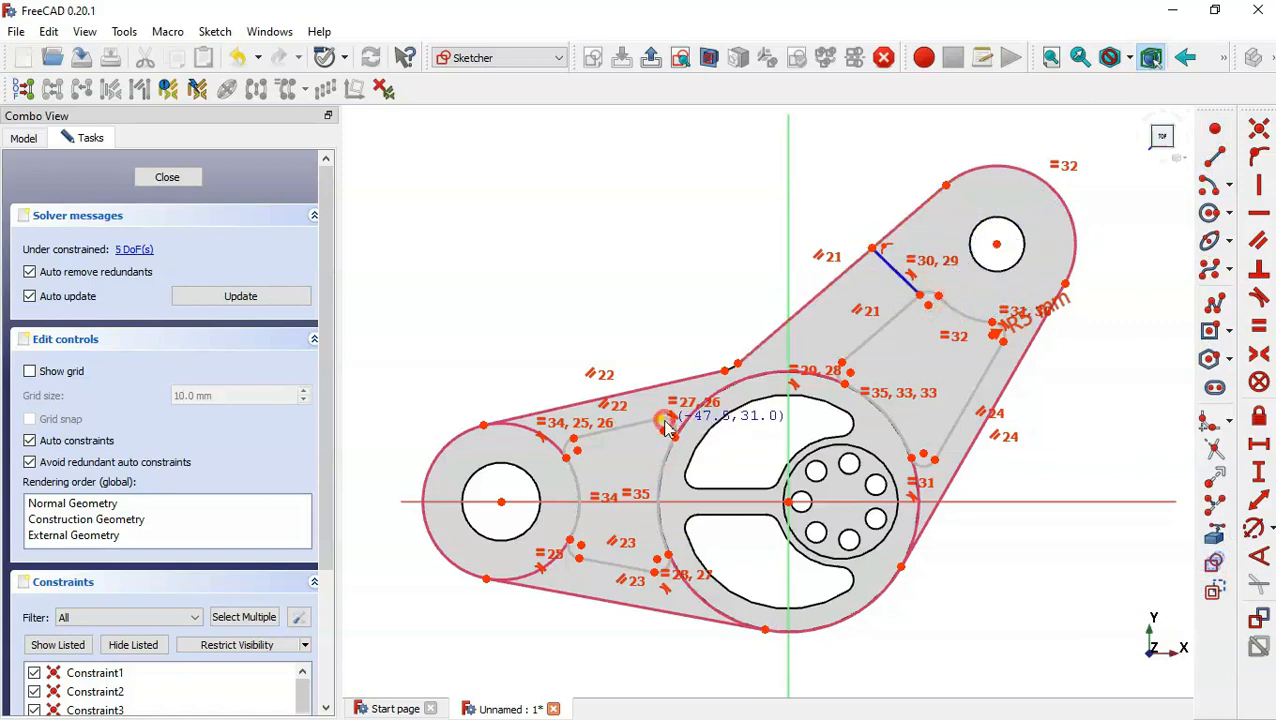
{"action": "left_click", "coordinate": [655, 386]}
{"action": "left_click", "coordinate": [579, 558]}
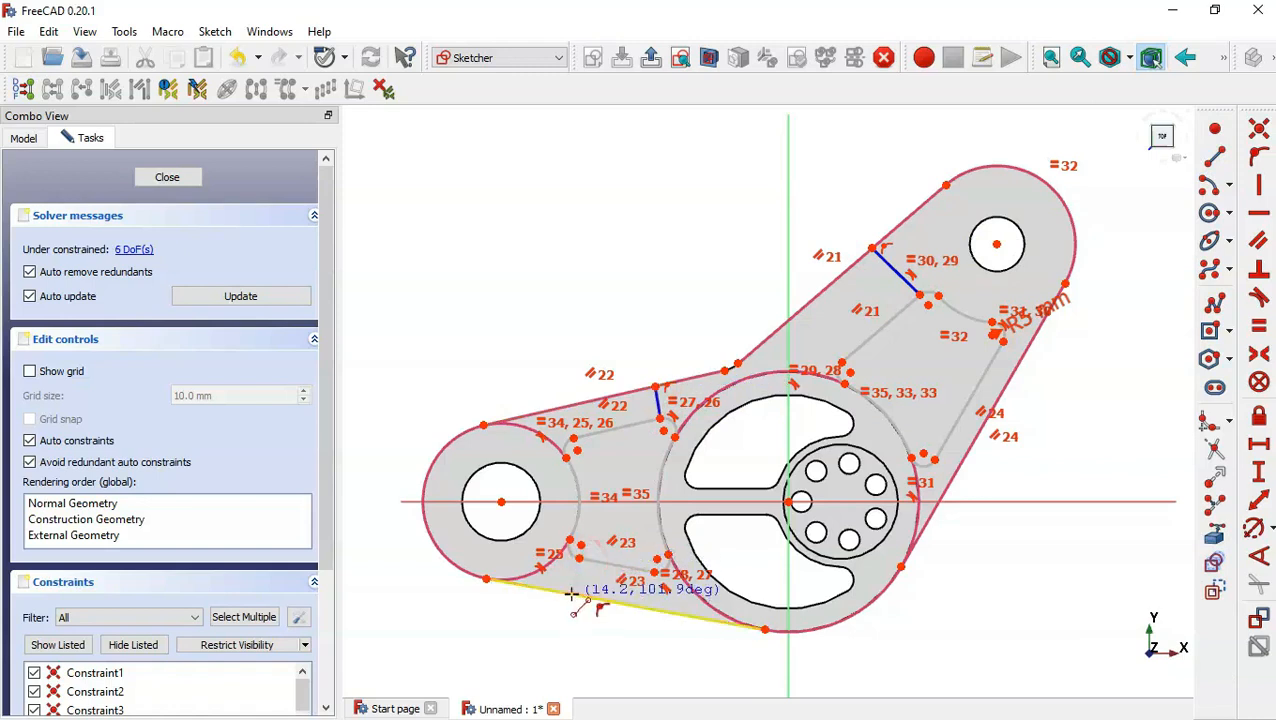
{"action": "left_click", "coordinate": [572, 595]}
{"action": "left_click", "coordinate": [934, 459]}
{"action": "left_click", "coordinate": [955, 474]}
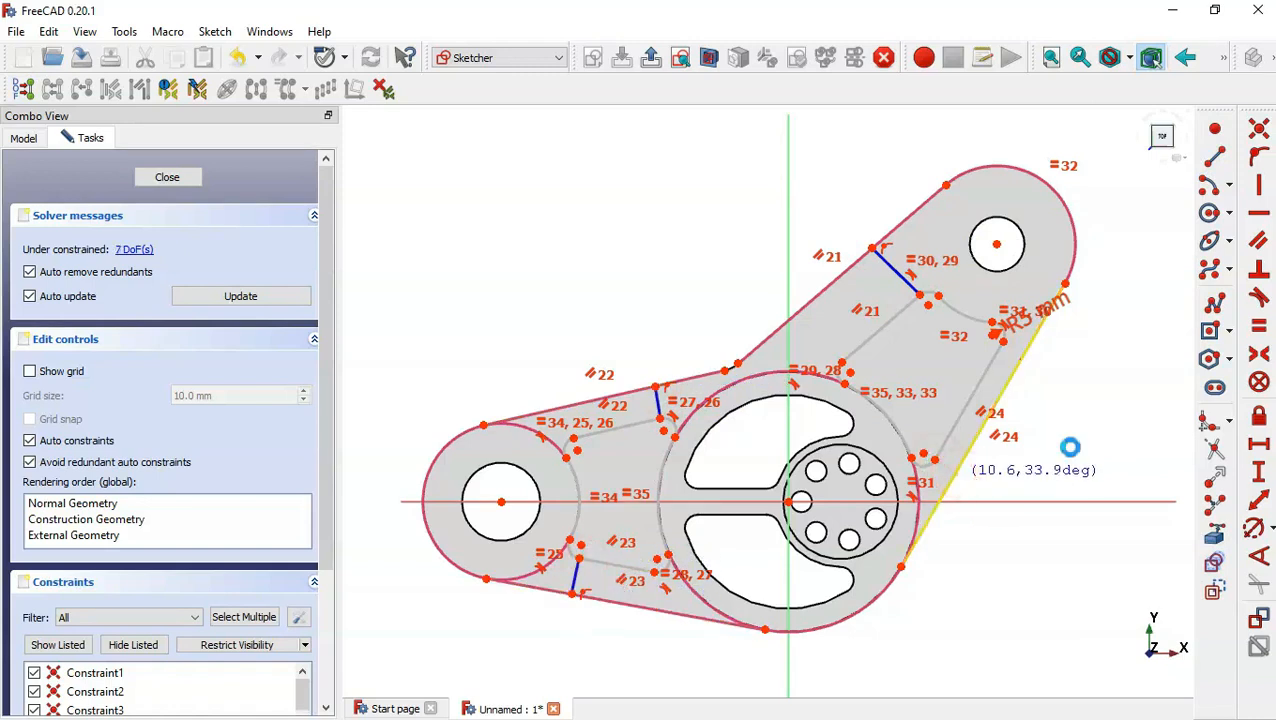
{"action": "key", "text": "Escape"}
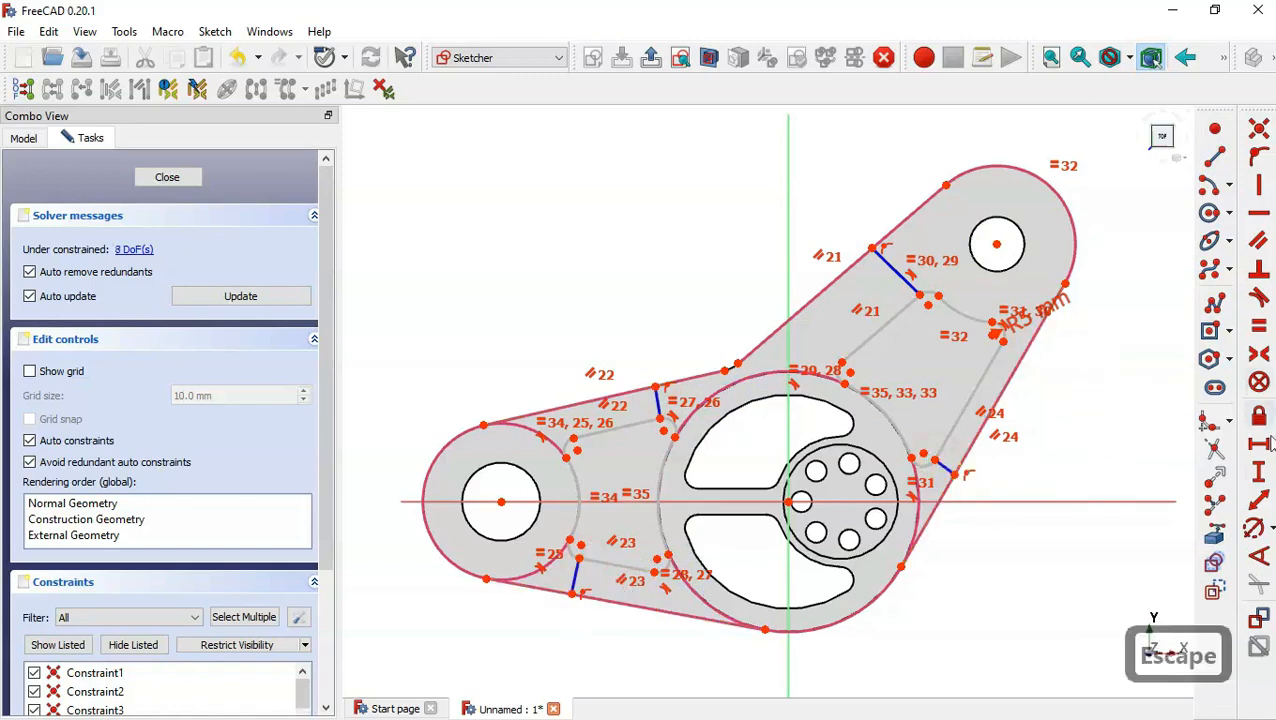
- Make each of the four short construction lines perpendicular to the arm edge it meets
{"action": "left_click", "coordinate": [1262, 271]}
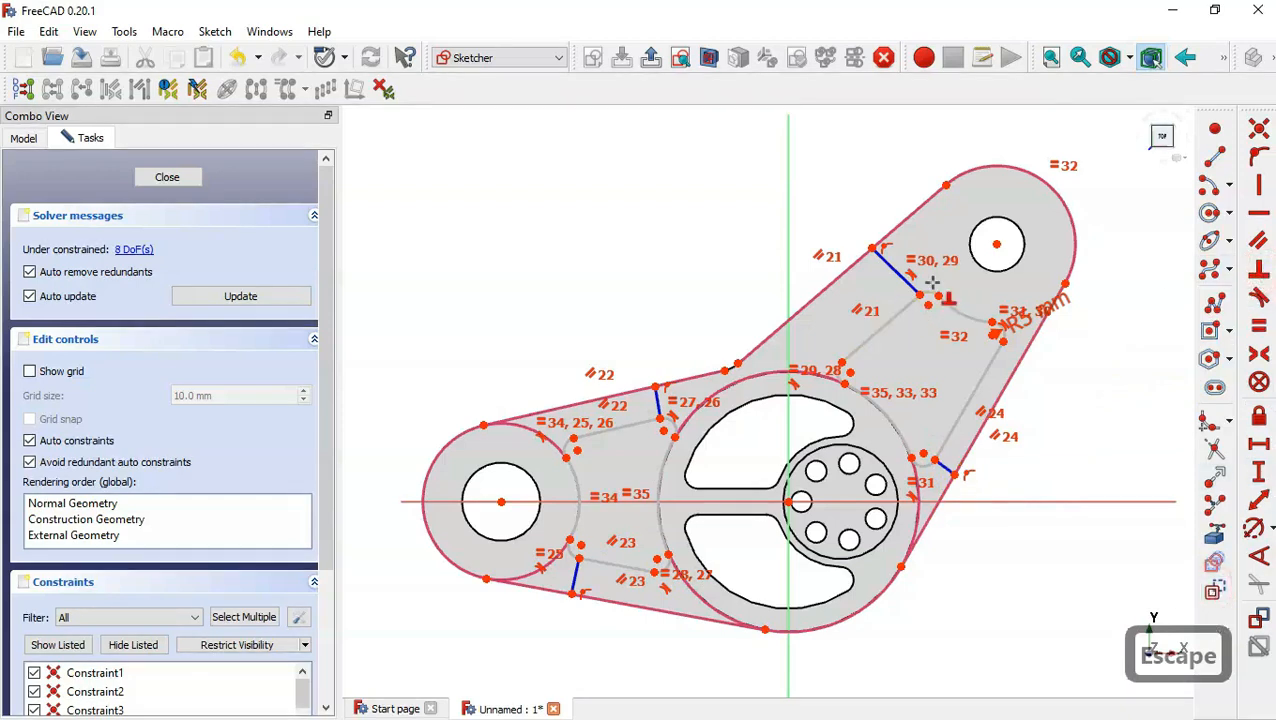
{"action": "left_click", "coordinate": [894, 272]}
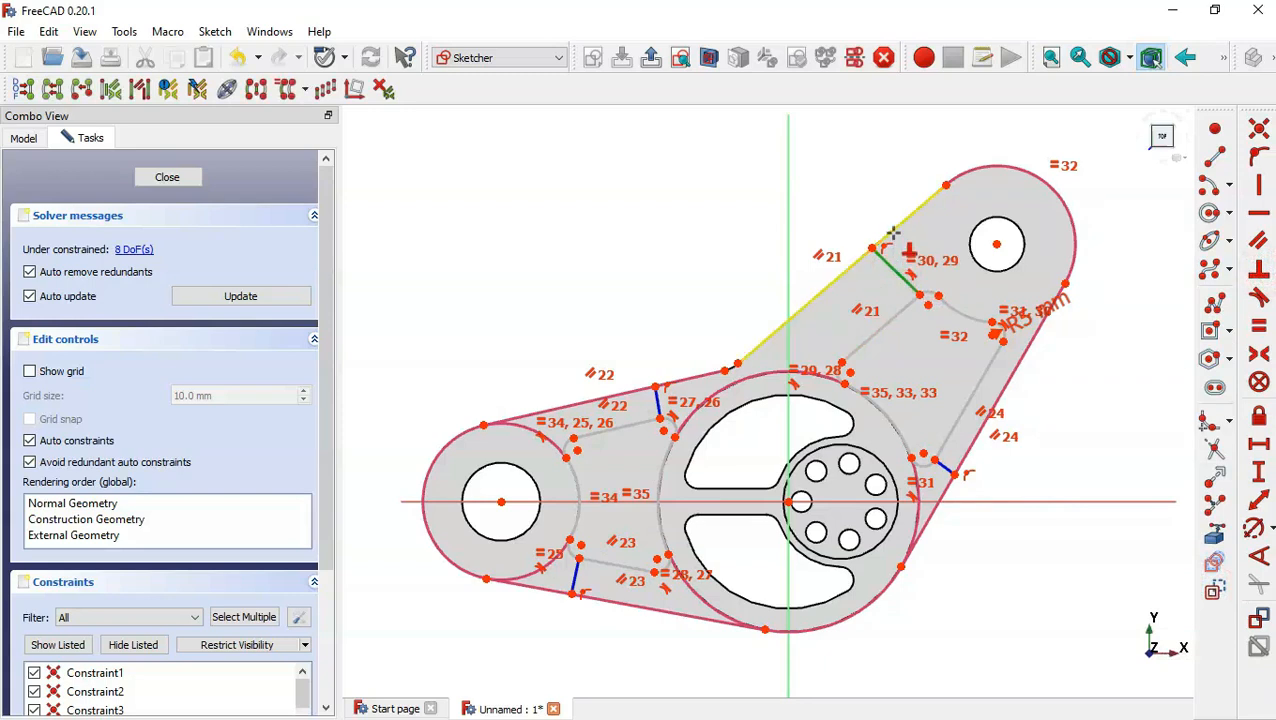
{"action": "left_click", "coordinate": [892, 233]}
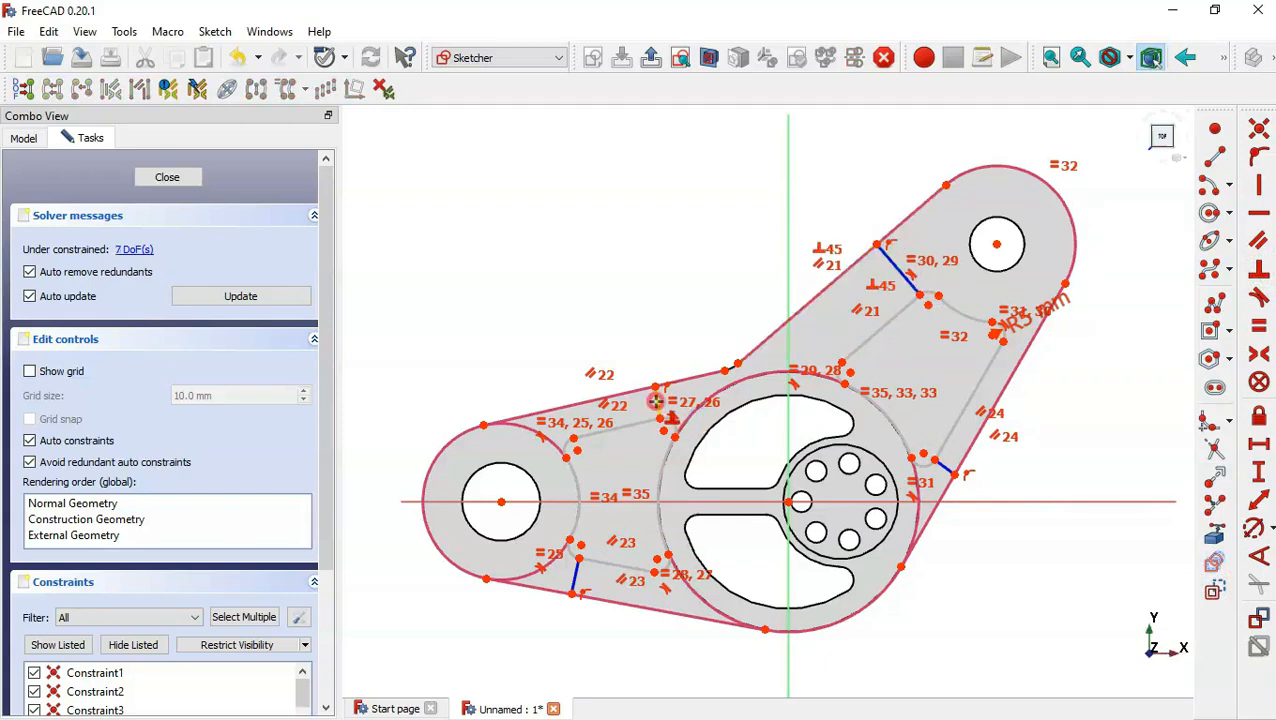
{"action": "left_click", "coordinate": [655, 401]}
{"action": "left_click", "coordinate": [686, 376]}
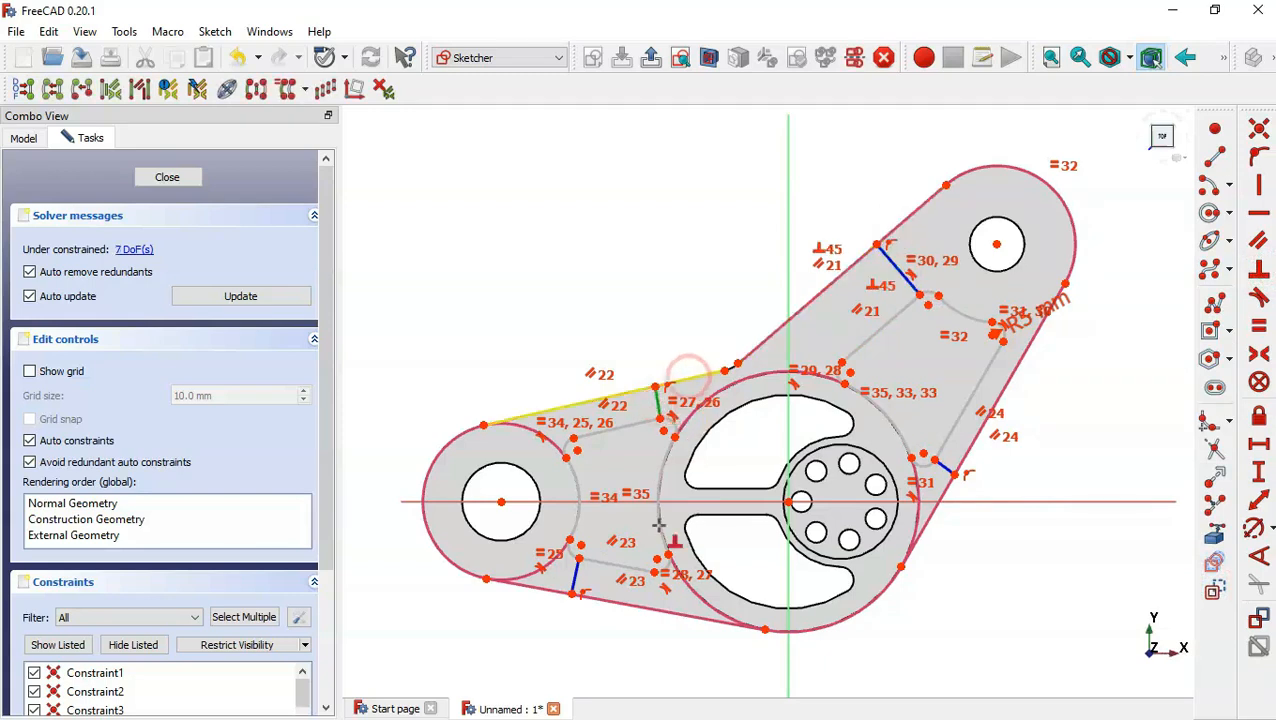
{"action": "left_click", "coordinate": [578, 575]}
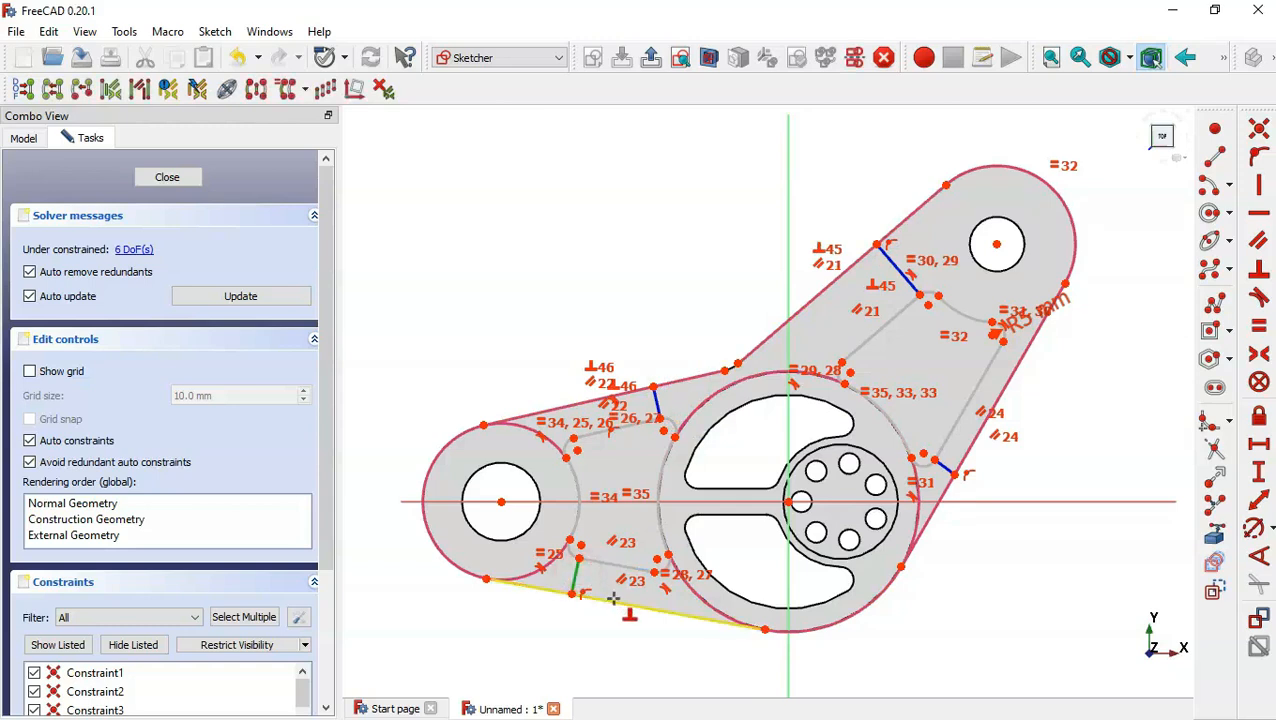
{"action": "left_click", "coordinate": [612, 598]}
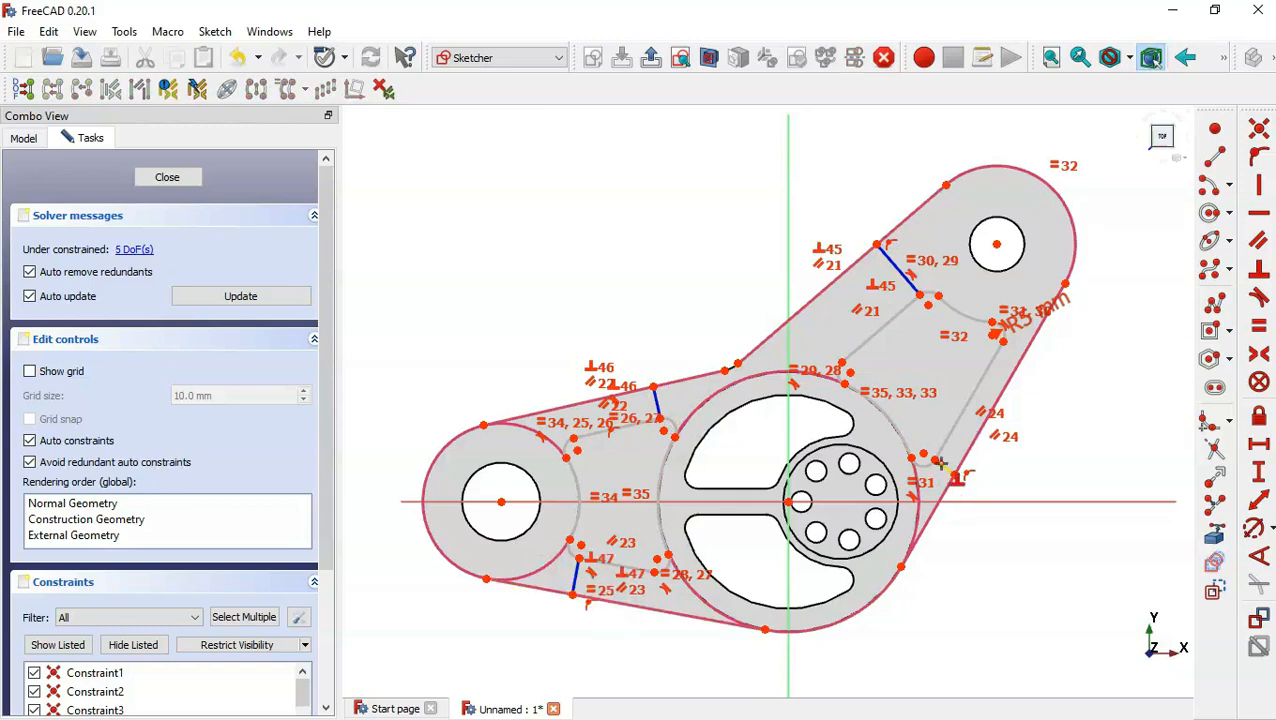
{"action": "left_click", "coordinate": [942, 464]}
{"action": "left_click", "coordinate": [968, 455]}
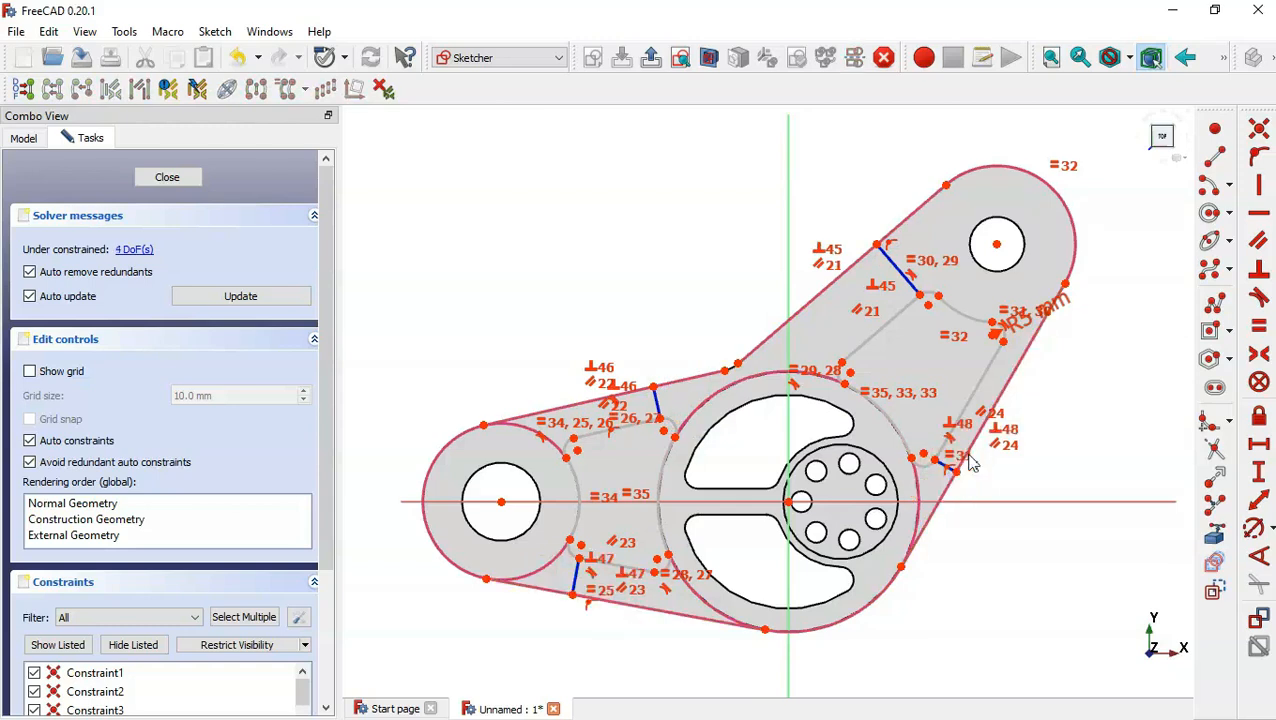
{"action": "key", "text": "Escape"}
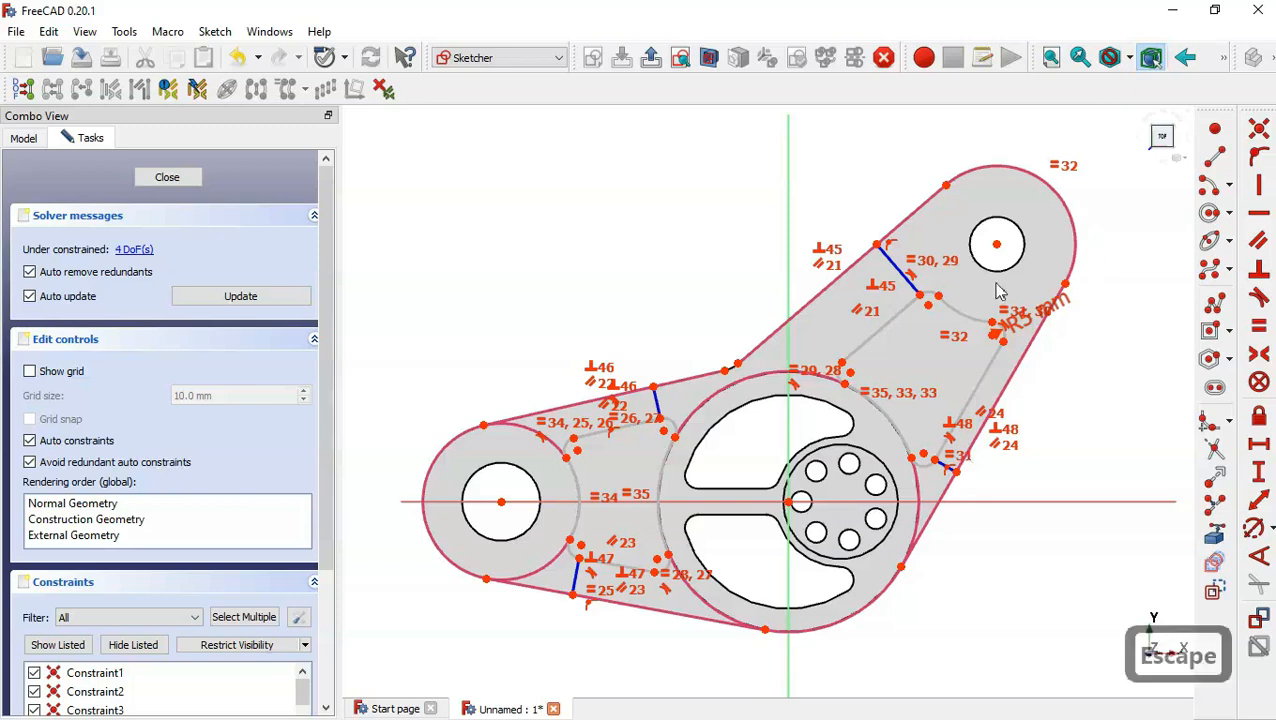
- Constrain the four short construction lines between the pockets and the arm edges to equal length
{"action": "left_click", "coordinate": [905, 280]}
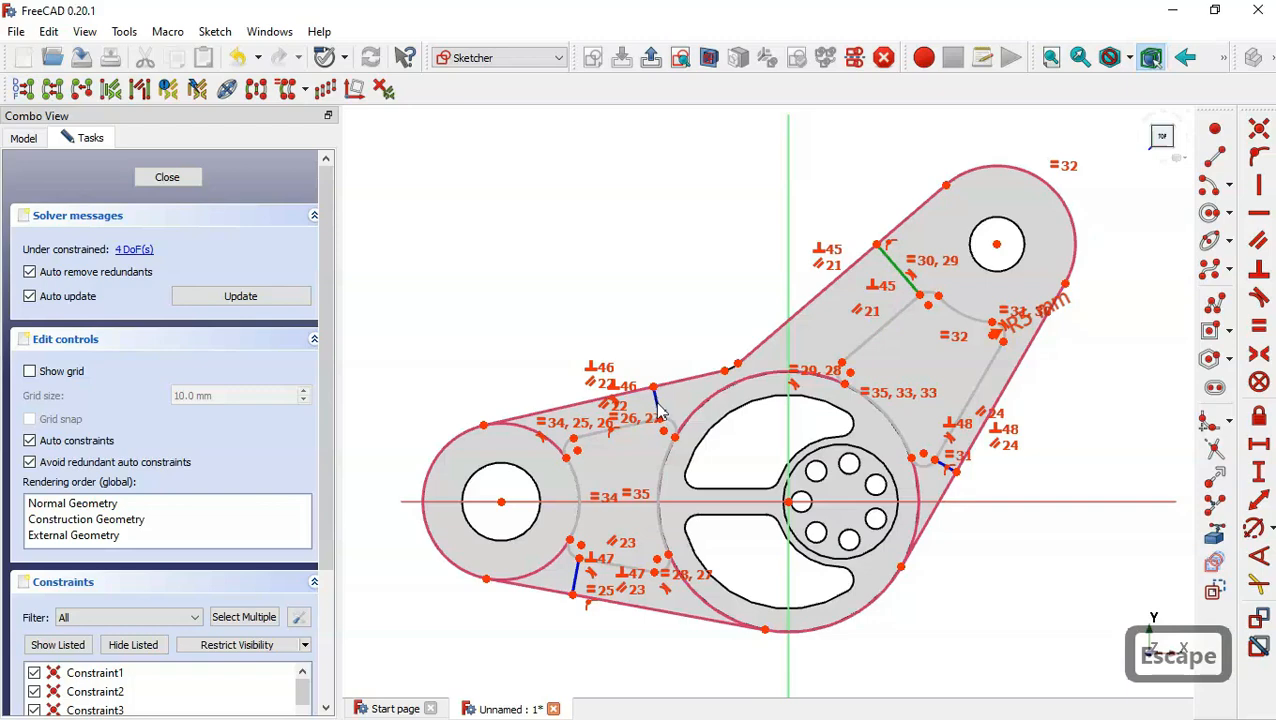
{"action": "left_click", "coordinate": [573, 596]}
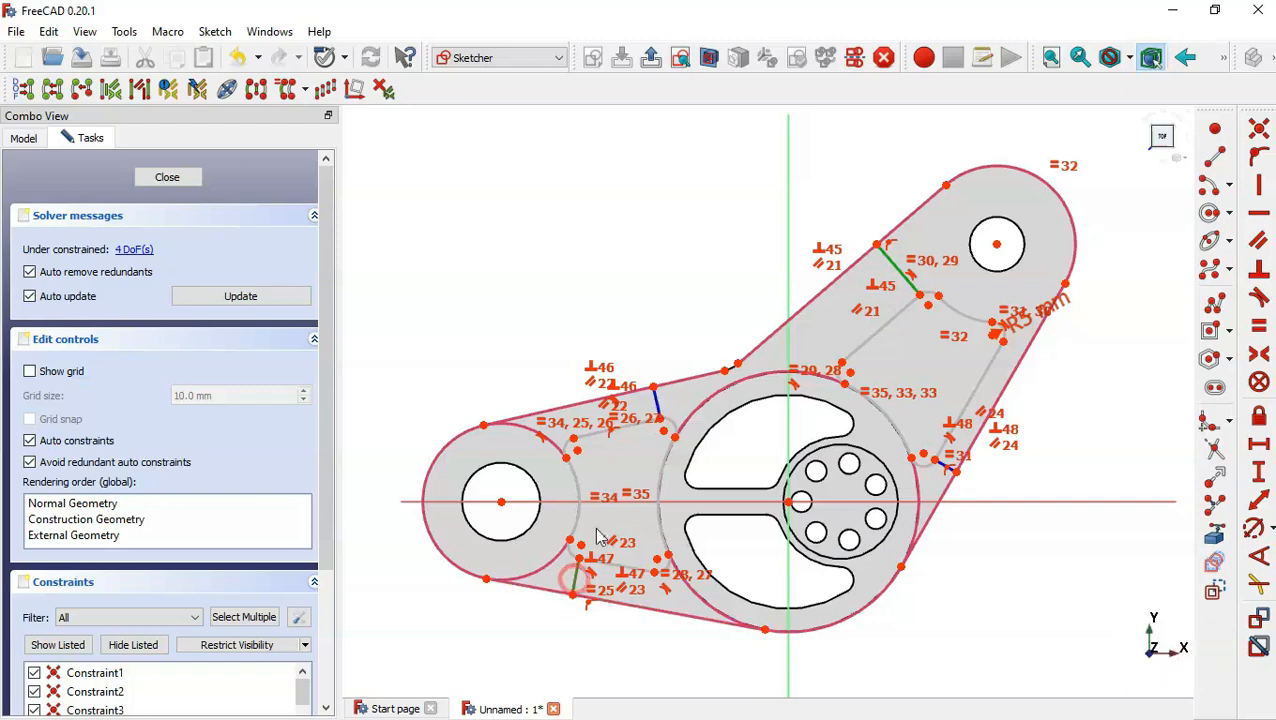
{"action": "scroll", "coordinate": [670, 403], "scroll_direction": "up", "scroll_amount": 3}
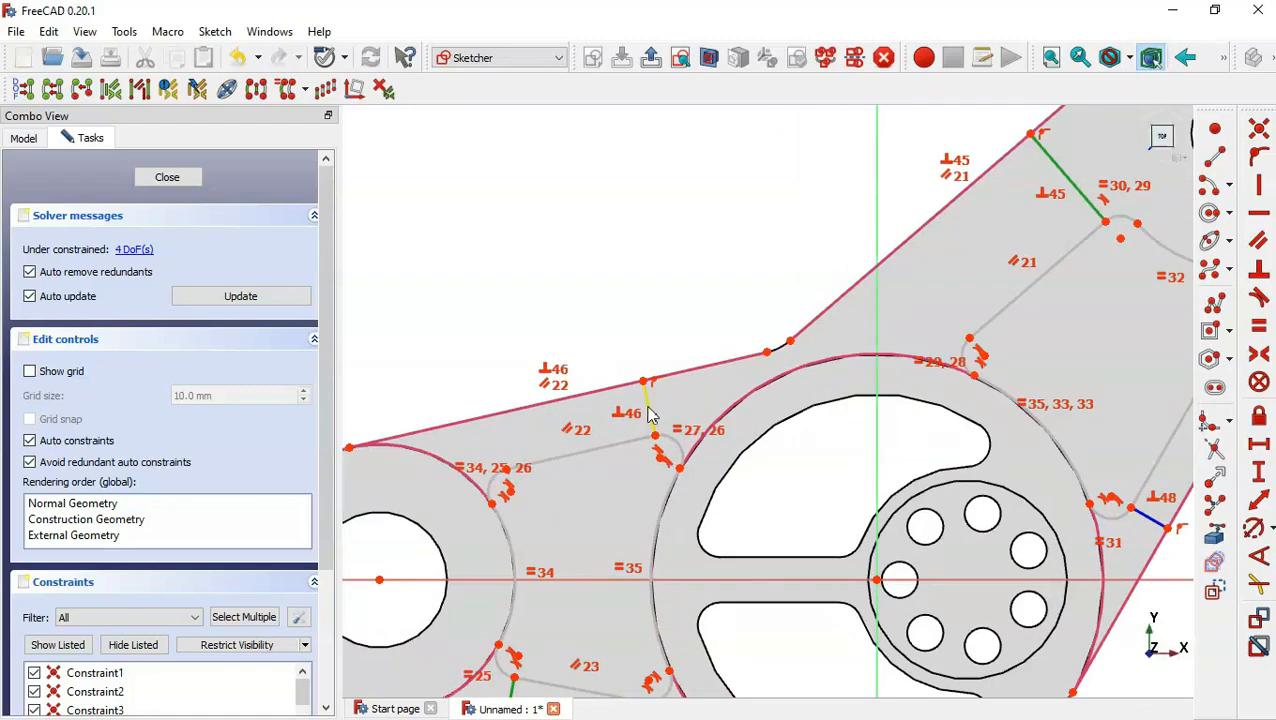
{"action": "left_click", "coordinate": [646, 408]}
{"action": "scroll", "coordinate": [600, 302], "scroll_direction": "down", "scroll_amount": 5}
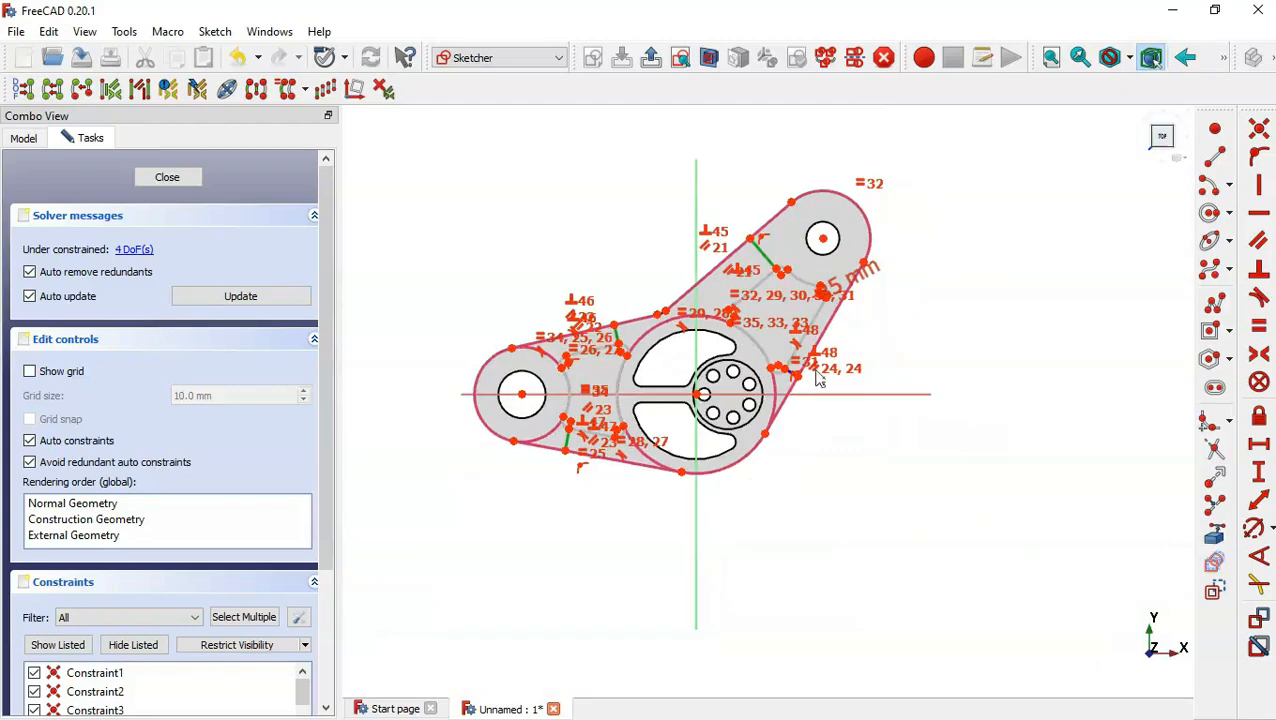
{"action": "scroll", "coordinate": [817, 378], "scroll_direction": "up", "scroll_amount": 6}
{"action": "left_click", "coordinate": [735, 397]}
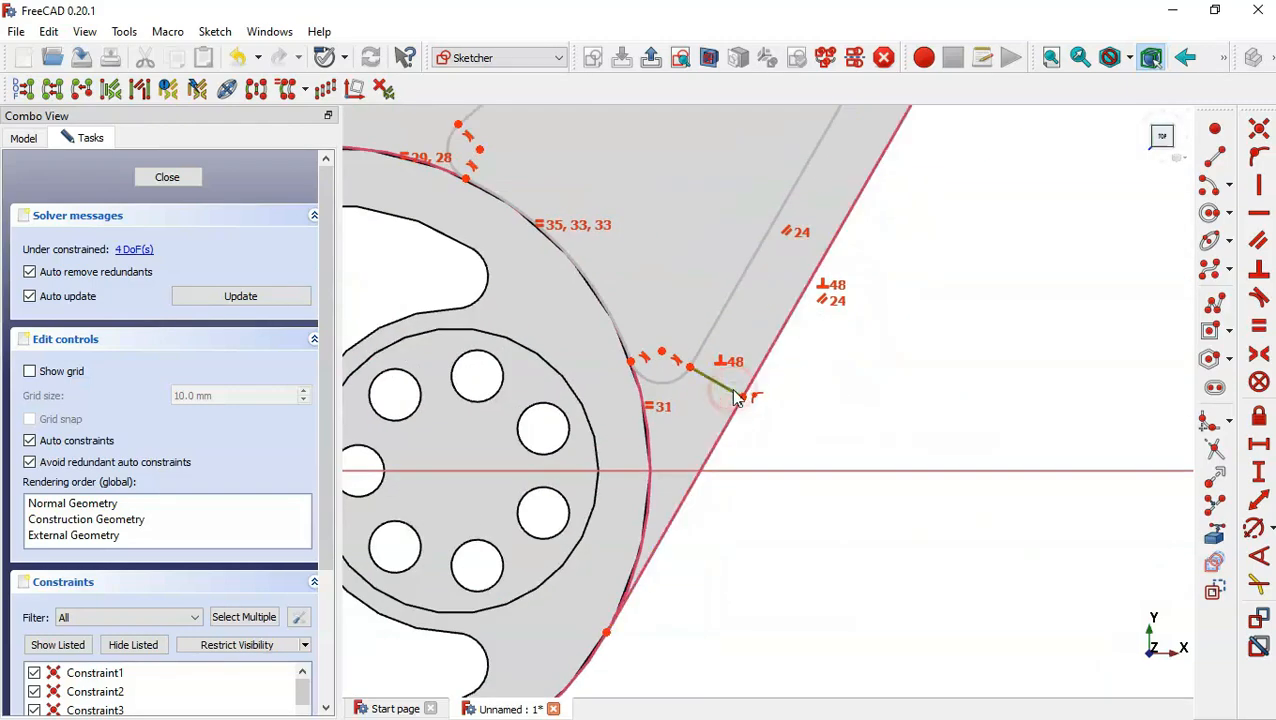
{"action": "left_click", "coordinate": [1259, 327]}
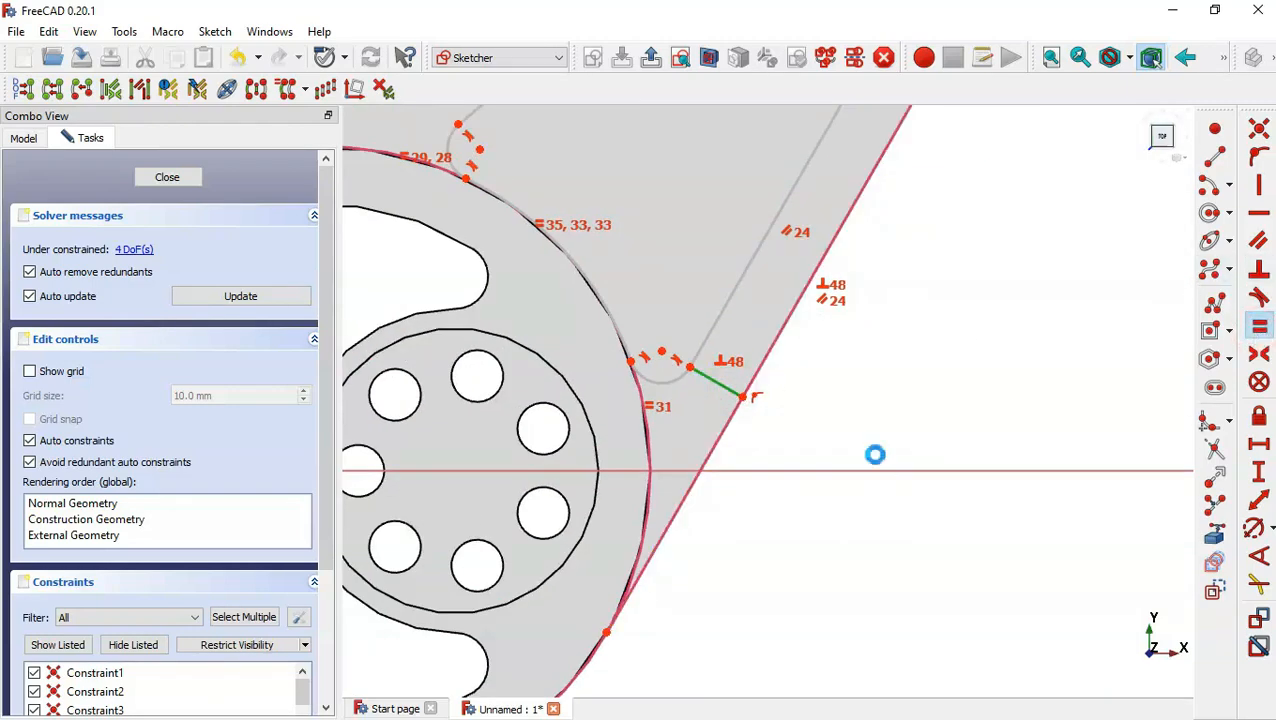
{"action": "scroll", "coordinate": [877, 460], "scroll_direction": "down", "scroll_amount": 8}
{"action": "scroll", "coordinate": [809, 401], "scroll_direction": "up", "scroll_amount": 2}
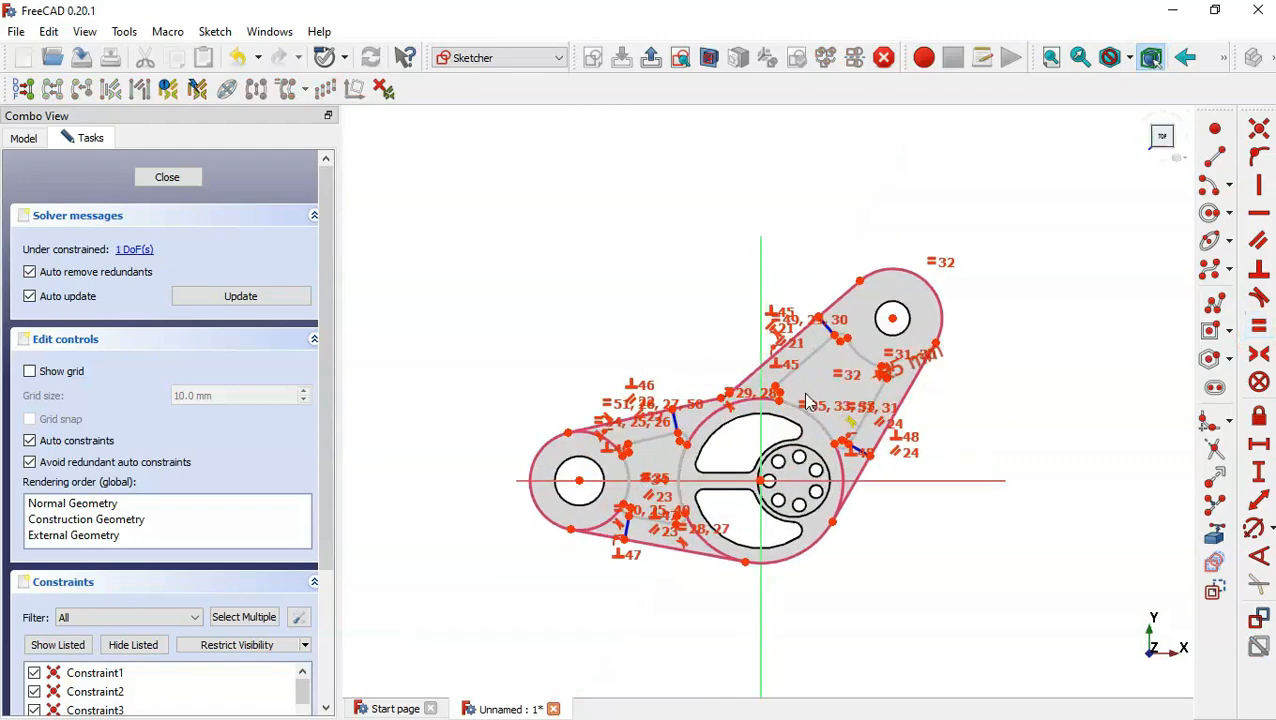
{"action": "scroll", "coordinate": [809, 401], "scroll_direction": "up", "scroll_amount": 2}
- Check the rib width on the drawing and set the horizontal pocket's upper construction line to a length of 10 mm
{"action": "key", "text": "alt+Tab"}
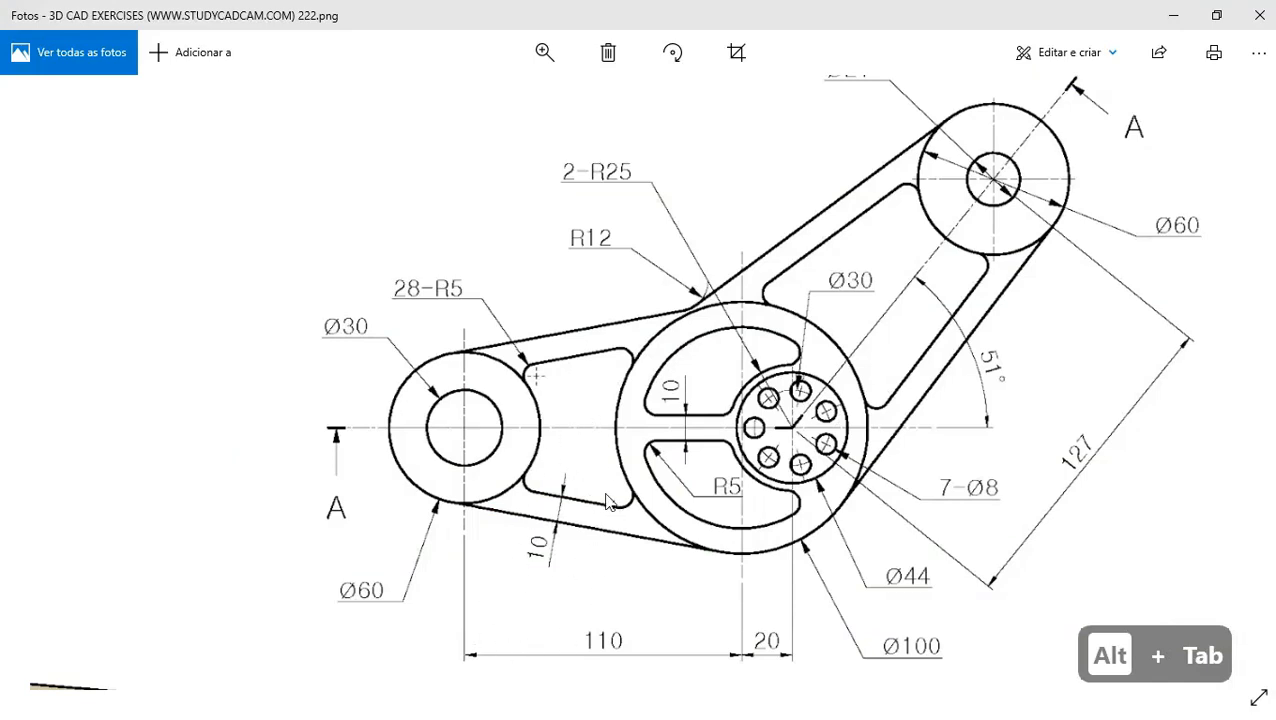
{"action": "key", "text": "alt+Tab"}
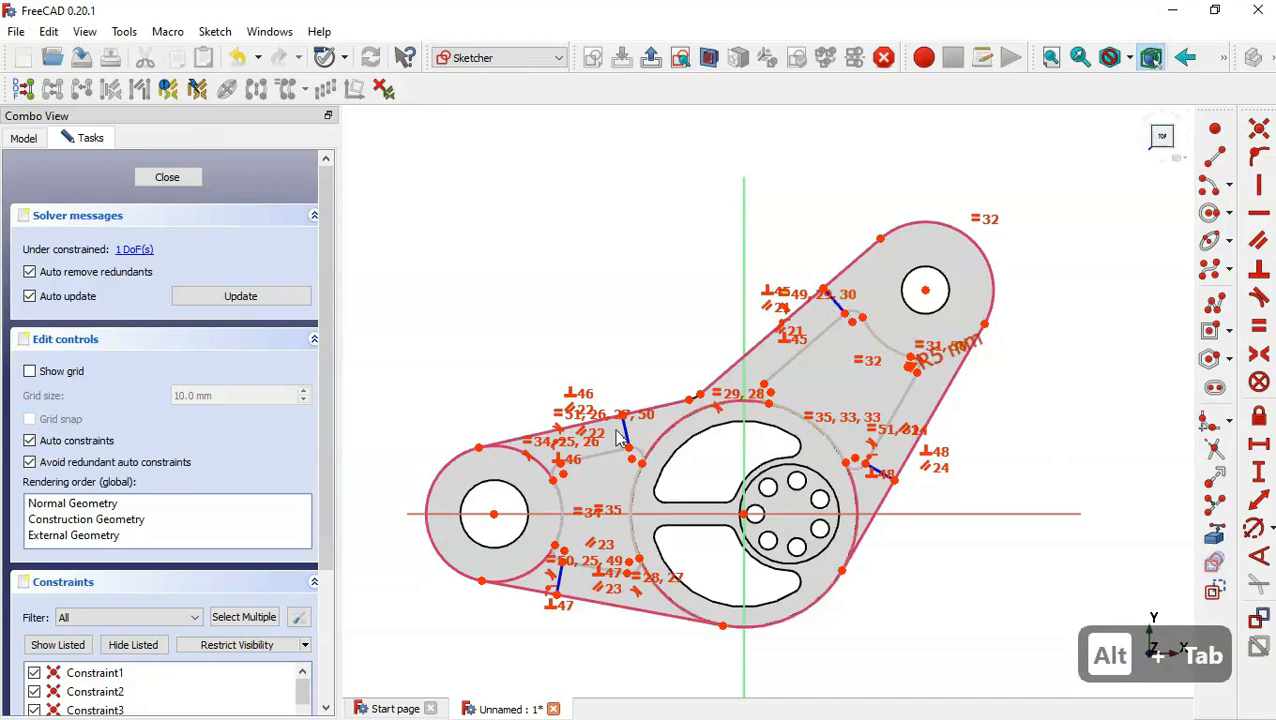
{"action": "scroll", "coordinate": [628, 446], "scroll_direction": "up", "scroll_amount": 5}
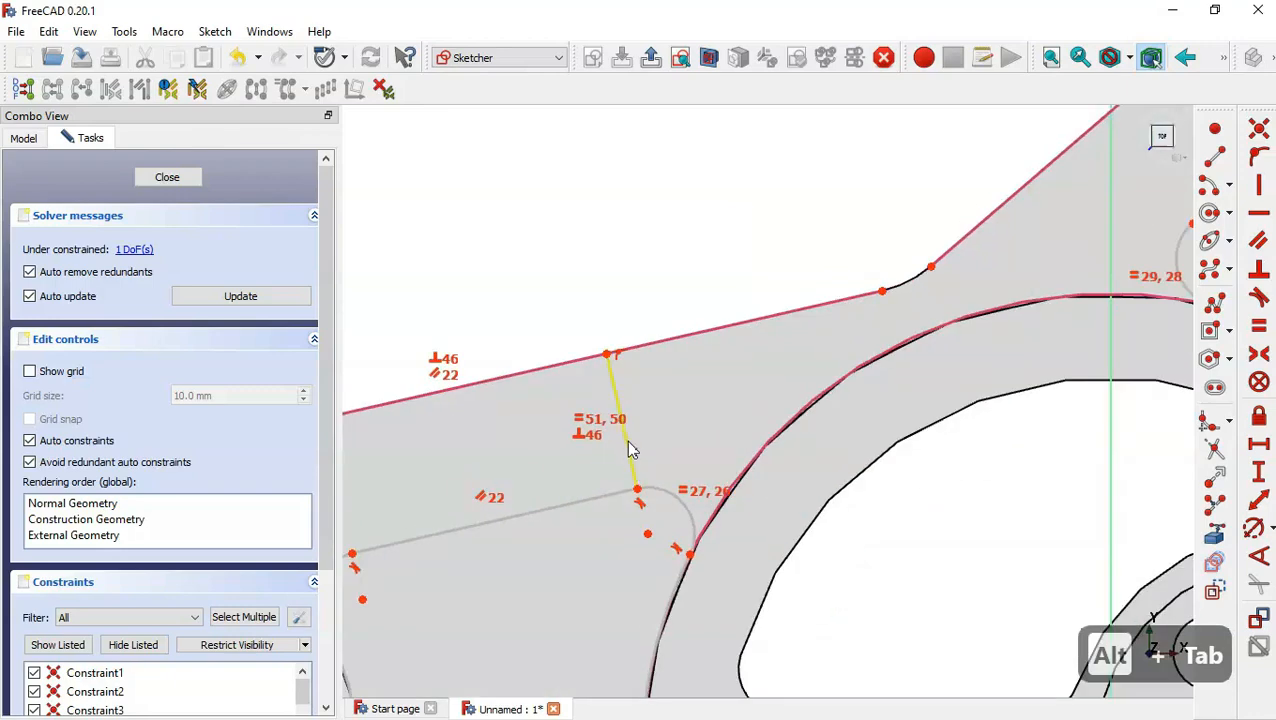
{"action": "left_click", "coordinate": [630, 459]}
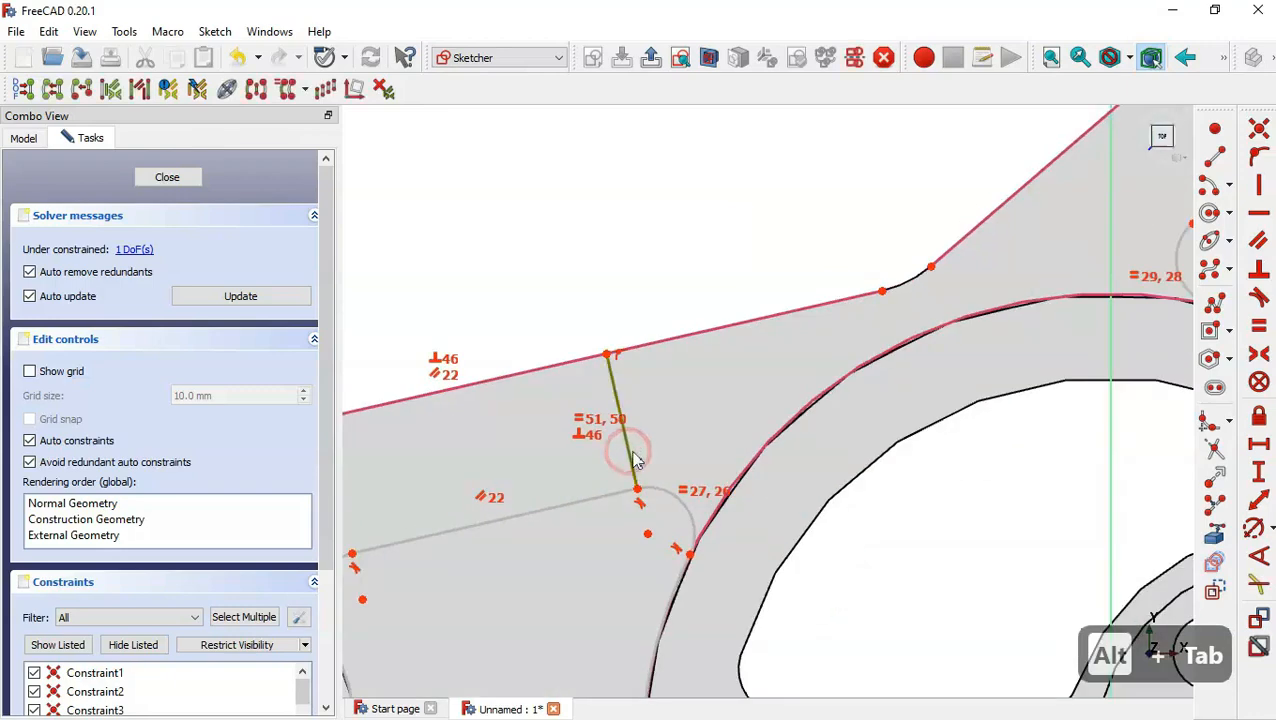
{"action": "left_click", "coordinate": [1260, 501]}
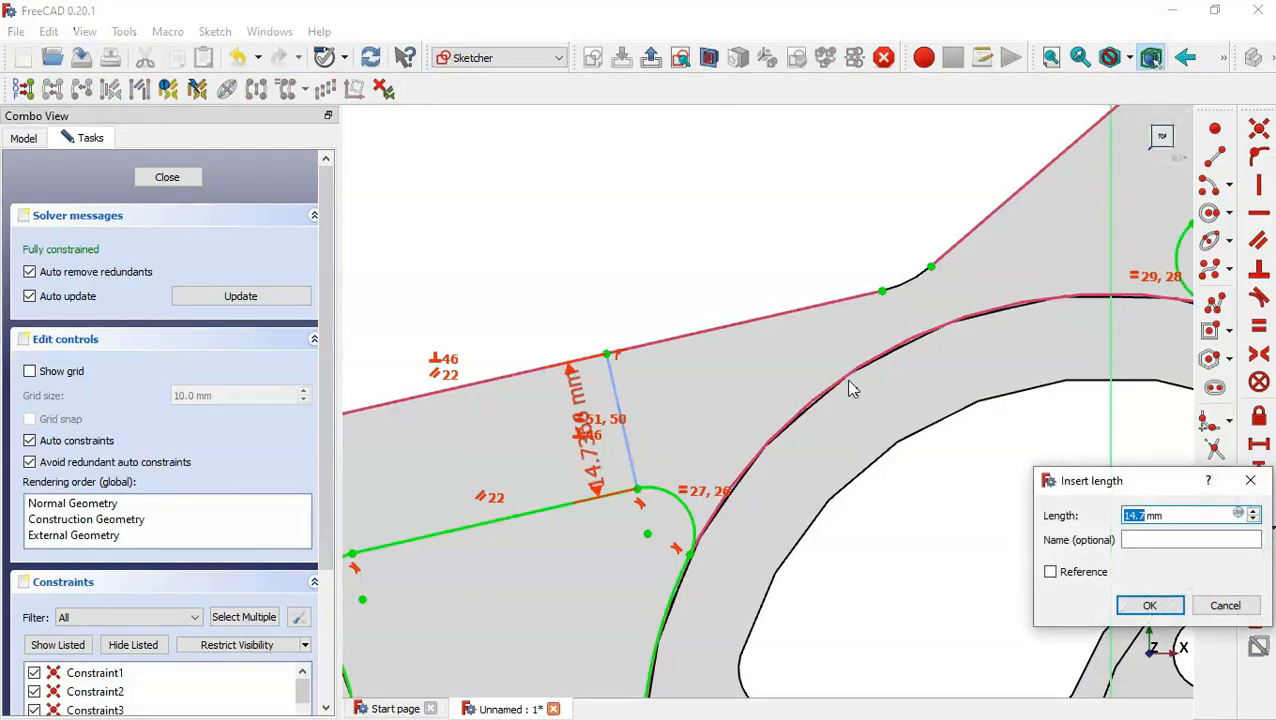
{"action": "type", "text": "10"}
{"action": "key", "text": "Return"}
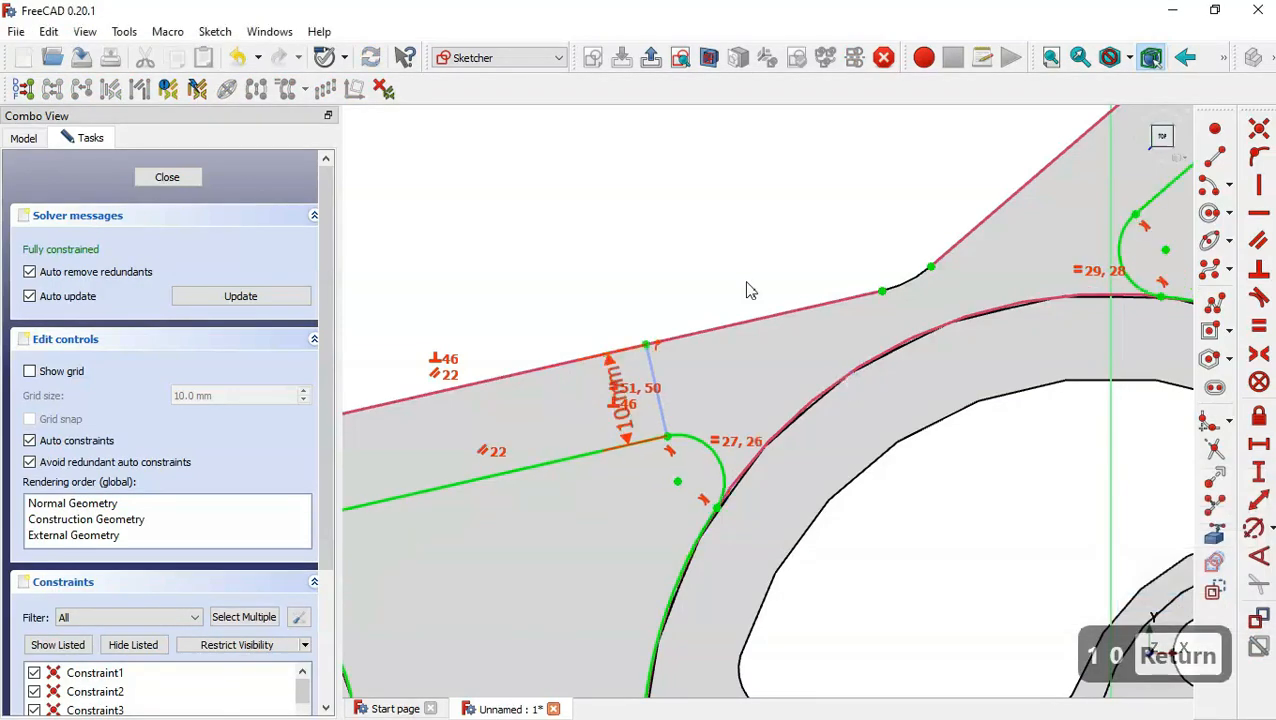
{"action": "scroll", "coordinate": [750, 290], "scroll_direction": "down", "scroll_amount": 4}
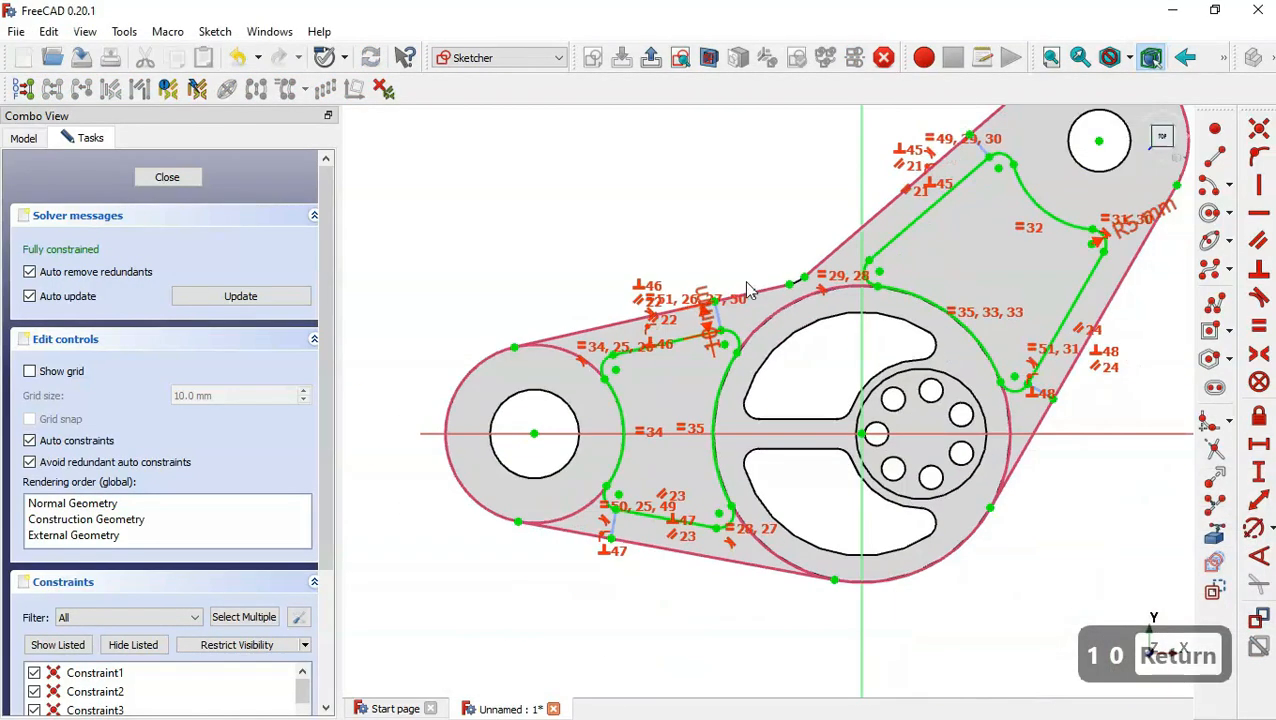
- Close the sketch, check the web thickness in the drawing's section view, and cut both arm recesses with a pocket (22-10)/2 mm deep
{"action": "left_click", "coordinate": [650, 57]}
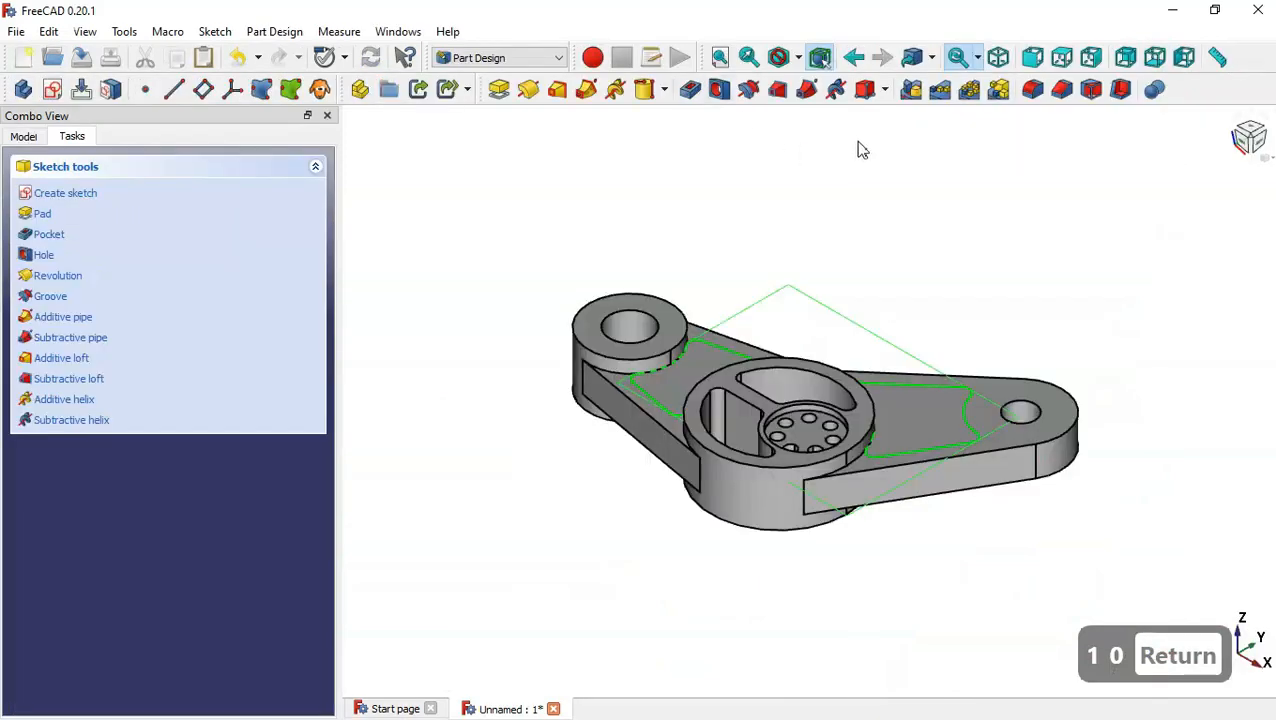
{"action": "left_click", "coordinate": [690, 89]}
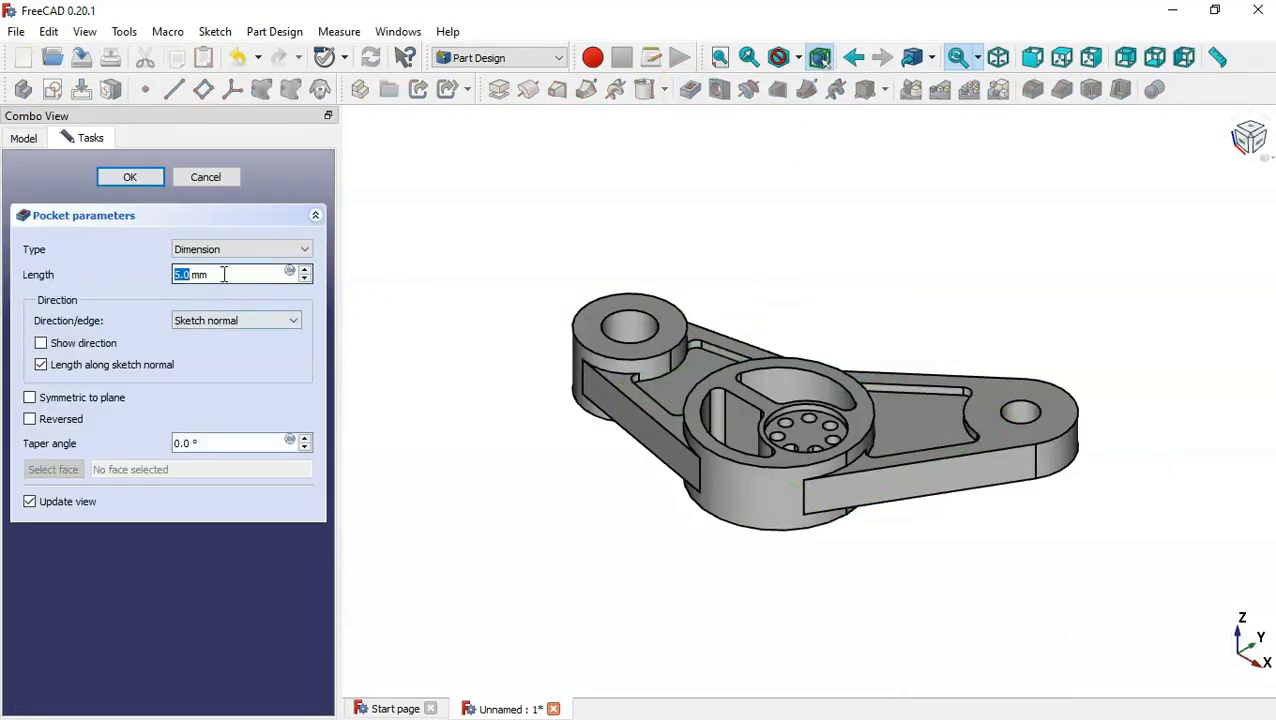
{"action": "key", "text": "alt+Tab"}
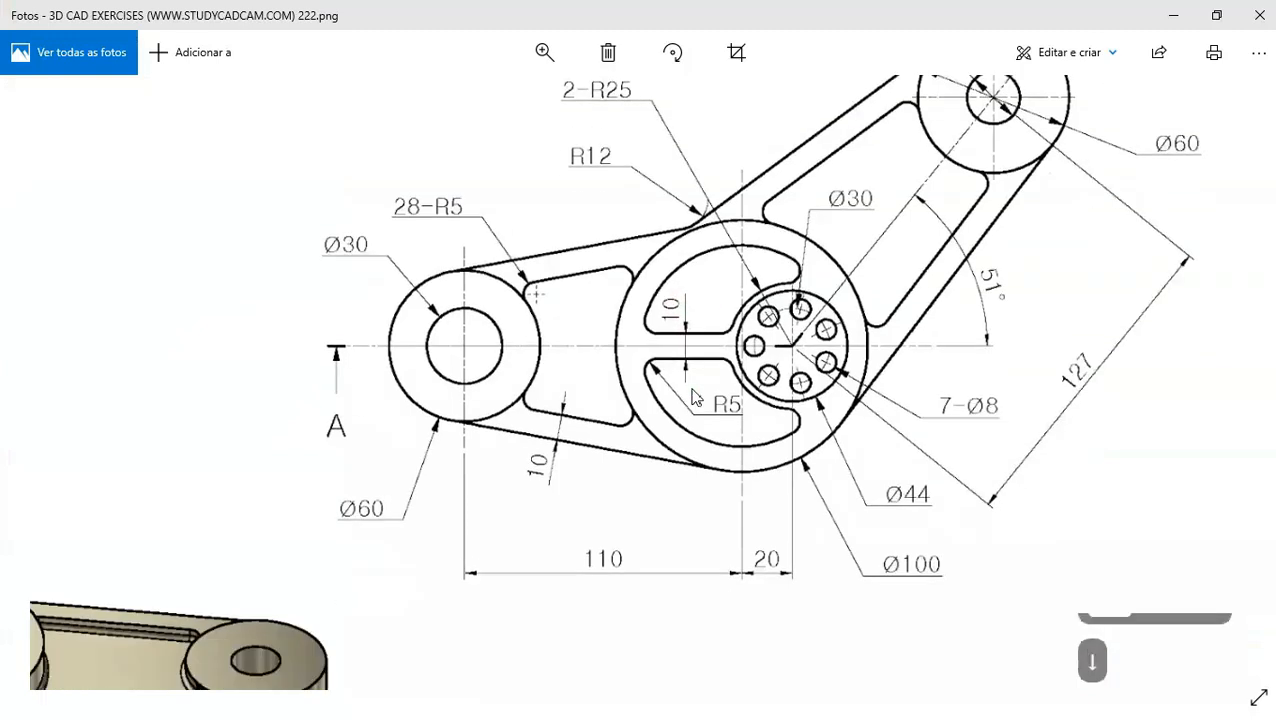
{"action": "key", "text": "Down"}
{"action": "key", "text": "Down"}
{"action": "key", "text": "Down"}
{"action": "left_click_drag", "start_coordinate": [866, 461], "coordinate": [827, 461]}
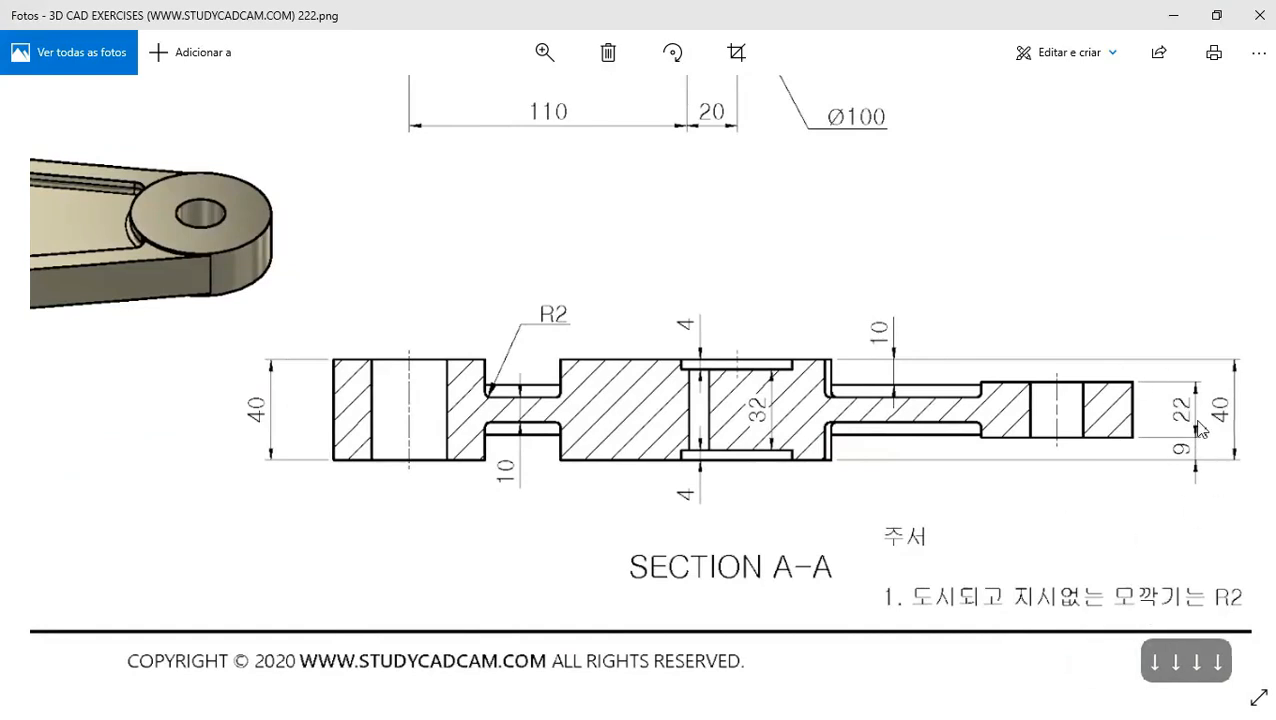
{"action": "key", "text": "alt+Tab"}
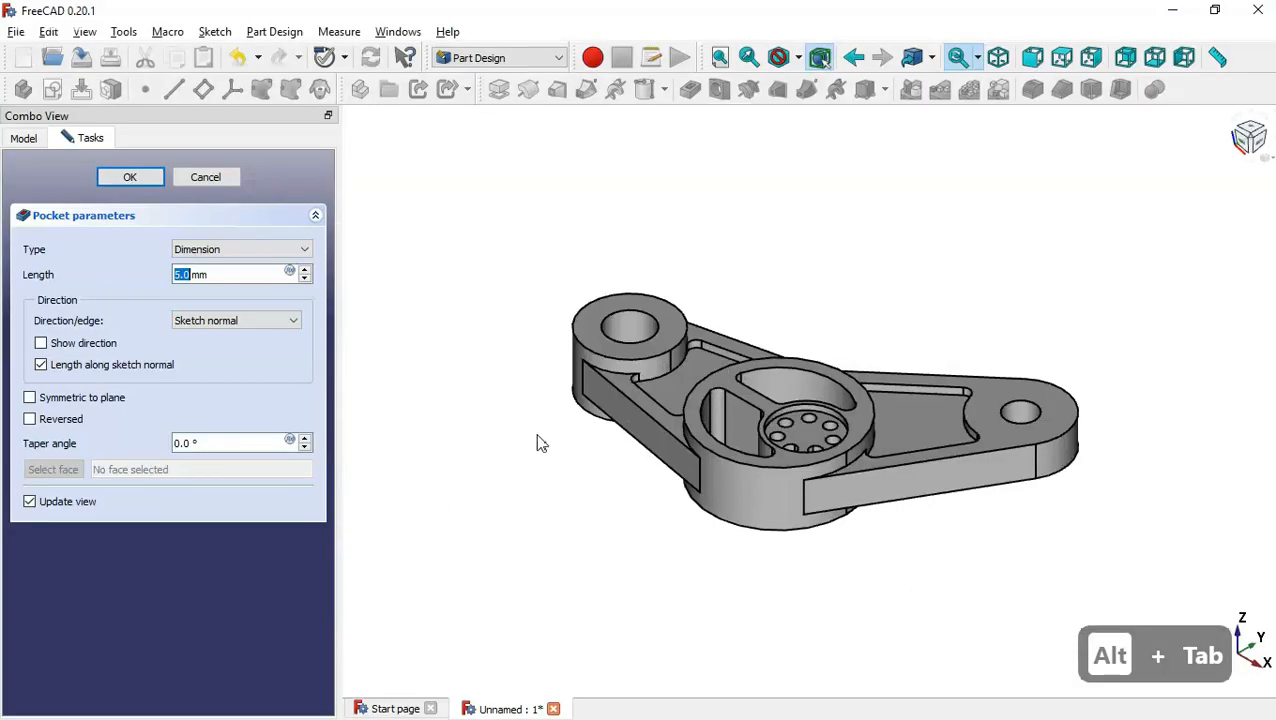
{"action": "type", "text": "(22-"}
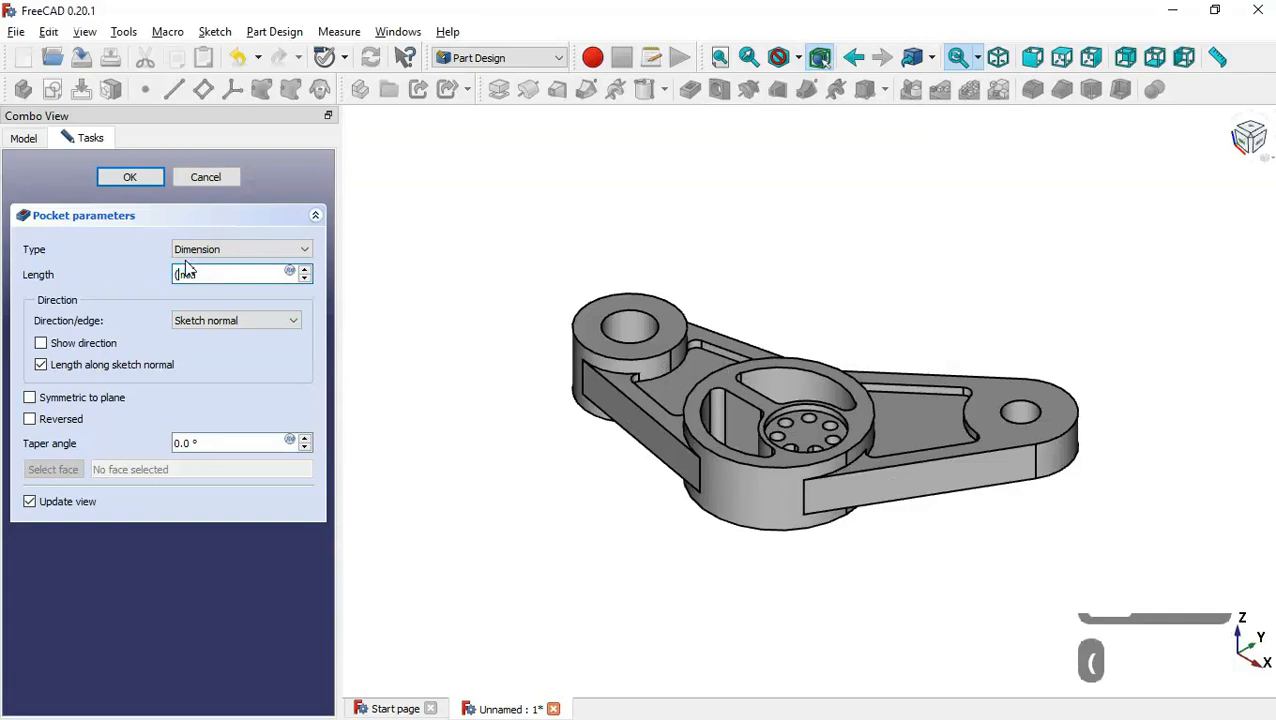
{"action": "type", "text": "10)/2 mm"}
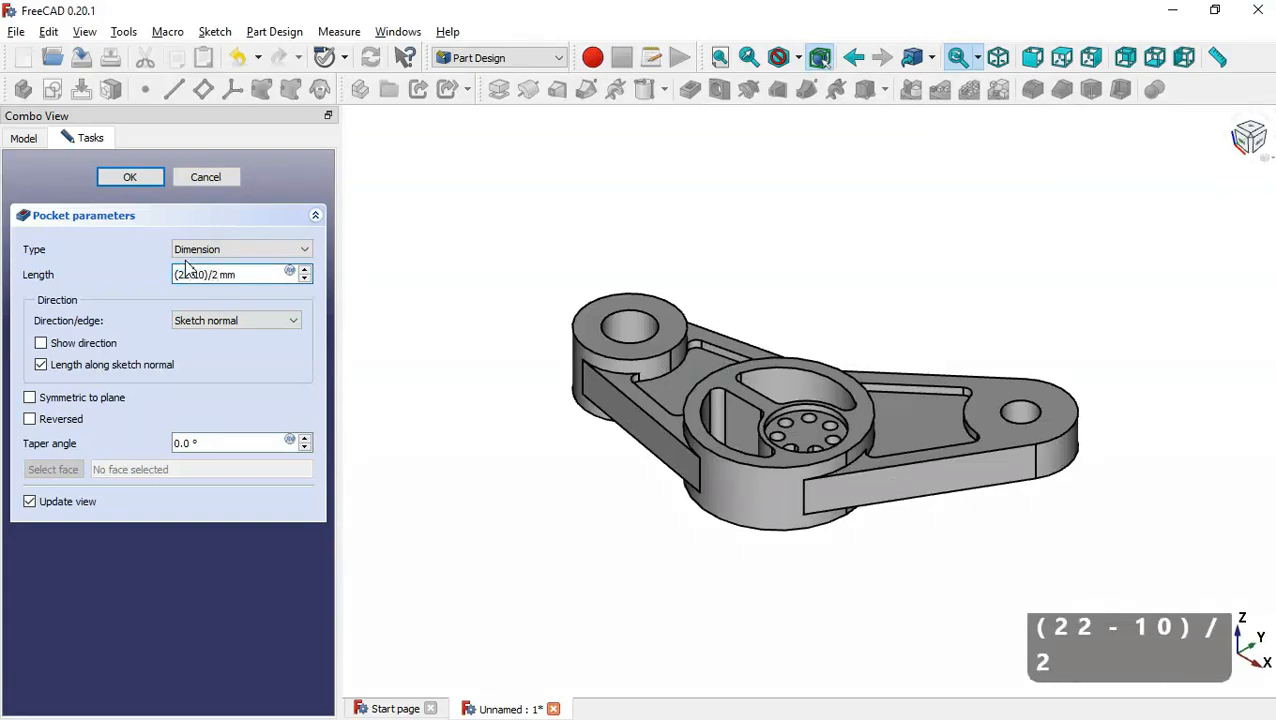
{"action": "key", "text": "Return"}
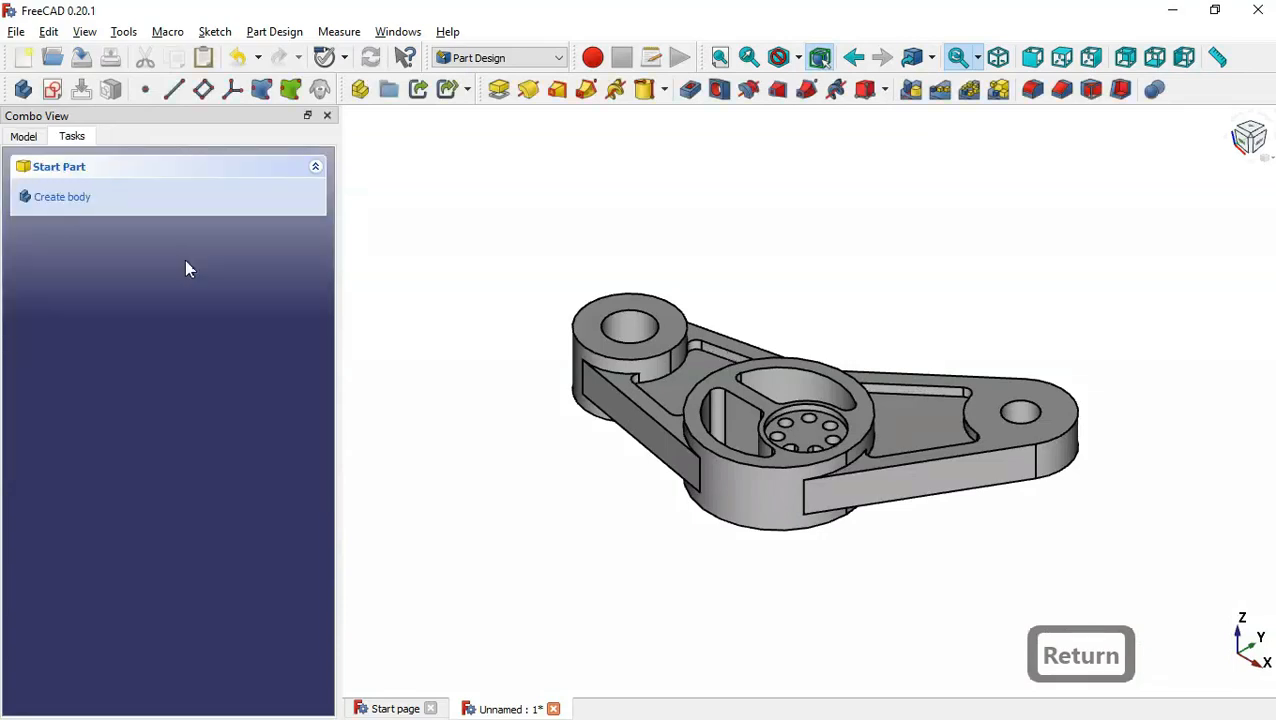
- Mirror the arm recess pocket about the base XY plane to cut matching recesses on the underside
{"action": "left_click", "coordinate": [38, 136]}
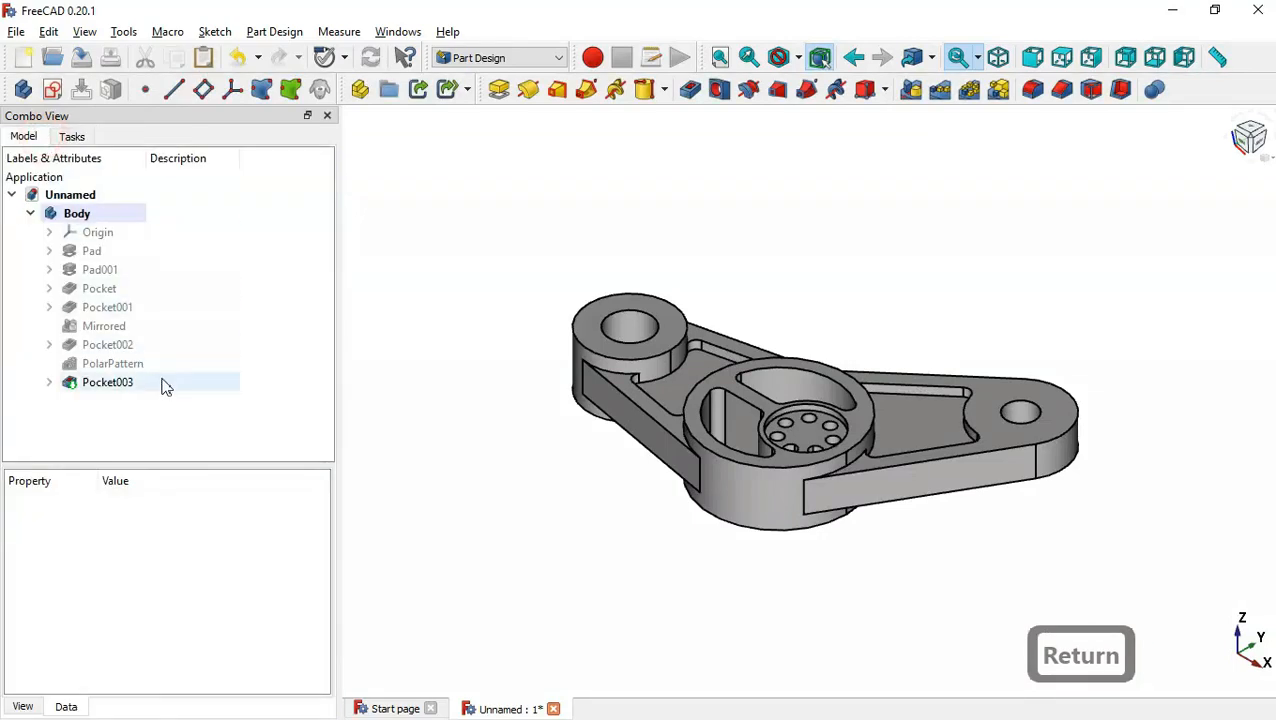
{"action": "left_click", "coordinate": [162, 382]}
{"action": "left_click", "coordinate": [912, 92]}
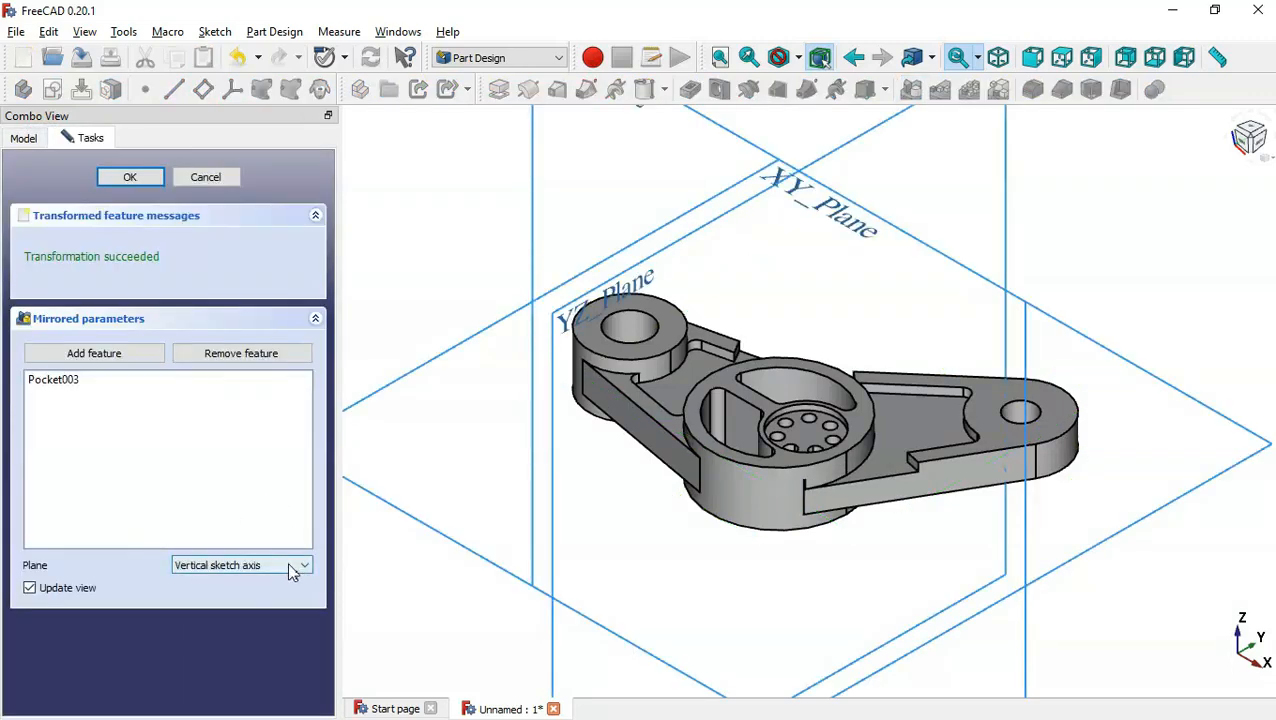
{"action": "left_click", "coordinate": [299, 567]}
{"action": "left_click", "coordinate": [239, 654]}
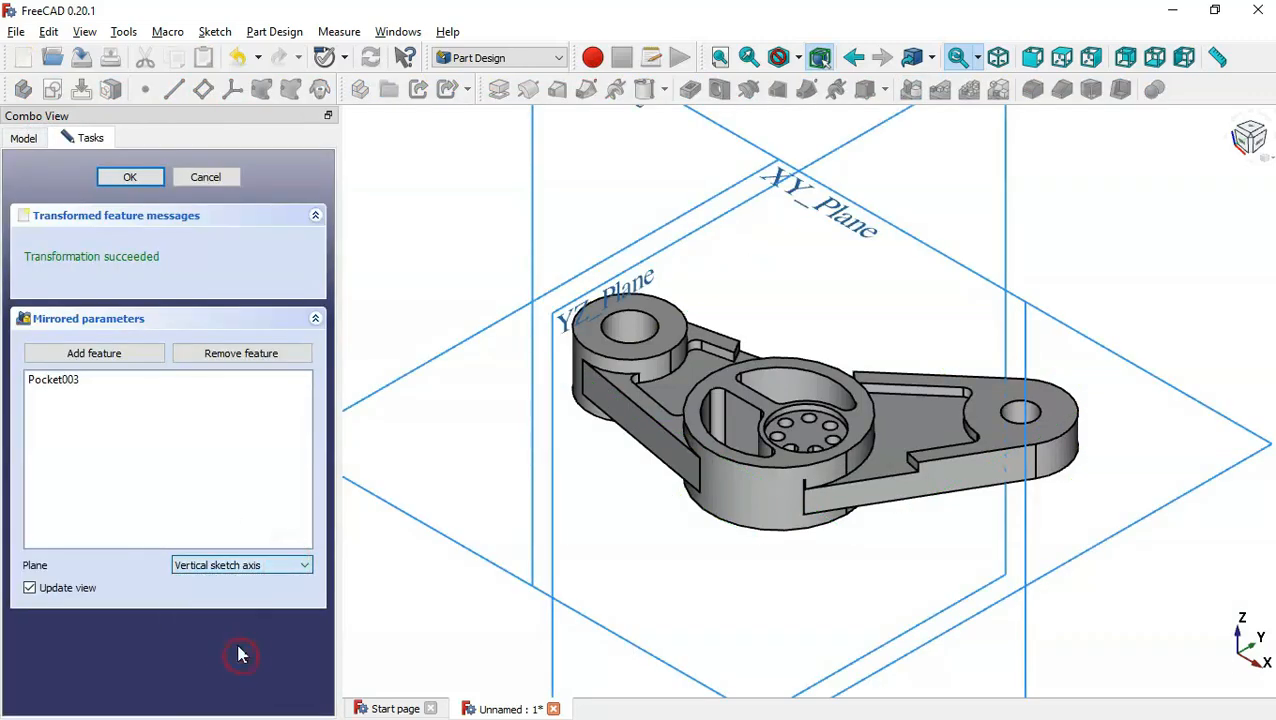
{"action": "left_click", "coordinate": [146, 178]}
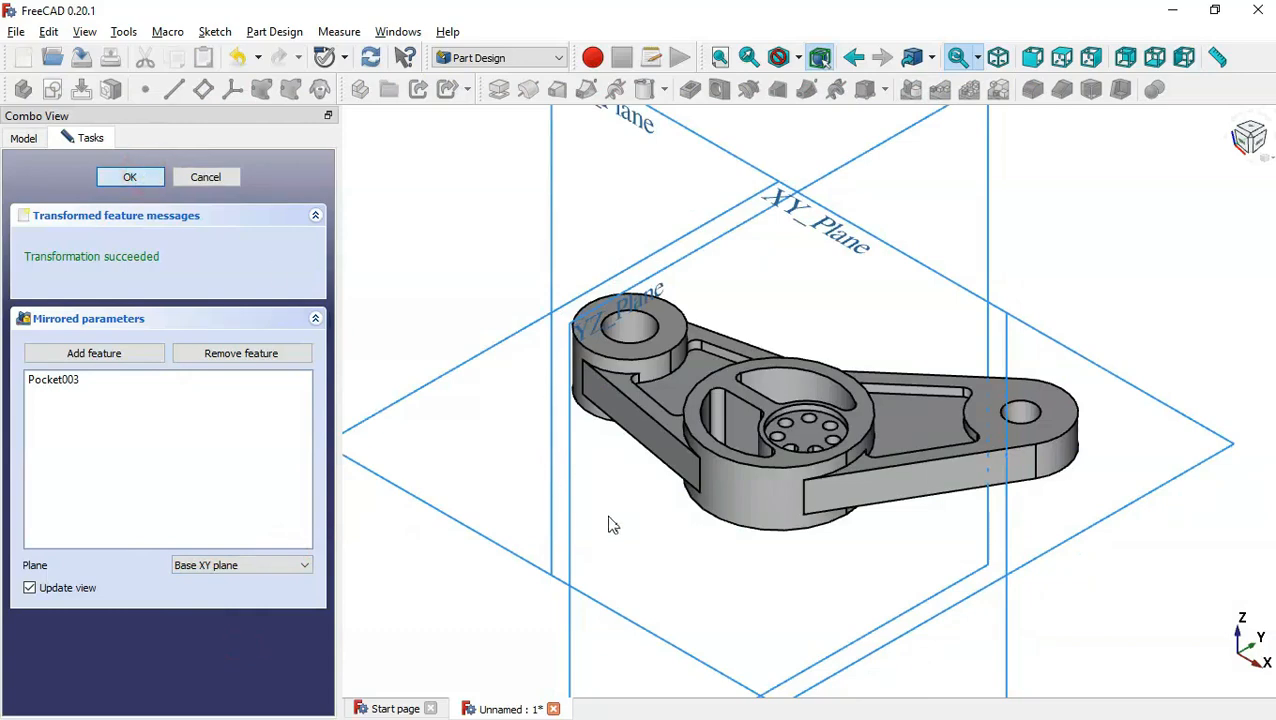
{"action": "middle_click_drag", "start_coordinate": [620, 525], "coordinate": [635, 438]}
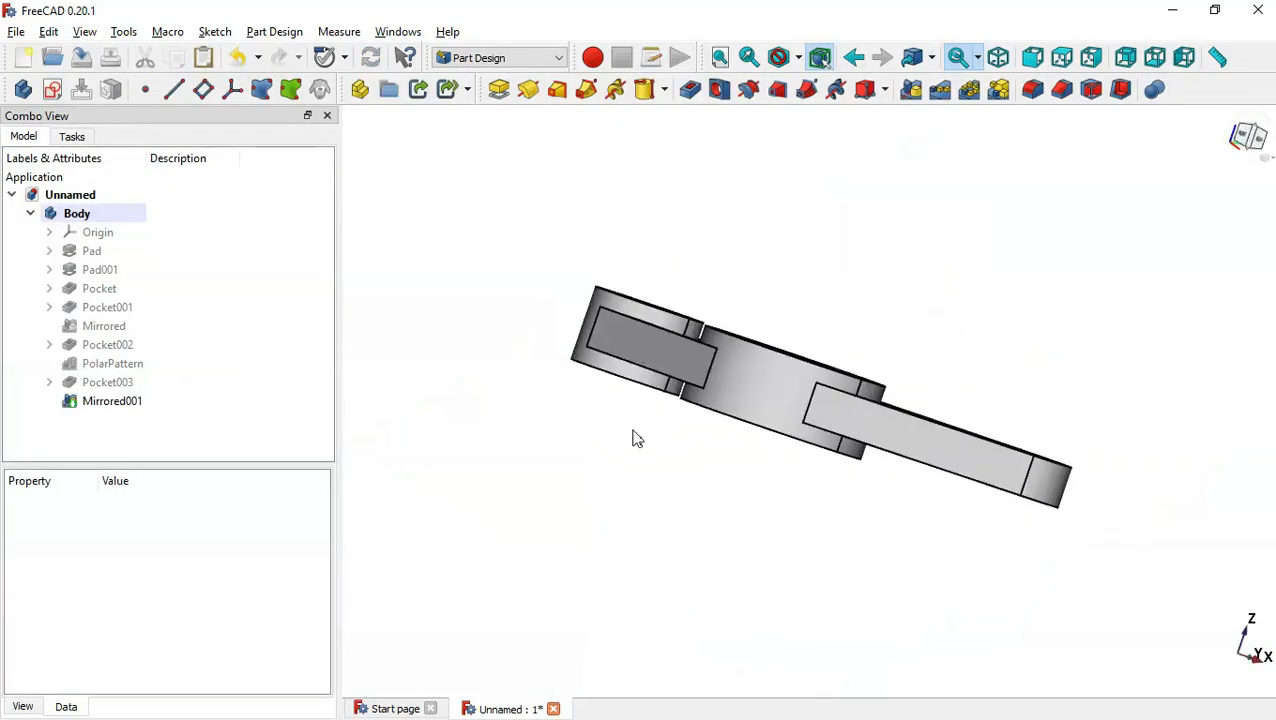
{"action": "key", "text": "Home"}
- Check the fillet radius on the drawing and fillet the floor faces of all four arm recesses, upper and lower, with a 2 mm radius
{"action": "key", "text": "alt+Tab"}
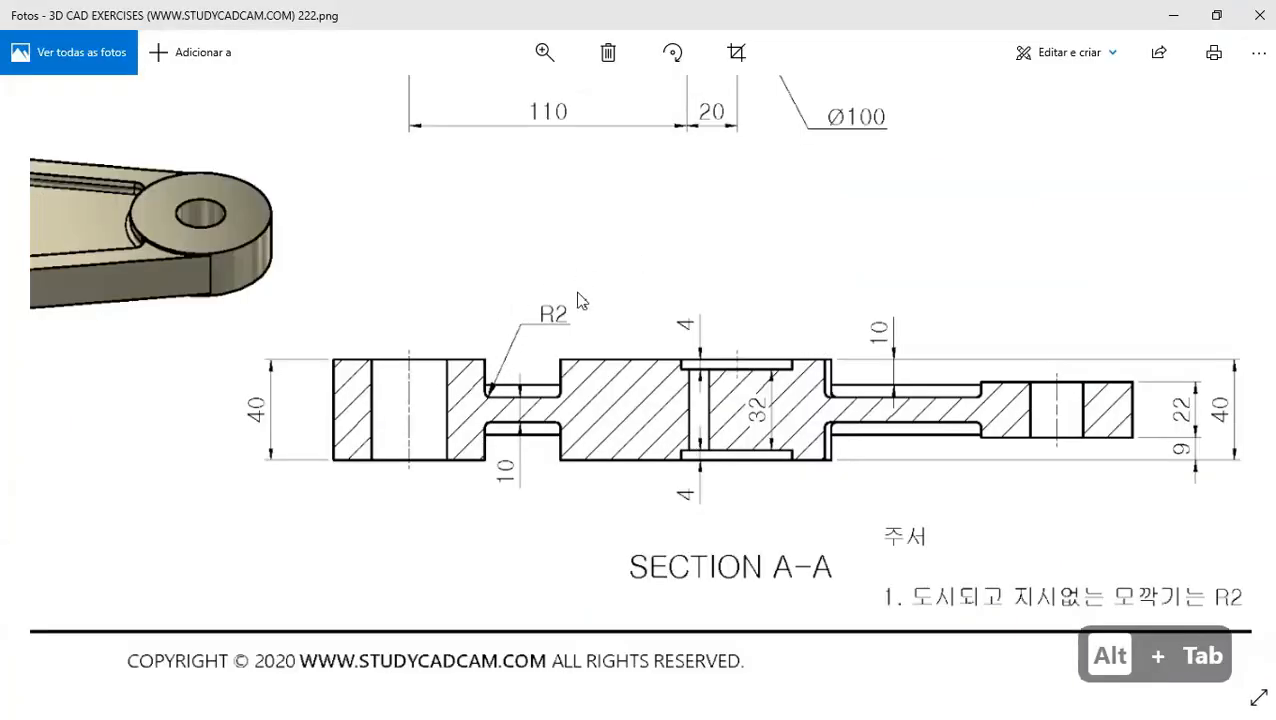
{"action": "key", "text": "alt+Tab"}
{"action": "left_click", "coordinate": [681, 393]}
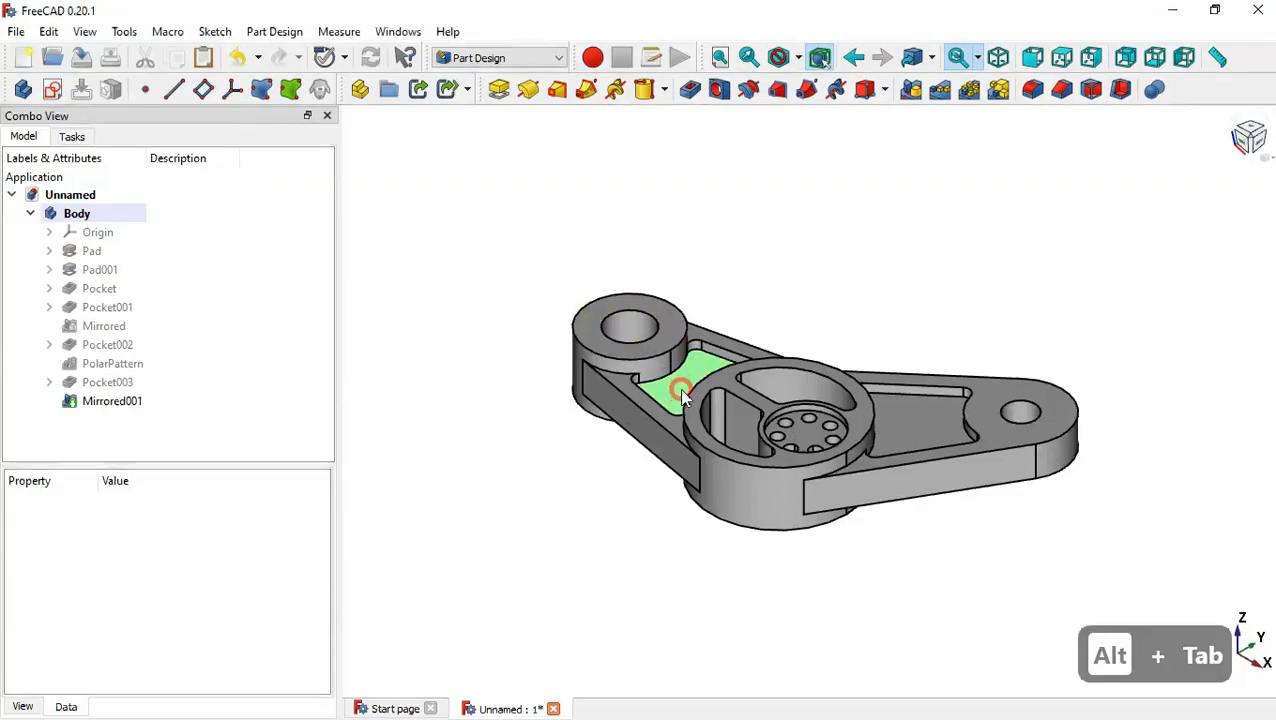
{"action": "left_click", "coordinate": [1036, 92]}
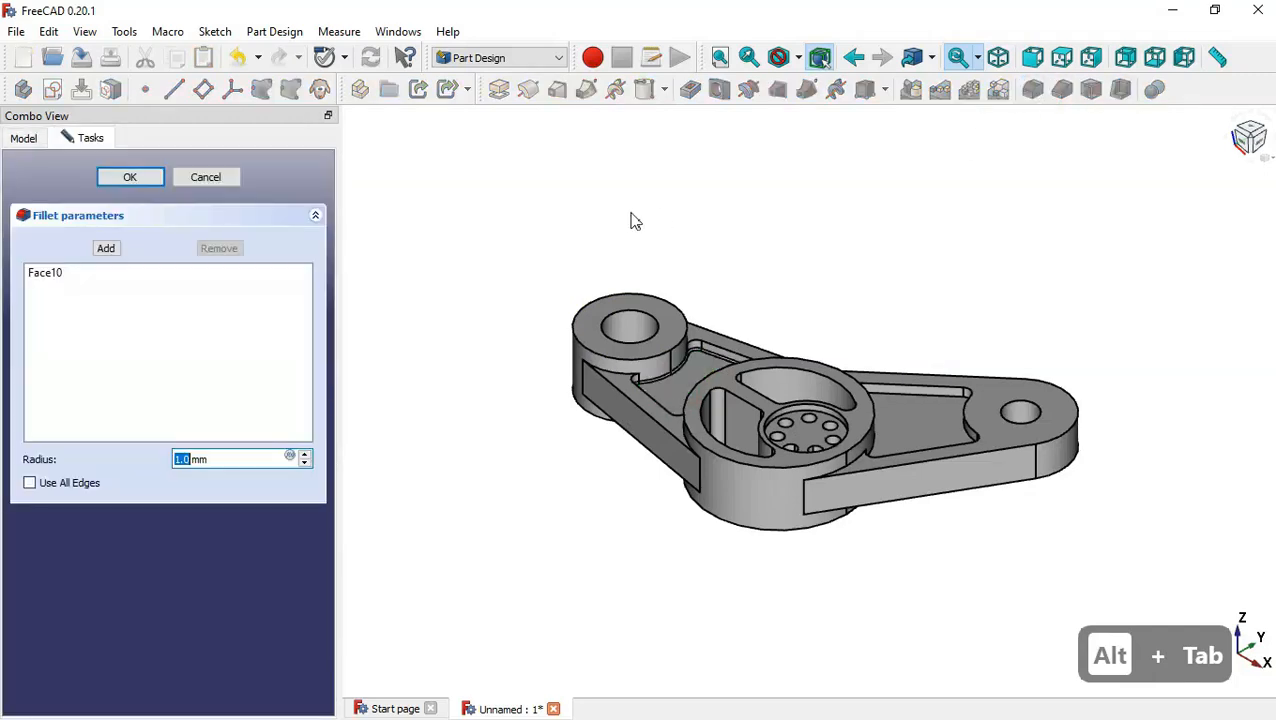
{"action": "type", "text": "2"}
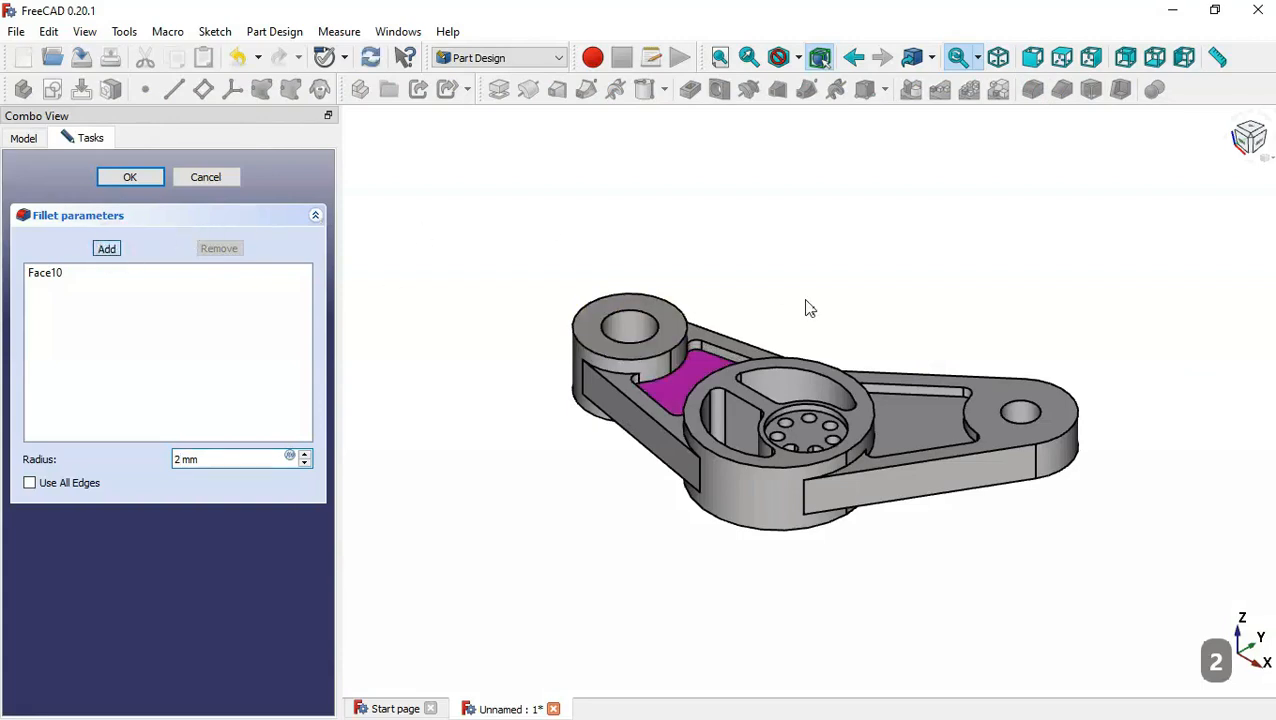
{"action": "left_click", "coordinate": [897, 412]}
{"action": "middle_click_drag", "start_coordinate": [1025, 581], "coordinate": [763, 399]}
{"action": "left_click", "coordinate": [786, 318]}
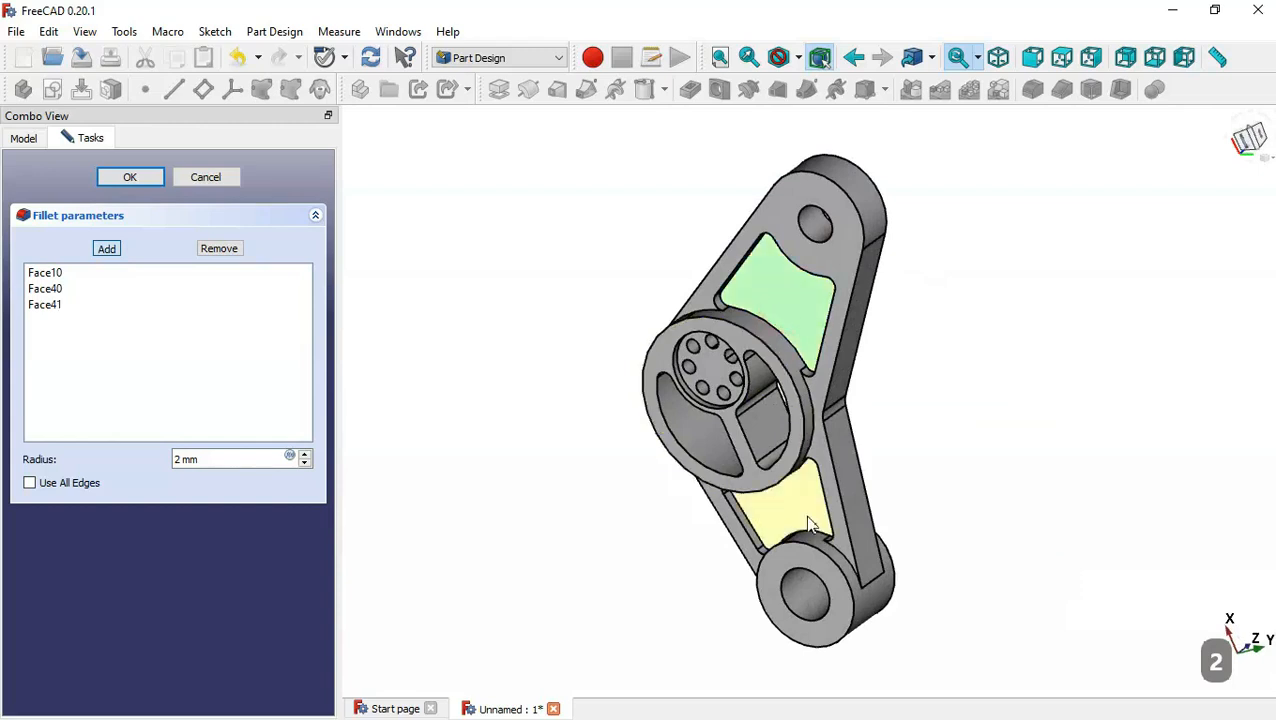
{"action": "left_click", "coordinate": [806, 518]}
{"action": "left_click", "coordinate": [122, 181]}
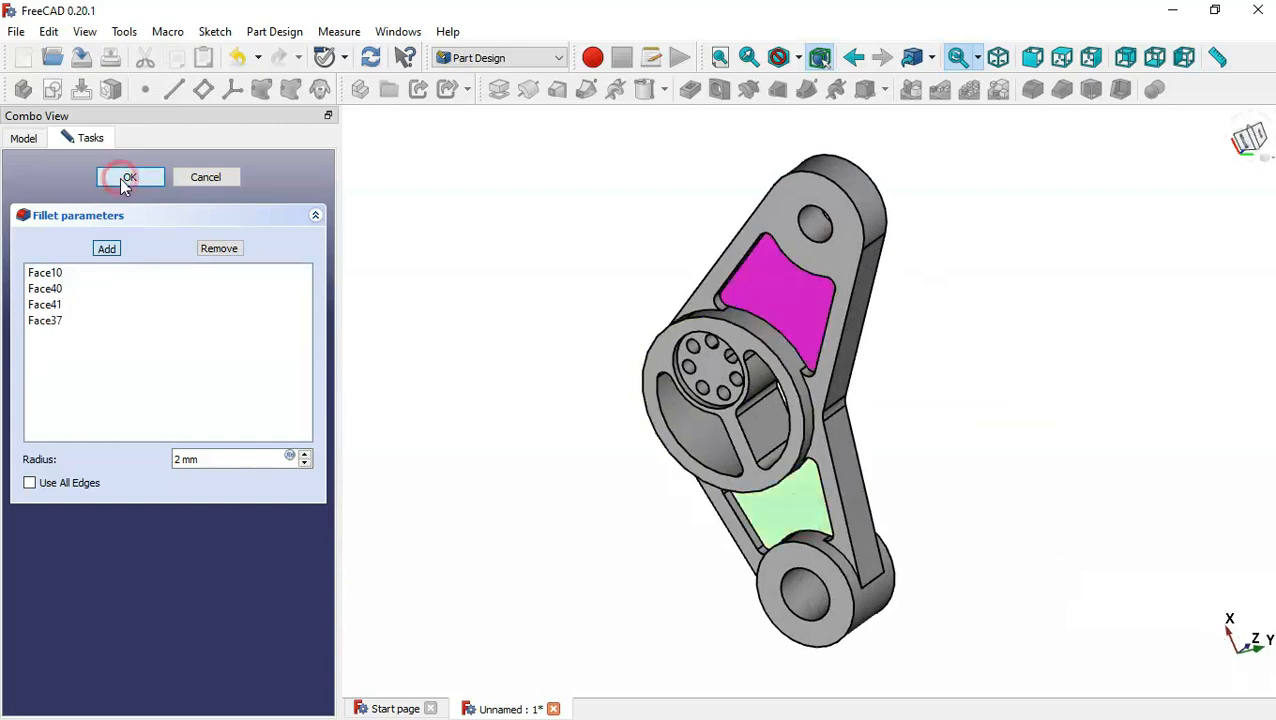
{"action": "key", "text": "Home"}
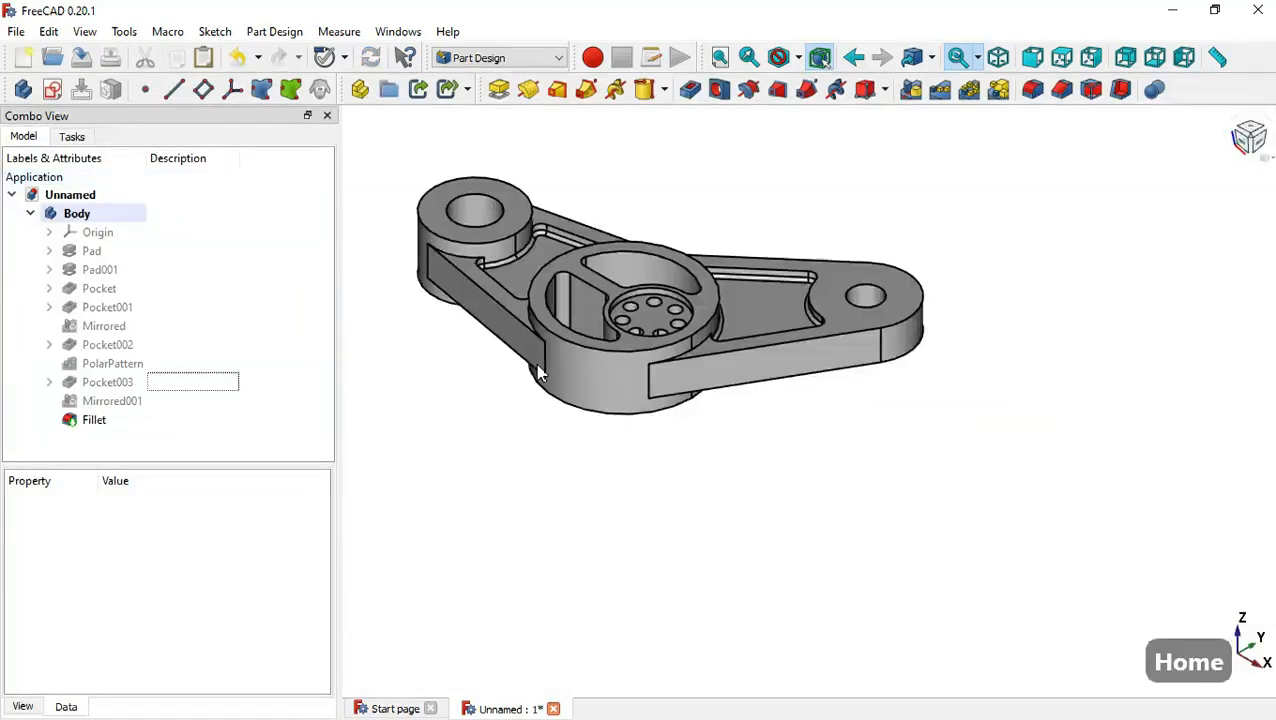
{"action": "left_click_drag", "start_coordinate": [988, 307], "coordinate": [923, 353]}
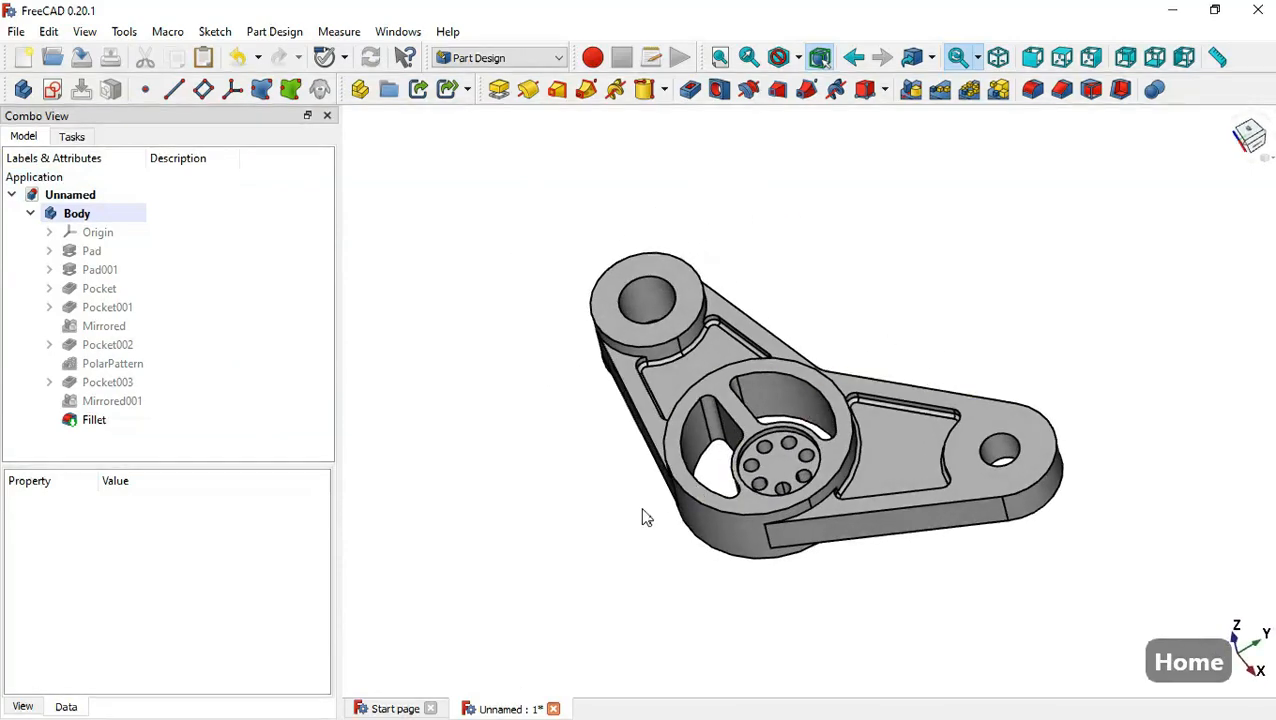
{"action": "key", "text": "Home"}
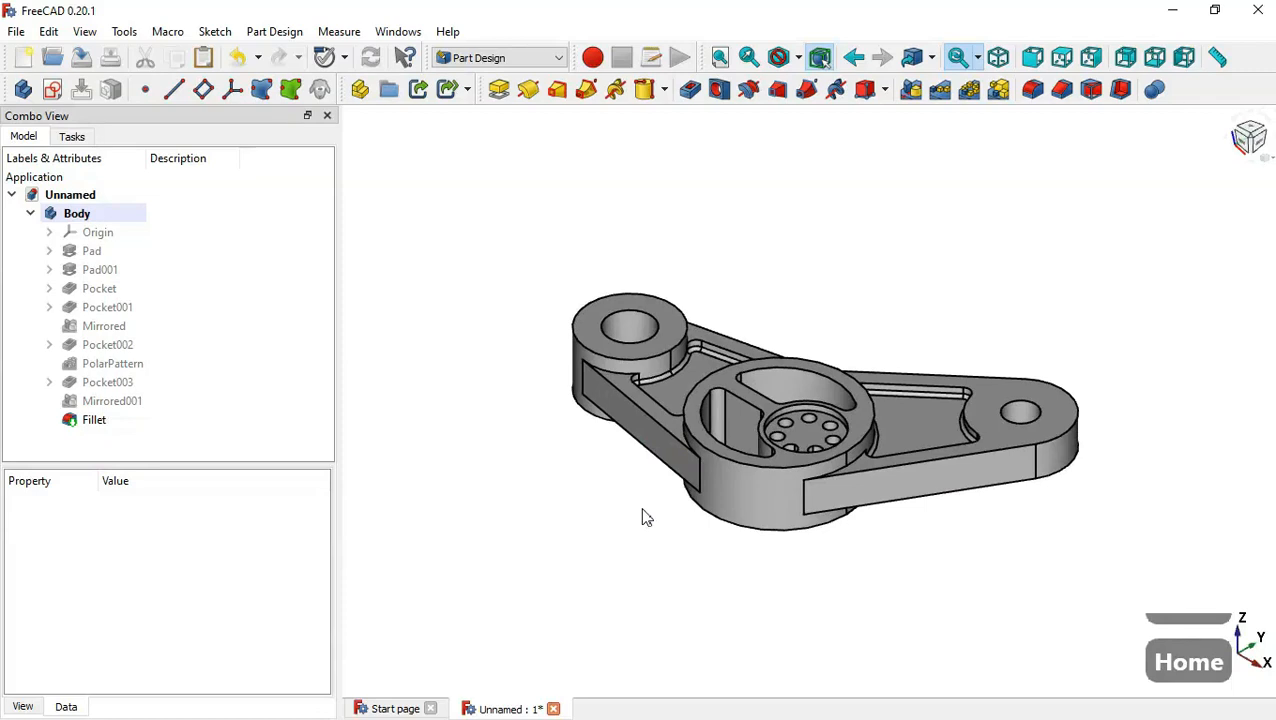